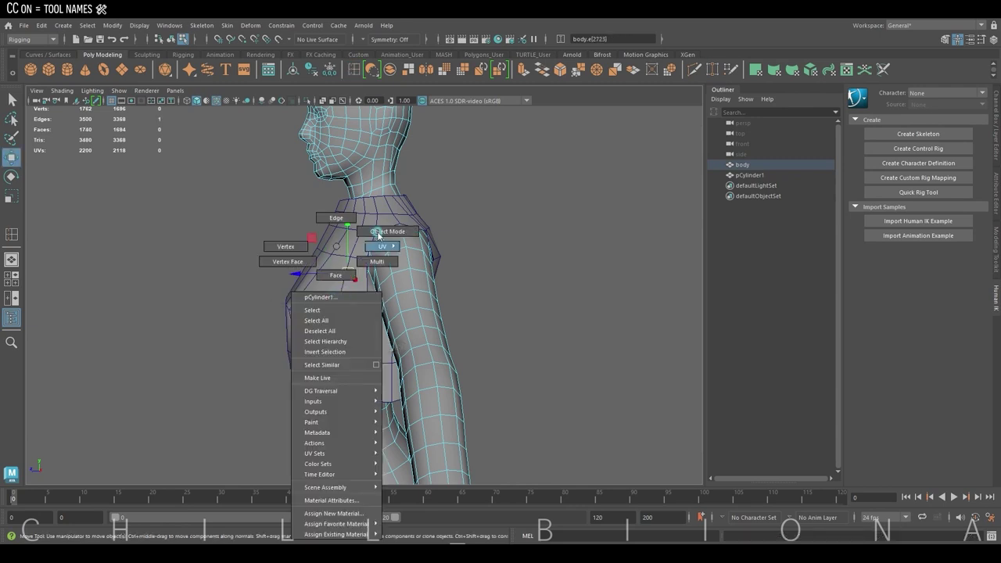
# Create a polygon cylinder with 10 axis subdivisions beside the torso
pyautogui.moveTo(370, 302)
pyautogui.keyDown('alt'); pyautogui.mouseDown()
pyautogui.moveTo(438, 313)
pyautogui.moveTo(344, 180)
pyautogui.mouseUp(); pyautogui.keyUp('alt')
pyautogui.press('w')
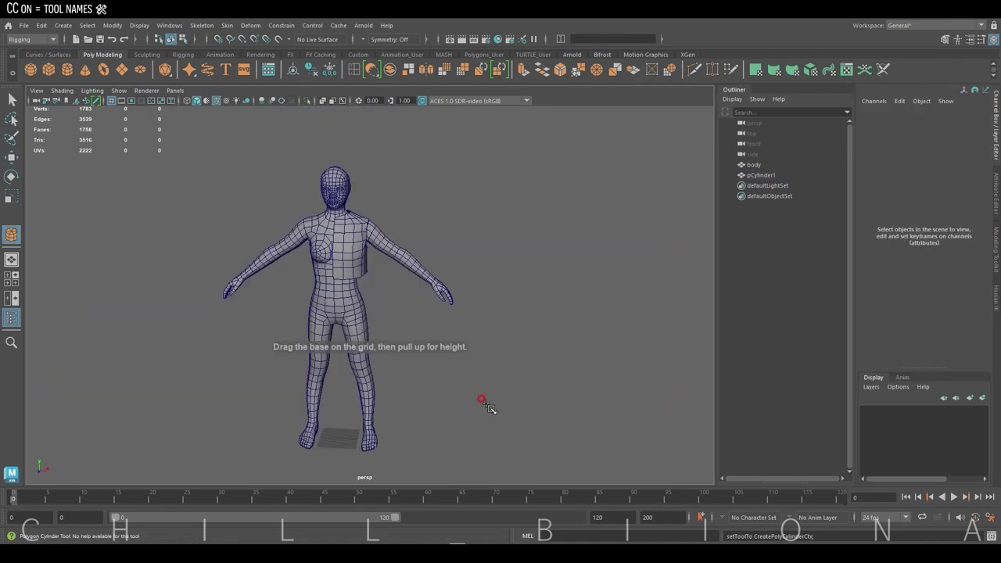
pyautogui.moveTo(476, 402); pyautogui.dragTo(536, 331)
pyautogui.write('0')
pyautogui.press('Return')
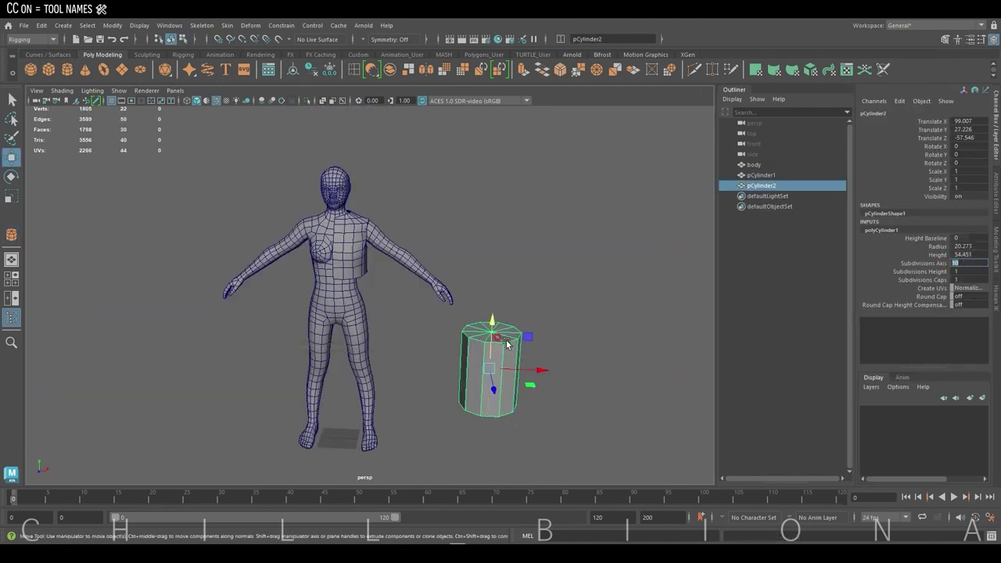
# Scale the cylinder to 0.437, then move and rotate it onto the upper arm
pyautogui.moveTo(480, 367)
pyautogui.mouseDown()
pyautogui.moveTo(447, 261)
pyautogui.moveTo(357, 263)
pyautogui.moveTo(395, 250)
pyautogui.moveTo(443, 277)
pyautogui.moveTo(375, 197)
pyautogui.moveTo(383, 220)
pyautogui.moveTo(485, 226)
pyautogui.mouseUp()
pyautogui.press('r')
pyautogui.press('w')
pyautogui.press('e')
pyautogui.press('w')
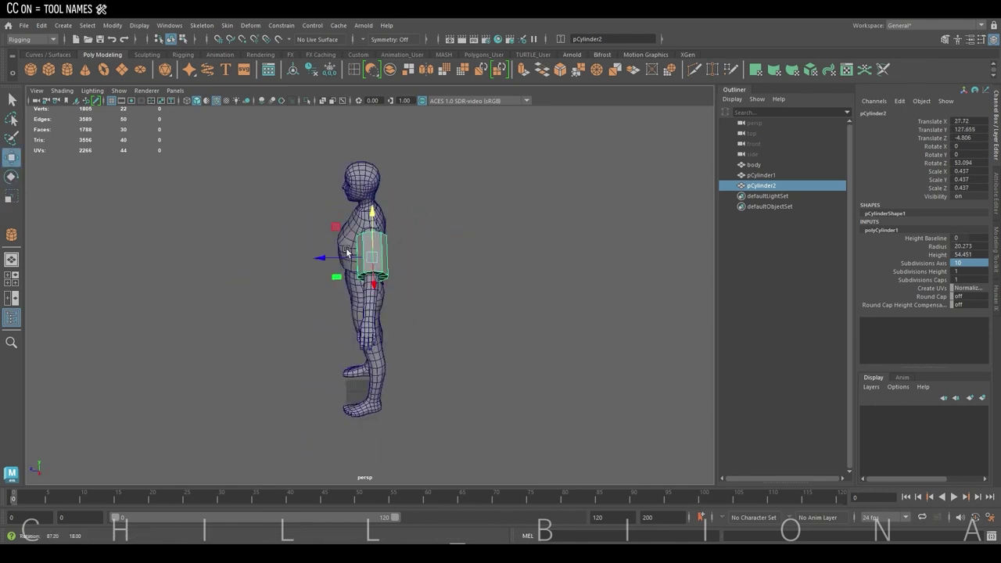
pyautogui.scroll(5, 630, 190)
pyautogui.moveTo(368, 258)
pyautogui.mouseDown()
pyautogui.moveTo(371, 247)
pyautogui.moveTo(458, 285)
pyautogui.moveTo(432, 228)
pyautogui.mouseUp()
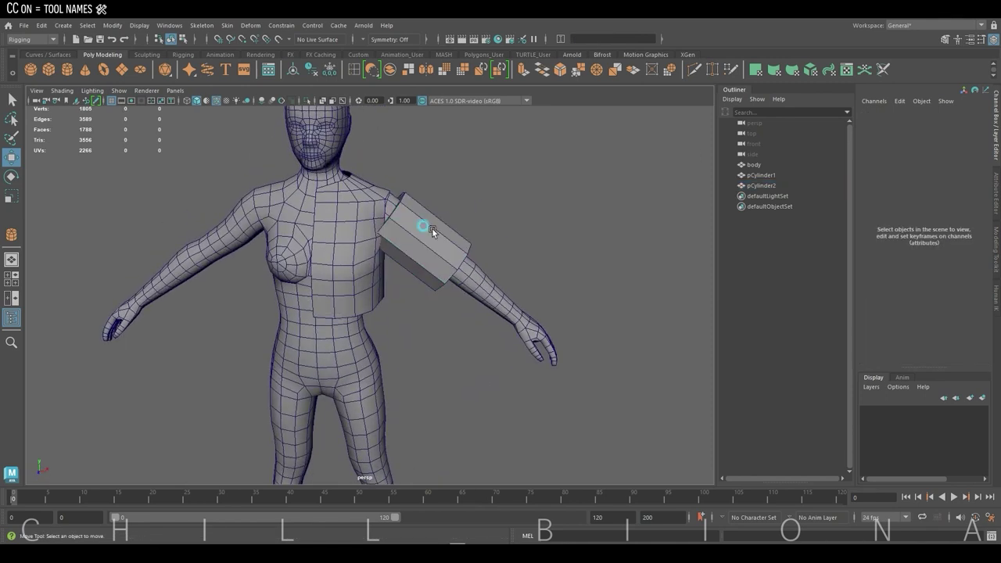
pyautogui.write('e')
pyautogui.write('0')
pyautogui.press('Return')
# Delete the cylinder's end-cap faces to leave an open tube angled along the arm
pyautogui.moveTo(413, 217); pyautogui.dragTo(413, 244, button='right')
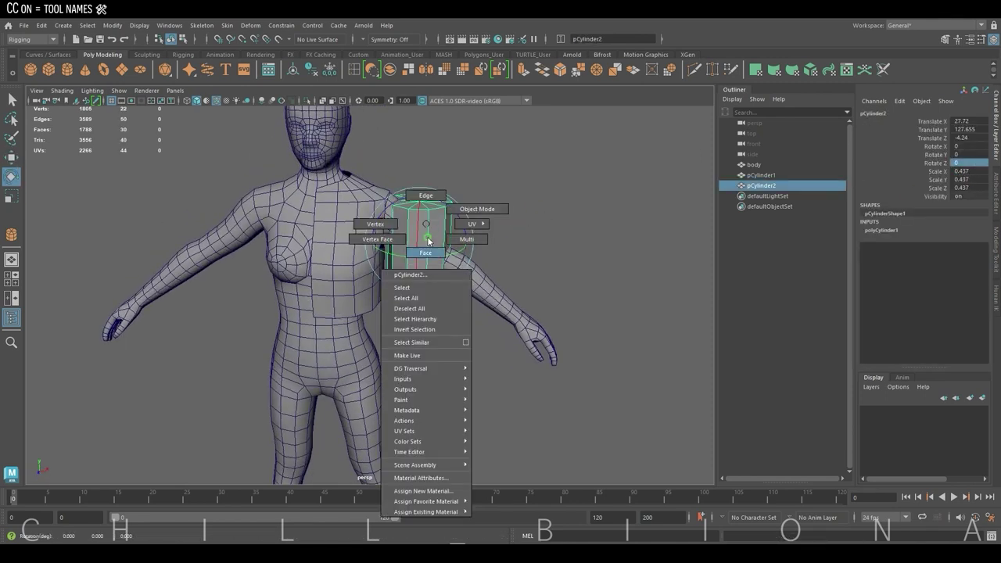
pyautogui.doubleClick(410, 274)
pyautogui.press('Delete')
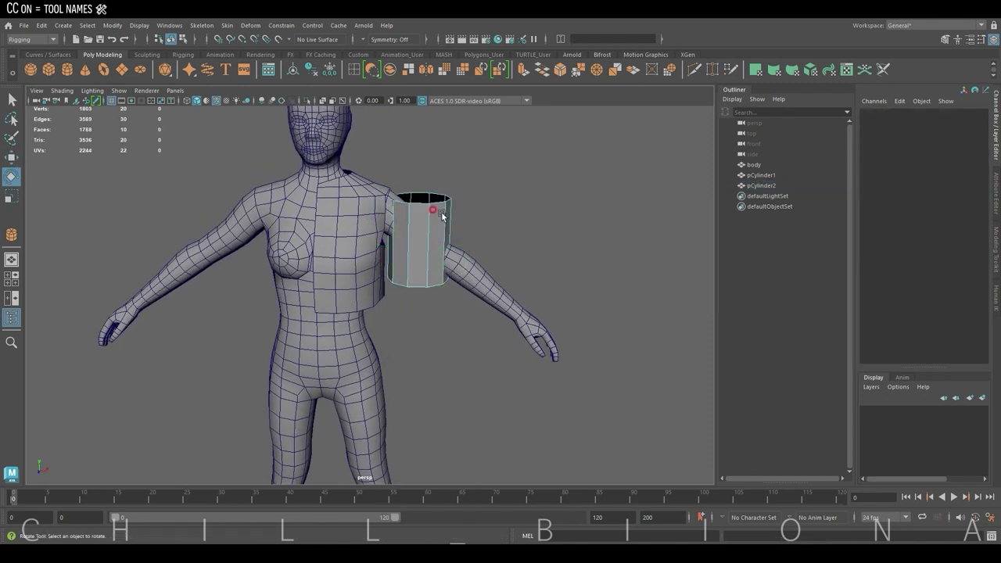
pyautogui.press('F8')
pyautogui.press('Return')
pyautogui.click(496, 200)
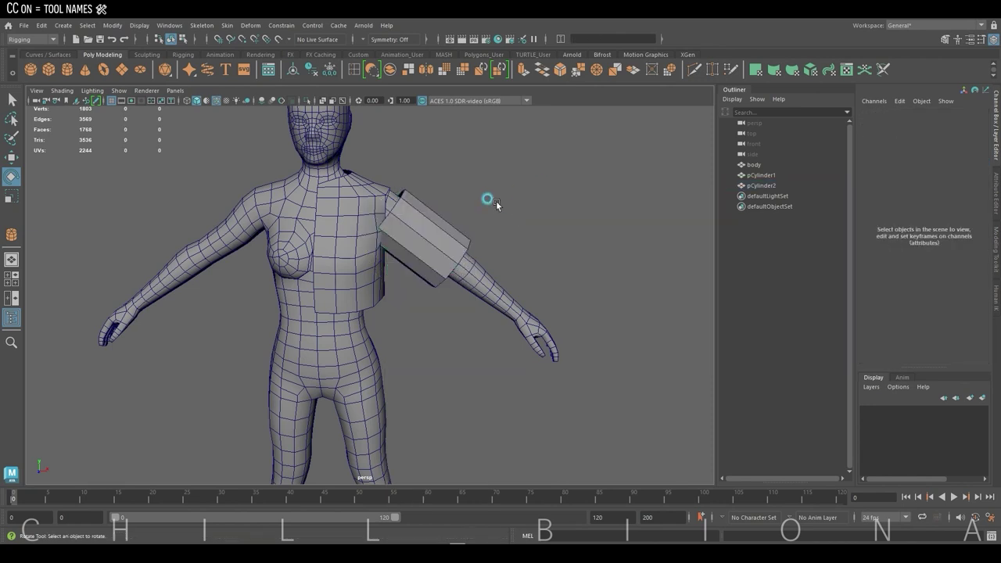
pyautogui.scroll(2, 496, 200)
pyautogui.click(354, 69)
# Insert a middle edge loop around the sleeve tube
pyautogui.click(419, 218)
pyautogui.doubleClick(11, 234)
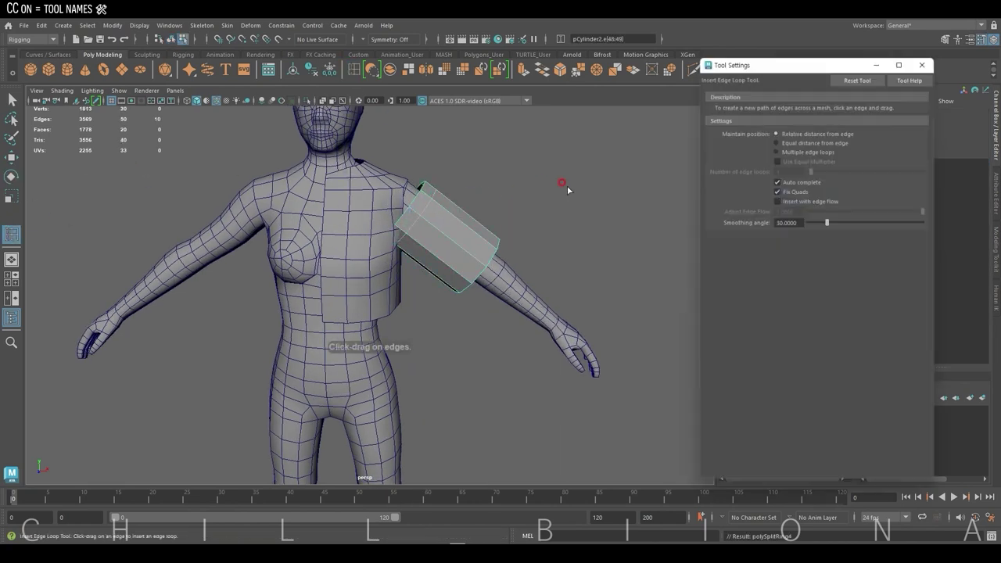
pyautogui.click(927, 57)
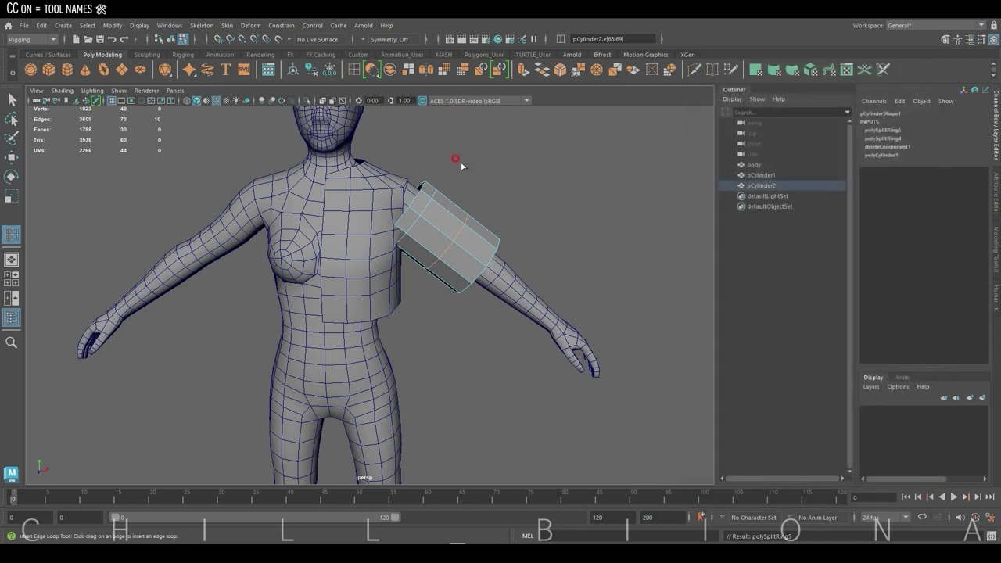
pyautogui.press('e')
pyautogui.moveTo(458, 145); pyautogui.dragTo(521, 143, button='right')
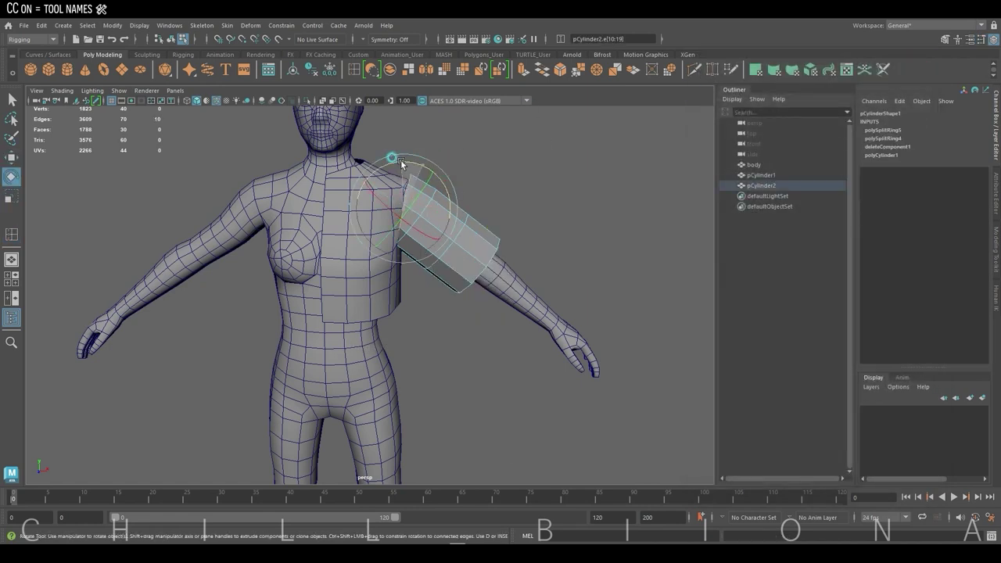
pyautogui.press('w')
pyautogui.click(408, 233)
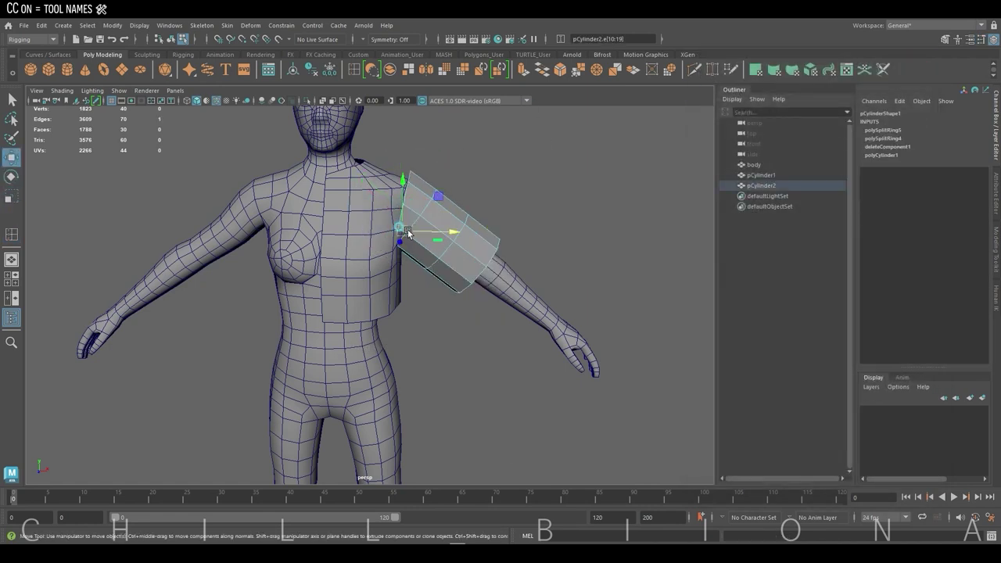
pyautogui.doubleClick(414, 226)
pyautogui.press('e')
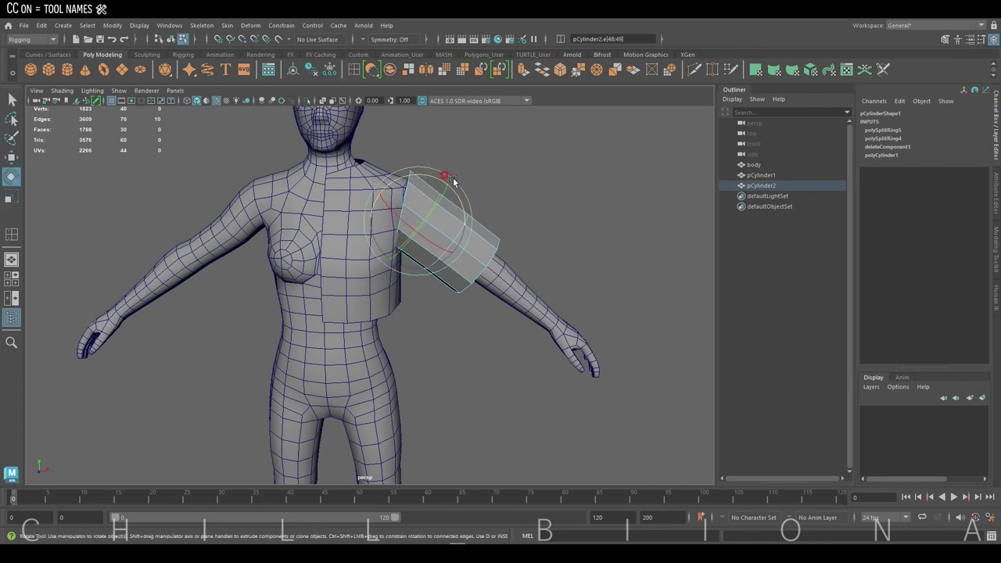
# Scale down the shoulder-end edge loop, then select the sleeve and shirt together
pyautogui.click(473, 184)
pyautogui.keyDown('alt'); pyautogui.moveTo(473, 183); pyautogui.dragTo(379, 197); pyautogui.keyUp('alt')
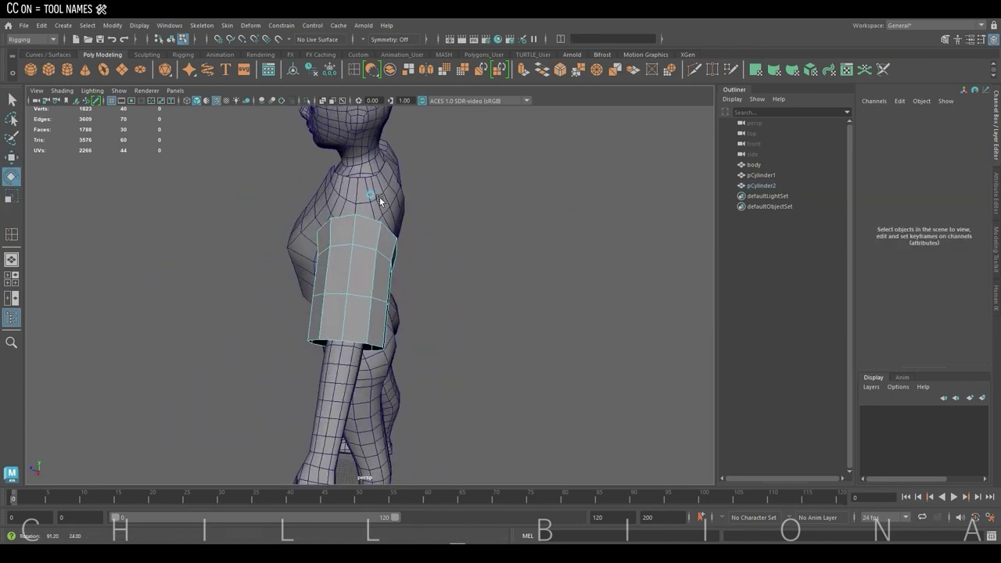
pyautogui.doubleClick(368, 238)
pyautogui.press('r')
pyautogui.moveTo(368, 237)
pyautogui.mouseDown()
pyautogui.moveTo(345, 241)
pyautogui.moveTo(506, 212)
pyautogui.mouseUp()
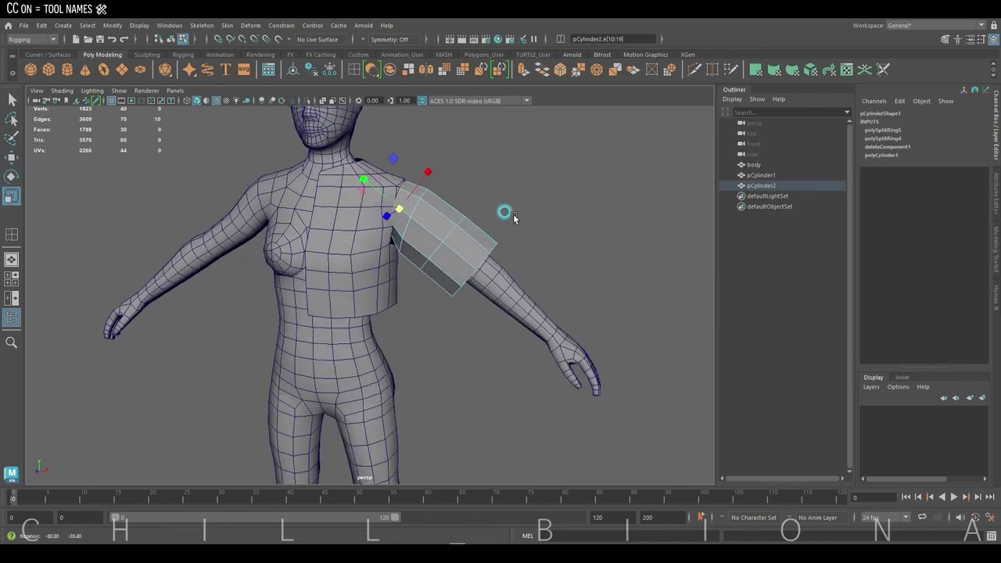
pyautogui.press('w')
pyautogui.moveTo(400, 190); pyautogui.dragTo(395, 163, button='right')
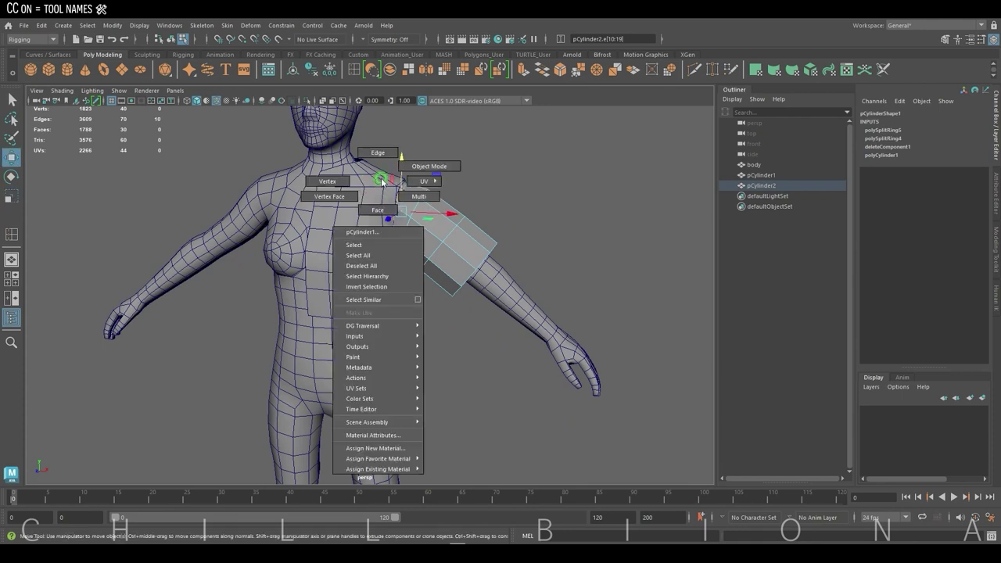
pyautogui.keyDown('shift'); pyautogui.click(351, 188); pyautogui.keyUp('shift')
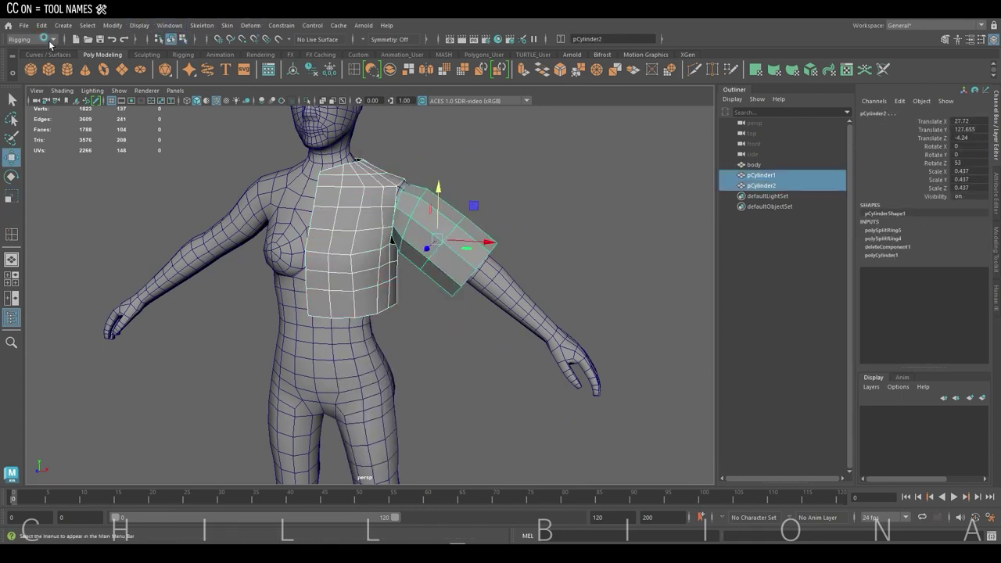
# Combine the shirt and sleeve into one mesh and isolate it in the view
pyautogui.click(201, 26)
pyautogui.click(215, 62)
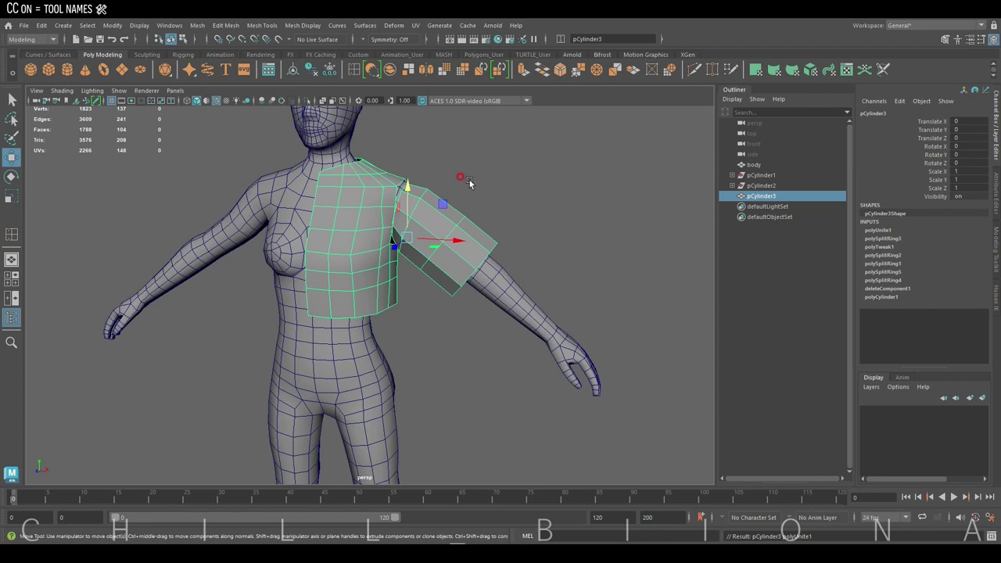
pyautogui.click(308, 101)
pyautogui.press('f')
pyautogui.moveTo(381, 160); pyautogui.dragTo(385, 153, button='right')
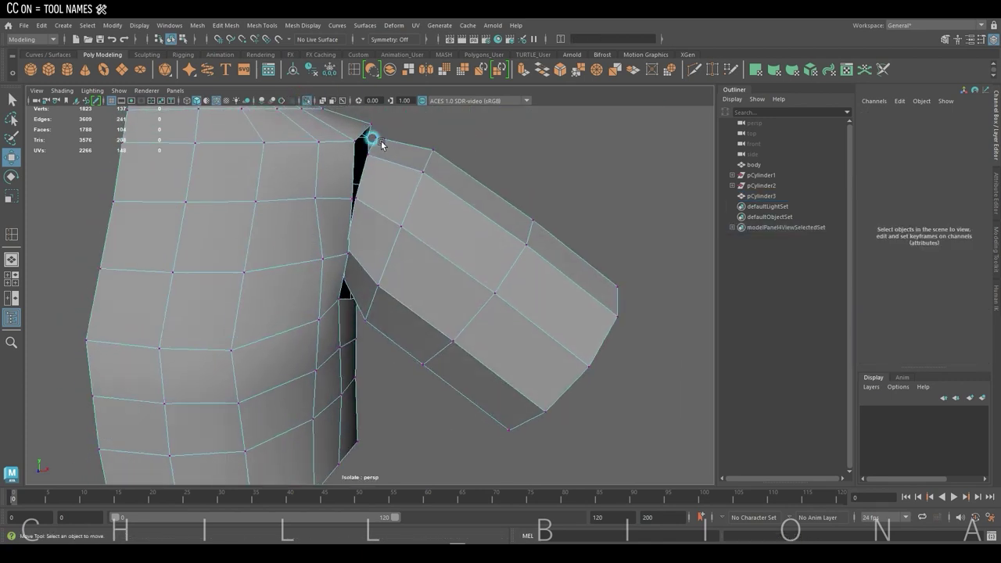
# Target Weld the sleeve's shoulder-seam vertices onto the shirt's armhole vertices
pyautogui.click(370, 120)
pyautogui.click(596, 73)
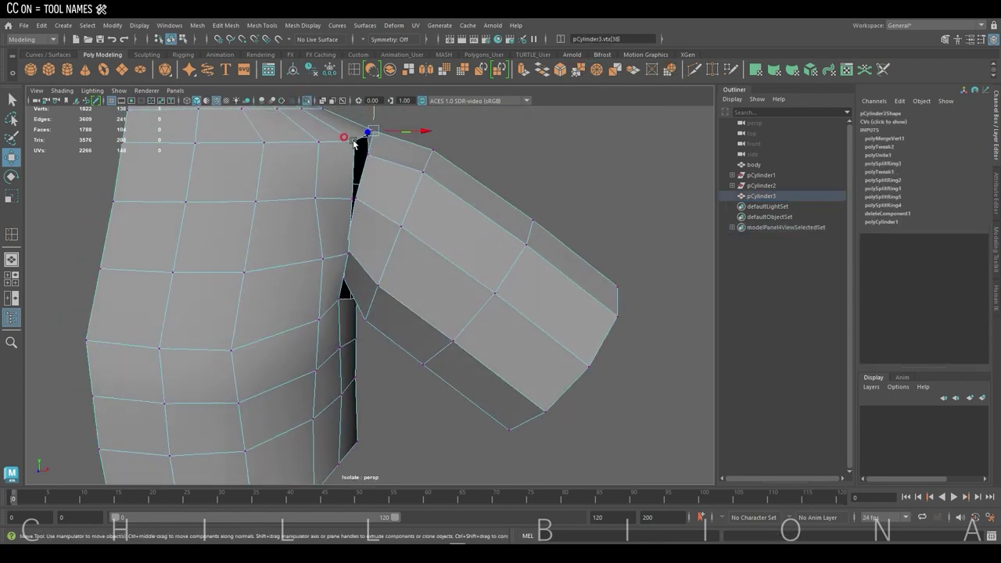
pyautogui.moveTo(395, 184)
pyautogui.mouseDown()
pyautogui.moveTo(348, 197)
pyautogui.moveTo(362, 216)
pyautogui.moveTo(347, 250)
pyautogui.moveTo(290, 273)
pyautogui.moveTo(383, 282)
pyautogui.moveTo(373, 307)
pyautogui.mouseUp()
pyautogui.scroll(5, 373, 307)
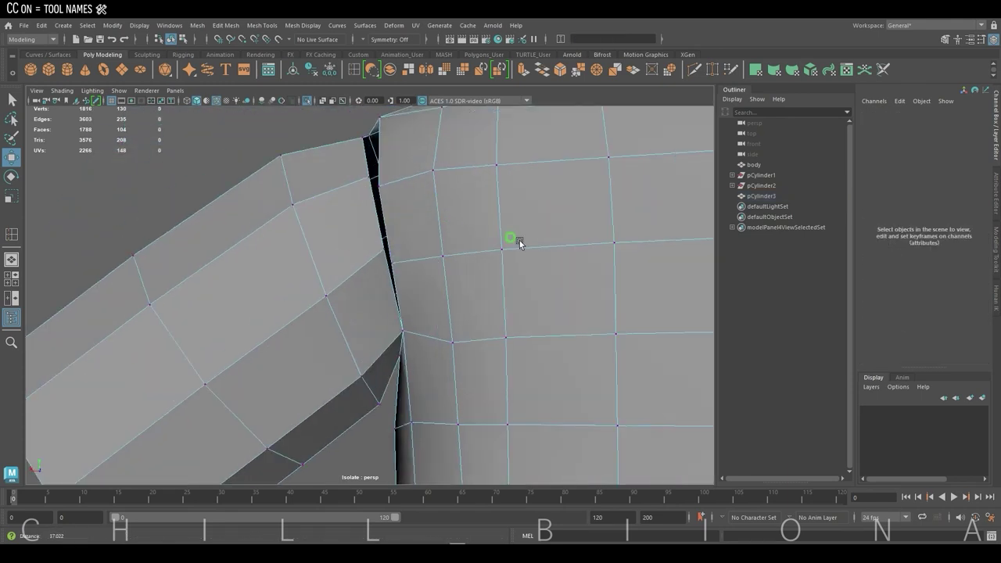
pyautogui.click(393, 218)
pyautogui.moveTo(393, 219); pyautogui.dragTo(437, 262)
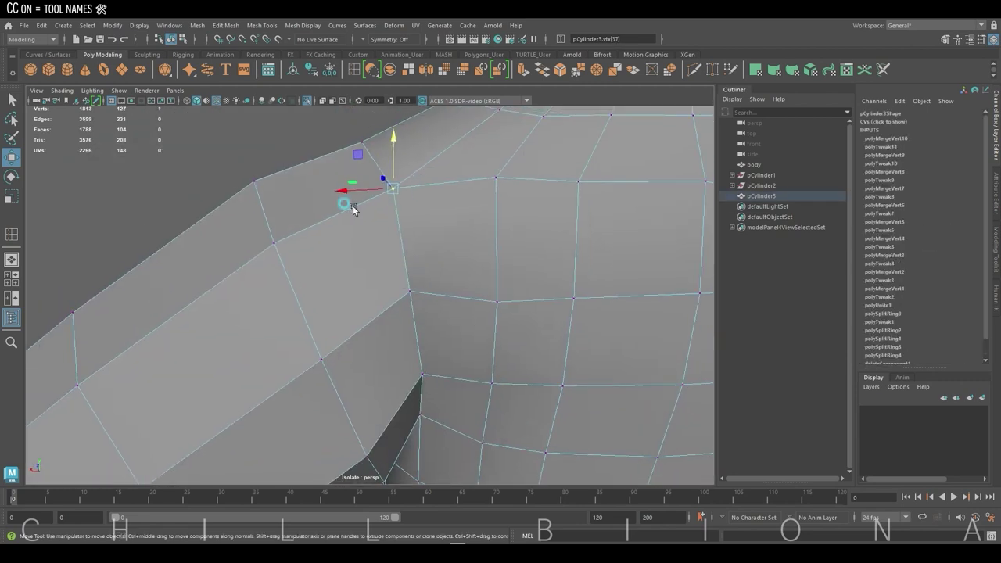
pyautogui.scroll(-5, 437, 262)
pyautogui.moveTo(367, 242); pyautogui.dragTo(368, 219, button='right')
# Select the sleeve-opening edge loop, scale it and push it outward along the arm, then exit isolation
pyautogui.click(445, 274)
pyautogui.moveTo(445, 274)
pyautogui.keyDown('alt'); pyautogui.mouseDown()
pyautogui.moveTo(373, 240)
pyautogui.moveTo(399, 256)
pyautogui.moveTo(391, 258)
pyautogui.mouseUp(); pyautogui.keyUp('alt')
pyautogui.scroll(3, 412, 246)
pyautogui.keyDown('shift'); pyautogui.doubleClick(413, 246); pyautogui.keyUp('shift')
pyautogui.keyDown('shift'); pyautogui.doubleClick(295, 277); pyautogui.keyUp('shift')
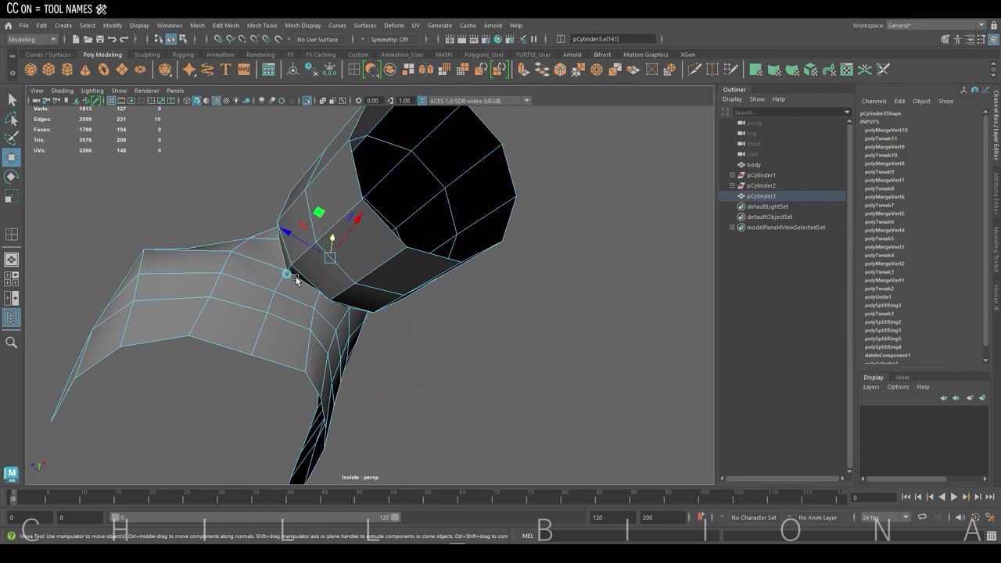
pyautogui.keyDown('alt'); pyautogui.moveTo(296, 277); pyautogui.dragTo(445, 290); pyautogui.keyUp('alt')
pyautogui.press('r')
pyautogui.press('w')
pyautogui.moveTo(371, 291); pyautogui.dragTo(417, 288)
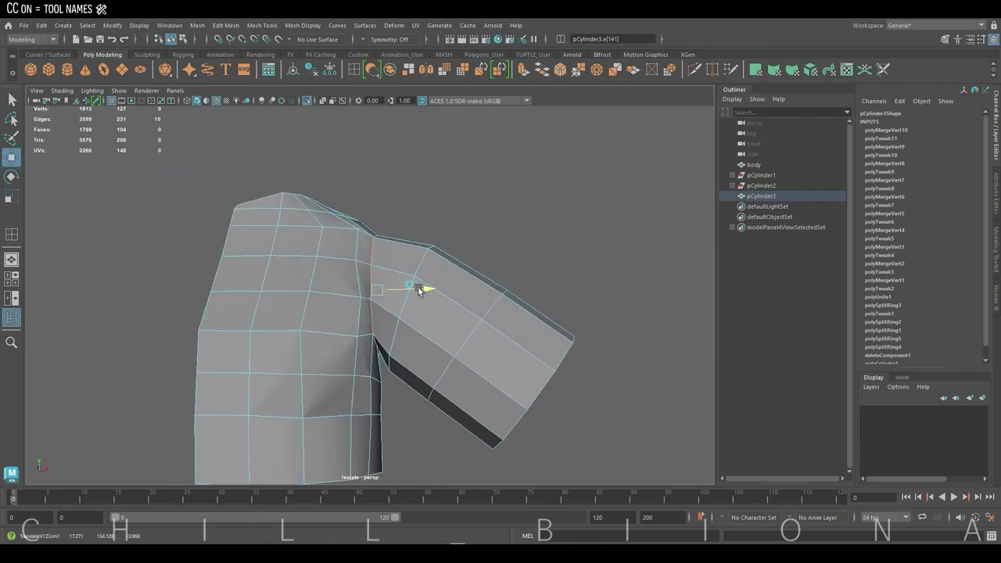
pyautogui.click(307, 100)
pyautogui.moveTo(379, 238)
pyautogui.keyDown('alt'); pyautogui.mouseDown()
pyautogui.moveTo(192, 250)
pyautogui.moveTo(400, 259)
pyautogui.moveTo(417, 188)
pyautogui.mouseUp(); pyautogui.keyUp('alt')
# Add an edge loop near the sleeve cuff and scale it to start the puff
pyautogui.press('3')
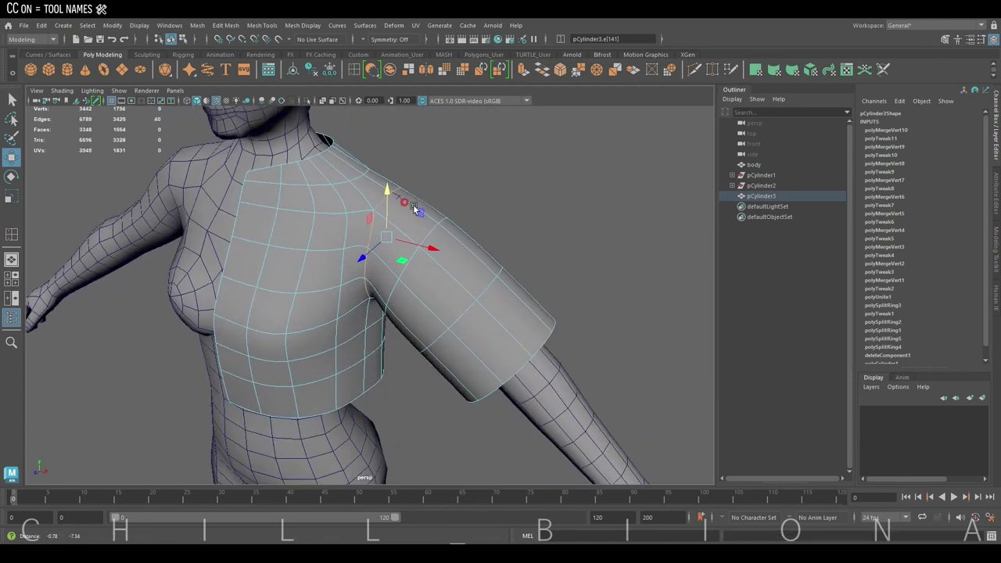
pyautogui.press('1')
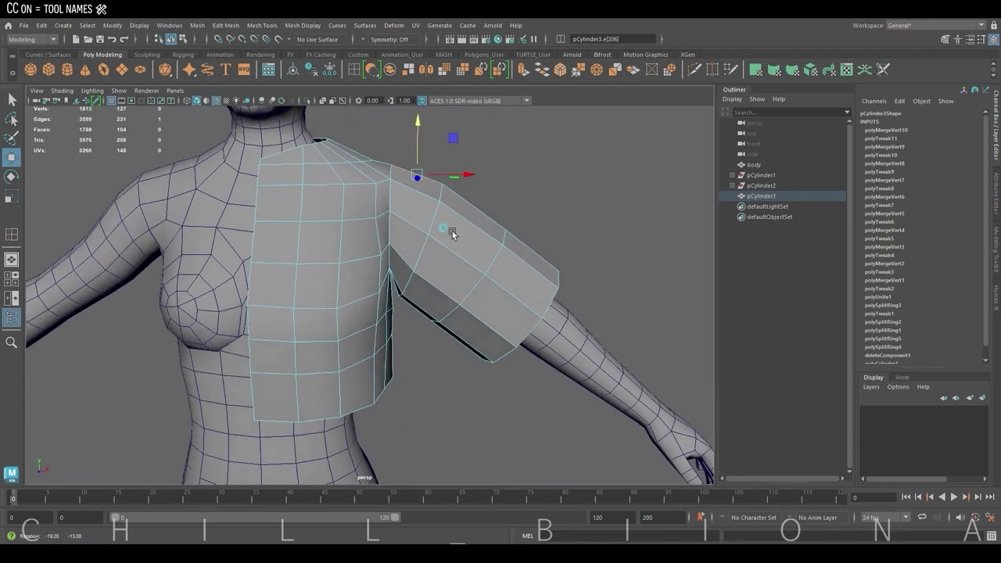
pyautogui.moveTo(452, 232)
pyautogui.keyDown('alt'); pyautogui.mouseDown()
pyautogui.moveTo(471, 273)
pyautogui.moveTo(450, 297)
pyautogui.moveTo(448, 253)
pyautogui.moveTo(559, 256)
pyautogui.moveTo(464, 238)
pyautogui.moveTo(313, 286)
pyautogui.mouseUp(); pyautogui.keyUp('alt')
pyautogui.press('w')
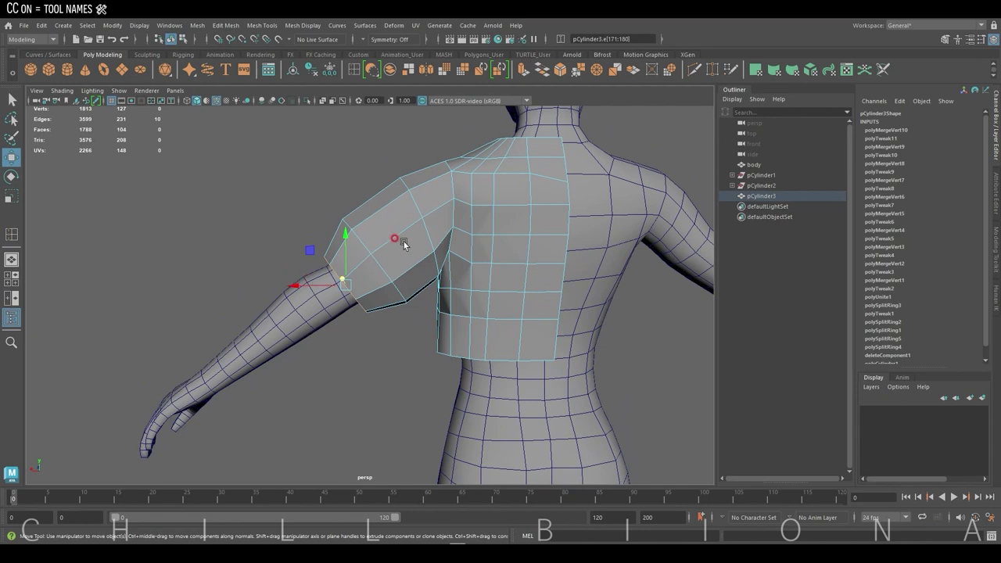
pyautogui.moveTo(403, 241)
pyautogui.keyDown('alt'); pyautogui.mouseDown()
pyautogui.moveTo(460, 143)
pyautogui.moveTo(85, 224)
pyautogui.mouseUp(); pyautogui.keyUp('alt')
pyautogui.doubleClick(11, 234)
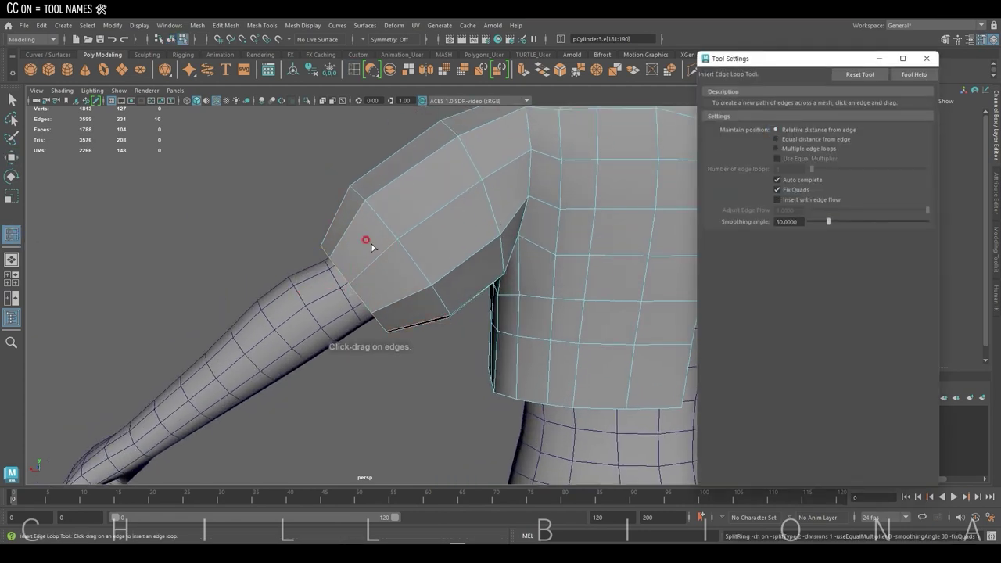
pyautogui.click(395, 244)
pyautogui.press('r')
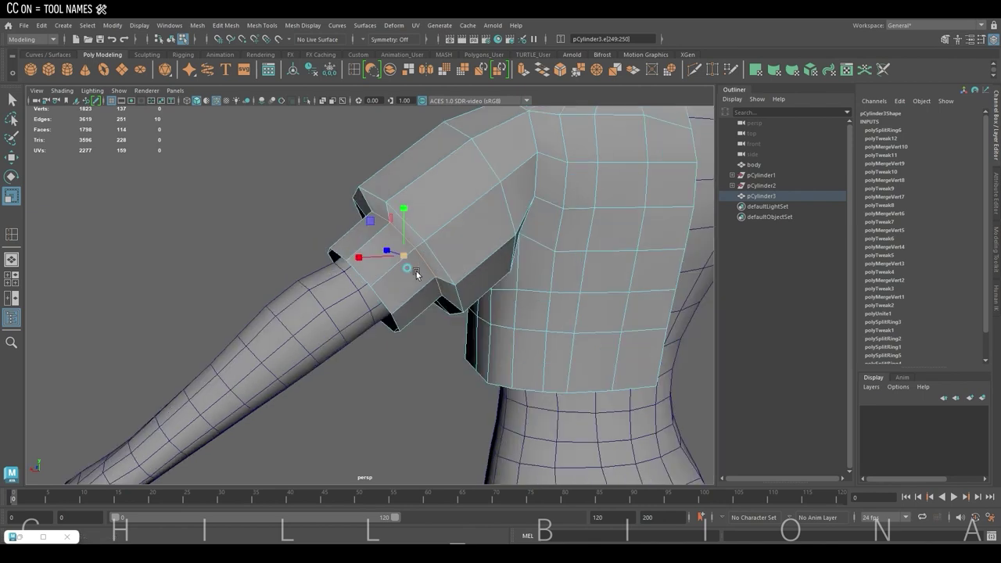
pyautogui.keyDown('alt'); pyautogui.moveTo(363, 253); pyautogui.dragTo(594, 282); pyautogui.keyUp('alt')
pyautogui.press('w')
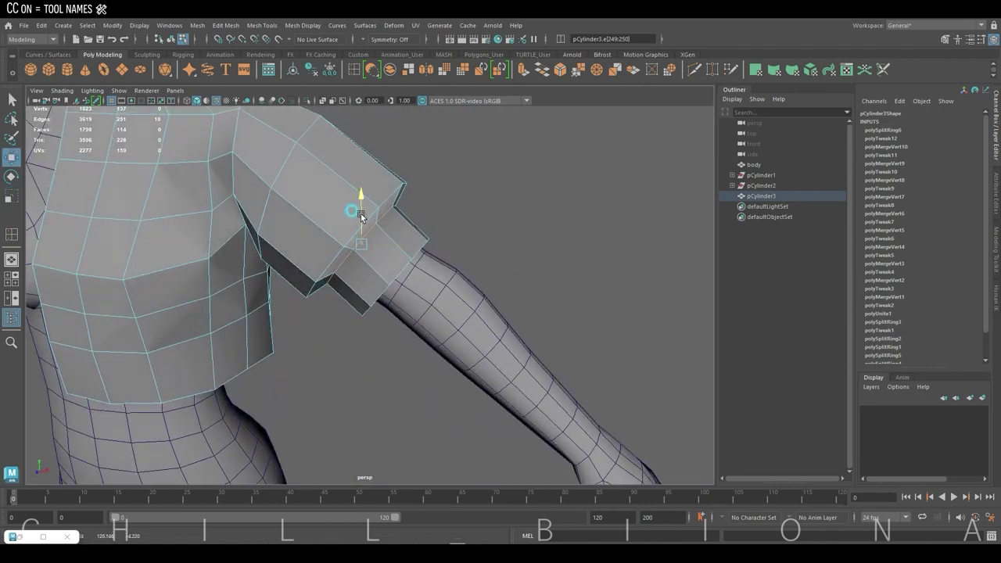
pyautogui.moveTo(360, 217)
pyautogui.keyDown('alt'); pyautogui.mouseDown()
pyautogui.moveTo(195, 196)
pyautogui.moveTo(403, 229)
pyautogui.moveTo(381, 255)
pyautogui.mouseUp(); pyautogui.keyUp('alt')
# Rotate and move the sleeve-end and shoulder edge loops so the sleeve flares and wraps the arm
pyautogui.doubleClick(390, 258)
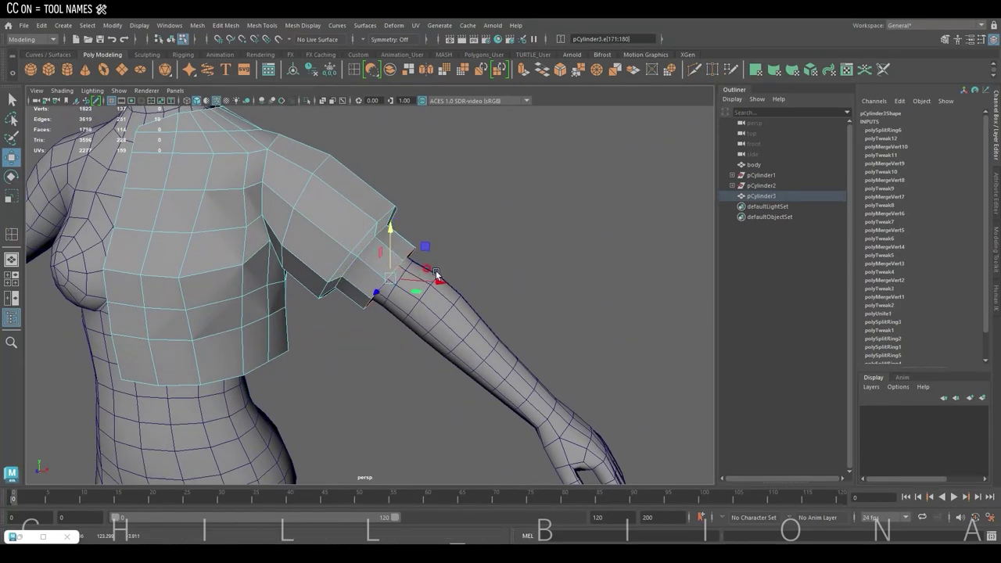
pyautogui.press('e')
pyautogui.press('w')
pyautogui.keyDown('alt'); pyautogui.moveTo(421, 255); pyautogui.dragTo(505, 237); pyautogui.keyUp('alt')
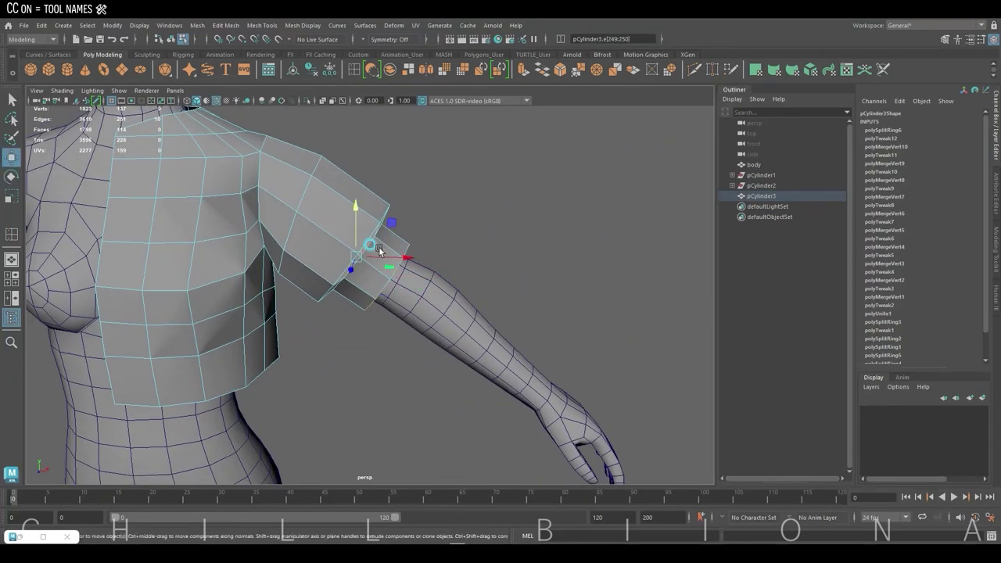
pyautogui.keyDown('alt'); pyautogui.moveTo(379, 249); pyautogui.dragTo(447, 217); pyautogui.keyUp('alt')
pyautogui.doubleClick(373, 247)
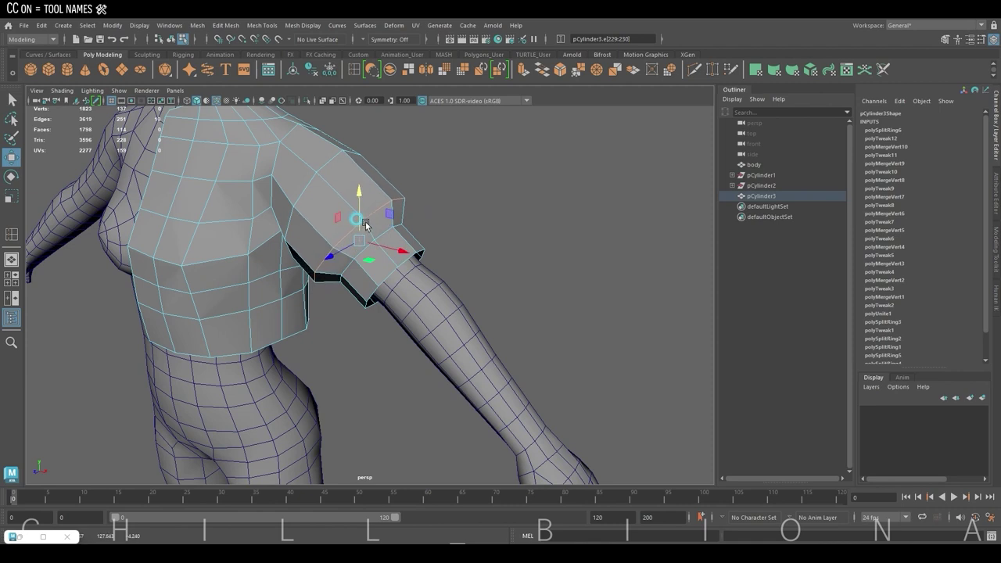
pyautogui.keyDown('alt'); pyautogui.moveTo(365, 225); pyautogui.dragTo(406, 219); pyautogui.keyUp('alt')
pyautogui.press('e')
pyautogui.press('w')
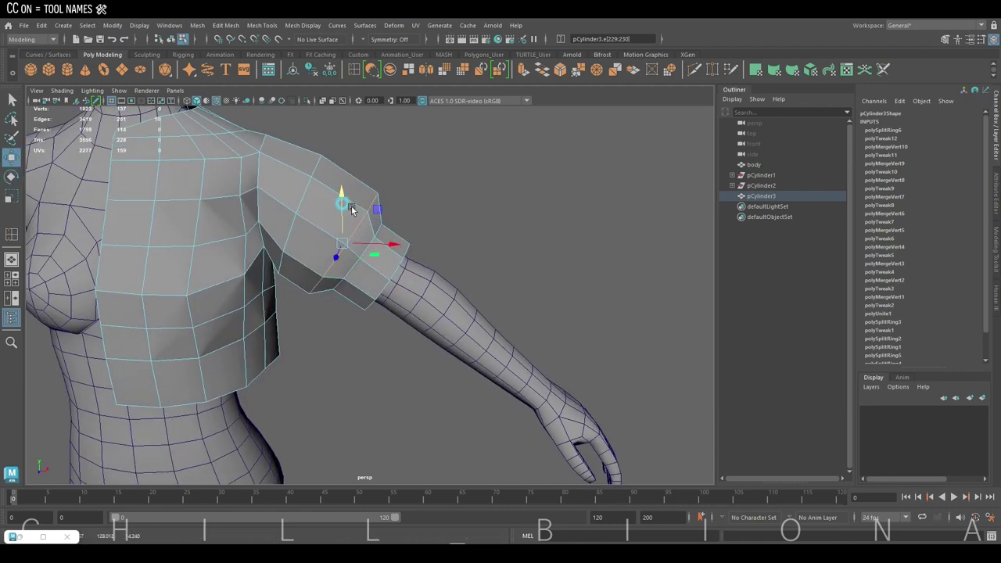
pyautogui.press('e')
pyautogui.moveTo(375, 216)
pyautogui.keyDown('alt'); pyautogui.mouseDown()
pyautogui.moveTo(277, 219)
pyautogui.moveTo(375, 258)
pyautogui.mouseUp(); pyautogui.keyUp('alt')
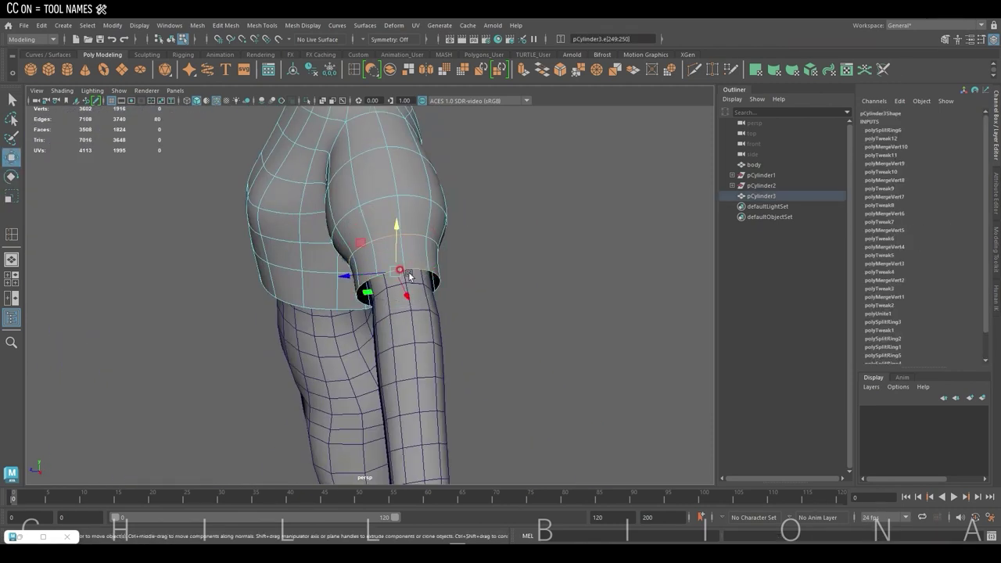
# Bevel the sleeve's cuff edge loop into a band
pyautogui.press('w')
pyautogui.keyDown('alt'); pyautogui.moveTo(487, 245); pyautogui.dragTo(377, 232); pyautogui.keyUp('alt')
pyautogui.doubleClick(376, 232)
pyautogui.click(560, 72)
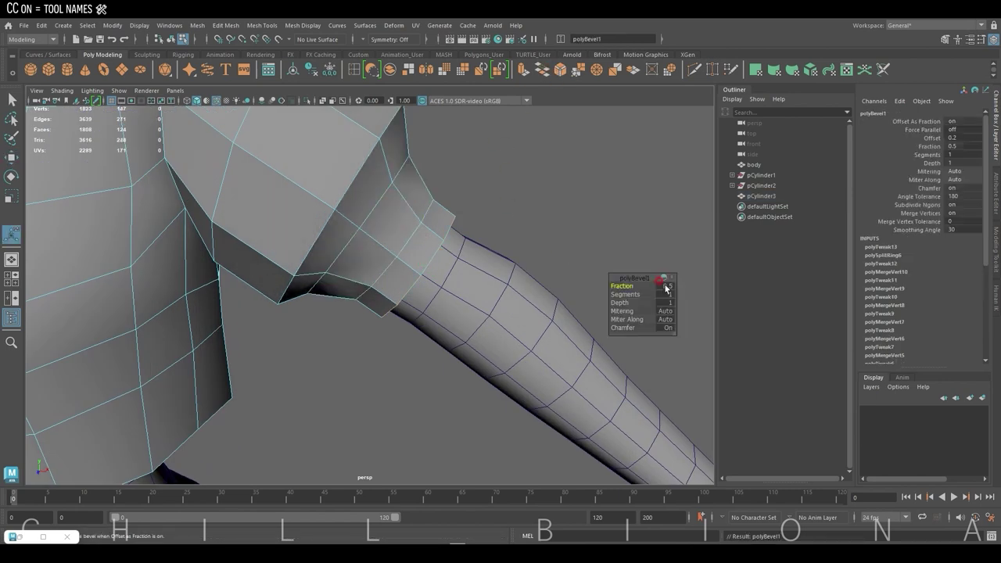
pyautogui.write('0.05')
pyautogui.click(577, 215)
pyautogui.moveTo(577, 216)
pyautogui.keyDown('alt'); pyautogui.mouseDown()
pyautogui.moveTo(447, 201)
pyautogui.moveTo(464, 205)
pyautogui.moveTo(390, 245)
pyautogui.moveTo(405, 266)
pyautogui.moveTo(372, 232)
pyautogui.mouseUp(); pyautogui.keyUp('alt')
pyautogui.press('3')
# Scale and rotate the sleeve's shoulder-cap edge loops to round the puff
pyautogui.click(394, 249)
pyautogui.click(374, 279)
pyautogui.press('r')
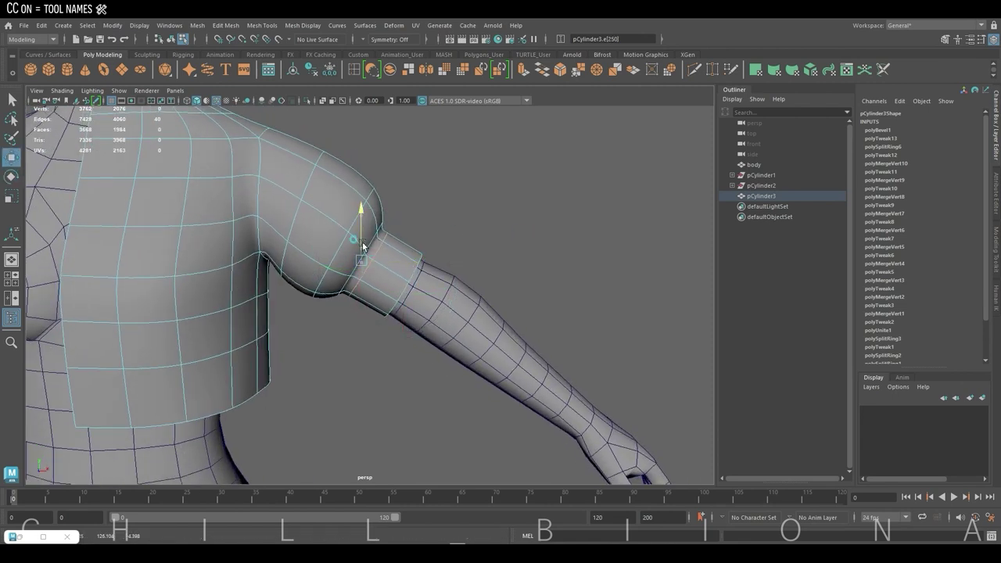
pyautogui.click(364, 235)
pyautogui.keyDown('shift'); pyautogui.click(368, 247); pyautogui.keyUp('shift')
pyautogui.moveTo(367, 247)
pyautogui.keyDown('alt'); pyautogui.mouseDown()
pyautogui.moveTo(467, 198)
pyautogui.moveTo(460, 237)
pyautogui.moveTo(391, 216)
pyautogui.moveTo(413, 203)
pyautogui.moveTo(569, 243)
pyautogui.moveTo(657, 230)
pyautogui.moveTo(476, 247)
pyautogui.mouseUp(); pyautogui.keyUp('alt')
pyautogui.click(403, 241)
pyautogui.press('e')
pyautogui.press('w')
# Insert an extra edge loop across the rounded shoulder cap in the faceted view
pyautogui.press('1')
pyautogui.scroll(3, 488, 227)
pyautogui.scroll(-3, 488, 228)
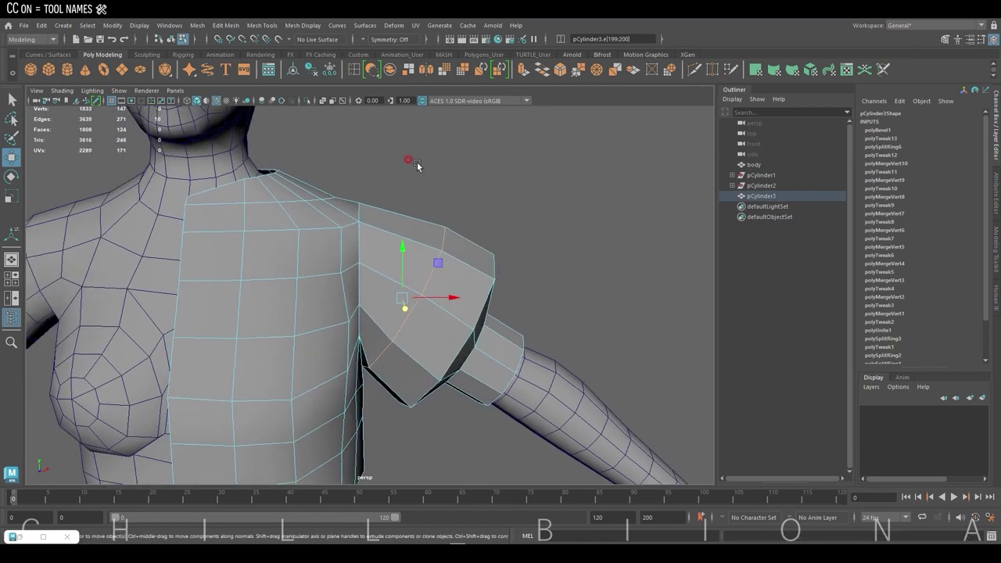
pyautogui.keyDown('ctrl'); pyautogui.click(358, 221); pyautogui.keyUp('ctrl')
pyautogui.press('w')
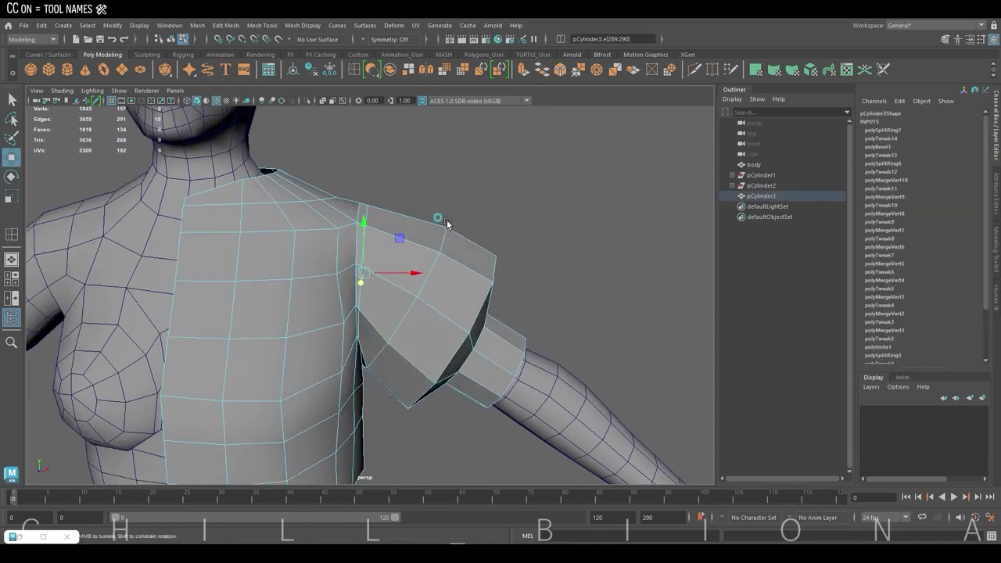
pyautogui.keyDown('alt'); pyautogui.moveTo(461, 203); pyautogui.dragTo(328, 268); pyautogui.keyUp('alt')
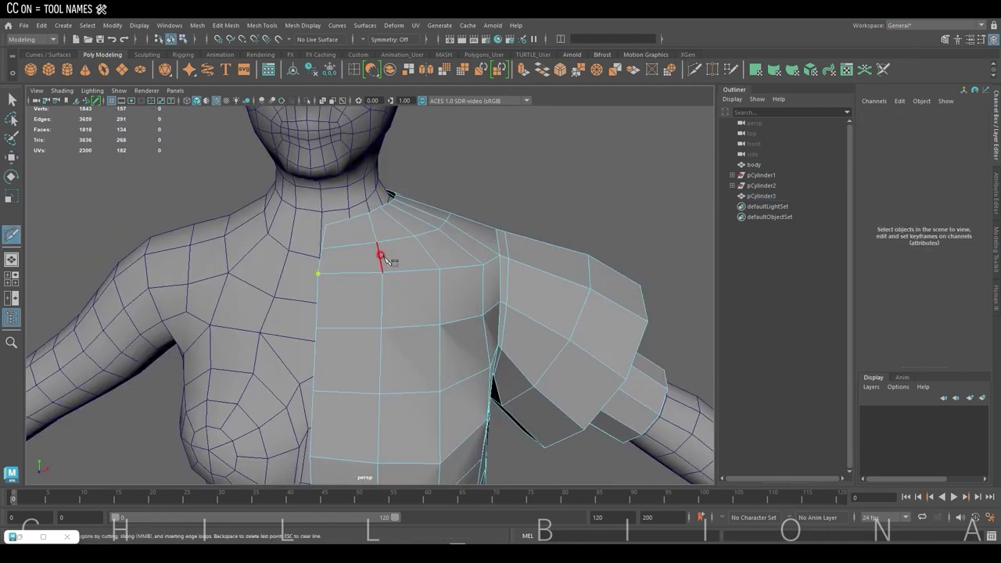
# Multi-Cut a new edge across the upper chest and slide its vertex along the neckline
pyautogui.click(435, 229)
pyautogui.press('Return')
pyautogui.press('w')
pyautogui.keyDown('alt'); pyautogui.moveTo(523, 187); pyautogui.dragTo(447, 224); pyautogui.keyUp('alt')
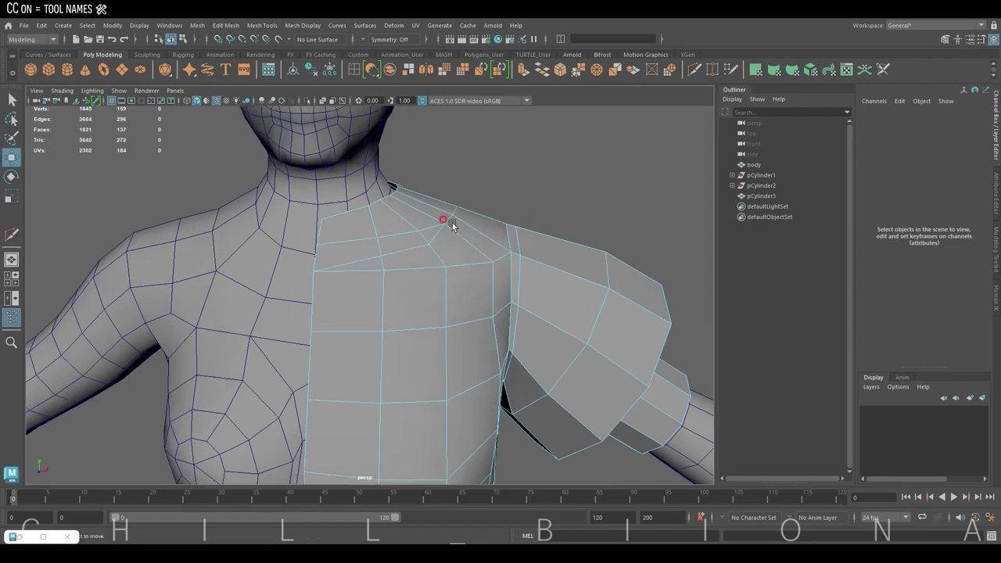
pyautogui.moveTo(425, 242); pyautogui.dragTo(368, 239, button='right')
pyautogui.click(432, 246)
pyautogui.moveTo(424, 232); pyautogui.dragTo(443, 244, button='middle')
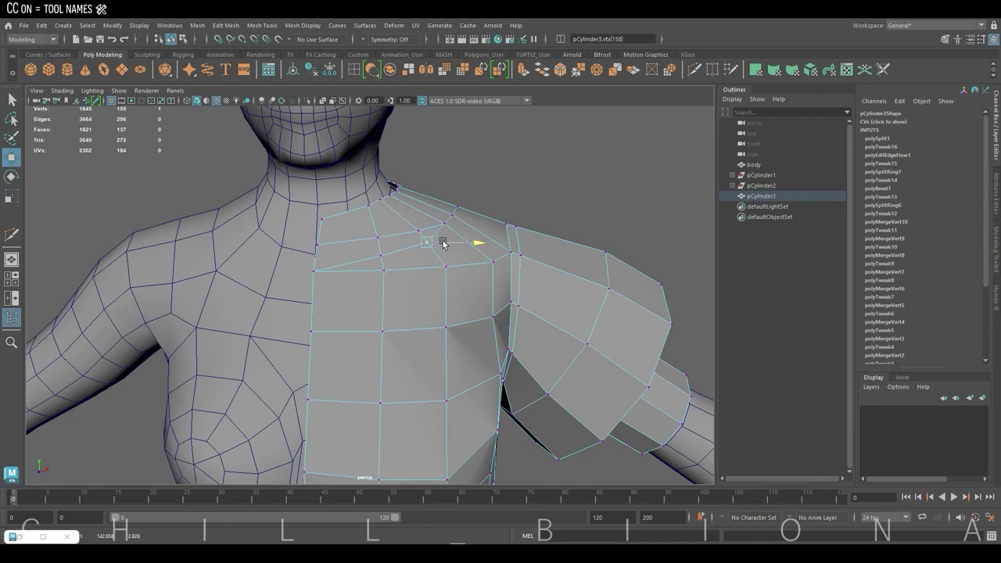
# Select the faces around the neck and extrude them into a raised collar band
pyautogui.click(379, 233)
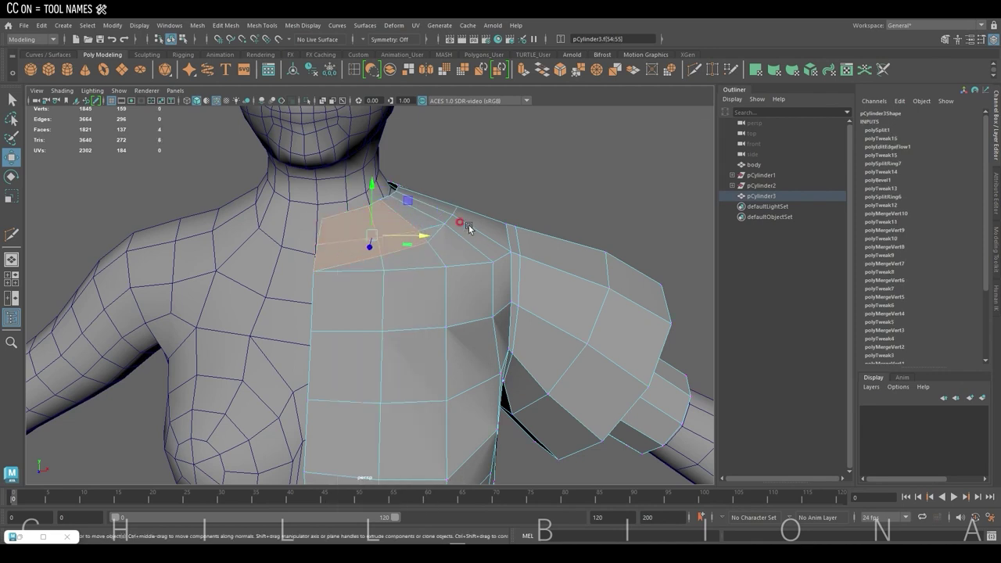
pyautogui.moveTo(469, 227)
pyautogui.keyDown('alt'); pyautogui.mouseDown()
pyautogui.moveTo(355, 260)
pyautogui.moveTo(374, 240)
pyautogui.mouseUp(); pyautogui.keyUp('alt')
pyautogui.keyDown('shift'); pyautogui.click(399, 237); pyautogui.keyUp('shift')
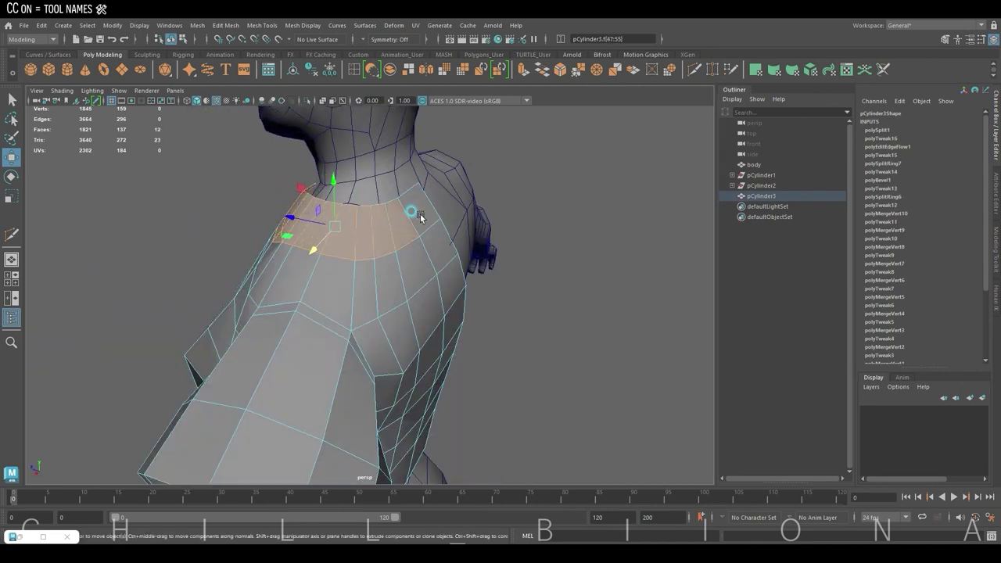
pyautogui.keyDown('alt'); pyautogui.moveTo(420, 218); pyautogui.dragTo(585, 280); pyautogui.keyUp('alt')
pyautogui.hotkey('ctrl', 'e')
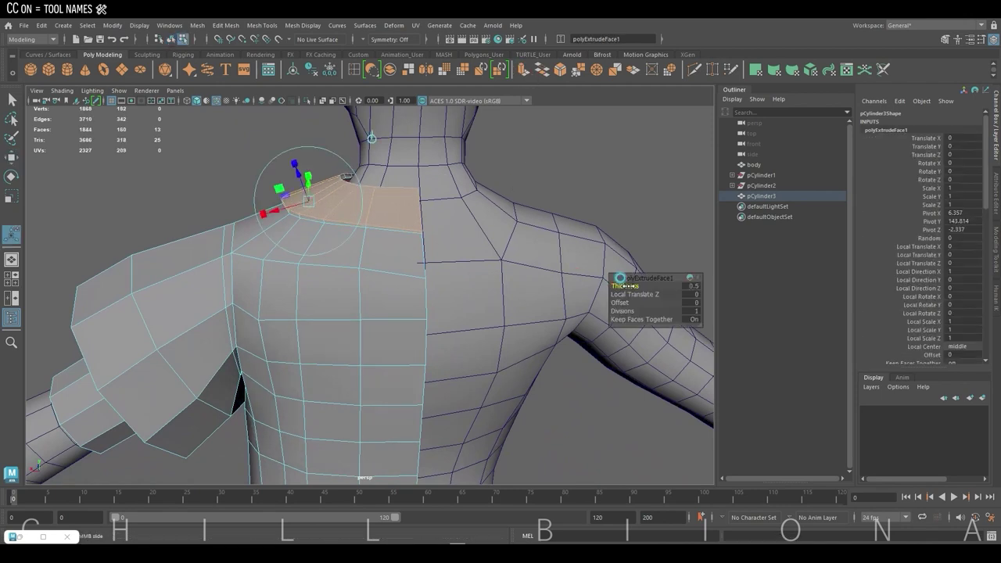
pyautogui.keyDown('alt'); pyautogui.moveTo(706, 296); pyautogui.dragTo(696, 283); pyautogui.keyUp('alt')
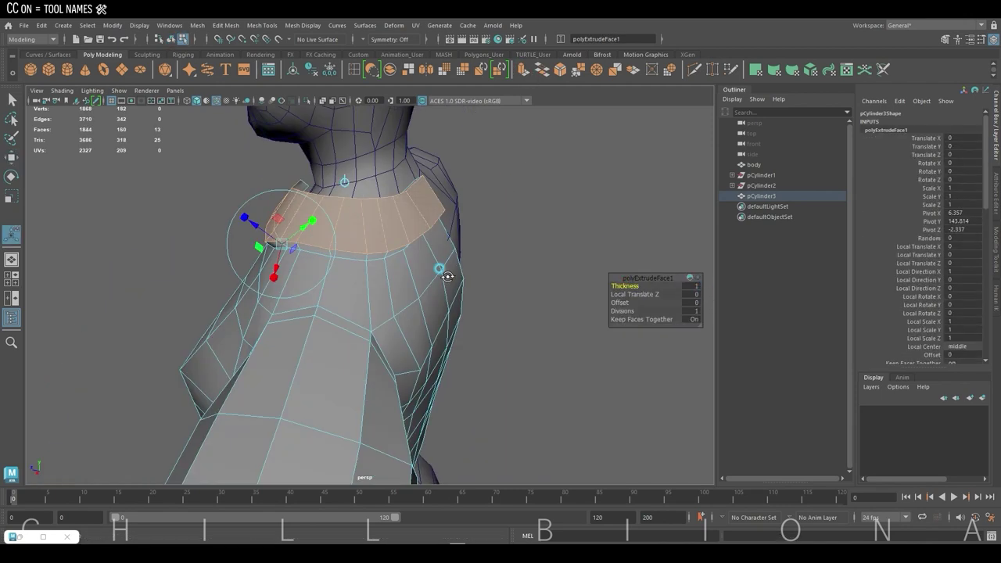
pyautogui.click(648, 216)
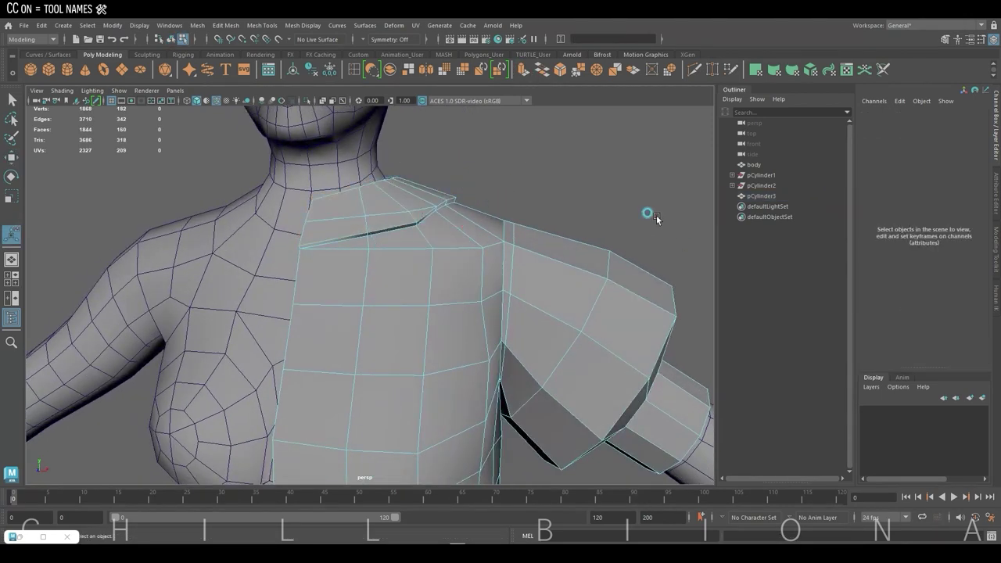
# Nudge a chest vertex to tidy the neckline below the collar
pyautogui.moveTo(648, 217)
pyautogui.keyDown('alt'); pyautogui.mouseDown()
pyautogui.moveTo(471, 212)
pyautogui.moveTo(373, 248)
pyautogui.moveTo(413, 245)
pyautogui.moveTo(420, 263)
pyautogui.mouseUp(); pyautogui.keyUp('alt')
pyautogui.moveTo(364, 246); pyautogui.dragTo(315, 245, button='right')
pyautogui.moveTo(315, 245)
pyautogui.keyDown('alt'); pyautogui.mouseDown()
pyautogui.moveTo(383, 273)
pyautogui.moveTo(386, 291)
pyautogui.mouseUp(); pyautogui.keyUp('alt')
pyautogui.press('w')
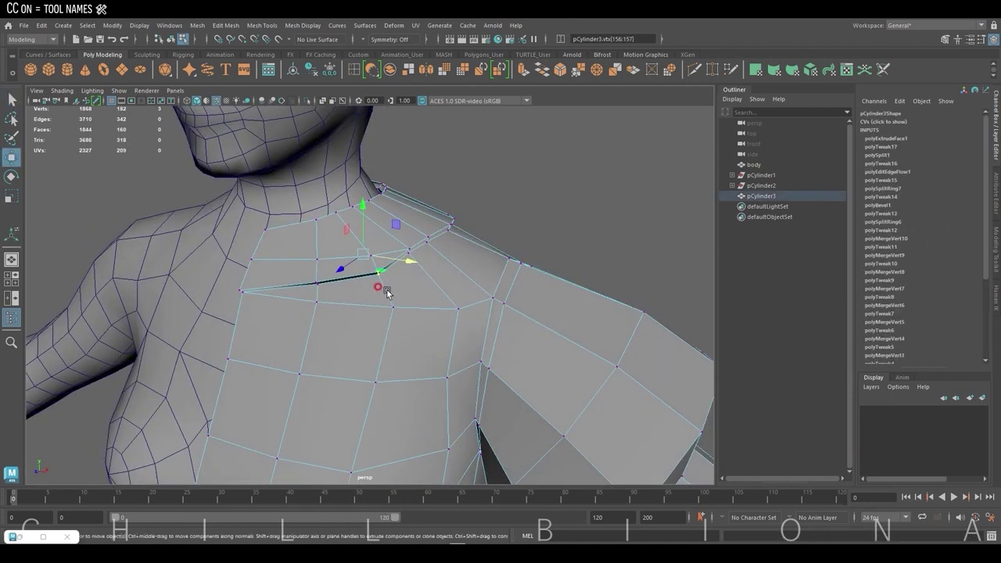
pyautogui.moveTo(386, 257)
pyautogui.mouseDown()
pyautogui.moveTo(344, 264)
pyautogui.moveTo(599, 201)
pyautogui.moveTo(413, 217)
pyautogui.moveTo(431, 208)
pyautogui.mouseUp()
pyautogui.click(505, 214)
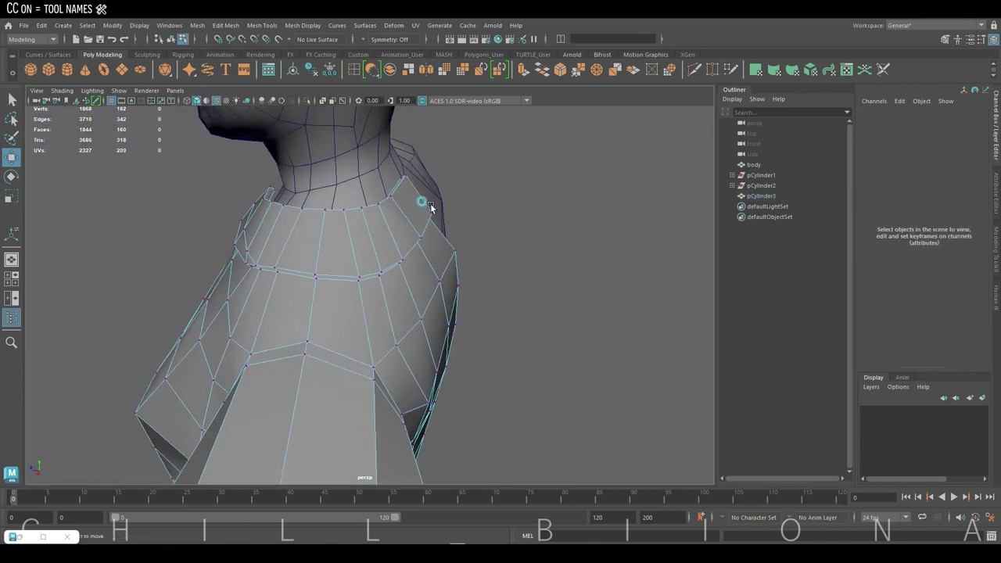
# Insert an edge loop around the collar and delete the stray collar edges
pyautogui.click(312, 245)
pyautogui.moveTo(312, 245)
pyautogui.keyDown('alt'); pyautogui.mouseDown()
pyautogui.moveTo(518, 230)
pyautogui.moveTo(430, 217)
pyautogui.moveTo(447, 258)
pyautogui.moveTo(257, 250)
pyautogui.moveTo(262, 261)
pyautogui.moveTo(471, 143)
pyautogui.mouseUp(); pyautogui.keyUp('alt')
pyautogui.press('w')
pyautogui.press('Delete')
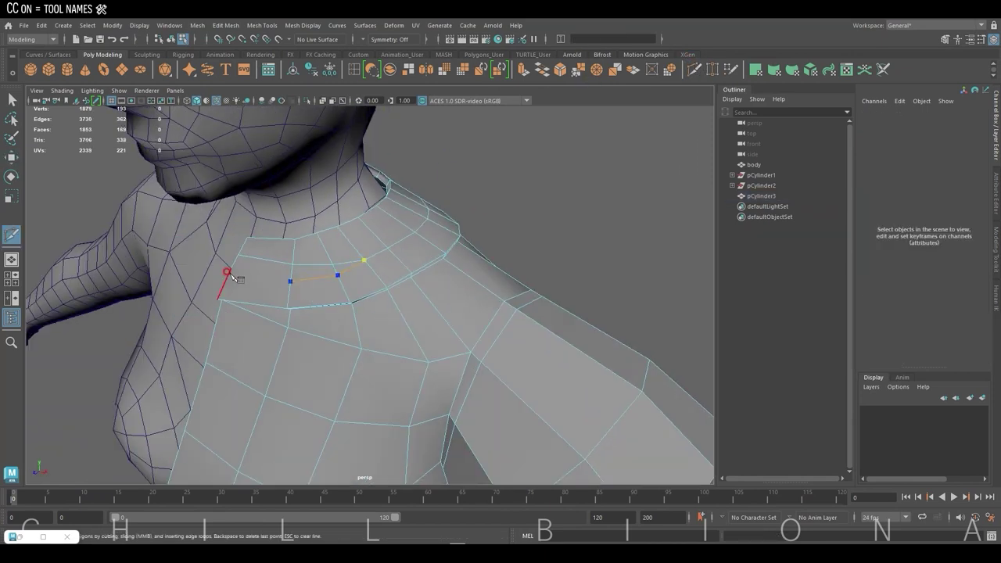
# Isolate the shirt mesh in a front view of the chest
pyautogui.click(260, 254)
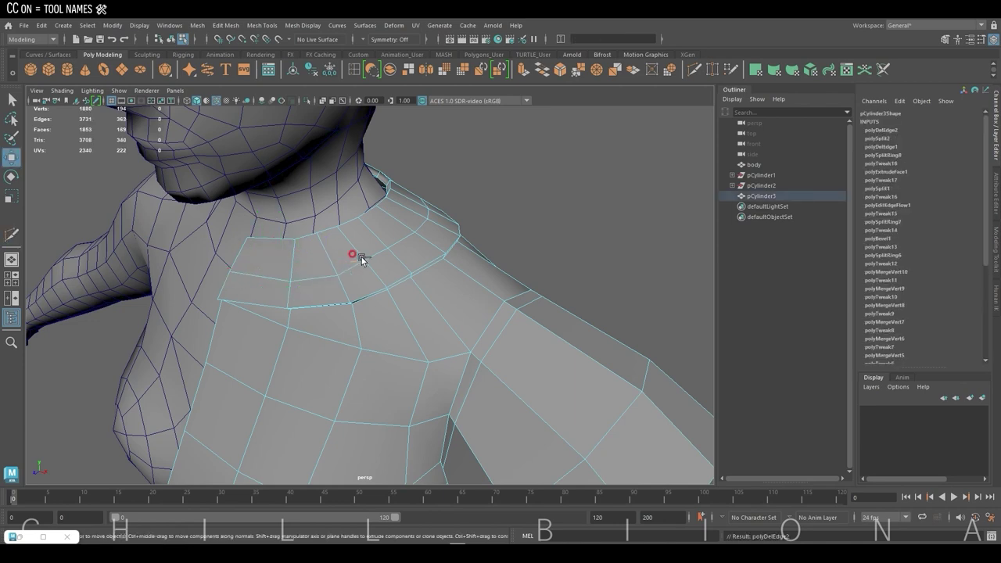
pyautogui.moveTo(357, 253)
pyautogui.keyDown('alt'); pyautogui.mouseDown()
pyautogui.moveTo(425, 252)
pyautogui.moveTo(306, 97)
pyautogui.mouseUp(); pyautogui.keyUp('alt')
pyautogui.click(307, 100)
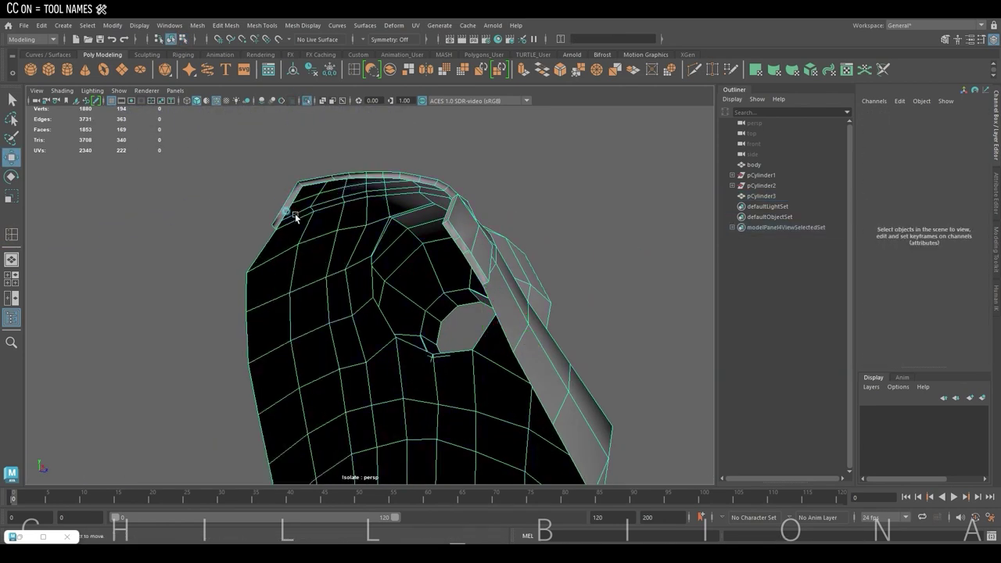
# Insert an edge loop around the isolated shirt just below the collar
pyautogui.moveTo(359, 216)
pyautogui.keyDown('alt'); pyautogui.mouseDown()
pyautogui.moveTo(481, 215)
pyautogui.moveTo(447, 228)
pyautogui.moveTo(357, 213)
pyautogui.mouseUp(); pyautogui.keyUp('alt')
pyautogui.click(488, 221)
pyautogui.click(505, 230)
pyautogui.click(354, 70)
pyautogui.click(357, 227)
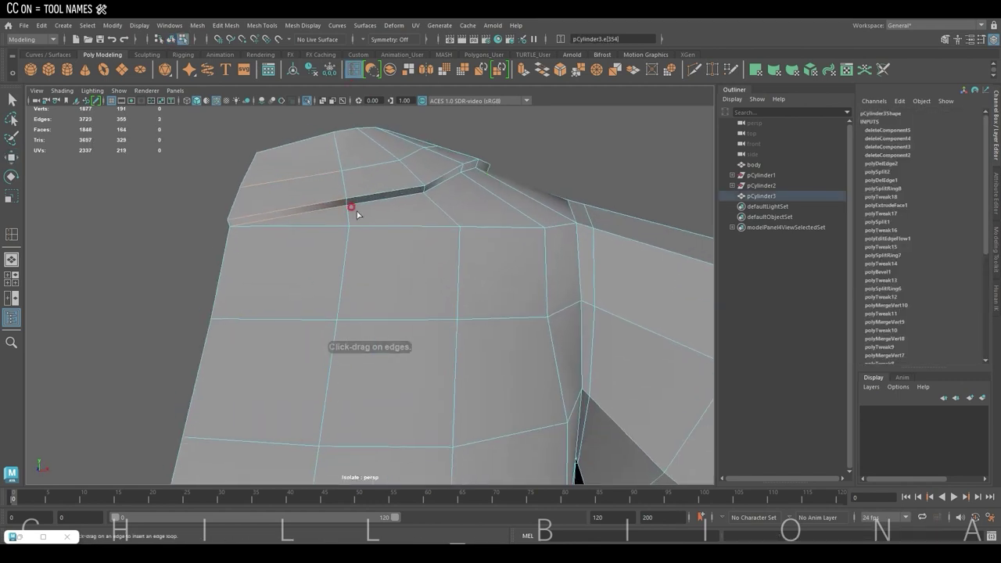
pyautogui.click(492, 157)
# Bevel the new cut edge beside the armhole into a narrow strip at fraction 0.5
pyautogui.moveTo(491, 157)
pyautogui.keyDown('alt'); pyautogui.mouseDown()
pyautogui.moveTo(491, 175)
pyautogui.moveTo(547, 190)
pyautogui.moveTo(504, 198)
pyautogui.moveTo(558, 167)
pyautogui.moveTo(347, 198)
pyautogui.mouseUp(); pyautogui.keyUp('alt')
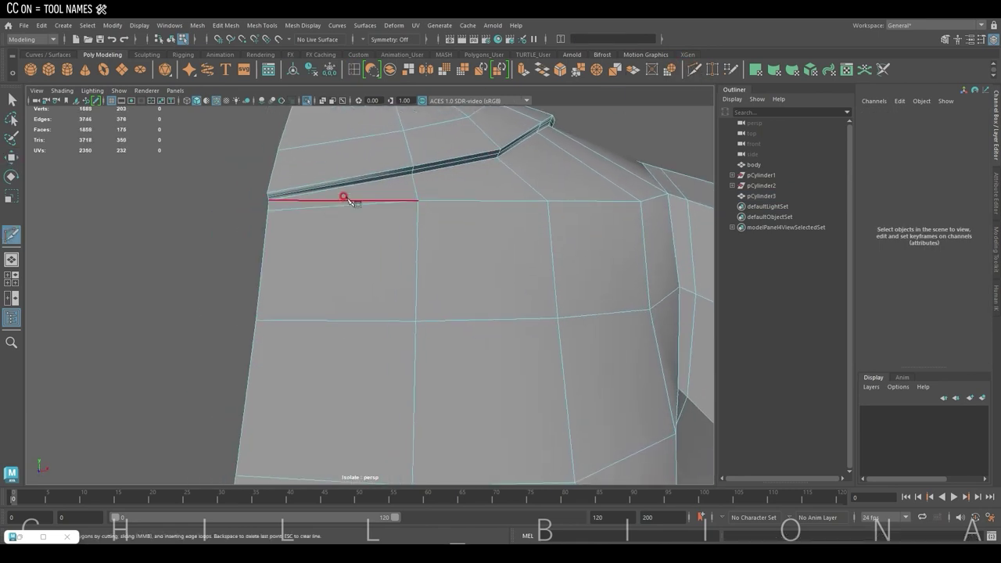
pyautogui.rightClick(347, 200)
pyautogui.keyDown('alt'); pyautogui.moveTo(339, 196); pyautogui.dragTo(409, 183); pyautogui.keyUp('alt')
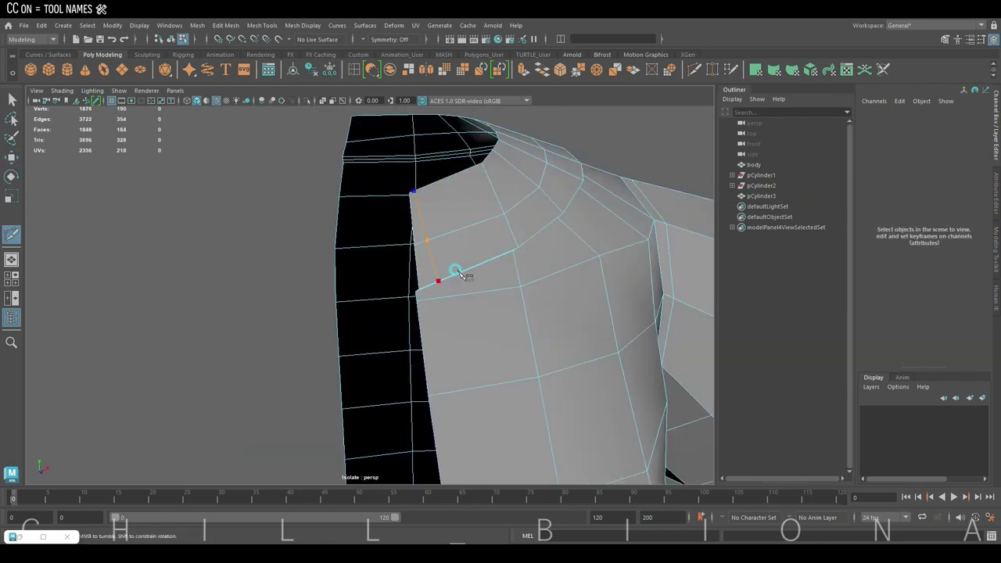
pyautogui.keyDown('alt'); pyautogui.moveTo(461, 273); pyautogui.dragTo(518, 216); pyautogui.keyUp('alt')
pyautogui.keyDown('alt'); pyautogui.moveTo(518, 216); pyautogui.dragTo(391, 255, button='middle'); pyautogui.keyUp('alt')
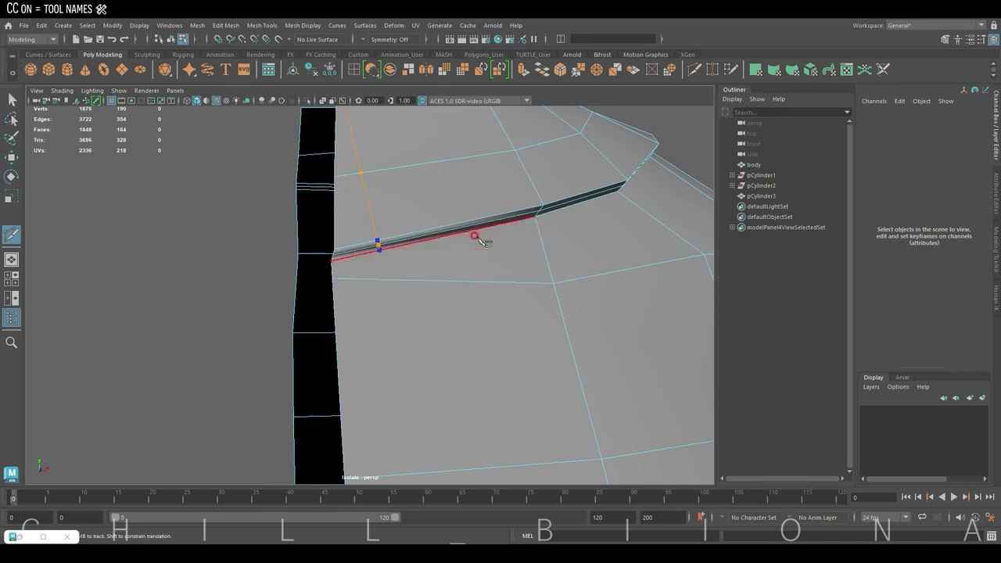
pyautogui.press('w')
pyautogui.click(576, 72)
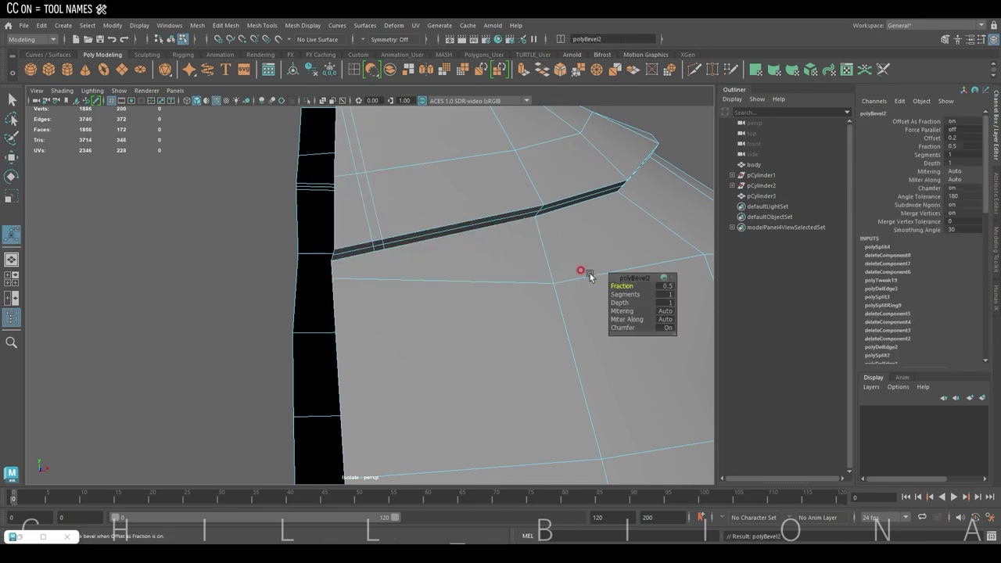
# Select the collar face on the shirt's front edge and move it
pyautogui.moveTo(344, 159); pyautogui.dragTo(346, 197, button='right')
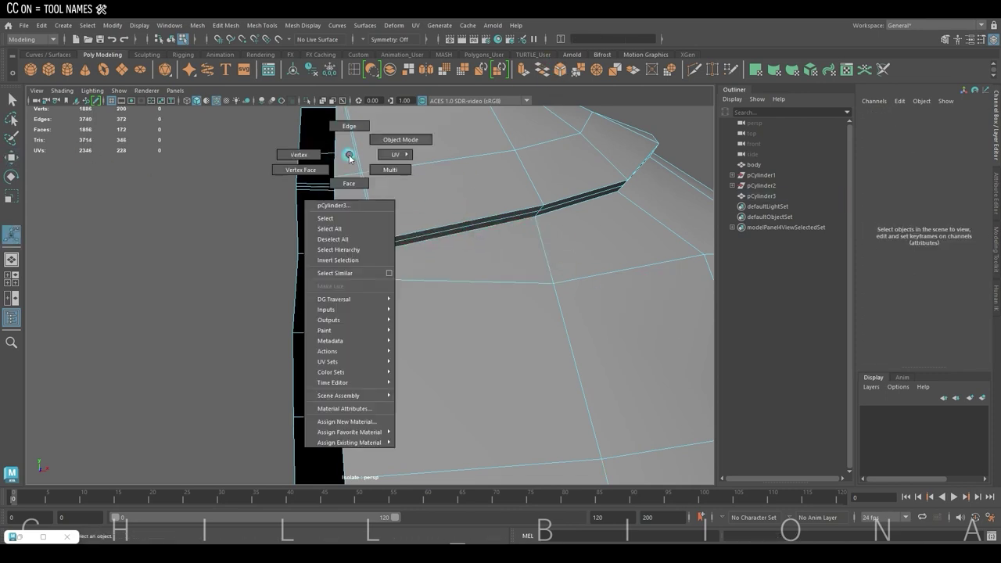
pyautogui.press('w')
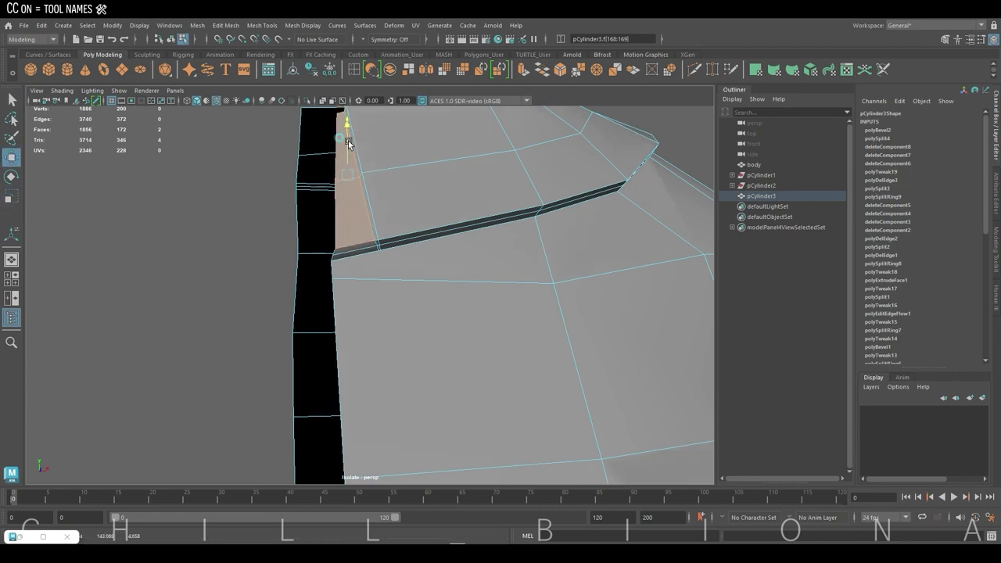
pyautogui.moveTo(348, 141)
pyautogui.keyDown('alt'); pyautogui.mouseDown()
pyautogui.moveTo(547, 208)
pyautogui.moveTo(453, 185)
pyautogui.mouseUp(); pyautogui.keyUp('alt')
pyautogui.press('w')
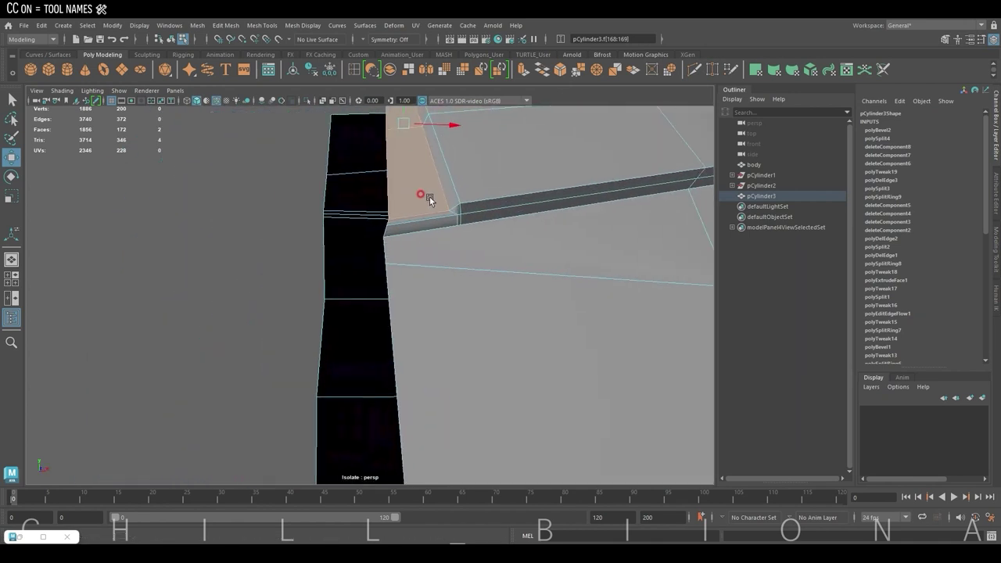
# In isolated front view, scale the shirt's centre-seam vertices flat and adjust the collar's top corner
pyautogui.hotkey('ctrl', '1')
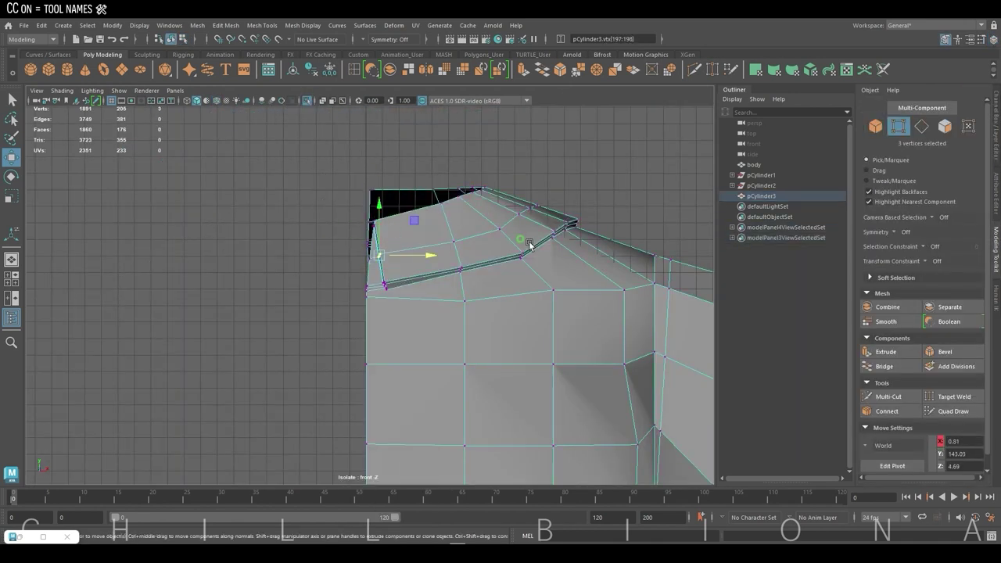
pyautogui.scroll(-5, 529, 245)
pyautogui.moveTo(352, 149); pyautogui.dragTo(316, 297)
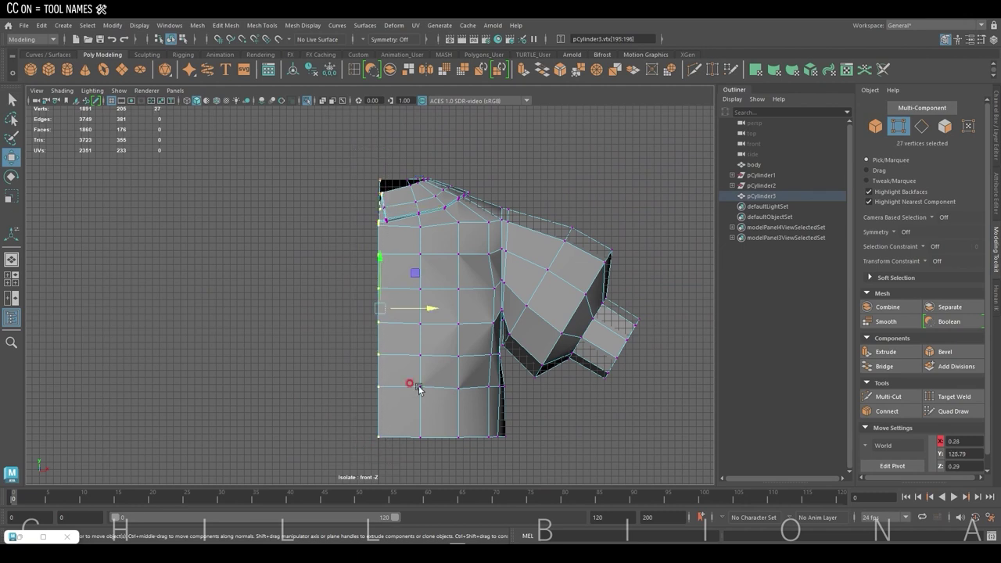
pyautogui.press('r')
pyautogui.press('w')
pyautogui.scroll(5, 462, 182)
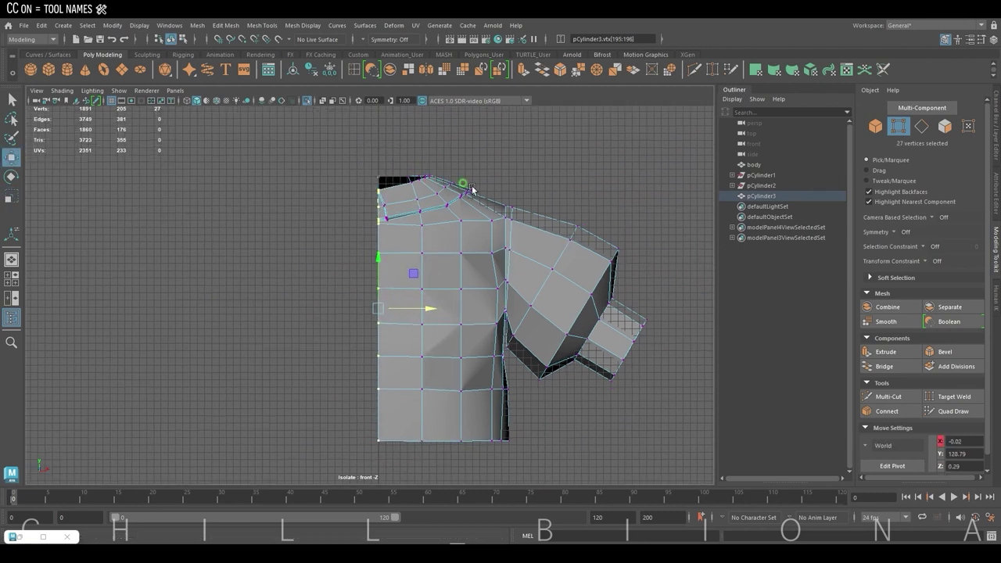
pyautogui.moveTo(356, 207); pyautogui.dragTo(397, 226)
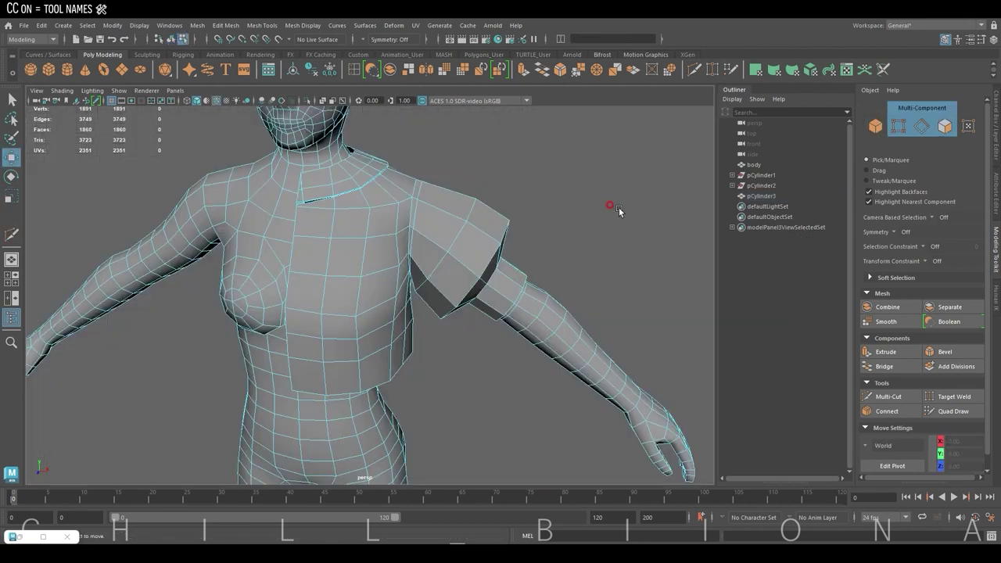
# Multi-Cut a new edge line over the shirt's shoulder from front to back
pyautogui.click(693, 70)
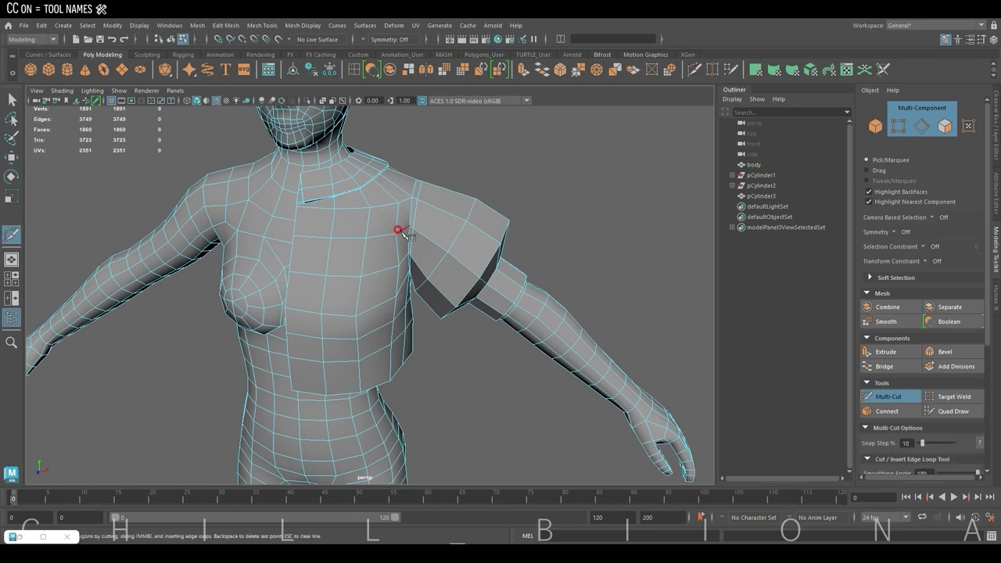
pyautogui.keyDown('alt'); pyautogui.moveTo(392, 233); pyautogui.dragTo(476, 210); pyautogui.keyUp('alt')
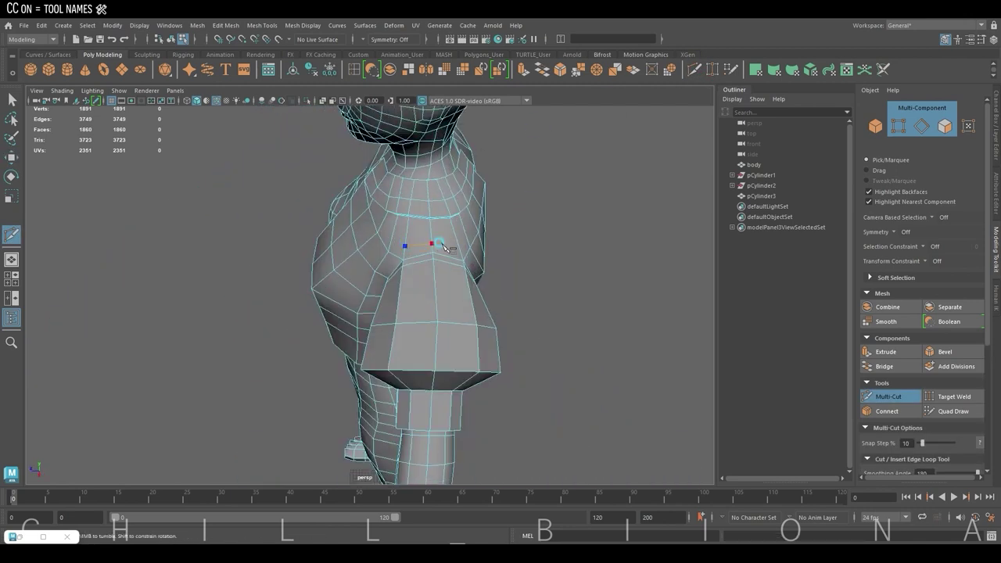
pyautogui.moveTo(459, 247)
pyautogui.keyDown('alt'); pyautogui.mouseDown()
pyautogui.moveTo(493, 232)
pyautogui.moveTo(358, 226)
pyautogui.mouseUp(); pyautogui.keyUp('alt')
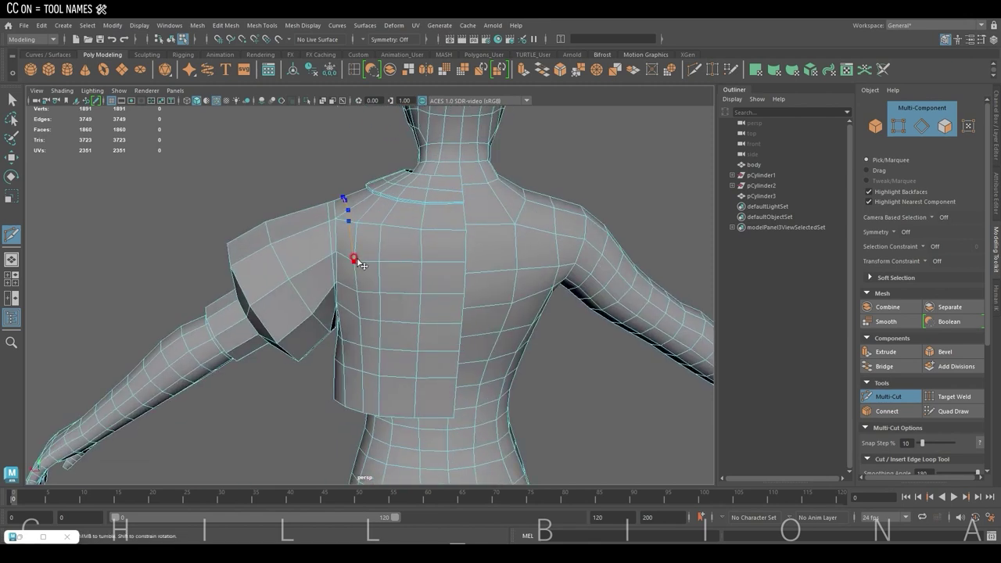
pyautogui.moveTo(516, 143)
pyautogui.keyDown('alt'); pyautogui.mouseDown()
pyautogui.moveTo(512, 196)
pyautogui.moveTo(397, 202)
pyautogui.mouseUp(); pyautogui.keyUp('alt')
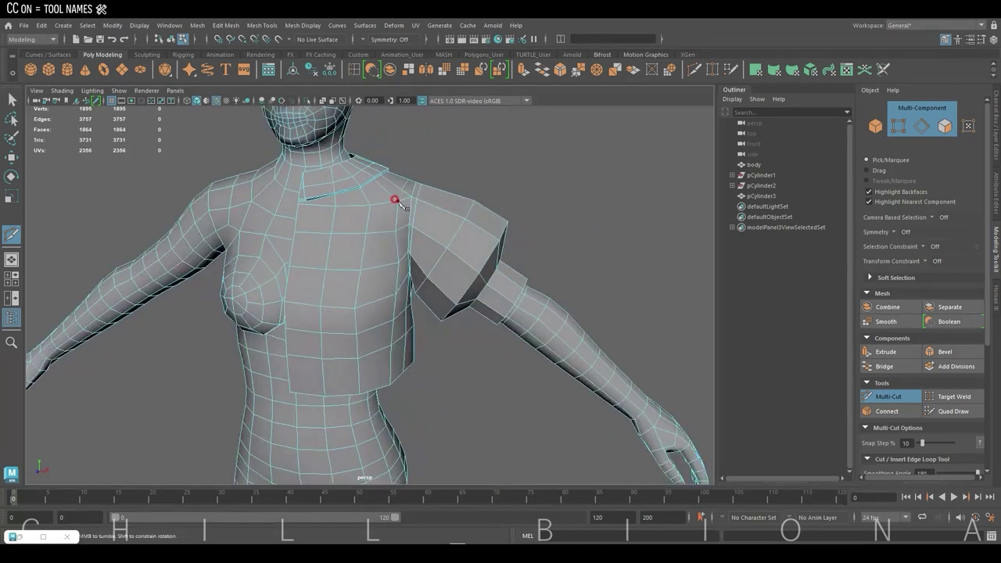
pyautogui.keyDown('alt'); pyautogui.moveTo(579, 172); pyautogui.dragTo(443, 174, button='right'); pyautogui.keyUp('alt')
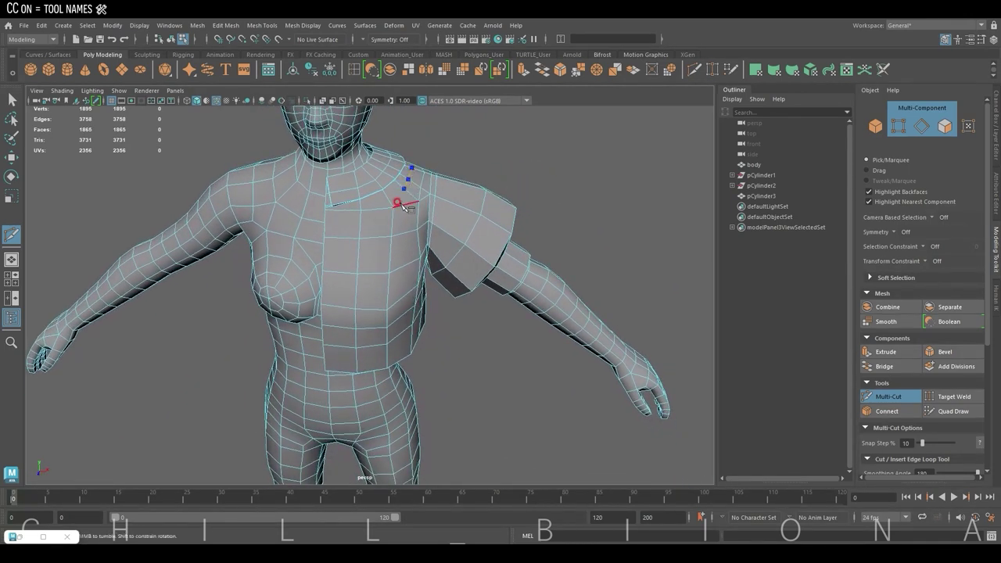
pyautogui.press('Return')
# Delete the stray edge near the shoulder
pyautogui.moveTo(446, 231)
pyautogui.keyDown('alt'); pyautogui.mouseDown()
pyautogui.moveTo(547, 167)
pyautogui.moveTo(361, 227)
pyautogui.mouseUp(); pyautogui.keyUp('alt')
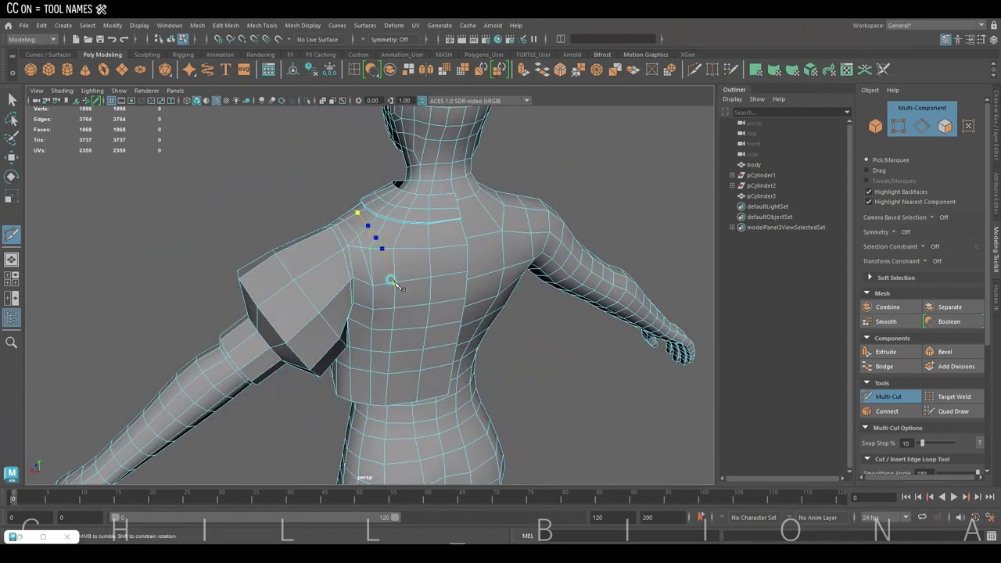
pyautogui.press('w')
pyautogui.click(375, 210)
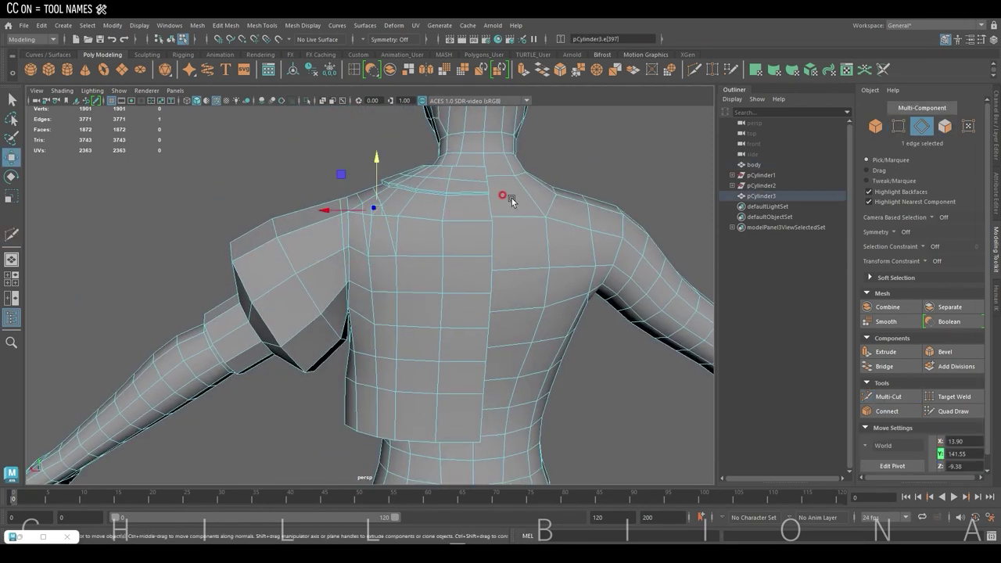
pyautogui.press('Delete')
pyautogui.click(364, 224)
pyautogui.press('Delete')
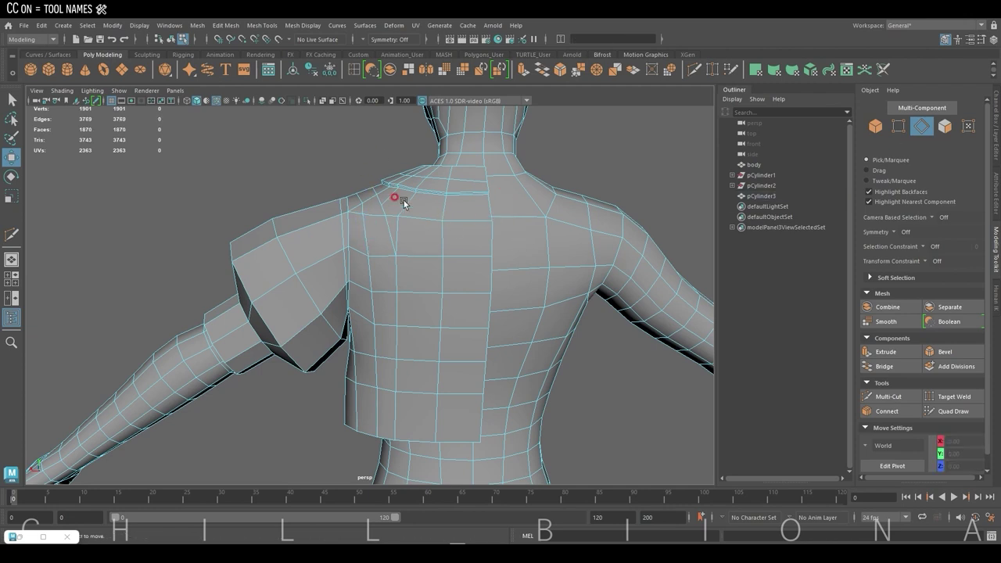
# Select and adjust collar and shoulder components on the shirt's back
pyautogui.moveTo(398, 256)
pyautogui.keyDown('alt'); pyautogui.mouseDown()
pyautogui.moveTo(390, 286)
pyautogui.moveTo(402, 286)
pyautogui.moveTo(393, 274)
pyautogui.mouseUp(); pyautogui.keyUp('alt')
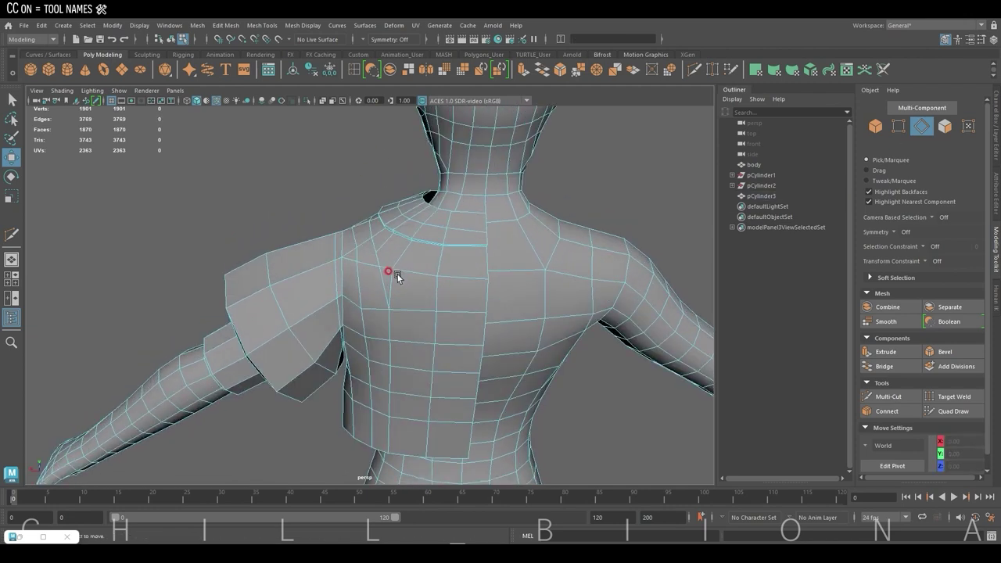
pyautogui.click(399, 275)
pyautogui.moveTo(400, 275); pyautogui.dragTo(390, 264, button='right')
pyautogui.click(404, 272)
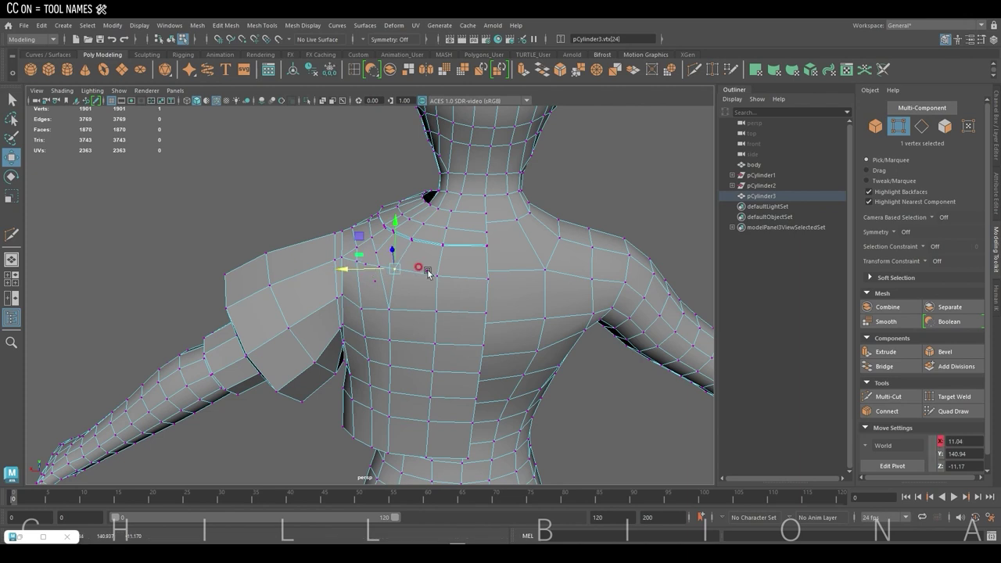
pyautogui.click(416, 301)
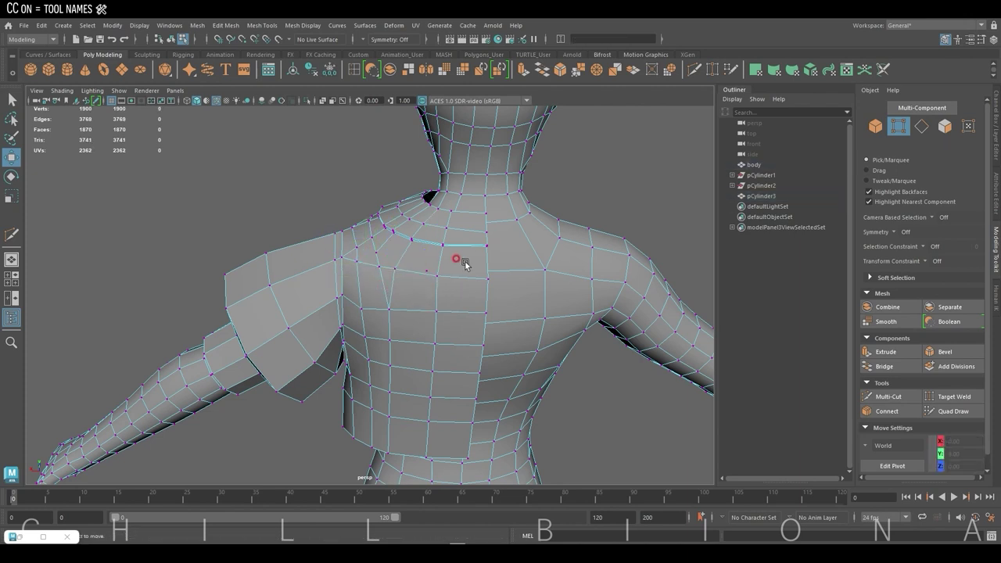
pyautogui.moveTo(464, 265)
pyautogui.keyDown('alt'); pyautogui.mouseDown()
pyautogui.moveTo(475, 239)
pyautogui.moveTo(492, 258)
pyautogui.moveTo(422, 235)
pyautogui.mouseUp(); pyautogui.keyUp('alt')
pyautogui.moveTo(431, 246); pyautogui.dragTo(439, 218, button='right')
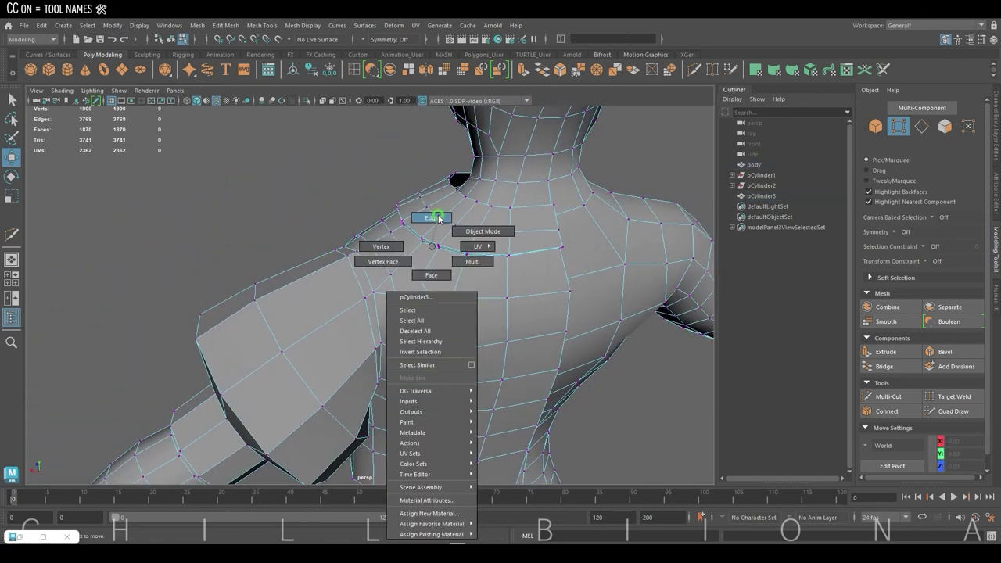
pyautogui.click(537, 250)
# Scale the shirt's bottom row of vertices so it sits closer against the body
pyautogui.moveTo(537, 250)
pyautogui.keyDown('alt'); pyautogui.mouseDown()
pyautogui.moveTo(418, 269)
pyautogui.moveTo(367, 195)
pyautogui.moveTo(324, 289)
pyautogui.moveTo(301, 312)
pyautogui.moveTo(328, 297)
pyautogui.mouseUp(); pyautogui.keyUp('alt')
pyautogui.click(366, 194)
pyautogui.moveTo(293, 317); pyautogui.dragTo(461, 340)
pyautogui.press('r')
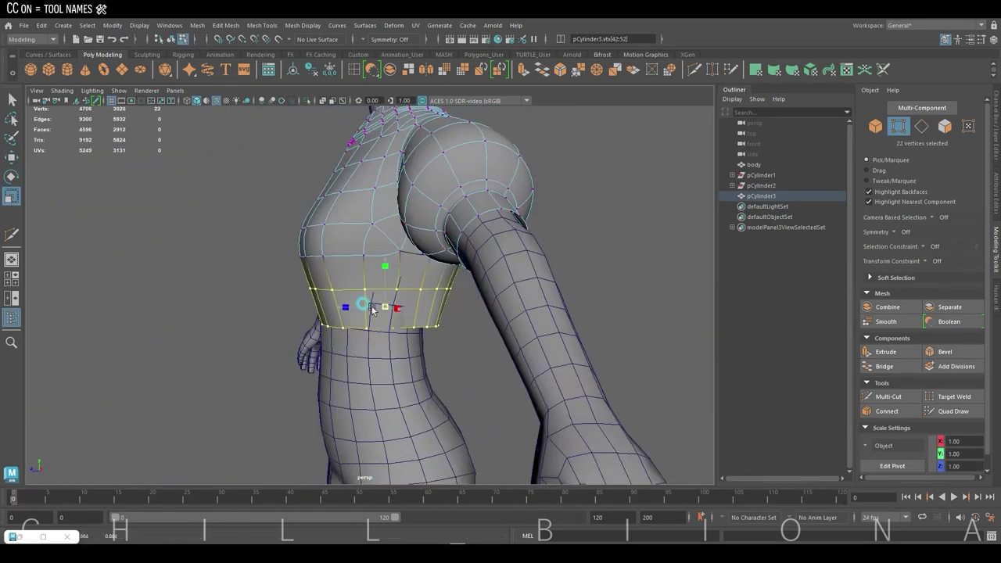
pyautogui.press('w')
pyautogui.moveTo(342, 329)
pyautogui.keyDown('alt'); pyautogui.mouseDown()
pyautogui.moveTo(335, 129)
pyautogui.moveTo(230, 326)
pyautogui.moveTo(379, 250)
pyautogui.moveTo(467, 254)
pyautogui.moveTo(438, 219)
pyautogui.mouseUp(); pyautogui.keyUp('alt')
pyautogui.press('F8')
# Bevel the back seam edge loop with Fraction 0.2 and 2 segments
pyautogui.press('F10')
pyautogui.doubleClick(383, 252)
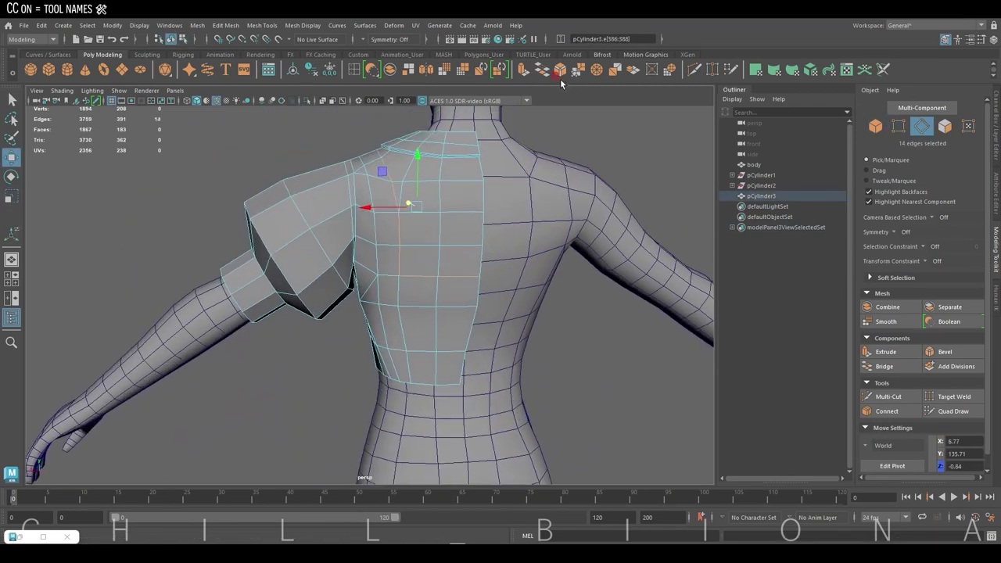
pyautogui.click(560, 70)
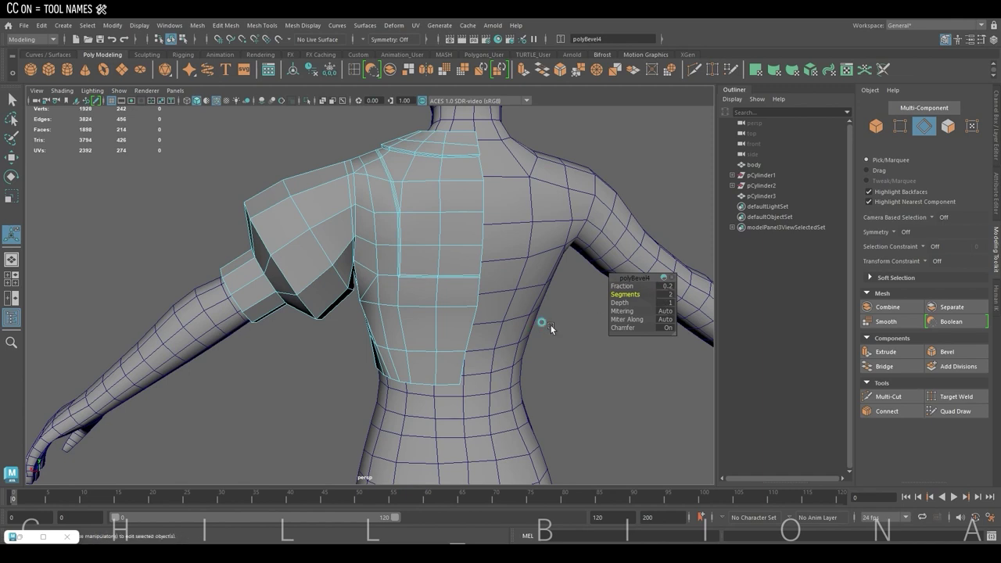
# Shift the short three-edge seam loop slightly
pyautogui.scroll(3, 503, 215)
pyautogui.scroll(2, 429, 252)
pyautogui.doubleClick(432, 254)
pyautogui.scroll(2, 454, 273)
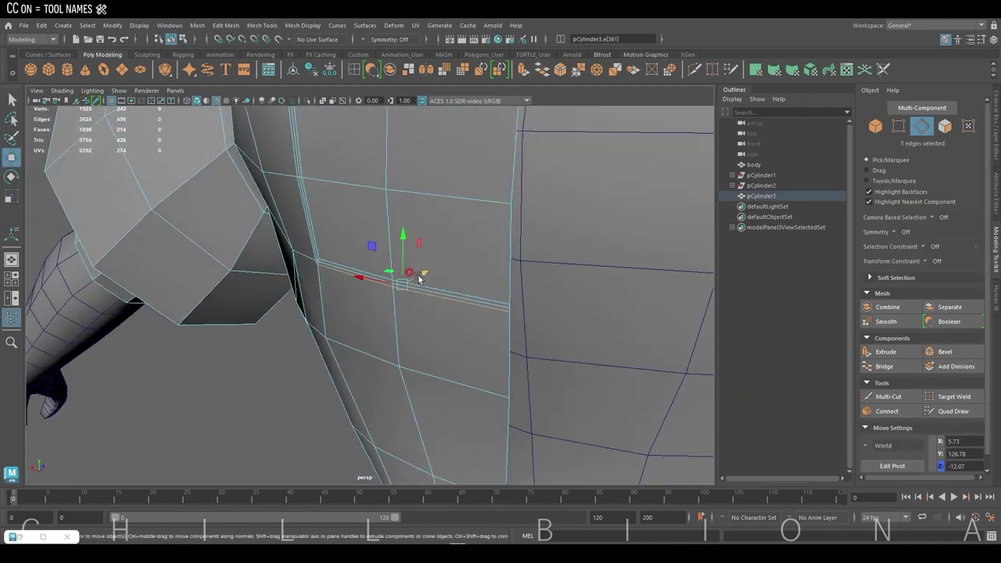
pyautogui.moveTo(419, 277); pyautogui.dragTo(399, 258)
pyautogui.scroll(-5, 297, 191)
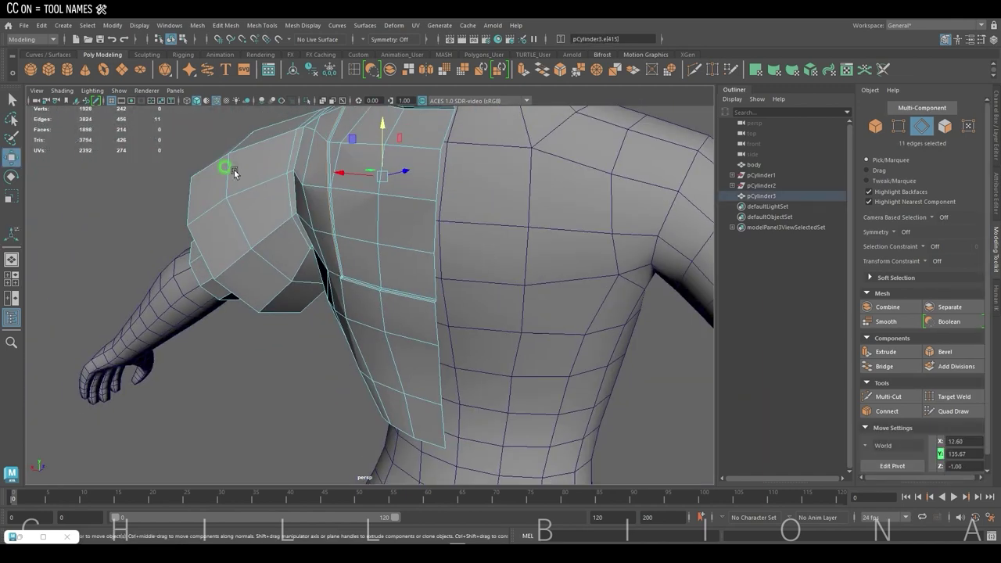
# Raise the horizontal seam edges near the shoulder slightly
pyautogui.keyDown('shift'); pyautogui.doubleClick(361, 196); pyautogui.keyUp('shift')
pyautogui.scroll(3, 331, 204)
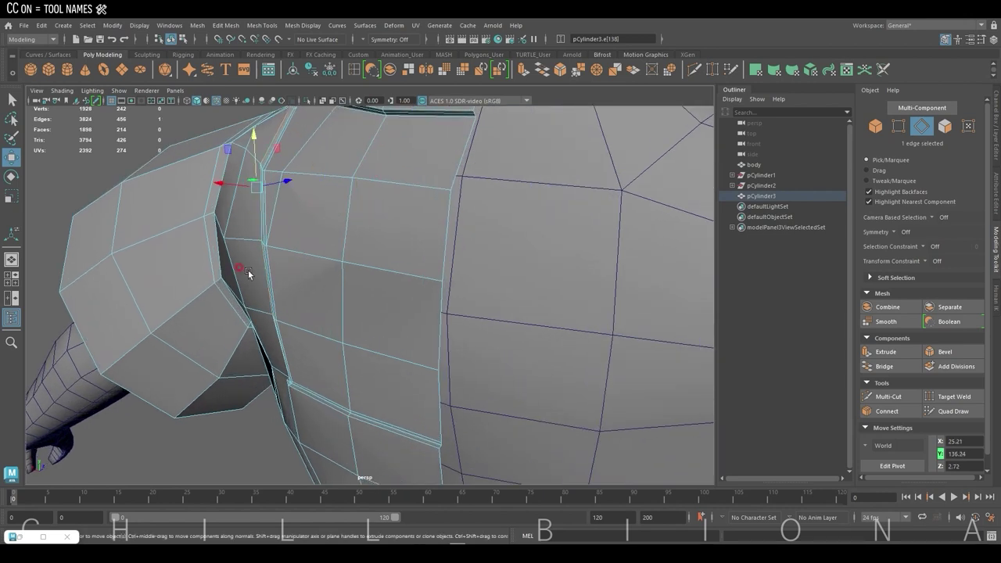
pyautogui.keyDown('alt'); pyautogui.moveTo(248, 269); pyautogui.dragTo(327, 231); pyautogui.keyUp('alt')
pyautogui.moveTo(338, 283)
pyautogui.mouseDown()
pyautogui.moveTo(338, 336)
pyautogui.moveTo(305, 270)
pyautogui.moveTo(364, 270)
pyautogui.moveTo(345, 280)
pyautogui.moveTo(327, 312)
pyautogui.moveTo(536, 261)
pyautogui.moveTo(591, 162)
pyautogui.moveTo(385, 342)
pyautogui.mouseUp()
pyautogui.click(590, 162)
pyautogui.click(385, 342)
pyautogui.click(412, 353)
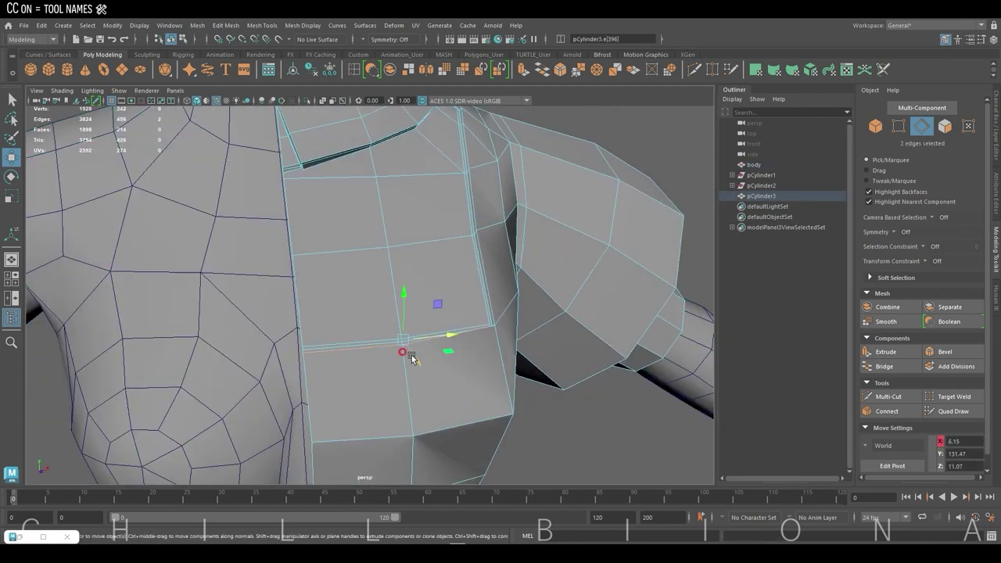
pyautogui.moveTo(406, 321); pyautogui.dragTo(403, 317, button='middle')
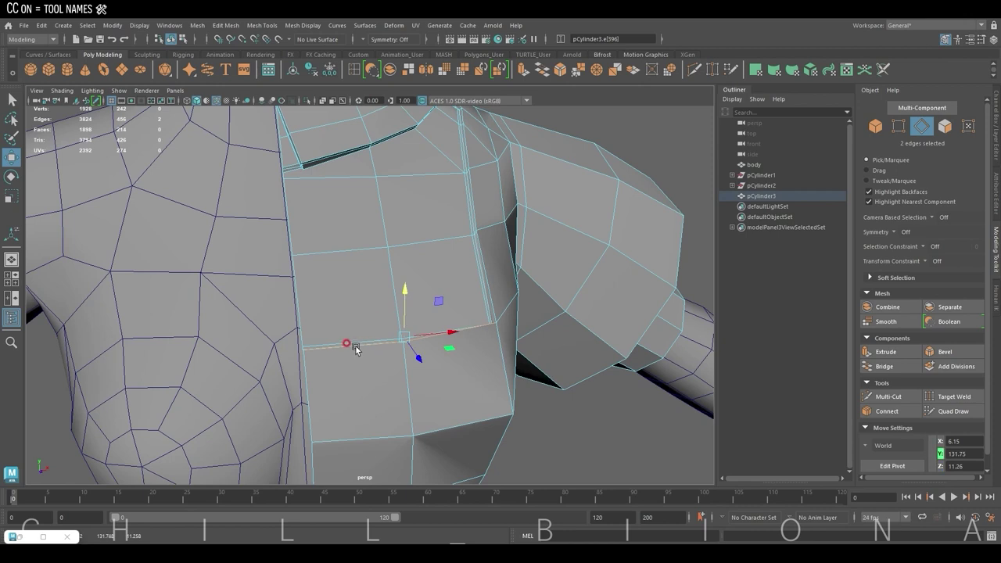
# Nudge a single seam edge upward
pyautogui.scroll(3, 355, 345)
pyautogui.keyDown('alt'); pyautogui.moveTo(596, 292); pyautogui.dragTo(492, 332, button='middle'); pyautogui.keyUp('alt')
pyautogui.click(336, 313)
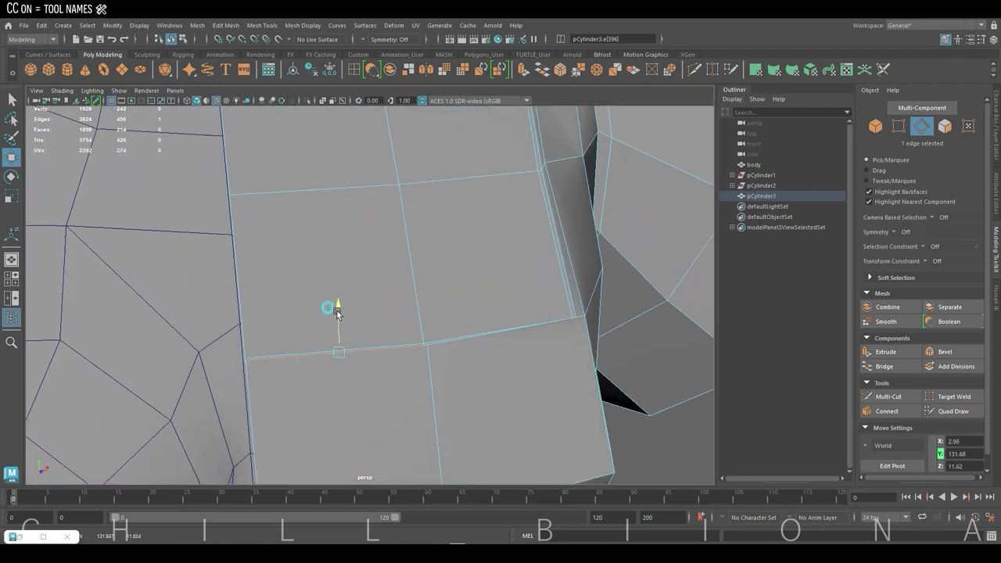
pyautogui.moveTo(336, 311); pyautogui.dragTo(336, 307, button='middle')
pyautogui.scroll(-3, 336, 309)
pyautogui.scroll(-3, 498, 259)
pyautogui.scroll(-2, 441, 283)
# Push a side seam edge outward and select a short path of front seam edges
pyautogui.keyDown('alt'); pyautogui.moveTo(435, 281); pyautogui.dragTo(516, 283); pyautogui.keyUp('alt')
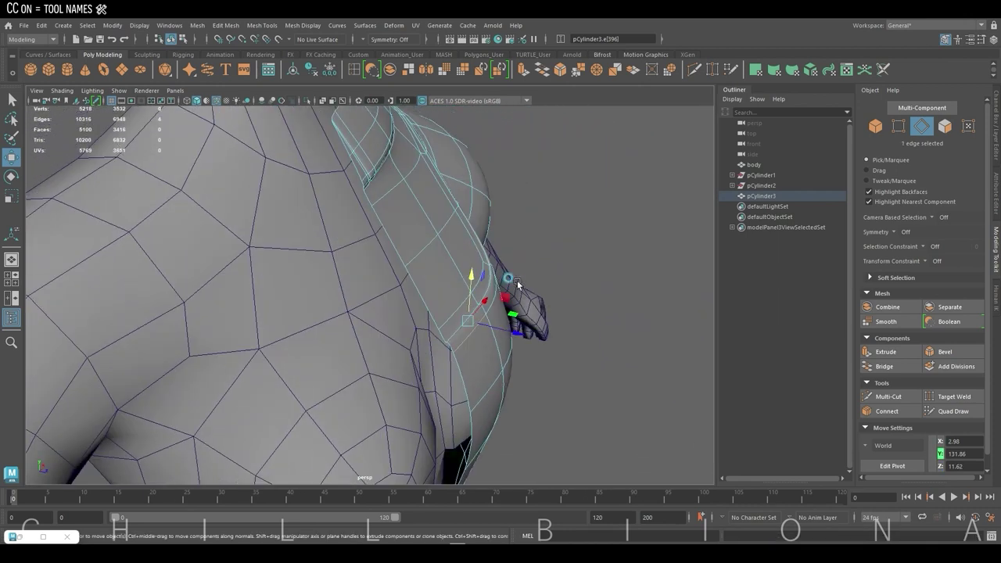
pyautogui.moveTo(487, 327); pyautogui.dragTo(483, 324)
pyautogui.moveTo(483, 325)
pyautogui.keyDown('alt'); pyautogui.mouseDown()
pyautogui.moveTo(390, 306)
pyautogui.moveTo(417, 320)
pyautogui.moveTo(415, 257)
pyautogui.moveTo(443, 258)
pyautogui.mouseUp(); pyautogui.keyUp('alt')
pyautogui.keyDown('shift'); pyautogui.moveTo(443, 258); pyautogui.dragTo(446, 267, button='right'); pyautogui.keyUp('shift')
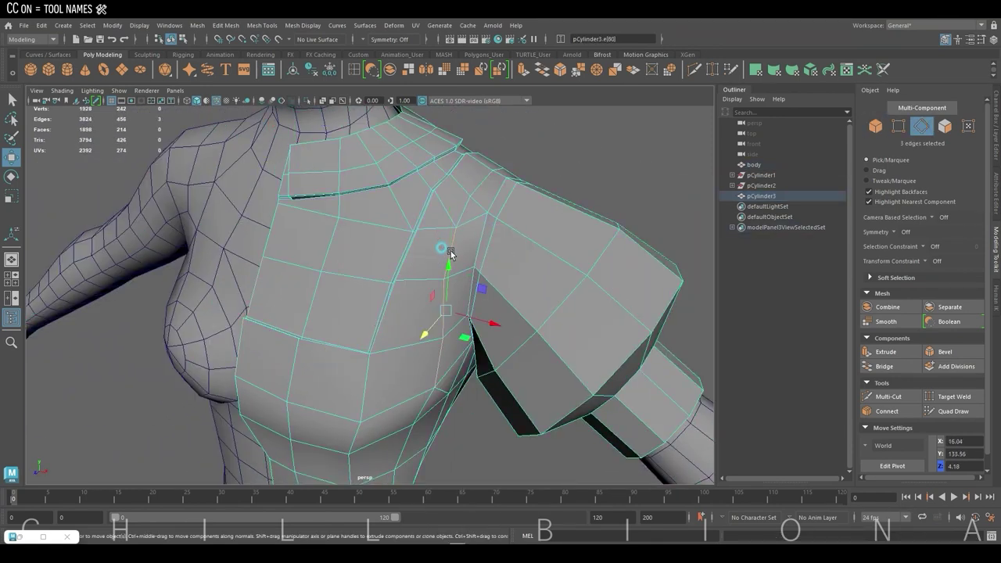
pyautogui.moveTo(443, 252)
pyautogui.keyDown('alt'); pyautogui.mouseDown()
pyautogui.moveTo(406, 371)
pyautogui.moveTo(404, 324)
pyautogui.moveTo(341, 289)
pyautogui.mouseUp(); pyautogui.keyUp('alt')
pyautogui.keyDown('shift'); pyautogui.click(406, 371); pyautogui.keyUp('shift')
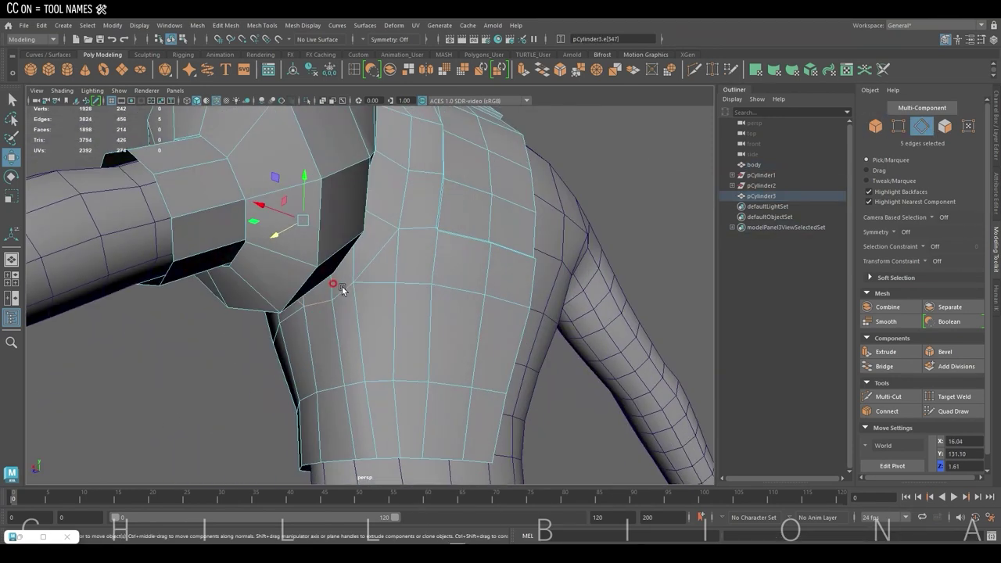
pyautogui.moveTo(437, 191)
pyautogui.keyDown('alt'); pyautogui.mouseDown()
pyautogui.moveTo(357, 205)
pyautogui.moveTo(376, 240)
pyautogui.mouseUp(); pyautogui.keyUp('alt')
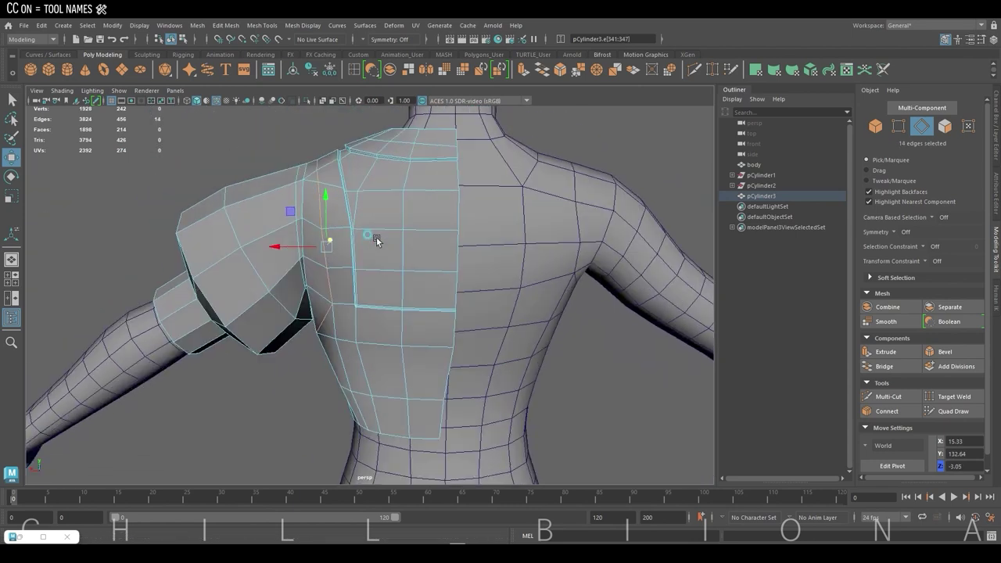
# Bevel the selected seam edges and shift the underarm seam edges slightly
pyautogui.click(560, 71)
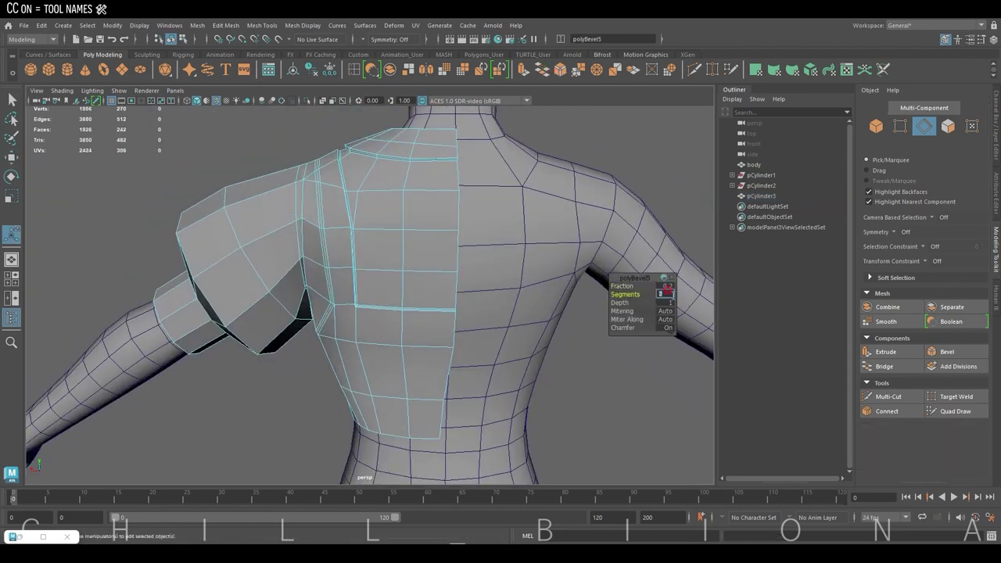
pyautogui.keyDown('alt'); pyautogui.moveTo(402, 152); pyautogui.dragTo(496, 163, button='right'); pyautogui.keyUp('alt')
pyautogui.scroll(2, 469, 148)
pyautogui.doubleClick(405, 129)
pyautogui.press('w')
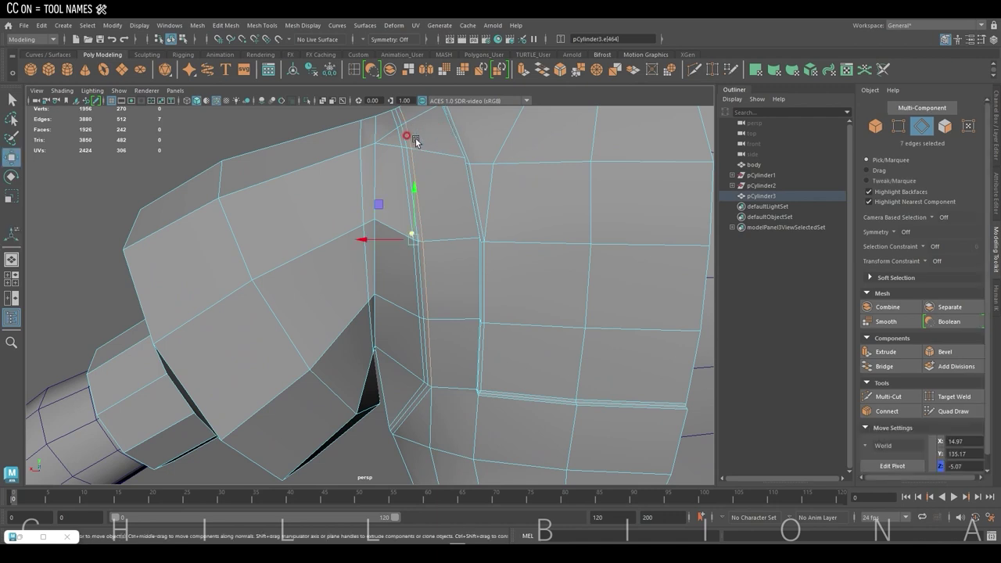
pyautogui.keyDown('alt'); pyautogui.moveTo(416, 141); pyautogui.dragTo(405, 201); pyautogui.keyUp('alt')
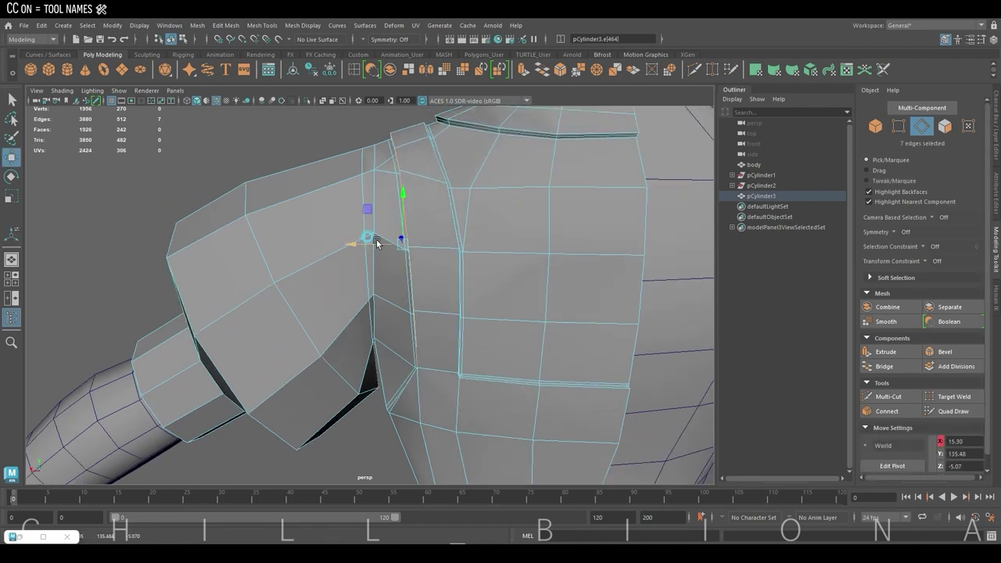
pyautogui.moveTo(376, 243)
pyautogui.keyDown('alt'); pyautogui.mouseDown()
pyautogui.moveTo(501, 248)
pyautogui.moveTo(462, 301)
pyautogui.mouseUp(); pyautogui.keyUp('alt')
pyautogui.click(478, 268)
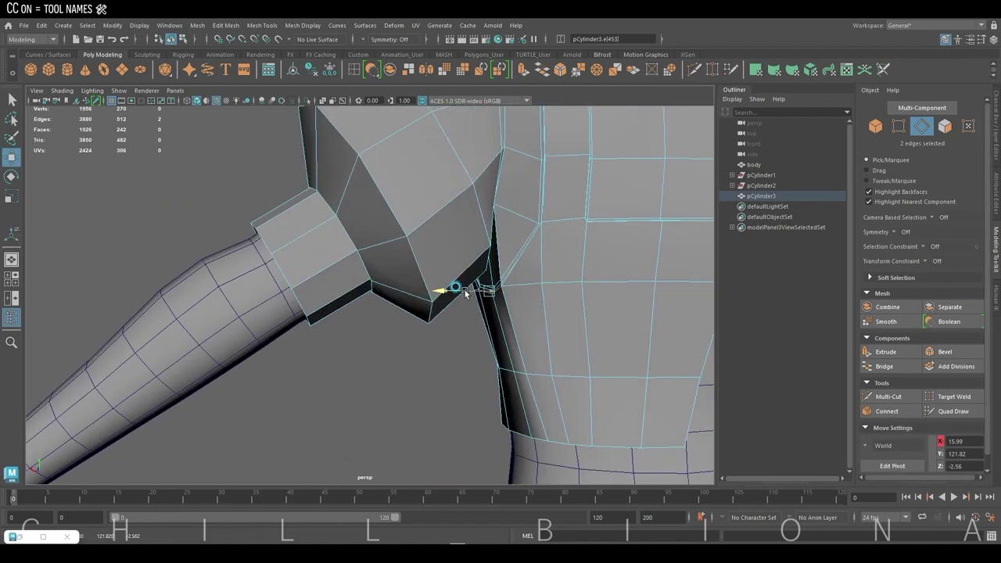
pyautogui.moveTo(491, 267)
pyautogui.keyDown('alt'); pyautogui.mouseDown()
pyautogui.moveTo(664, 261)
pyautogui.moveTo(420, 273)
pyautogui.mouseUp(); pyautogui.keyUp('alt')
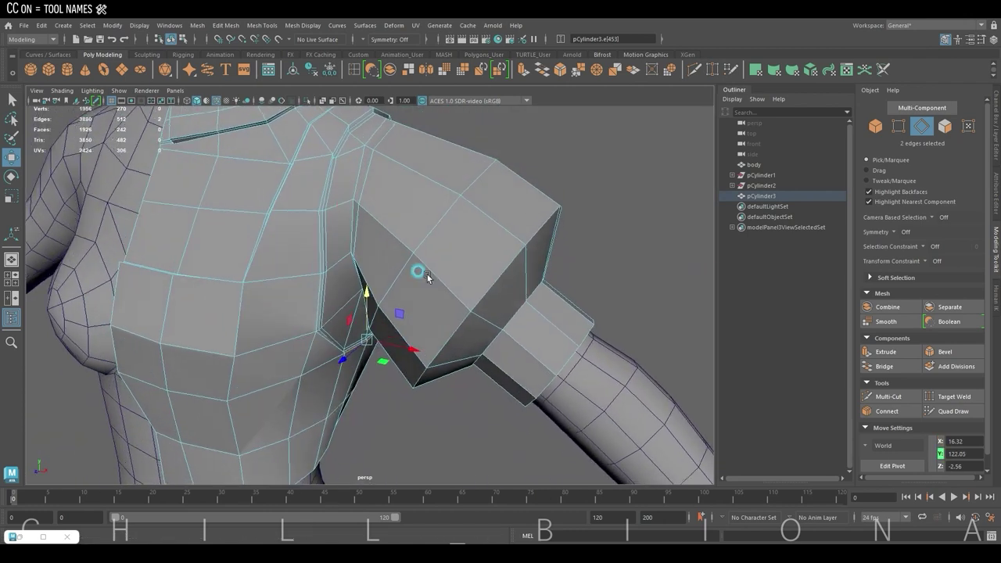
pyautogui.keyDown('shift'); pyautogui.click(321, 221); pyautogui.keyUp('shift')
pyautogui.moveTo(351, 245)
pyautogui.mouseDown()
pyautogui.moveTo(348, 262)
pyautogui.moveTo(302, 240)
pyautogui.moveTo(351, 253)
pyautogui.moveTo(297, 248)
pyautogui.mouseUp()
# Preview the shirt smoothed and select seam edges around the armpit and shoulder
pyautogui.press('3')
pyautogui.moveTo(320, 258); pyautogui.dragTo(332, 289, button='right')
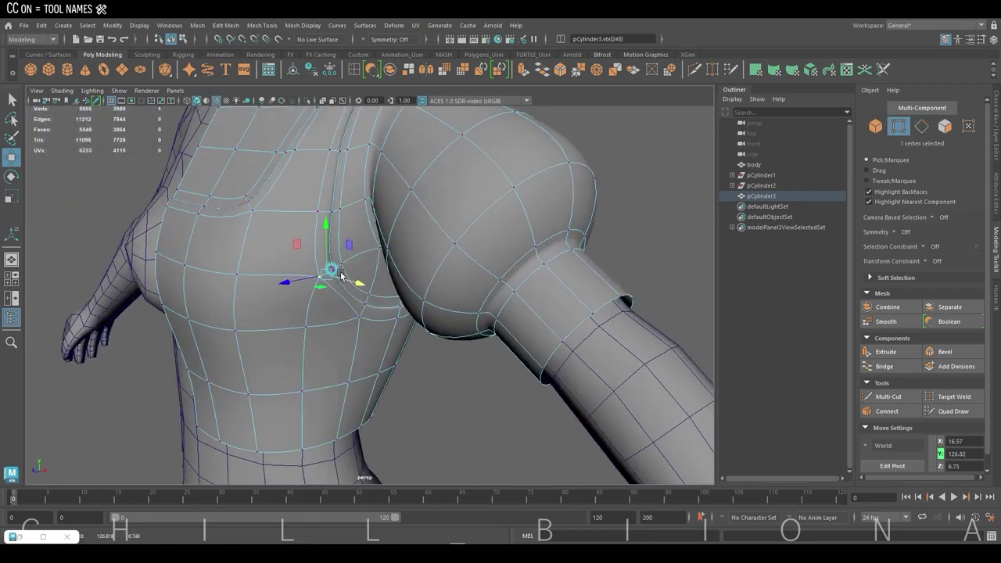
pyautogui.moveTo(370, 307)
pyautogui.keyDown('alt'); pyautogui.mouseDown()
pyautogui.moveTo(422, 234)
pyautogui.moveTo(577, 200)
pyautogui.moveTo(419, 159)
pyautogui.moveTo(313, 177)
pyautogui.moveTo(558, 283)
pyautogui.moveTo(387, 246)
pyautogui.moveTo(351, 195)
pyautogui.moveTo(424, 284)
pyautogui.moveTo(440, 246)
pyautogui.mouseUp(); pyautogui.keyUp('alt')
pyautogui.click(506, 176)
pyautogui.click(419, 159)
pyautogui.doubleClick(348, 190)
pyautogui.click(381, 252)
pyautogui.moveTo(388, 282)
pyautogui.keyDown('alt'); pyautogui.mouseDown()
pyautogui.moveTo(364, 252)
pyautogui.moveTo(472, 206)
pyautogui.moveTo(396, 230)
pyautogui.moveTo(400, 215)
pyautogui.mouseUp(); pyautogui.keyUp('alt')
pyautogui.click(417, 224)
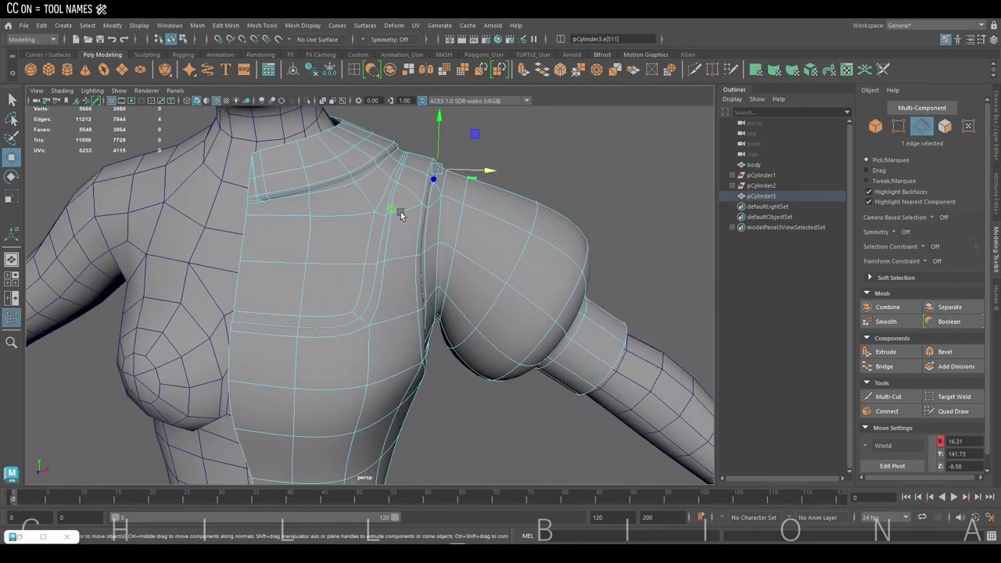
# Nudge shoulder seam vertices, undo the bad moves, and return to object selection
pyautogui.scroll(3, 409, 186)
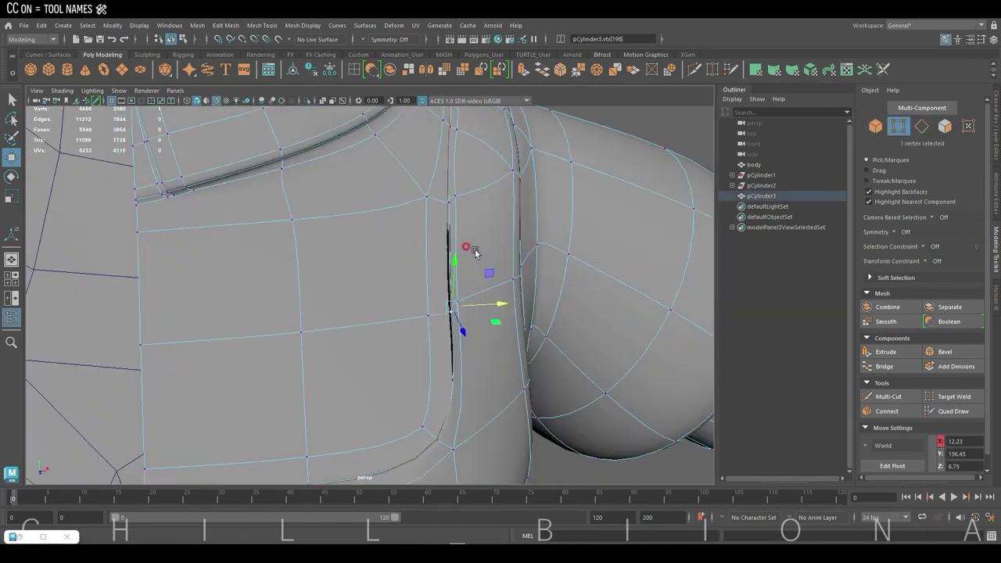
pyautogui.click(469, 197)
pyautogui.click(469, 308)
pyautogui.scroll(-3, 443, 212)
pyautogui.hotkey('ctrl', 'z')
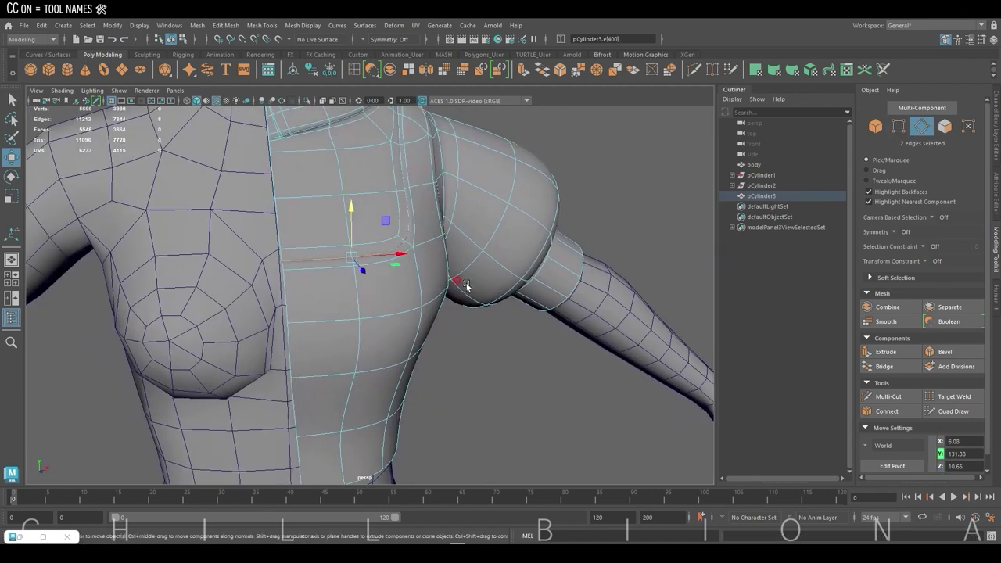
pyautogui.hotkey('ctrl', 'z')
pyautogui.hotkey('ctrl', 'z')
pyautogui.hotkey('ctrl', 'z')
pyautogui.hotkey('ctrl', 'z')
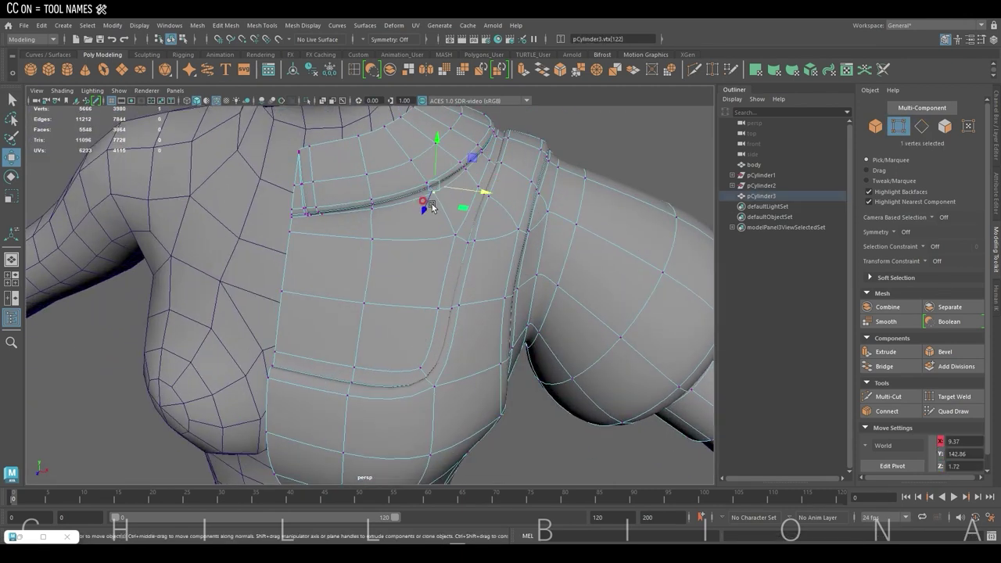
pyautogui.hotkey('ctrl', 'z')
pyautogui.click(457, 223)
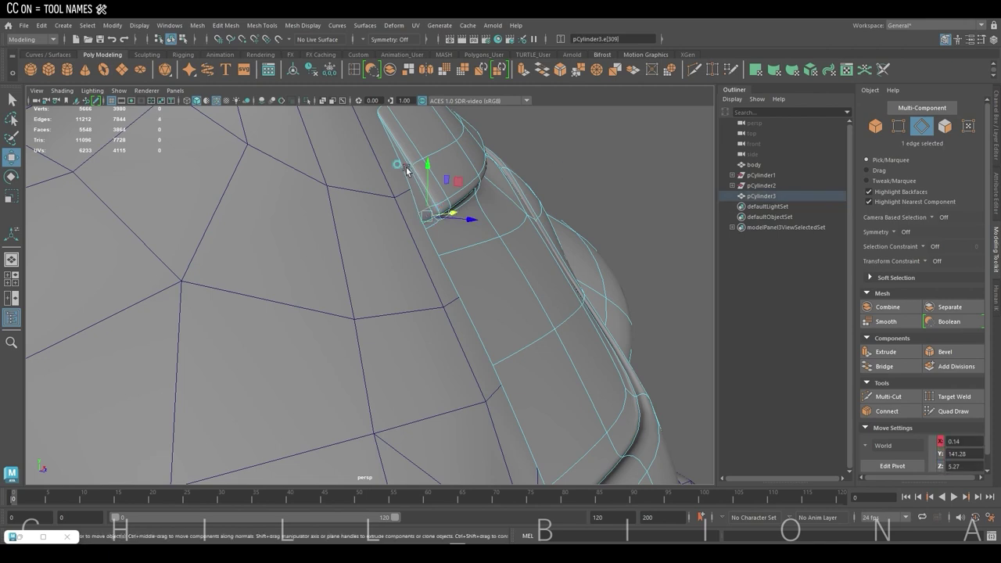
pyautogui.hotkey('ctrl', 'z')
pyautogui.hotkey('ctrl', 'z')
pyautogui.hotkey('ctrl', 'z')
pyautogui.hotkey('ctrl', 'z')
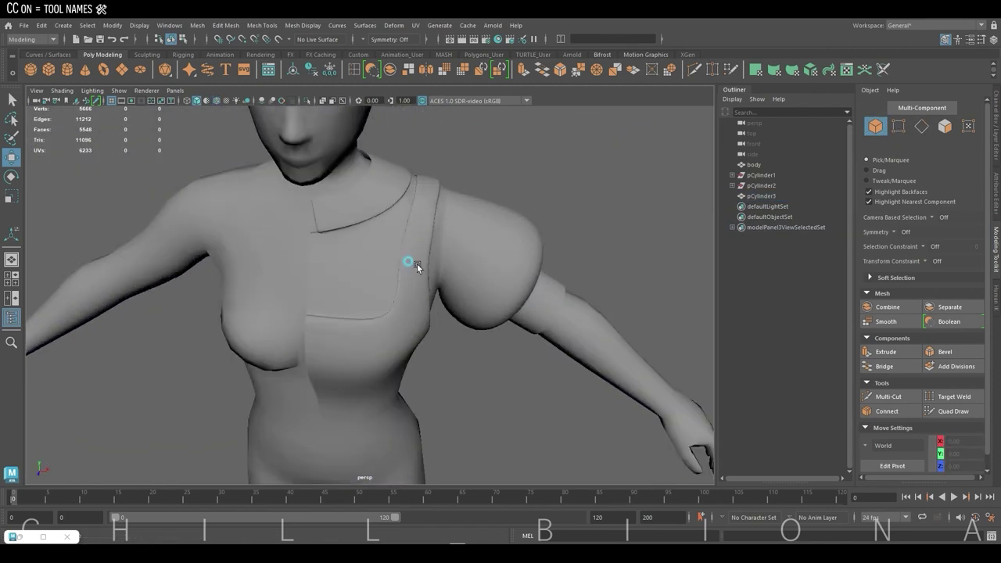
pyautogui.hotkey('ctrl', 'z')
# Smooth the shirt surface with the Smooth brush and scale the sleeve-end edge loop
pyautogui.hotkey('ctrl', 'z')
pyautogui.hotkey('ctrl', 'z')
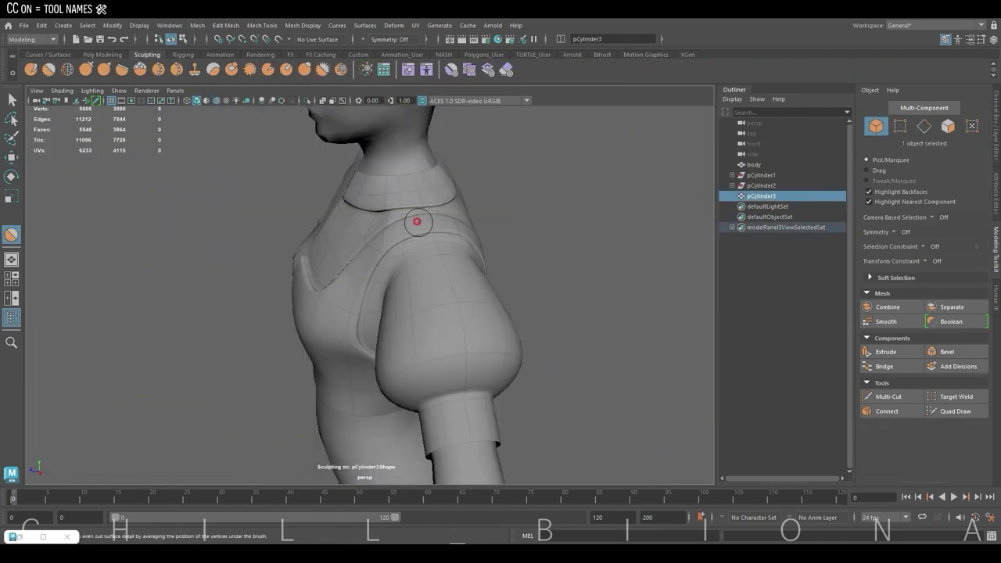
pyautogui.hotkey('ctrl', 'z')
pyautogui.hotkey('ctrl', 'z')
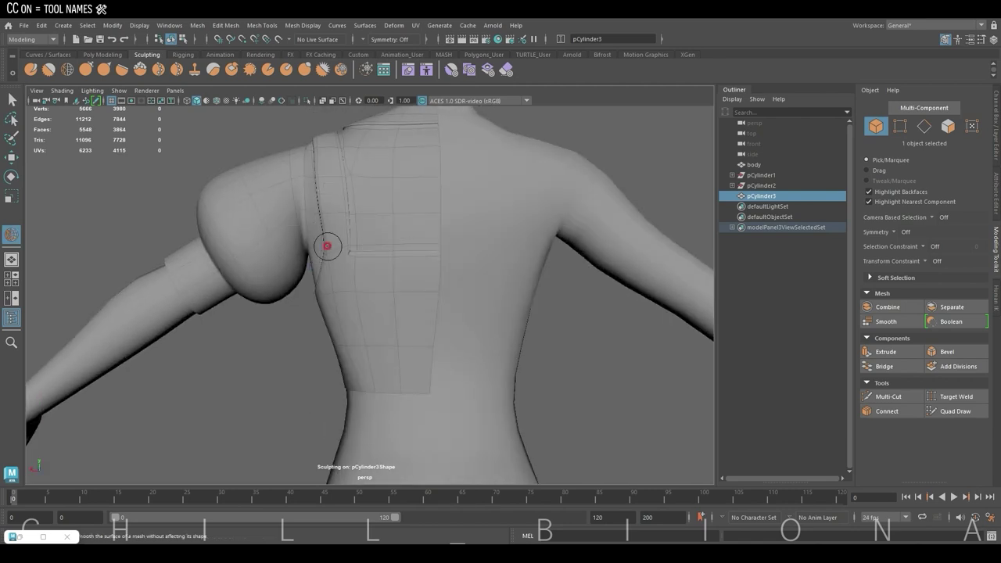
pyautogui.hotkey('ctrl', 'z')
pyautogui.hotkey('ctrl', 'z')
pyautogui.hotkey('ctrl', 'z')
pyautogui.hotkey('ctrl', 'z')
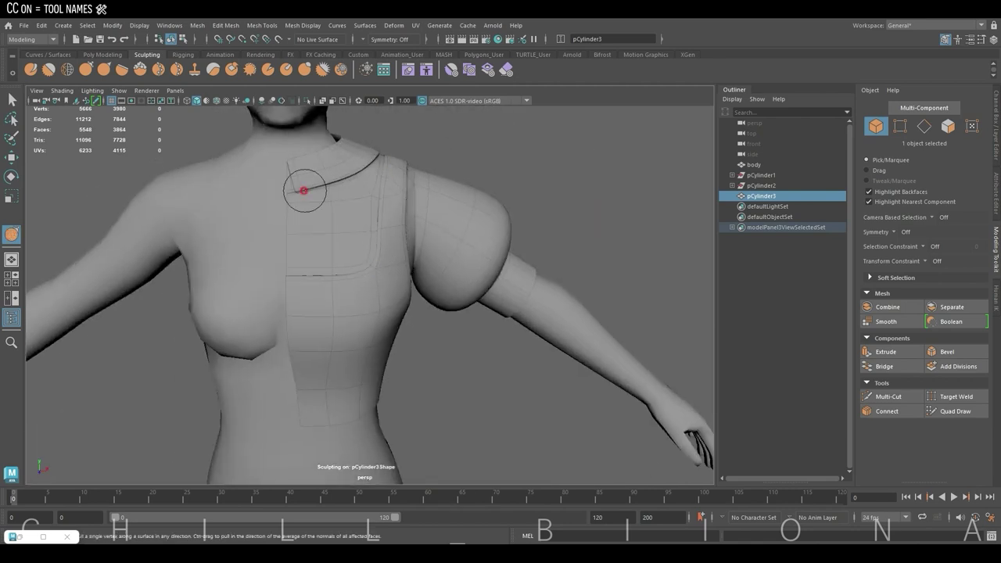
pyautogui.hotkey('ctrl', 'z')
pyautogui.hotkey('ctrl', 'z')
pyautogui.hotkey('ctrl', 'z')
pyautogui.hotkey('ctrl', 'z')
pyautogui.hotkey('ctrl', 'z')
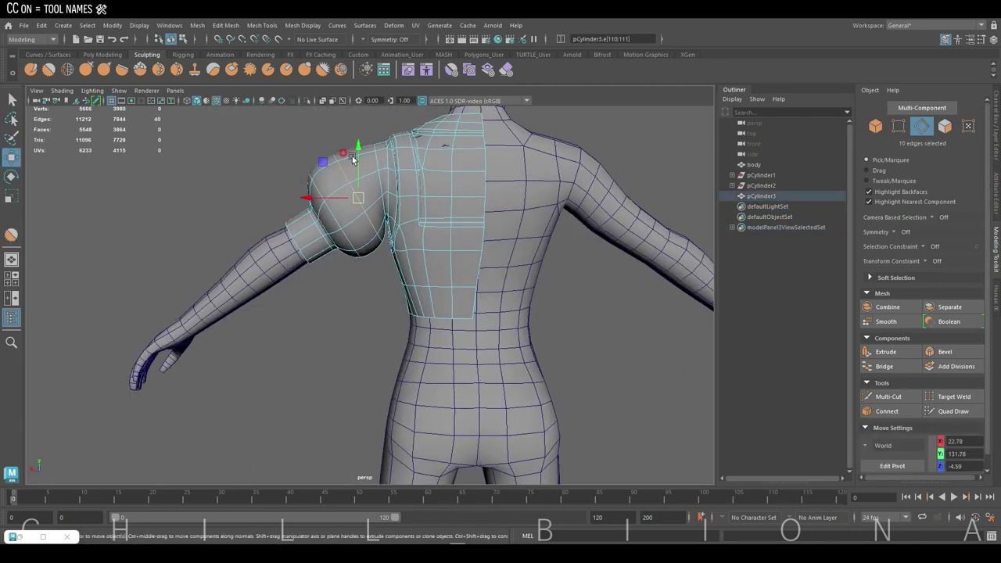
pyautogui.hotkey('ctrl', 'z')
pyautogui.hotkey('ctrl', 'z')
pyautogui.hotkey('ctrl', 'z')
pyautogui.hotkey('ctrl', 'z')
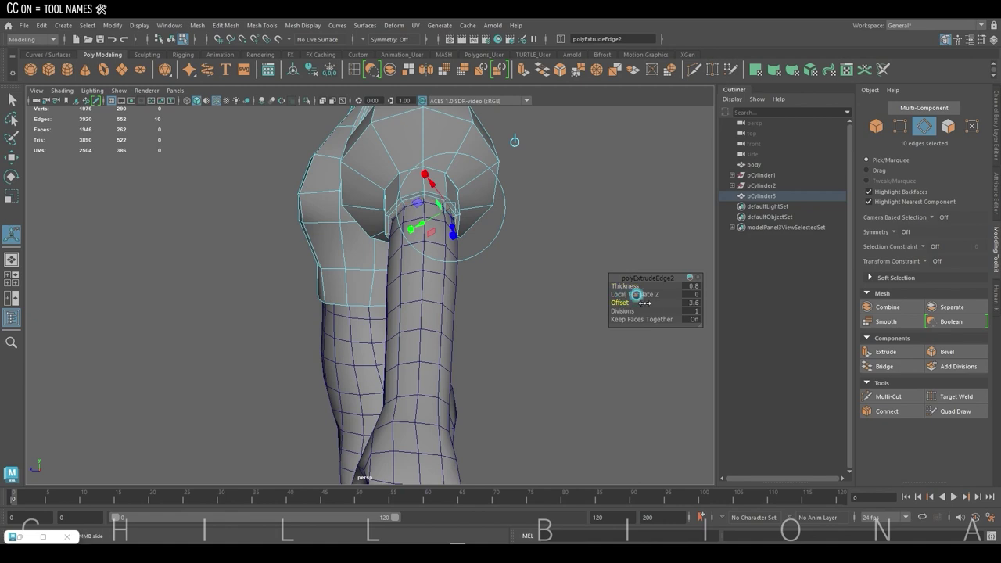
# Thicken the sleeve cuff inward to -3.4, cap its open end, and exit isolate
pyautogui.keyDown('alt'); pyautogui.moveTo(545, 284); pyautogui.dragTo(730, 219); pyautogui.keyUp('alt')
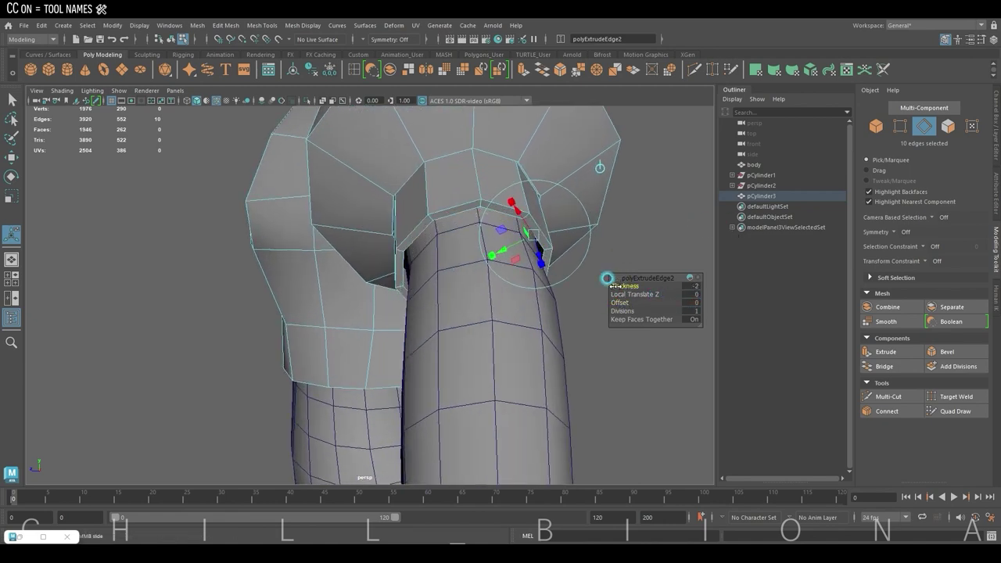
pyautogui.moveTo(606, 285)
pyautogui.keyDown('alt'); pyautogui.mouseDown()
pyautogui.moveTo(625, 217)
pyautogui.moveTo(615, 217)
pyautogui.mouseUp(); pyautogui.keyUp('alt')
pyautogui.hotkey('ctrl', '1')
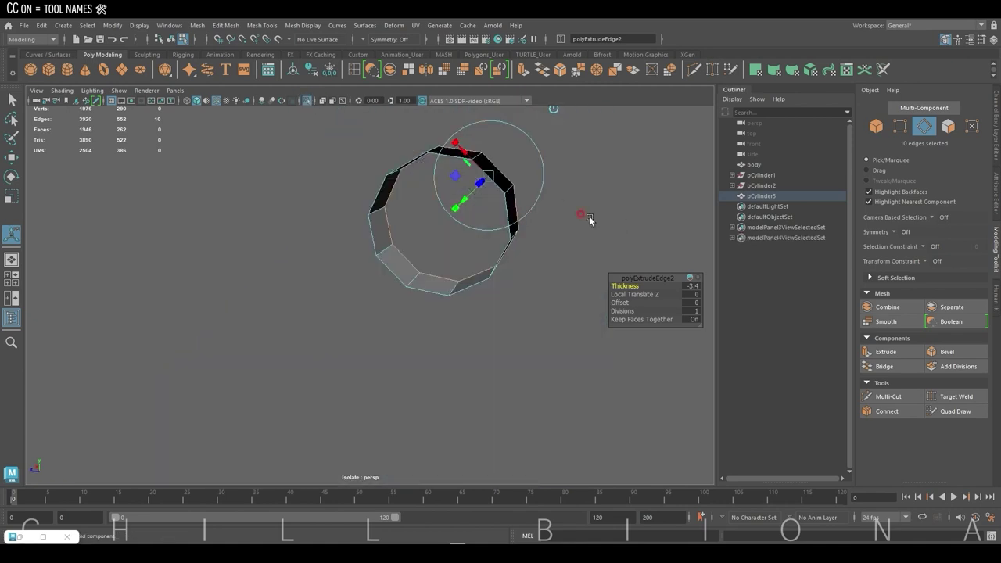
pyautogui.click(594, 83)
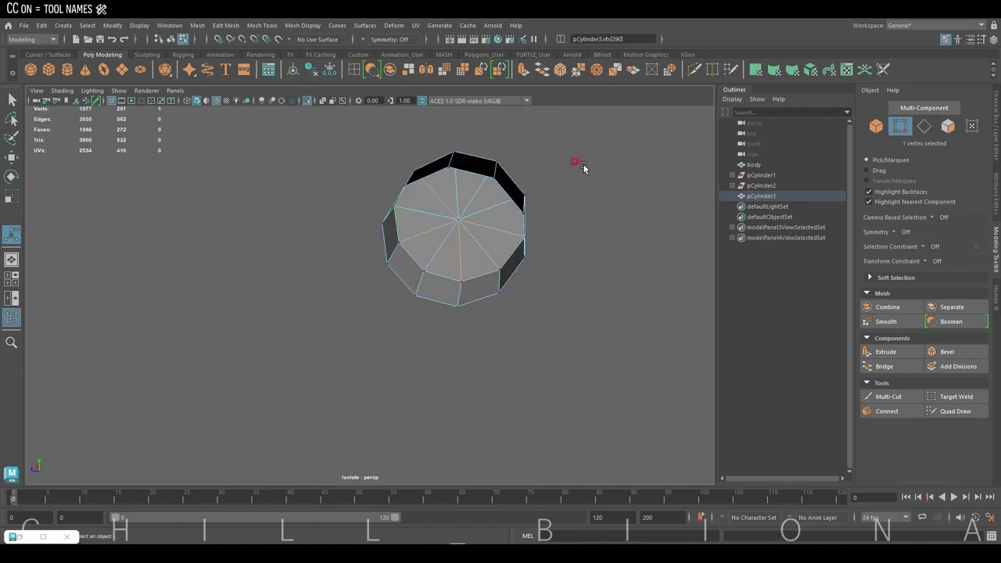
pyautogui.press('F8')
pyautogui.hotkey('ctrl', '1')
pyautogui.moveTo(543, 226)
pyautogui.keyDown('alt'); pyautogui.mouseDown()
pyautogui.moveTo(480, 250)
pyautogui.moveTo(547, 265)
pyautogui.mouseUp(); pyautogui.keyUp('alt')
pyautogui.keyDown('alt'); pyautogui.moveTo(547, 266); pyautogui.dragTo(613, 295, button='middle'); pyautogui.keyUp('alt')
pyautogui.moveTo(613, 294)
pyautogui.keyDown('alt'); pyautogui.mouseDown()
pyautogui.moveTo(486, 280)
pyautogui.moveTo(500, 277)
pyautogui.mouseUp(); pyautogui.keyUp('alt')
pyautogui.keyDown('shift'); pyautogui.moveTo(500, 277); pyautogui.dragTo(339, 281, button='right'); pyautogui.keyUp('shift')
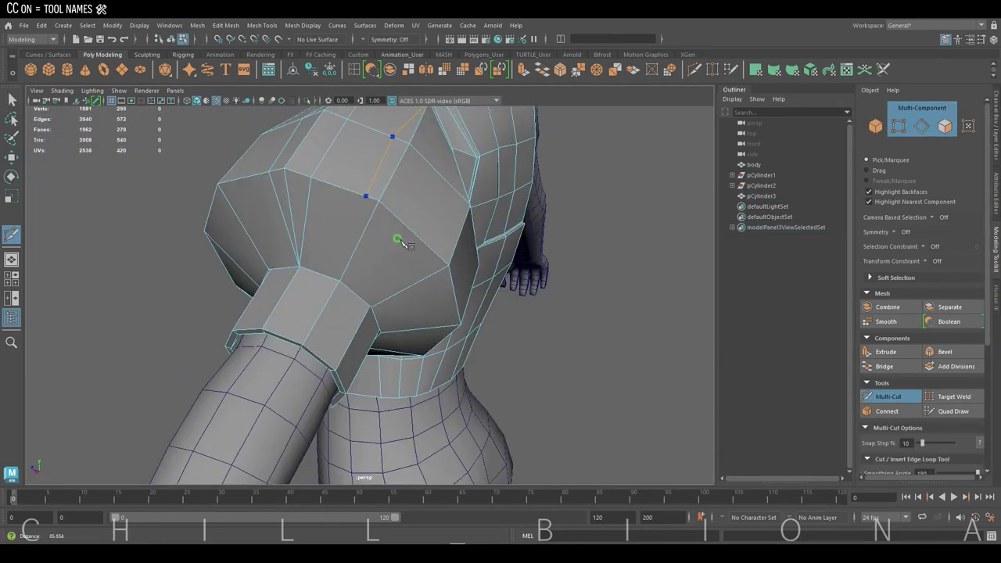
# Cut a new edge across the top of the puffed sleeve
pyautogui.scroll(5, 264, 247)
pyautogui.moveTo(265, 247)
pyautogui.keyDown('alt'); pyautogui.mouseDown()
pyautogui.moveTo(424, 229)
pyautogui.moveTo(442, 258)
pyautogui.moveTo(290, 332)
pyautogui.mouseUp(); pyautogui.keyUp('alt')
pyautogui.click(290, 332)
pyautogui.scroll(-2, 290, 332)
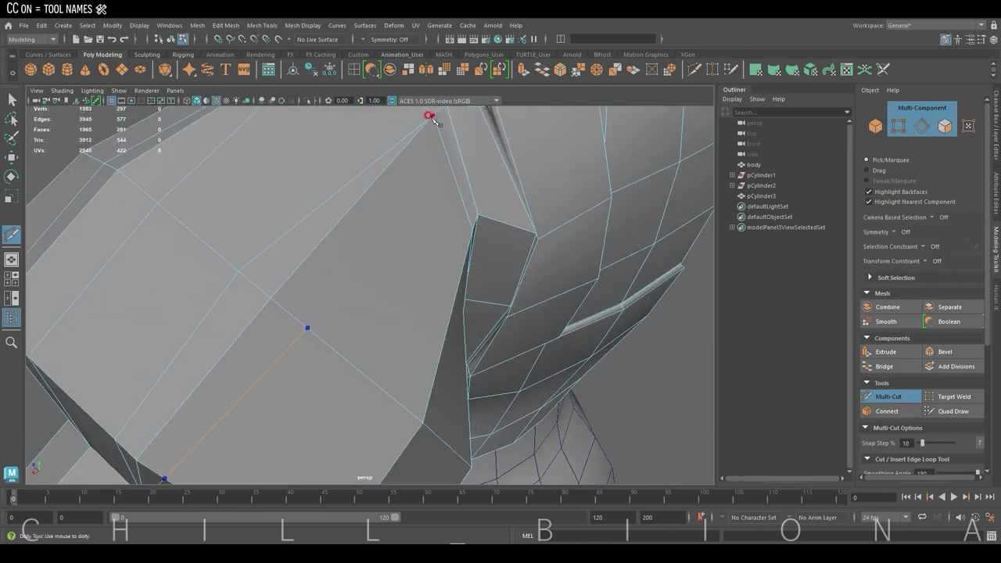
pyautogui.click(435, 133)
pyautogui.press('Return')
# Add cuts across the puffed sleeve face and its lower faces
pyautogui.moveTo(435, 133)
pyautogui.keyDown('alt'); pyautogui.mouseDown()
pyautogui.moveTo(376, 279)
pyautogui.moveTo(391, 263)
pyautogui.moveTo(301, 341)
pyautogui.mouseUp(); pyautogui.keyUp('alt')
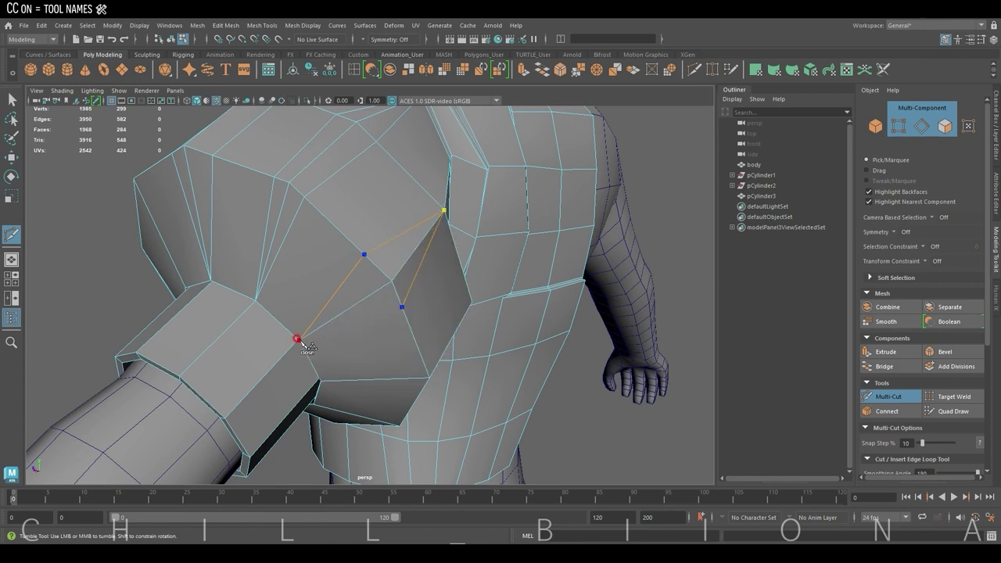
pyautogui.moveTo(326, 343)
pyautogui.keyDown('alt'); pyautogui.mouseDown()
pyautogui.moveTo(476, 290)
pyautogui.moveTo(375, 255)
pyautogui.mouseUp(); pyautogui.keyUp('alt')
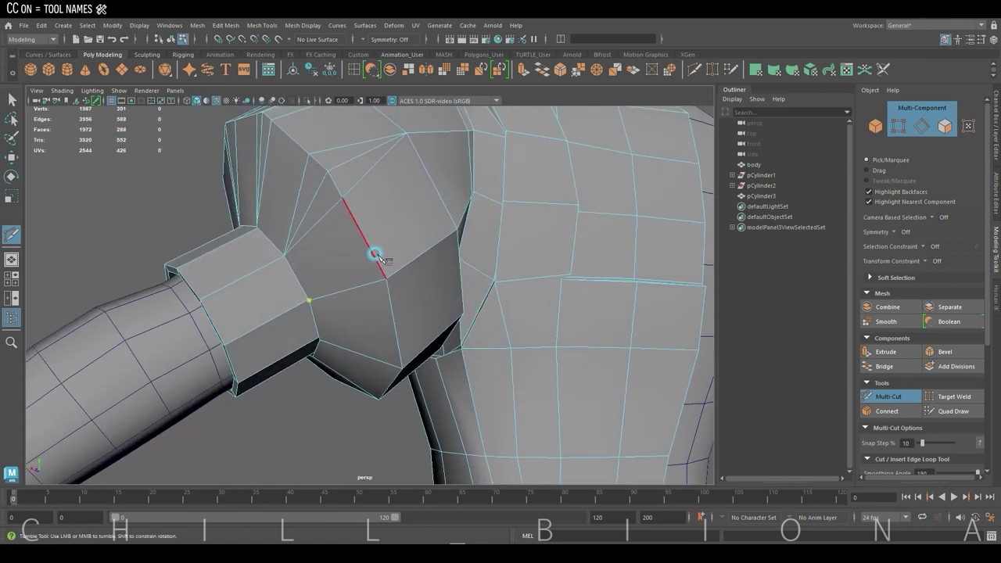
pyautogui.click(414, 303)
pyautogui.press('Return')
pyautogui.keyDown('alt'); pyautogui.moveTo(413, 303); pyautogui.dragTo(289, 261); pyautogui.keyUp('alt')
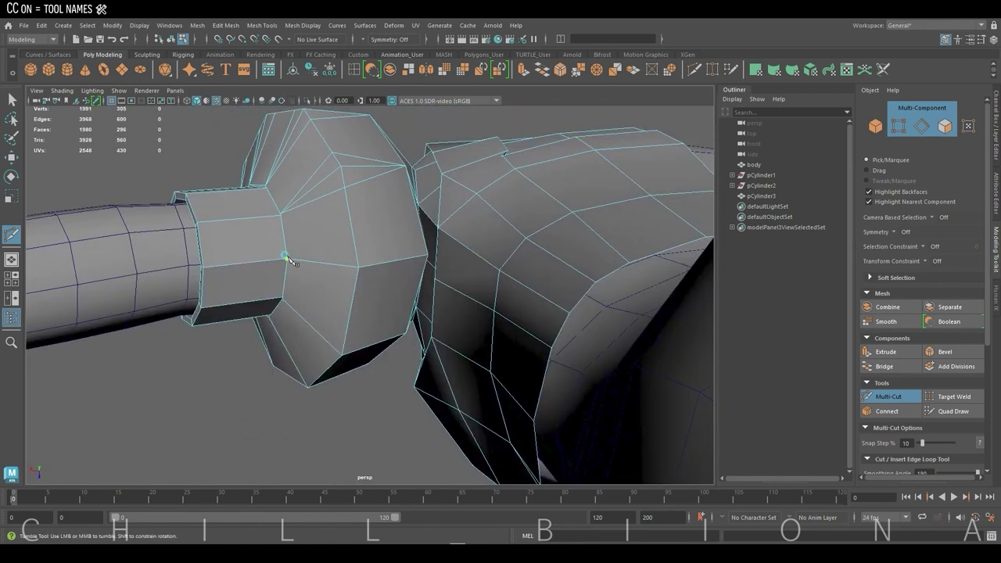
pyautogui.click(330, 289)
pyautogui.press('Return')
# Cut across the top of the cuff band, then select a puffed-sleeve vertex to move
pyautogui.moveTo(330, 288)
pyautogui.keyDown('alt'); pyautogui.mouseDown()
pyautogui.moveTo(464, 268)
pyautogui.moveTo(349, 263)
pyautogui.mouseUp(); pyautogui.keyUp('alt')
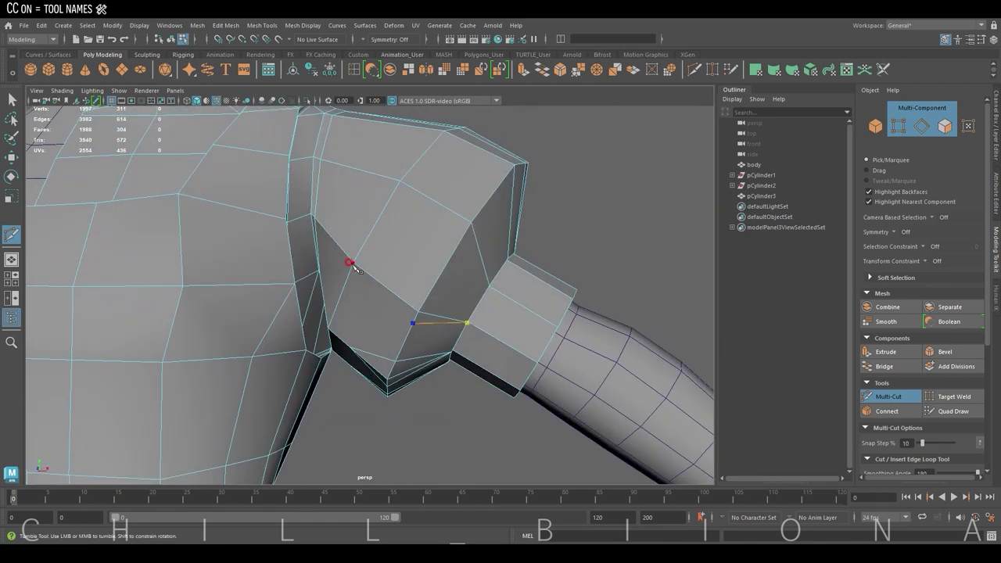
pyautogui.keyDown('alt'); pyautogui.moveTo(473, 320); pyautogui.dragTo(502, 286, button='right'); pyautogui.keyUp('alt')
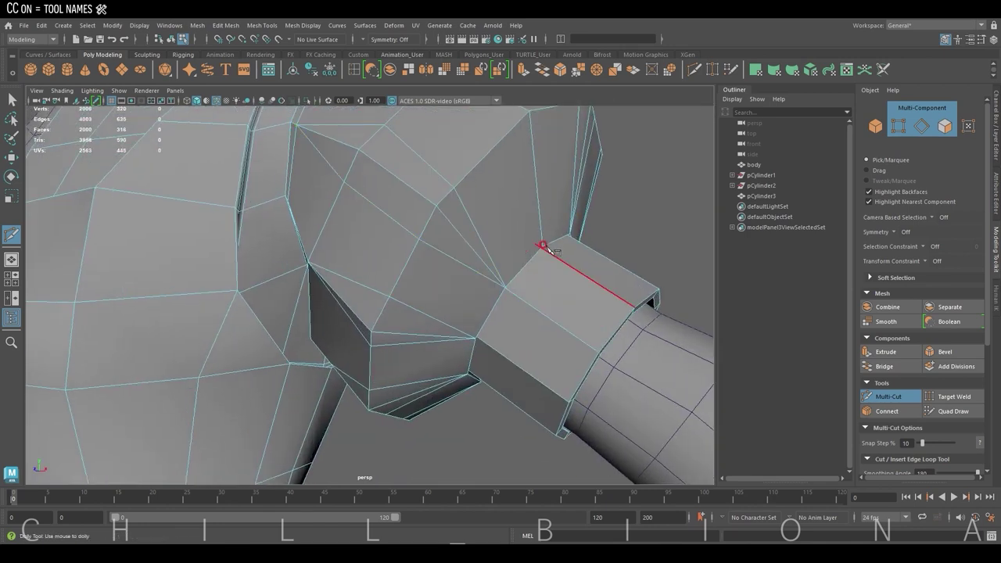
pyautogui.moveTo(543, 245)
pyautogui.keyDown('alt'); pyautogui.mouseDown()
pyautogui.moveTo(496, 217)
pyautogui.moveTo(581, 254)
pyautogui.moveTo(661, 261)
pyautogui.moveTo(404, 281)
pyautogui.moveTo(496, 253)
pyautogui.mouseUp(); pyautogui.keyUp('alt')
pyautogui.click(375, 241)
pyautogui.moveTo(376, 242)
pyautogui.keyDown('alt'); pyautogui.mouseDown()
pyautogui.moveTo(331, 144)
pyautogui.moveTo(501, 232)
pyautogui.moveTo(407, 234)
pyautogui.moveTo(391, 211)
pyautogui.moveTo(414, 226)
pyautogui.moveTo(438, 312)
pyautogui.moveTo(376, 357)
pyautogui.moveTo(391, 263)
pyautogui.mouseUp(); pyautogui.keyUp('alt')
pyautogui.press('w')
pyautogui.click(502, 232)
# Reposition vertices along the puffed sleeve and the sleeve top at the shoulder seam
pyautogui.click(374, 331)
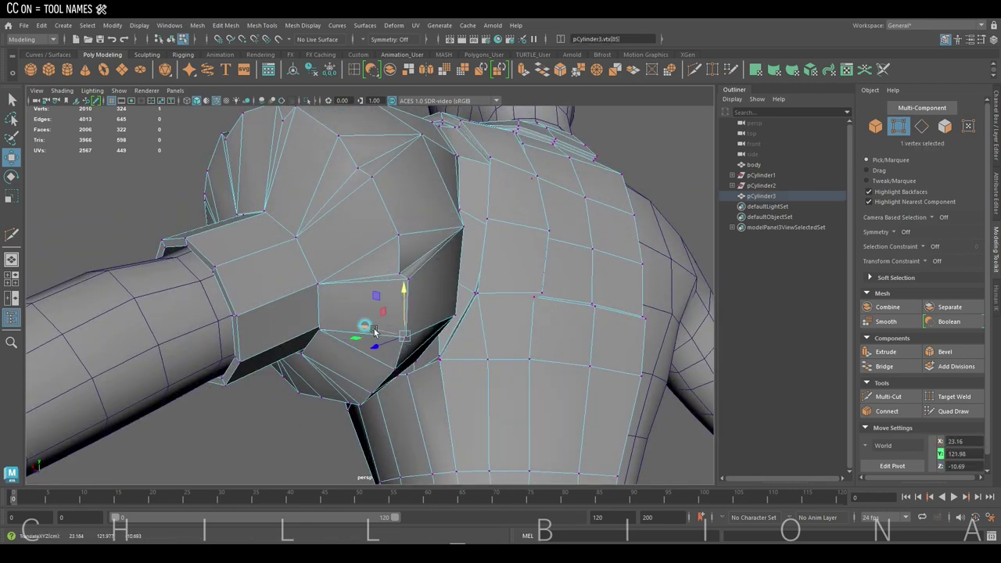
pyautogui.moveTo(374, 331)
pyautogui.keyDown('alt'); pyautogui.mouseDown()
pyautogui.moveTo(469, 312)
pyautogui.moveTo(335, 223)
pyautogui.moveTo(410, 341)
pyautogui.moveTo(374, 351)
pyautogui.mouseUp(); pyautogui.keyUp('alt')
pyautogui.click(335, 224)
pyautogui.click(409, 341)
pyautogui.click(442, 387)
pyautogui.moveTo(443, 387)
pyautogui.keyDown('alt'); pyautogui.mouseDown()
pyautogui.moveTo(397, 369)
pyautogui.moveTo(425, 402)
pyautogui.moveTo(440, 290)
pyautogui.moveTo(399, 261)
pyautogui.moveTo(424, 290)
pyautogui.moveTo(509, 318)
pyautogui.moveTo(525, 346)
pyautogui.mouseUp(); pyautogui.keyUp('alt')
pyautogui.click(424, 290)
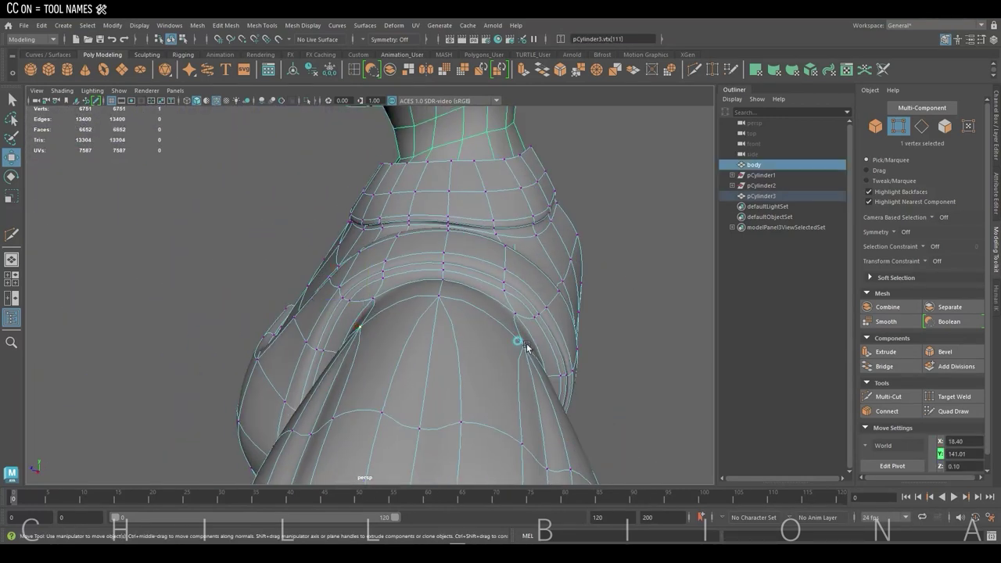
pyautogui.hotkey('ctrl', 'z')
pyautogui.keyDown('alt'); pyautogui.moveTo(446, 283); pyautogui.dragTo(509, 245); pyautogui.keyUp('alt')
pyautogui.click(424, 290)
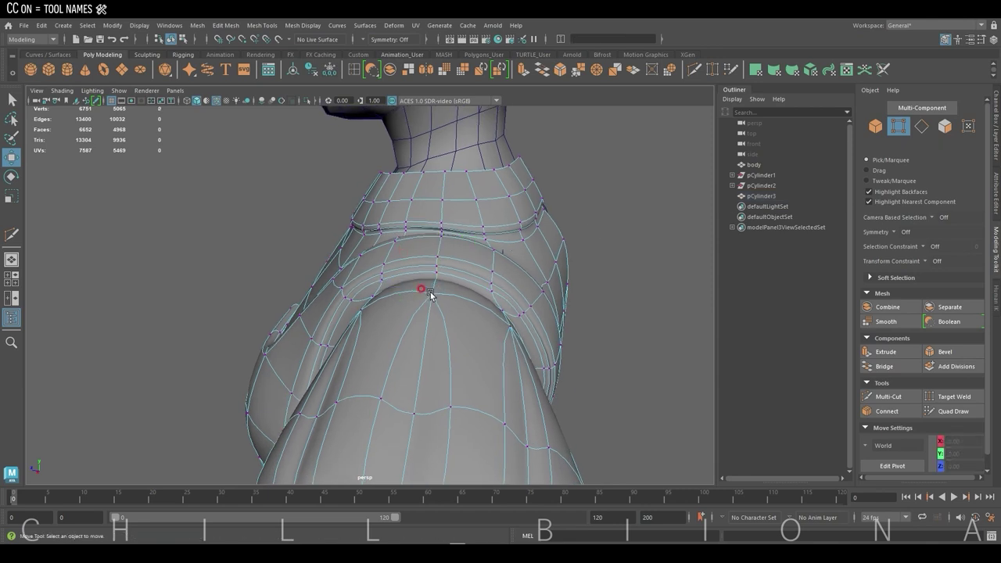
pyautogui.click(435, 227)
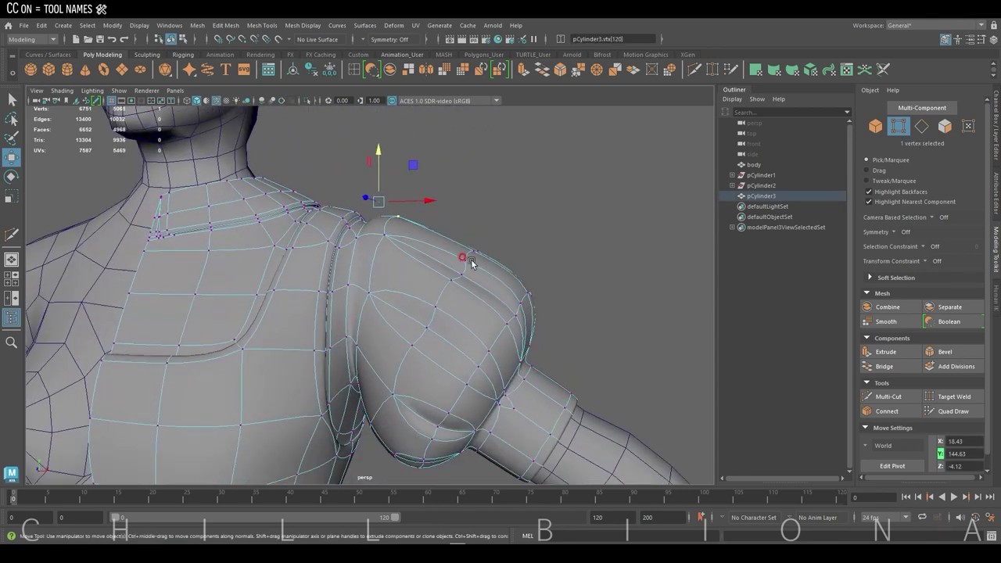
pyautogui.moveTo(512, 235)
pyautogui.keyDown('alt'); pyautogui.mouseDown()
pyautogui.moveTo(545, 326)
pyautogui.moveTo(467, 287)
pyautogui.moveTo(484, 307)
pyautogui.moveTo(328, 297)
pyautogui.mouseUp(); pyautogui.keyUp('alt')
# Adjust vertices on the back of the puff, gathering it toward the cuff
pyautogui.click(545, 326)
pyautogui.click(255, 305)
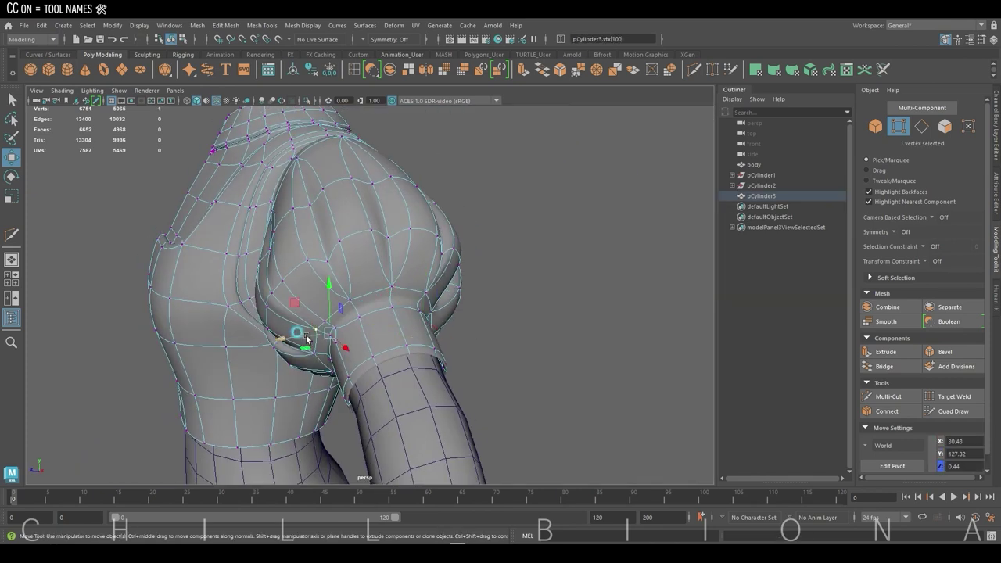
pyautogui.moveTo(255, 305)
pyautogui.keyDown('alt'); pyautogui.mouseDown()
pyautogui.moveTo(324, 302)
pyautogui.moveTo(368, 346)
pyautogui.moveTo(329, 328)
pyautogui.moveTo(413, 357)
pyautogui.mouseUp(); pyautogui.keyUp('alt')
pyautogui.click(388, 349)
pyautogui.click(380, 179)
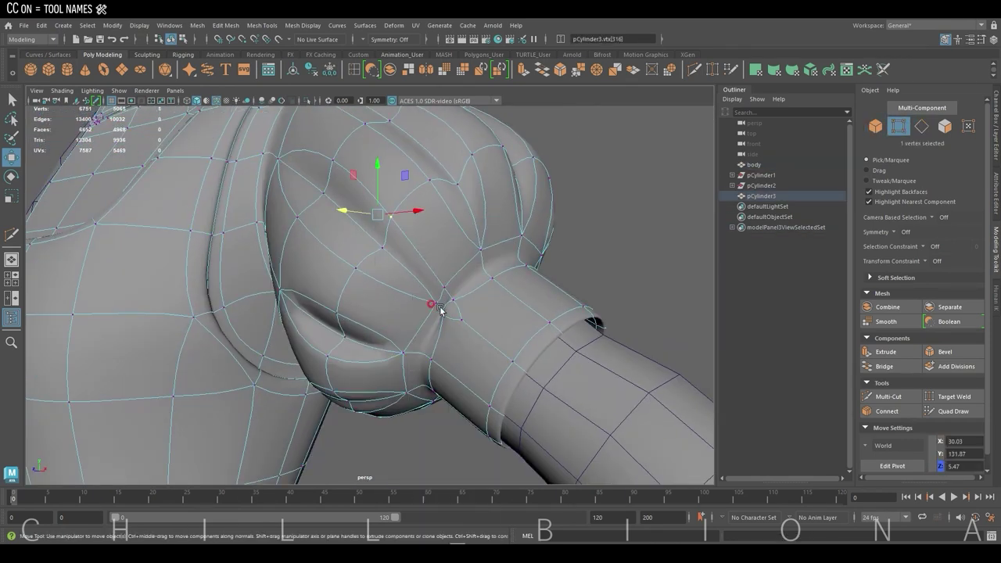
pyautogui.doubleClick(425, 260)
pyautogui.hotkey('ctrl', 'z')
pyautogui.moveTo(425, 261)
pyautogui.keyDown('alt'); pyautogui.mouseDown()
pyautogui.moveTo(480, 313)
pyautogui.moveTo(484, 349)
pyautogui.moveTo(408, 250)
pyautogui.moveTo(508, 247)
pyautogui.mouseUp(); pyautogui.keyUp('alt')
# Select and adjust the shoulder and collar-corner vertices
pyautogui.click(434, 266)
pyautogui.moveTo(434, 266)
pyautogui.keyDown('alt'); pyautogui.mouseDown()
pyautogui.moveTo(355, 271)
pyautogui.moveTo(352, 302)
pyautogui.moveTo(547, 223)
pyautogui.mouseUp(); pyautogui.keyUp('alt')
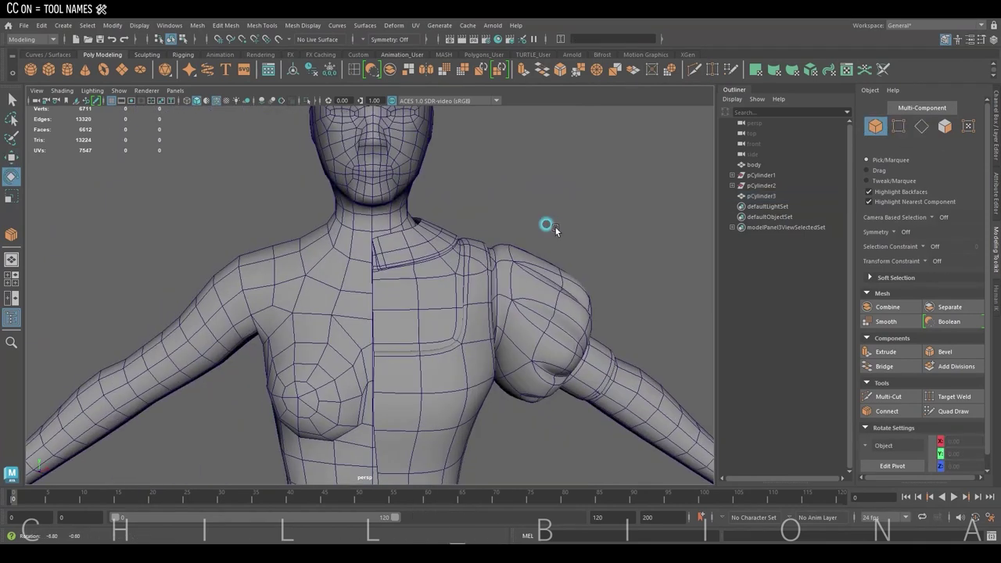
pyautogui.press('F9')
pyautogui.click(376, 220)
pyautogui.click(411, 221)
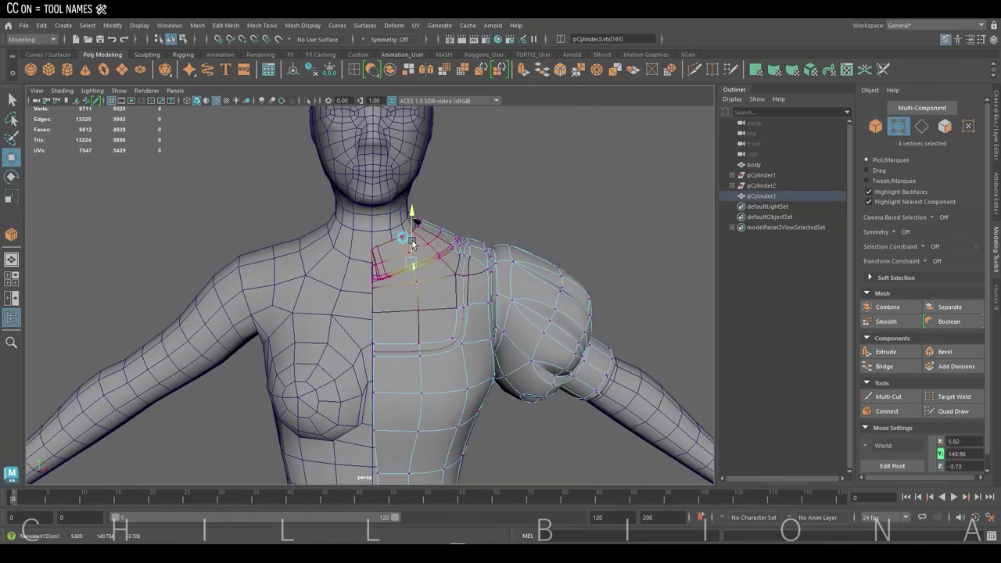
pyautogui.moveTo(413, 217)
pyautogui.mouseDown()
pyautogui.moveTo(357, 205)
pyautogui.moveTo(367, 285)
pyautogui.mouseUp()
# Isolate the shirt in front view and box-select its centre-line vertices
pyautogui.hotkey('ctrl', '1')
pyautogui.press('f')
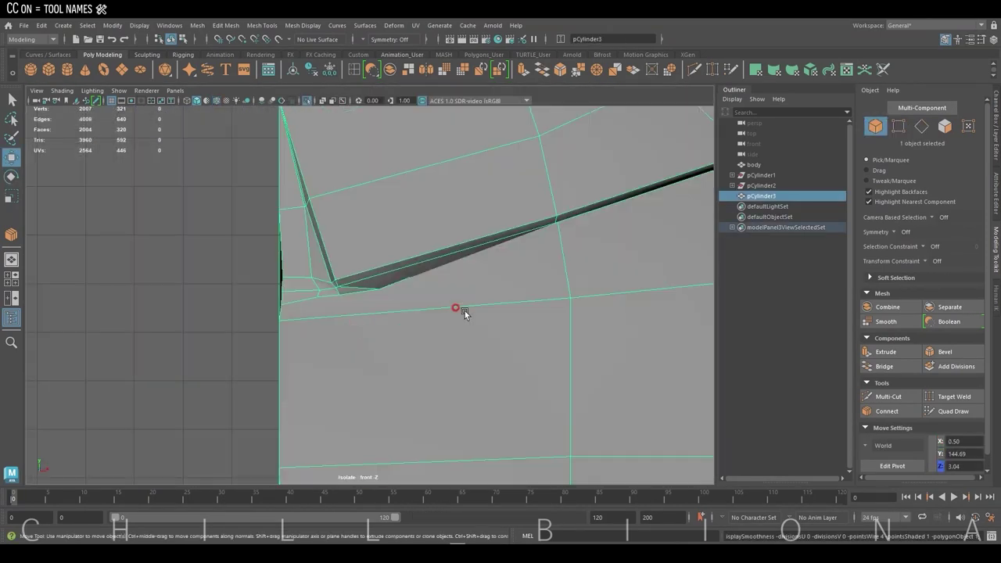
pyautogui.moveTo(464, 310)
pyautogui.keyDown('alt'); pyautogui.mouseDown()
pyautogui.moveTo(400, 278)
pyautogui.moveTo(336, 172)
pyautogui.mouseUp(); pyautogui.keyUp('alt')
pyautogui.moveTo(300, 144); pyautogui.dragTo(356, 382)
pyautogui.keyDown('alt'); pyautogui.moveTo(357, 391); pyautogui.dragTo(359, 313, button='middle'); pyautogui.keyUp('alt')
pyautogui.moveTo(324, 317); pyautogui.dragTo(364, 399)
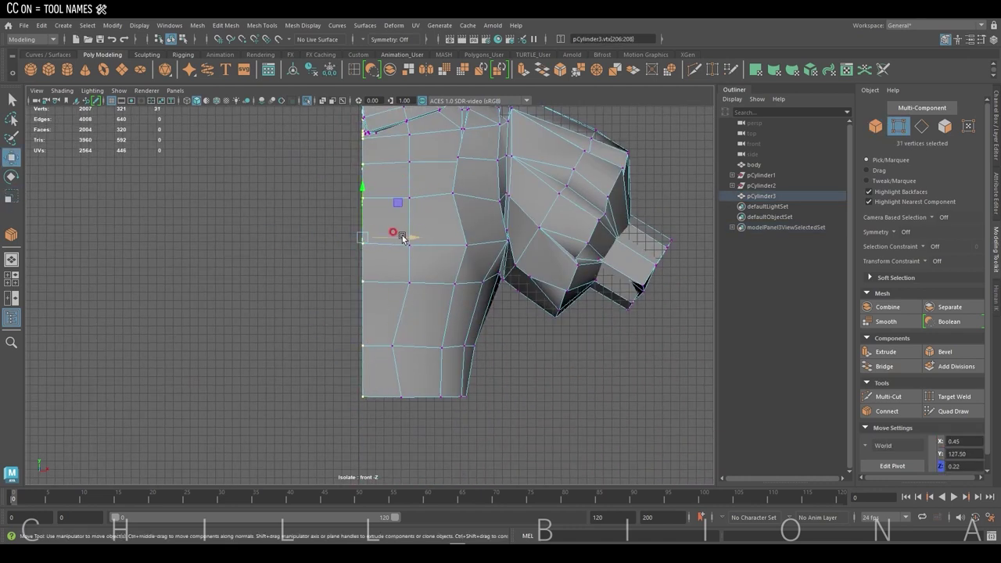
# Snap the shirt's pivot to the centre line and apply Mirror
pyautogui.press('F8')
pyautogui.scroll(-2, 279, 306)
pyautogui.keyDown('alt'); pyautogui.moveTo(279, 306); pyautogui.dragTo(405, 215, button='middle'); pyautogui.keyUp('alt')
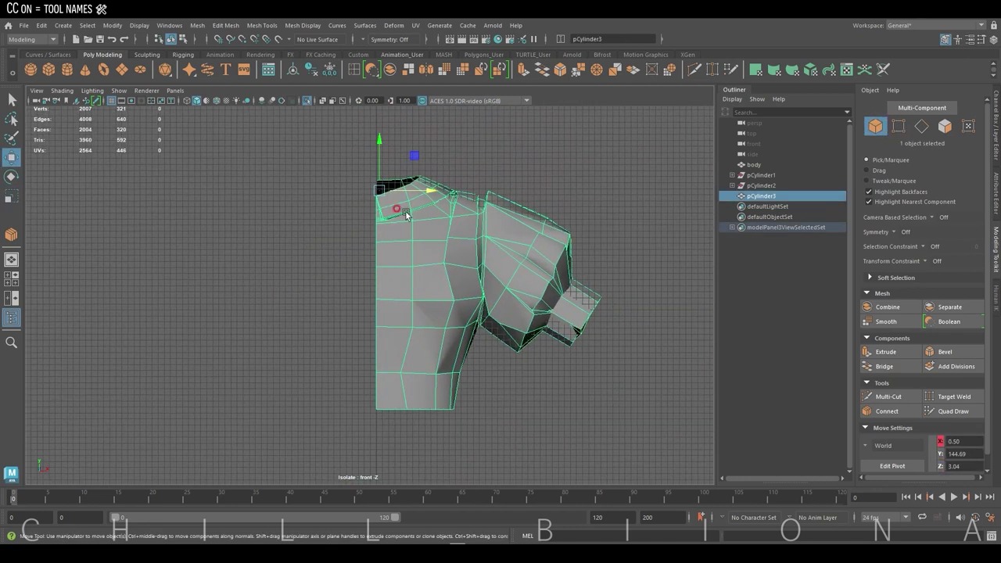
pyautogui.press('d')
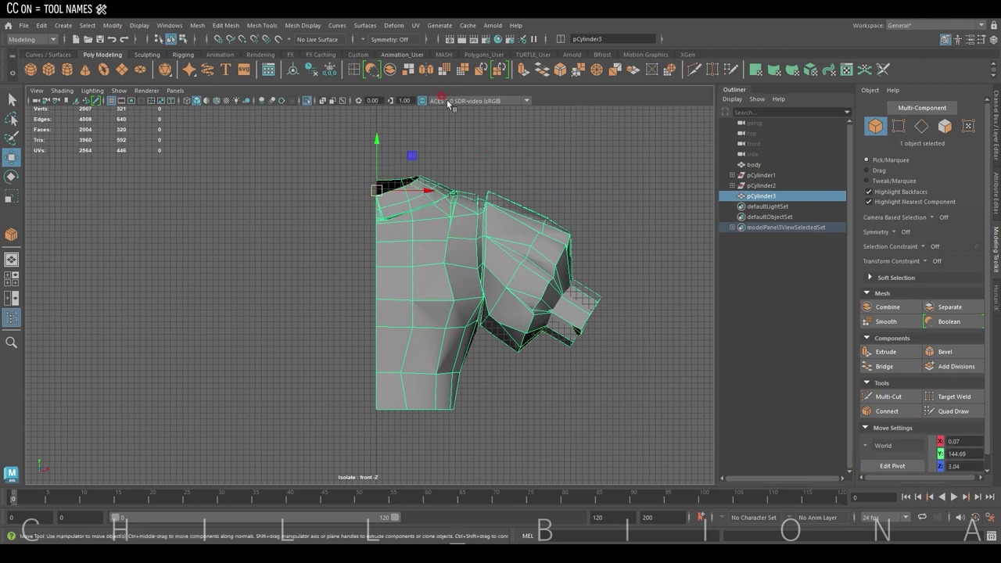
pyautogui.click(429, 71)
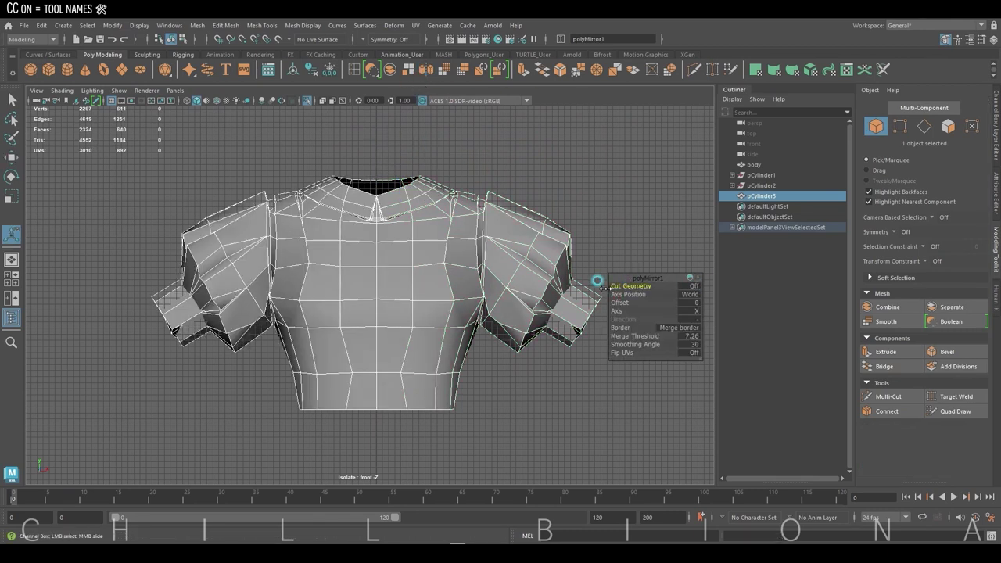
# Set the mirror's Axis Position to Object with merge threshold 1
pyautogui.click(689, 294)
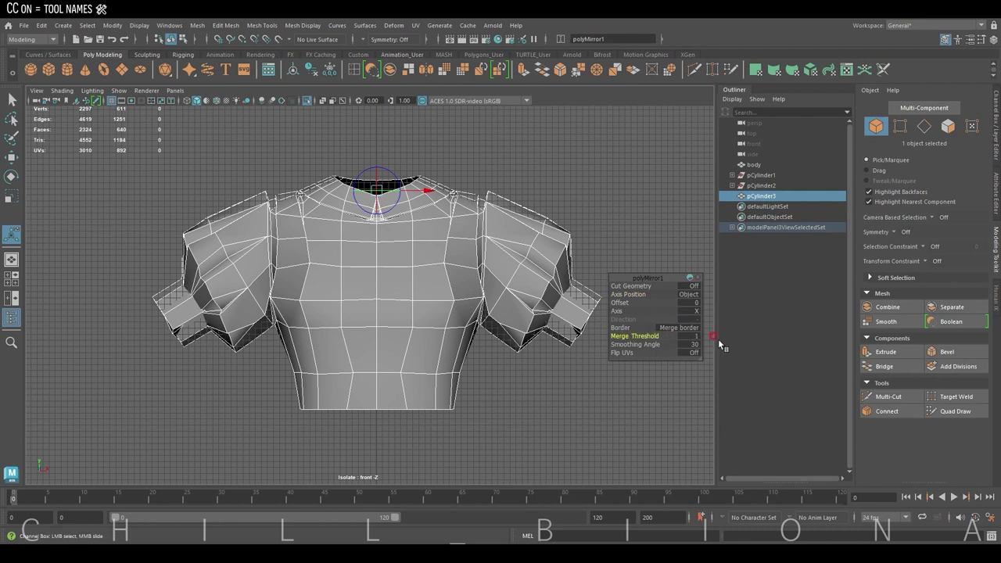
pyautogui.press('3')
pyautogui.click(570, 384)
pyautogui.click(424, 346)
# Scale the vertices at the bottom of the neckline V together into a point
pyautogui.scroll(5, 388, 277)
pyautogui.press('r')
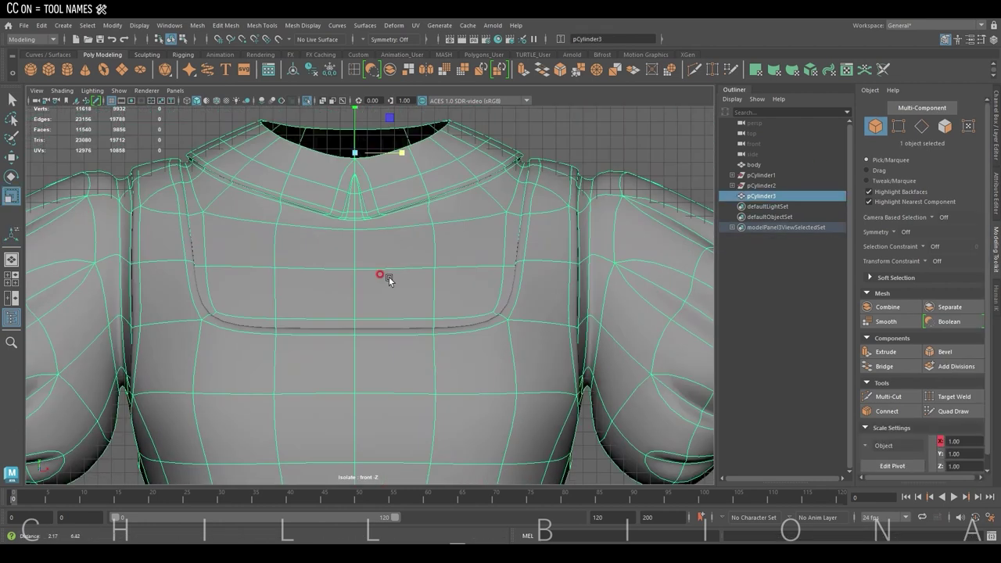
pyautogui.scroll(2, 389, 276)
pyautogui.press('F9')
pyautogui.moveTo(269, 229); pyautogui.dragTo(387, 256)
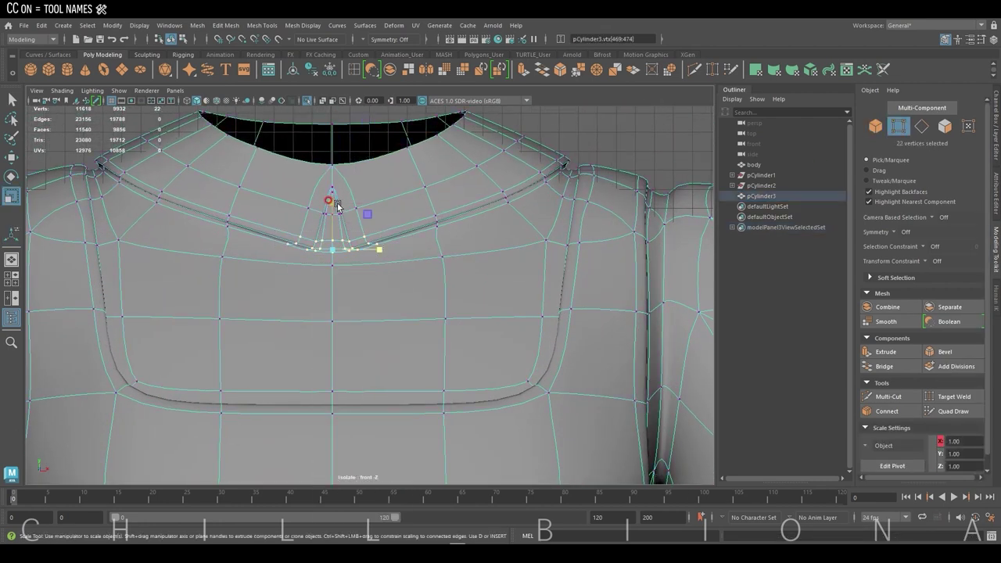
pyautogui.press('w')
pyautogui.scroll(2, 337, 207)
# Add a cut at the neckline V tip and check it in the smoothed preview
pyautogui.scroll(3, 414, 235)
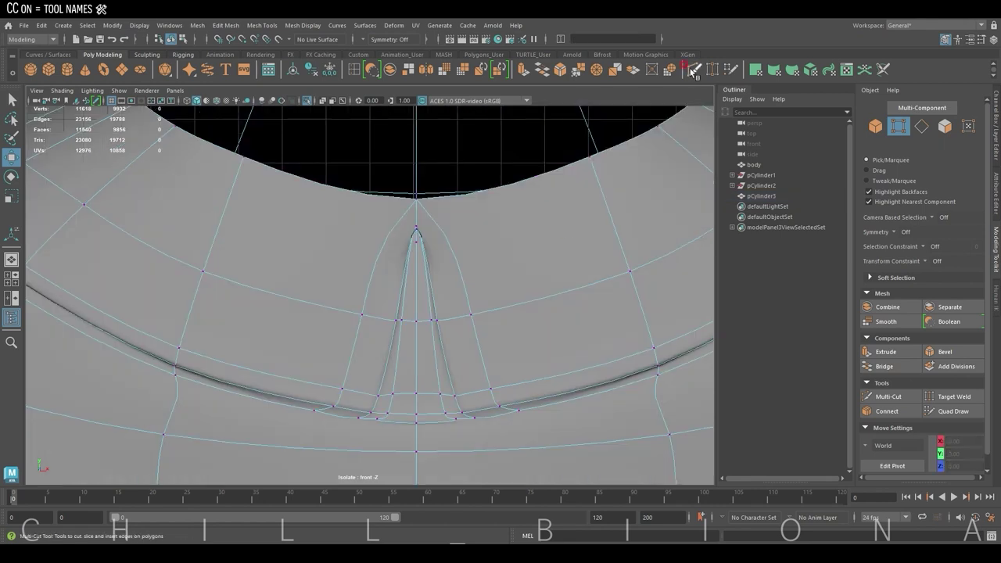
pyautogui.click(694, 70)
pyautogui.press('1')
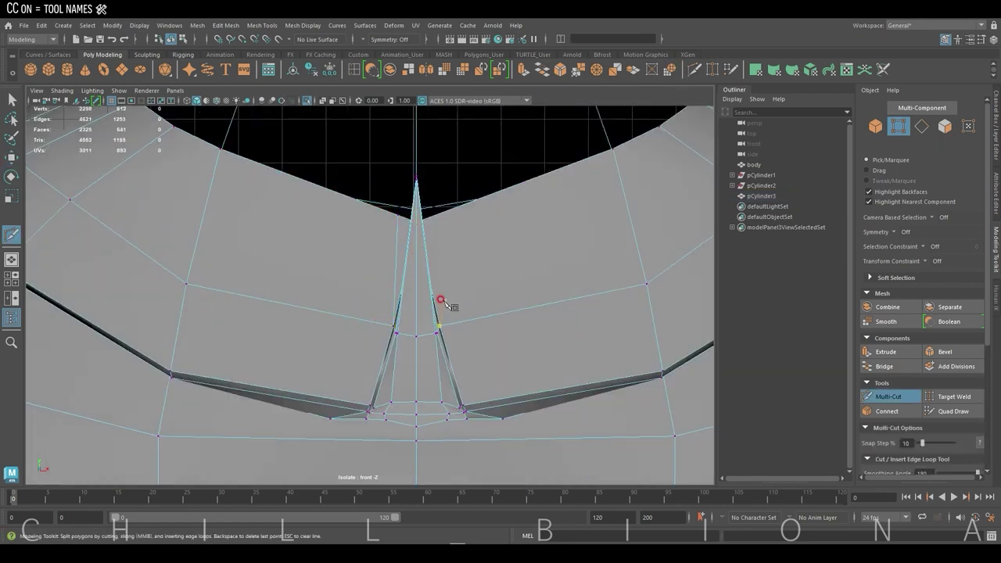
pyautogui.press('3')
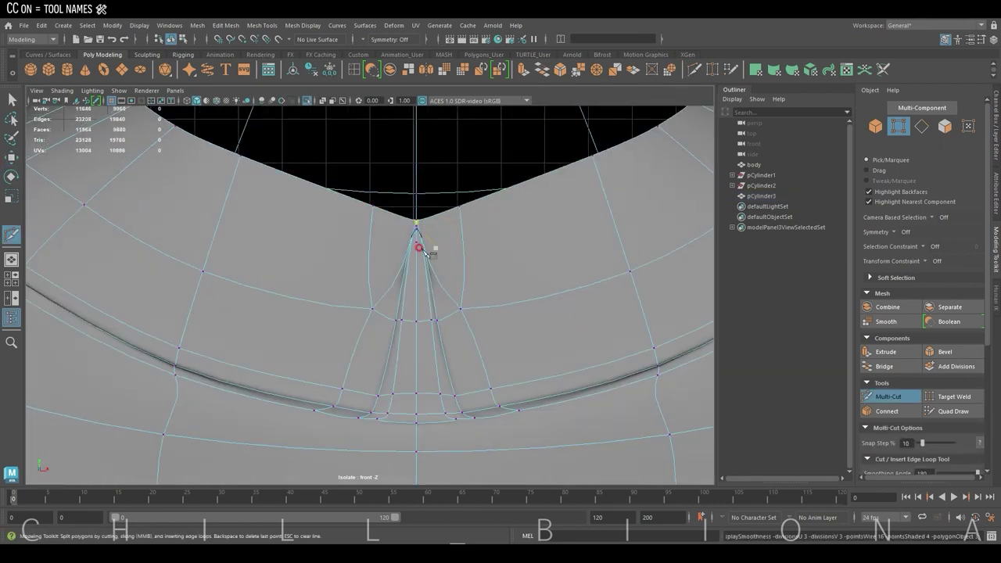
pyautogui.click(11, 157)
pyautogui.scroll(2, 391, 279)
pyautogui.doubleClick(426, 227)
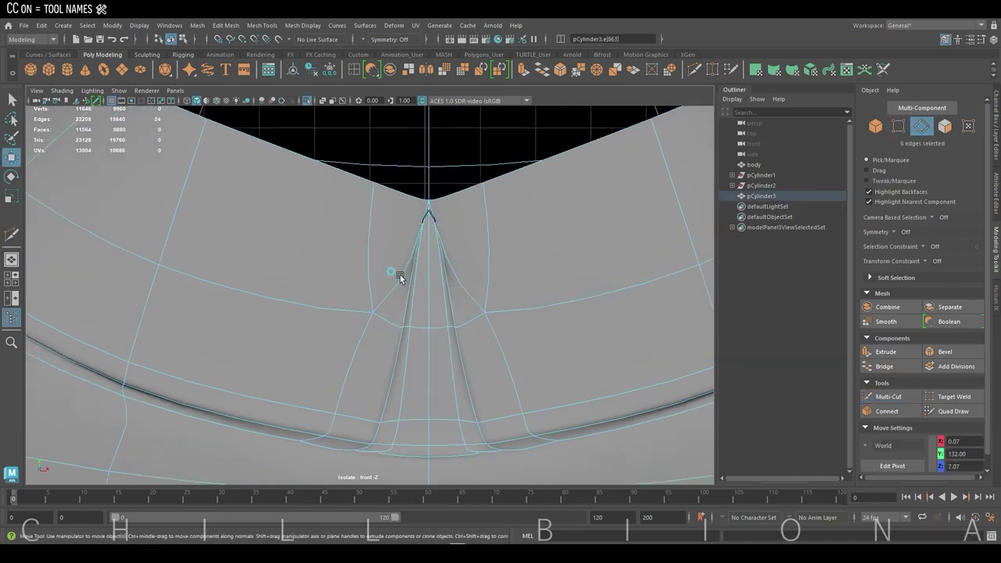
pyautogui.click(402, 252)
pyautogui.scroll(3, 462, 235)
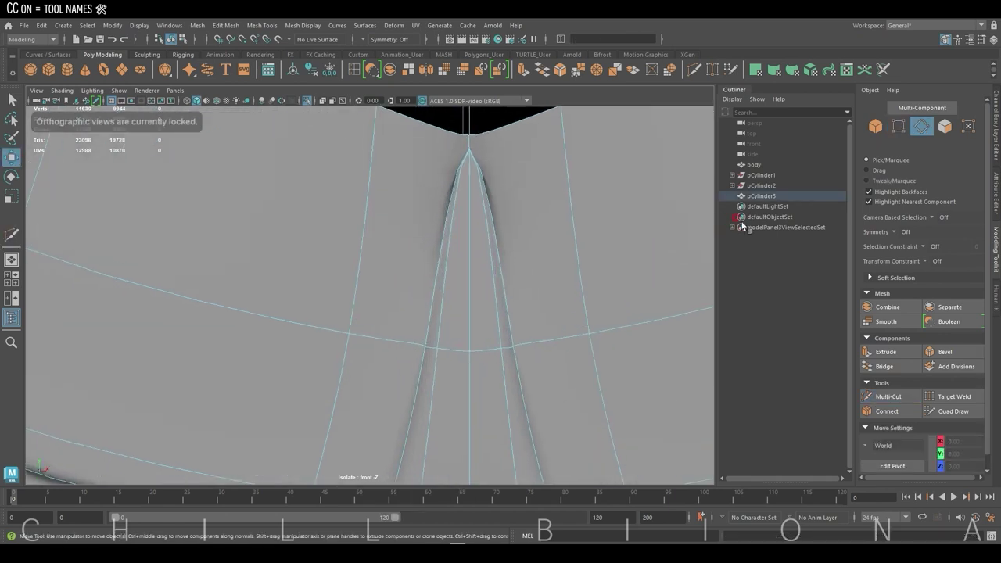
pyautogui.scroll(-1, 485, 239)
pyautogui.scroll(-3, 437, 254)
pyautogui.press('1')
pyautogui.press('F9')
pyautogui.scroll(3, 417, 273)
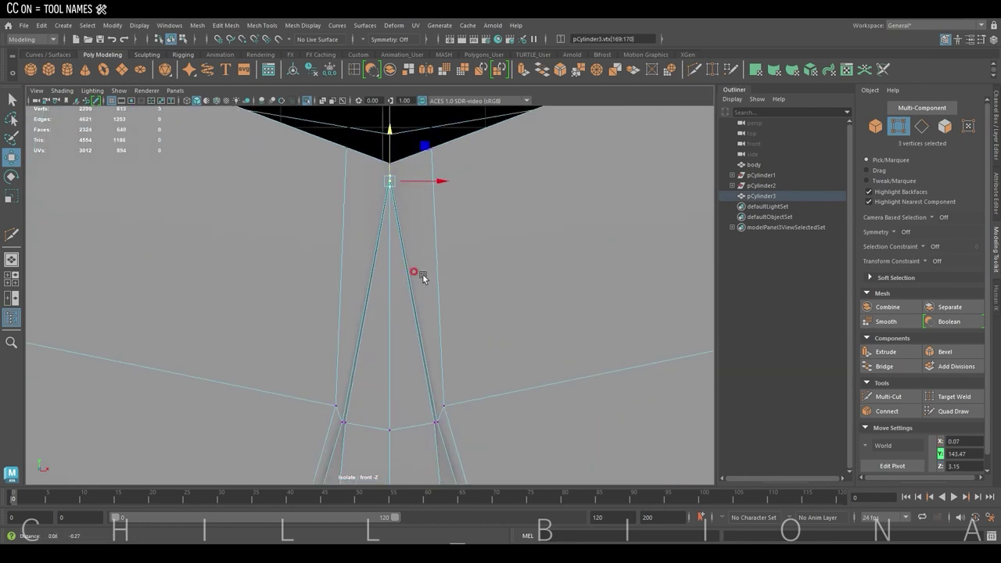
# Make two Multi-Cut cuts across the neckline V near its top vertices
pyautogui.click(693, 73)
pyautogui.click(332, 365)
pyautogui.click(369, 166)
pyautogui.press('w')
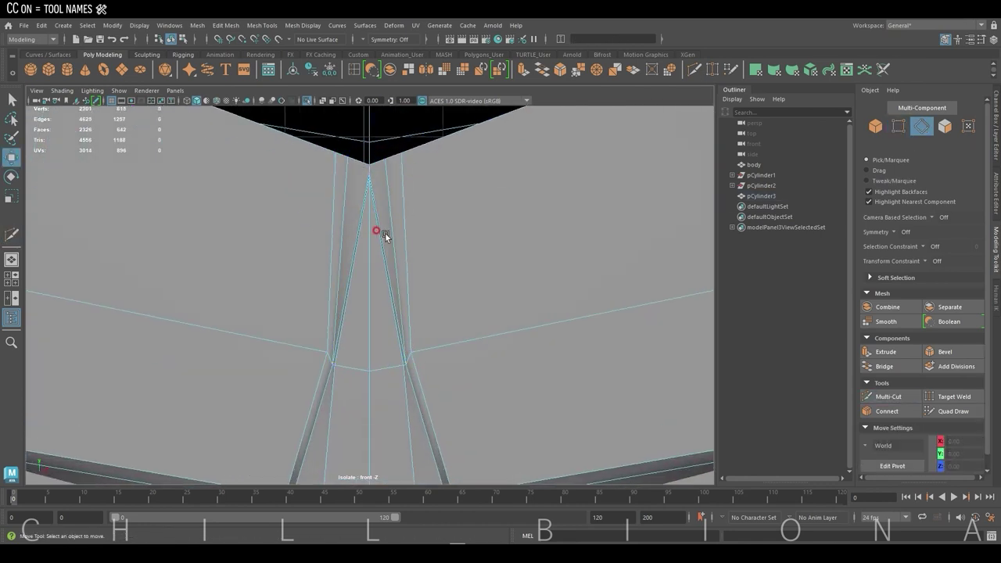
pyautogui.moveTo(352, 153); pyautogui.dragTo(380, 230)
pyautogui.hotkey('ctrl', 'shift', 'x')
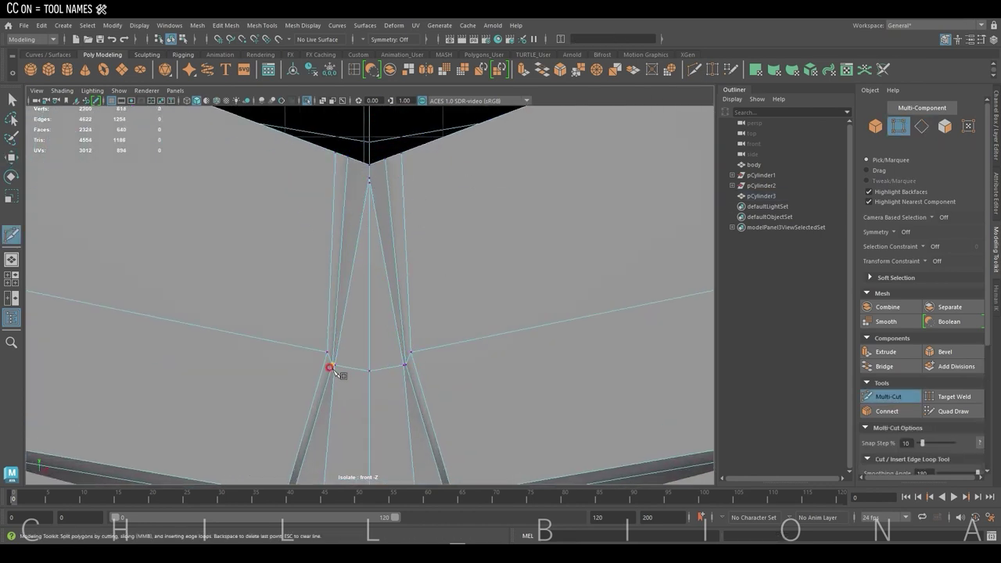
pyautogui.scroll(2, 330, 364)
pyautogui.click(381, 133)
# Connect the selected V vertices with a new edge in front view
pyautogui.press('3')
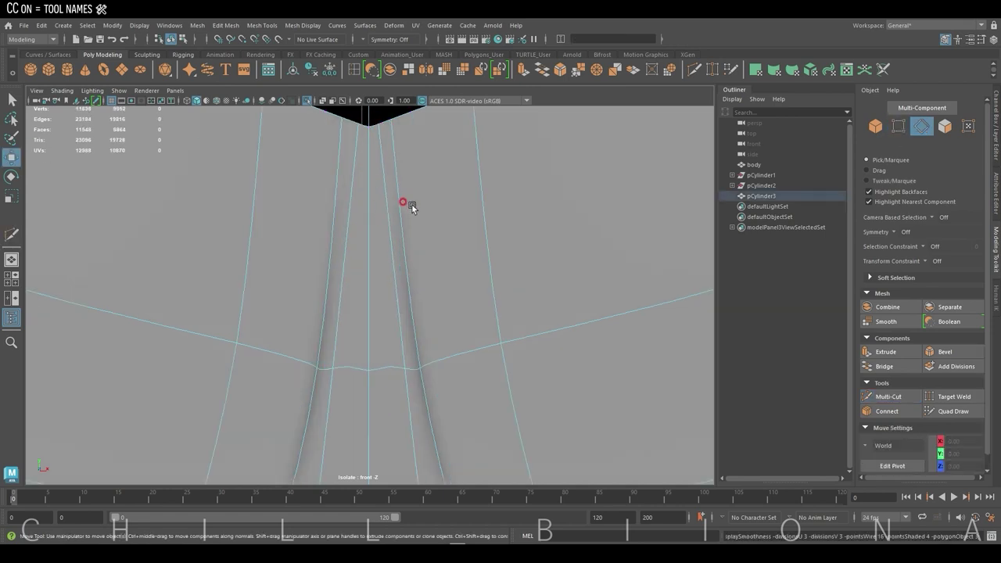
pyautogui.press('w')
pyautogui.click(436, 147)
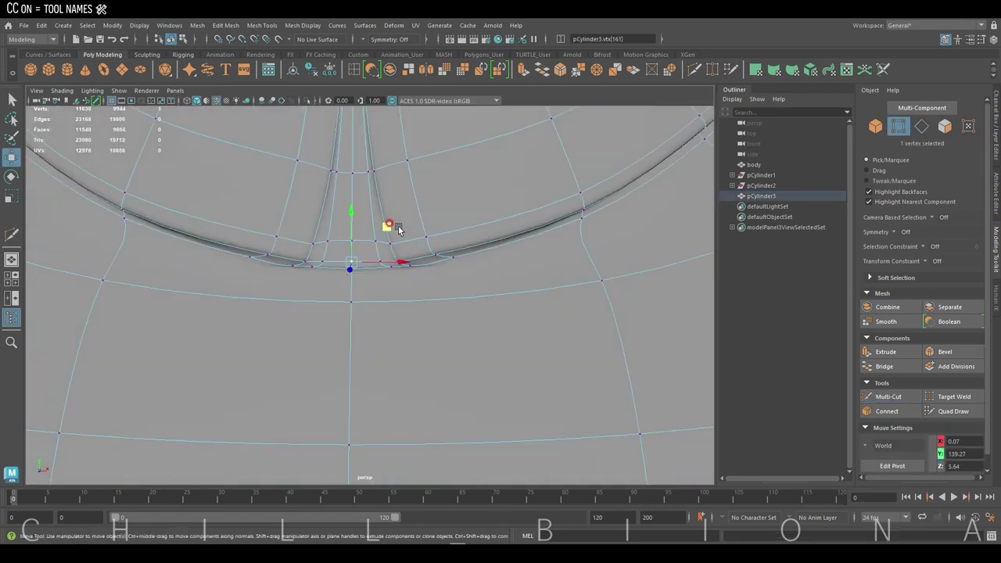
pyautogui.press('1')
pyautogui.scroll(1, 275, 258)
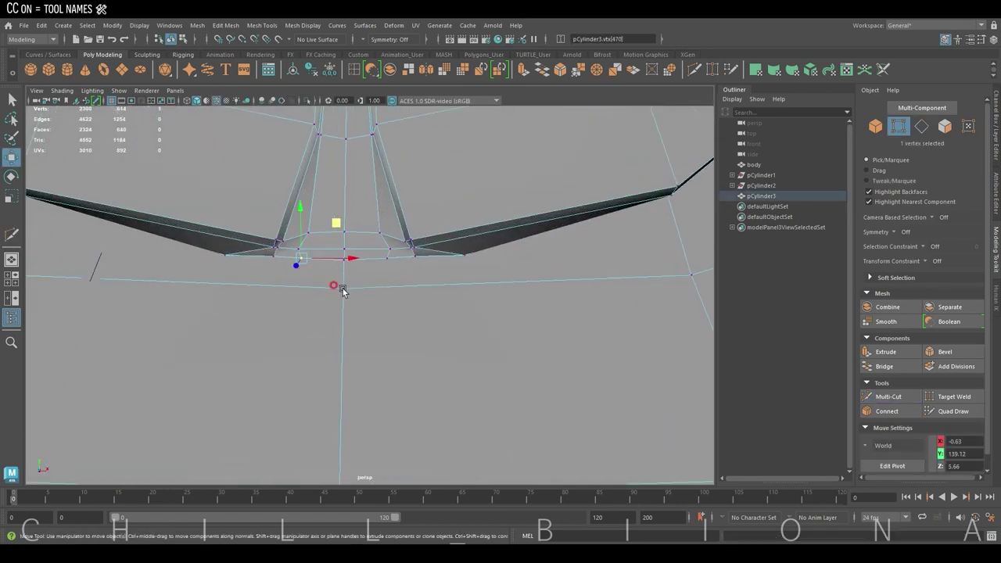
pyautogui.press('space')
pyautogui.press('space')
pyautogui.click(888, 410)
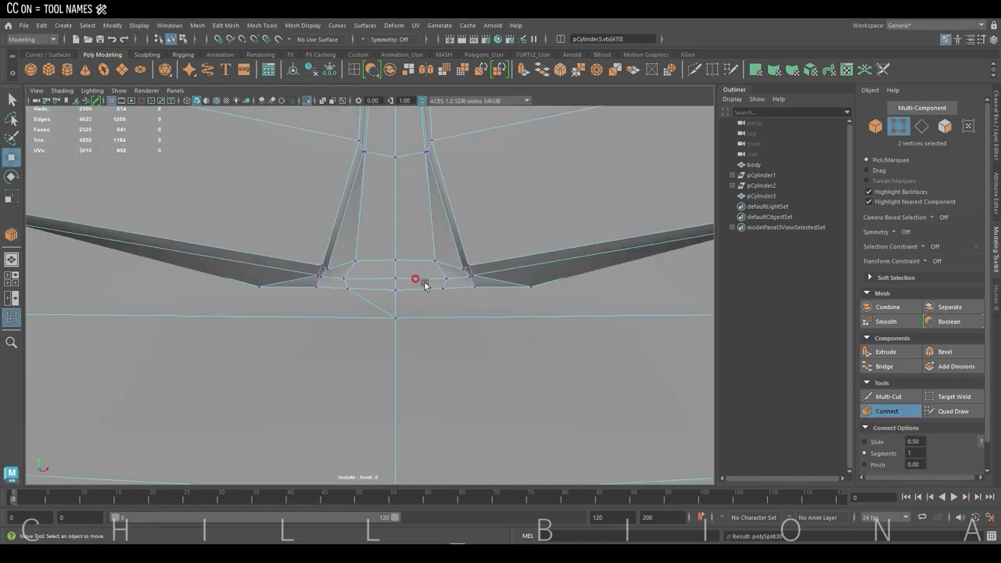
pyautogui.click(464, 284)
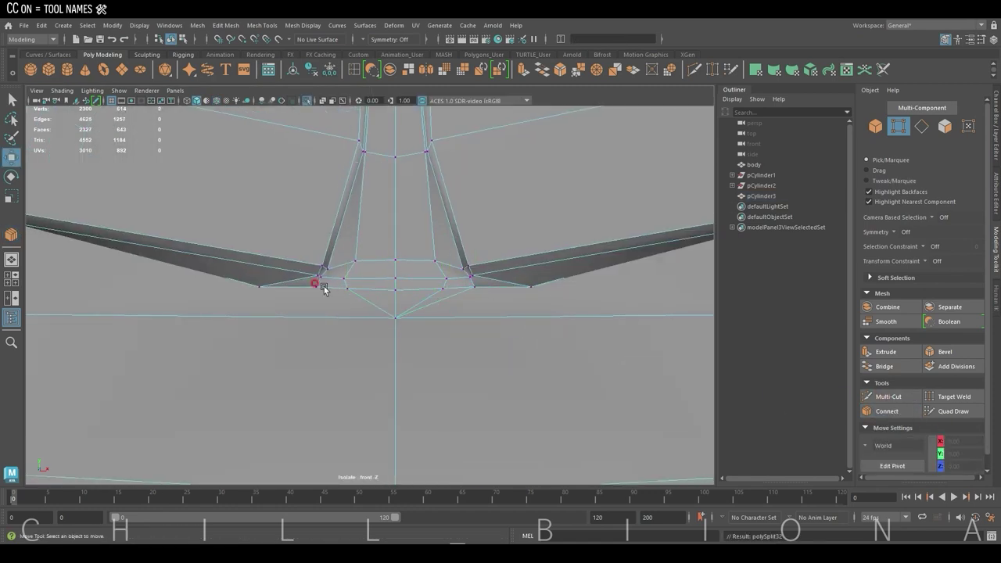
pyautogui.scroll(-2, 336, 283)
pyautogui.hotkey('ctrl', 'z')
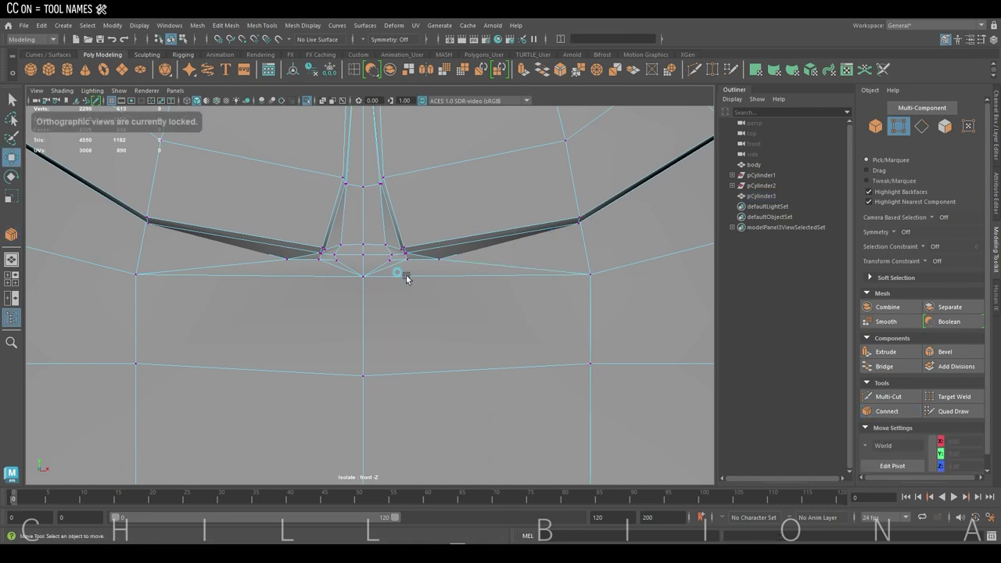
pyautogui.press('space')
pyautogui.press('space')
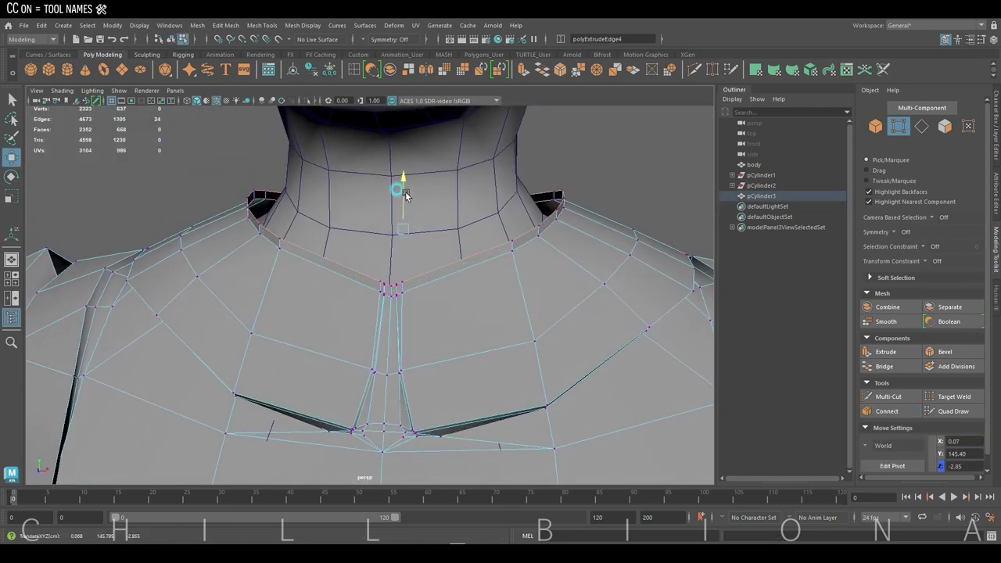
# Shrink and reshape the edge loop around the neck
pyautogui.press('r')
pyautogui.moveTo(406, 222); pyautogui.dragTo(401, 202)
pyautogui.press('w')
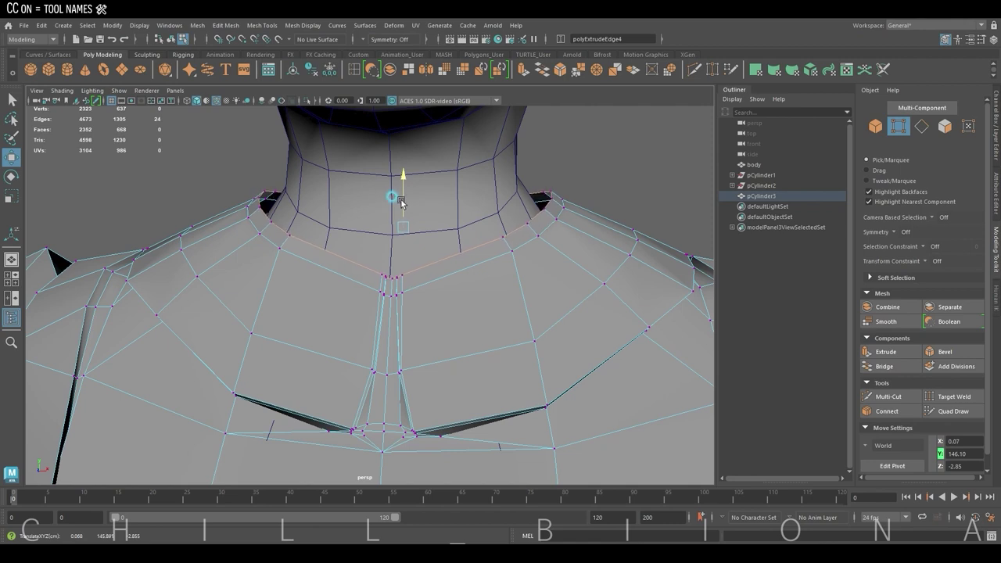
pyautogui.doubleClick(427, 265)
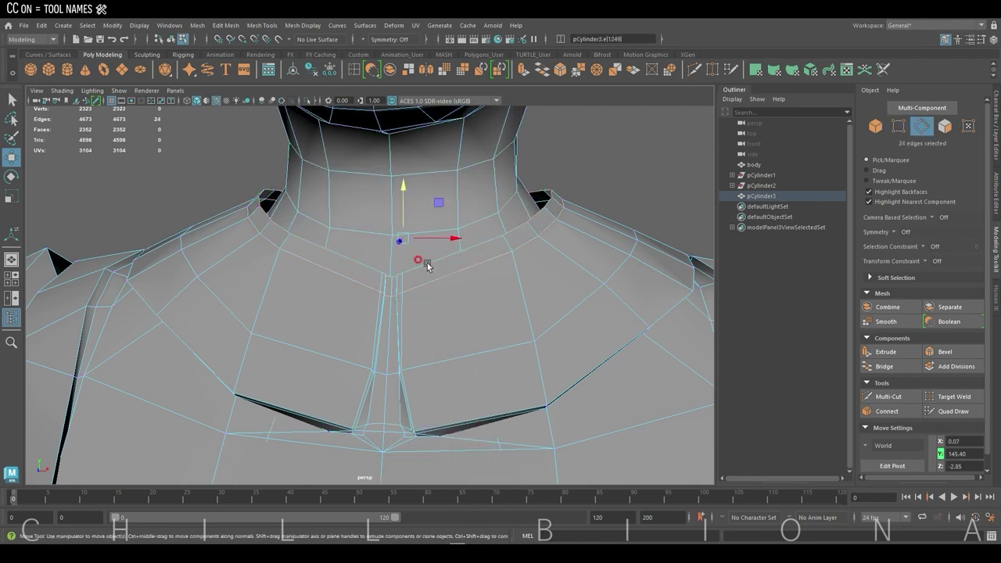
pyautogui.moveTo(412, 241)
pyautogui.mouseDown()
pyautogui.moveTo(402, 218)
pyautogui.moveTo(462, 217)
pyautogui.mouseUp()
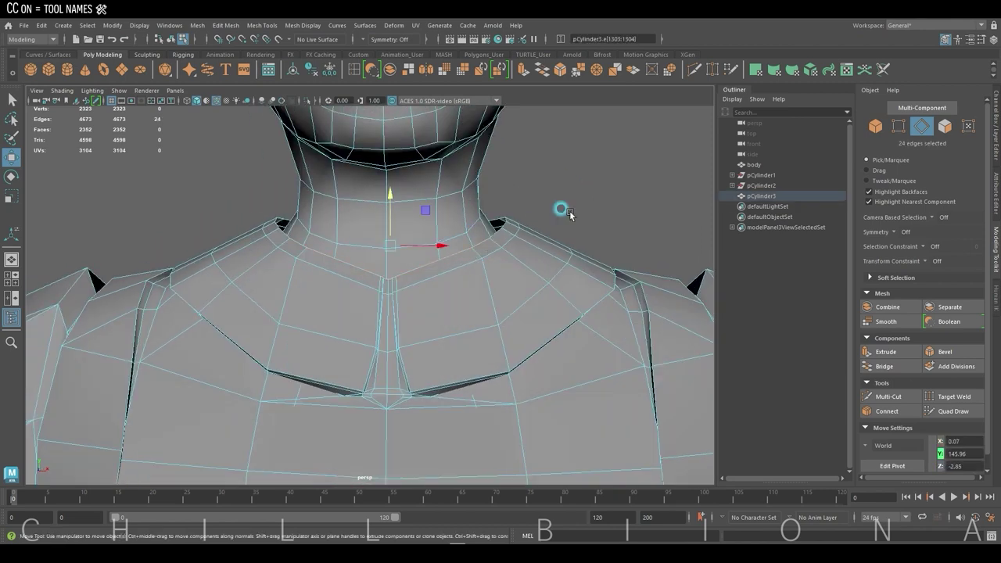
# Extrude the neck edge loop twice and scale it into a stand-up collar
pyautogui.click(522, 70)
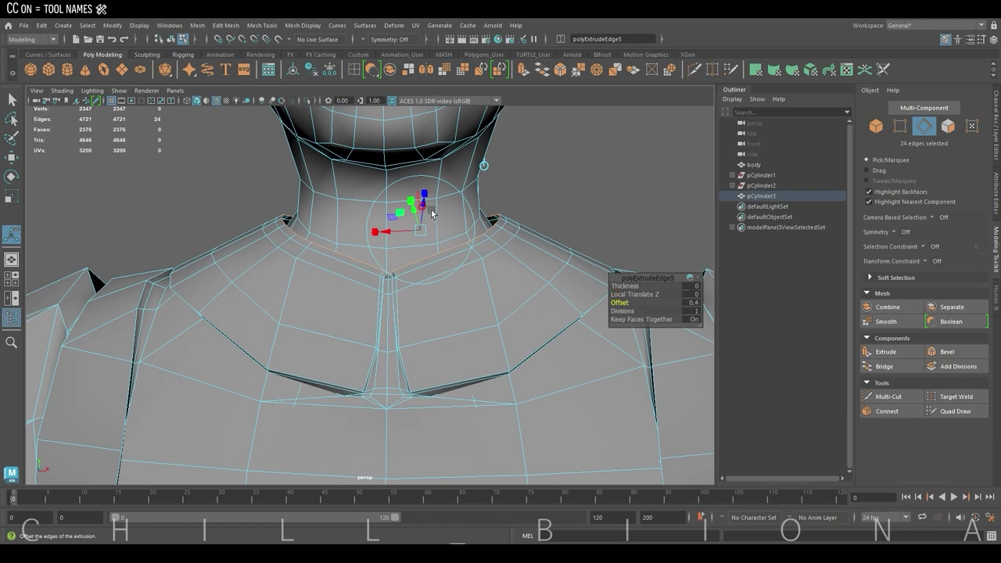
pyautogui.press('w')
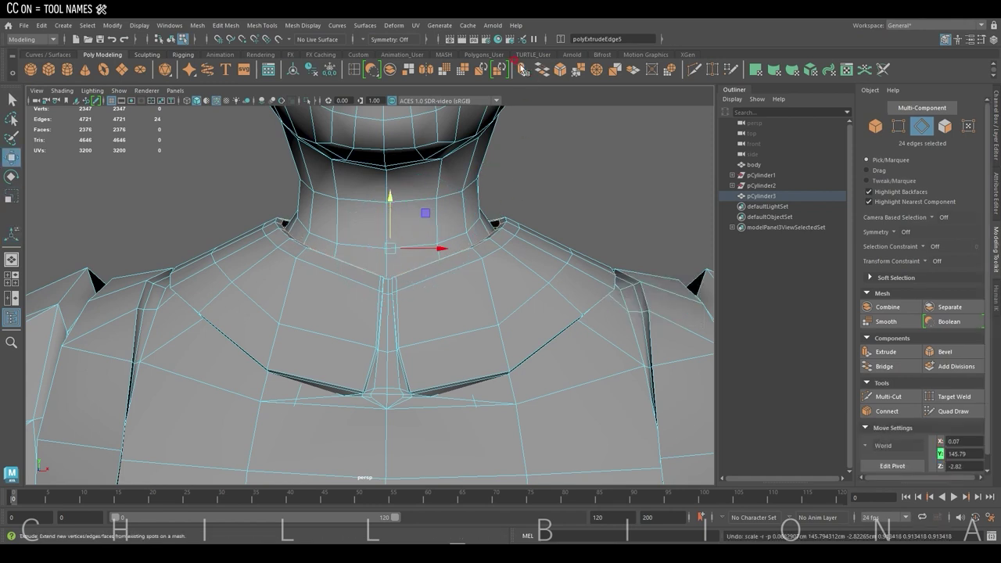
pyautogui.click(522, 69)
pyautogui.press('r')
pyautogui.keyDown('alt'); pyautogui.moveTo(422, 246); pyautogui.dragTo(400, 291); pyautogui.keyUp('alt')
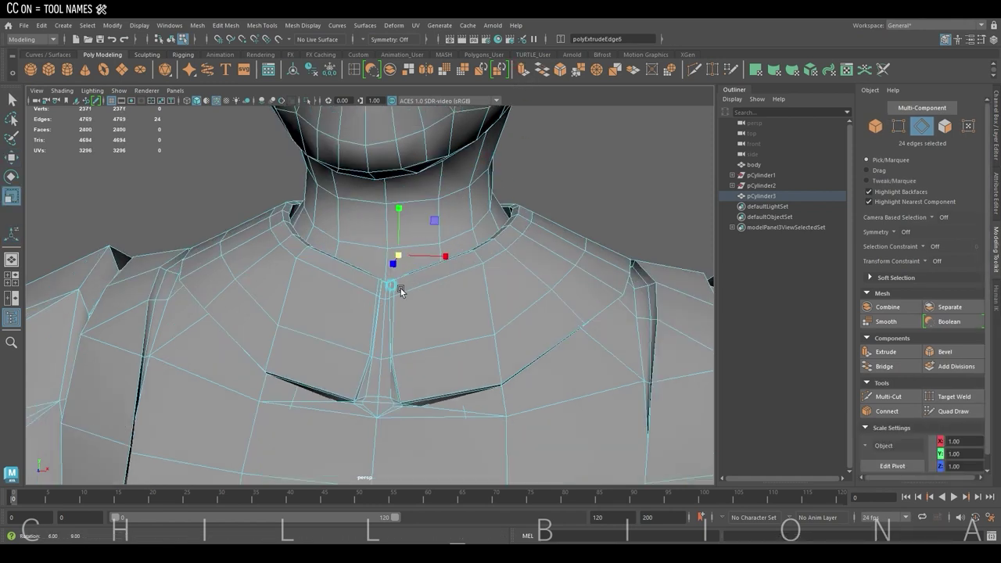
pyautogui.press('w')
pyautogui.press('F8')
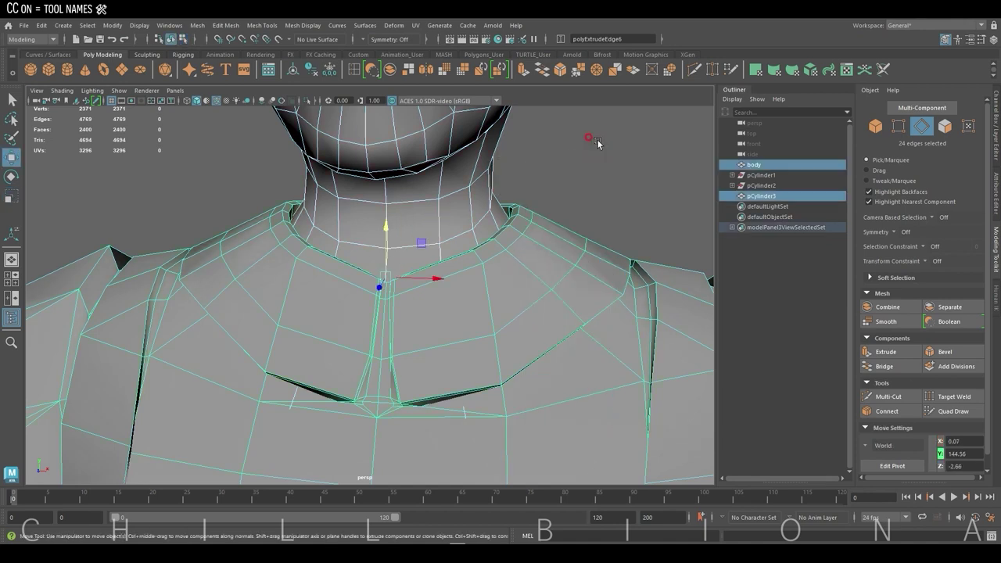
pyautogui.press('3')
pyautogui.press('1')
# Create a polygon cylinder, move it to the waist, and select its faces
pyautogui.click(617, 198)
pyautogui.press('f')
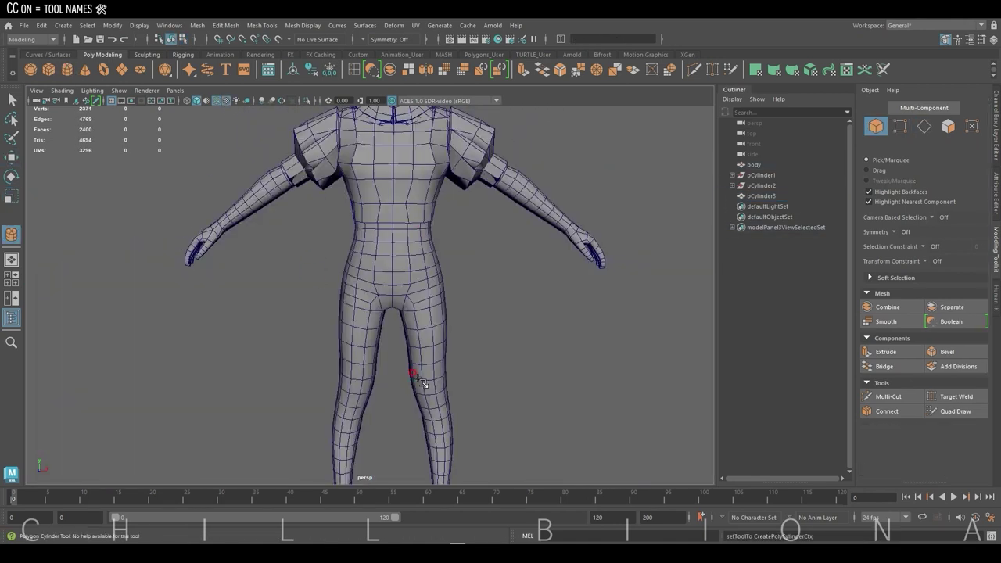
pyautogui.keyDown('alt'); pyautogui.moveTo(420, 381); pyautogui.dragTo(287, 250); pyautogui.keyUp('alt')
pyautogui.moveTo(371, 290)
pyautogui.mouseDown()
pyautogui.moveTo(410, 295)
pyautogui.moveTo(424, 217)
pyautogui.mouseUp()
pyautogui.press('w')
pyautogui.moveTo(371, 236)
pyautogui.mouseDown()
pyautogui.moveTo(297, 176)
pyautogui.moveTo(297, 160)
pyautogui.moveTo(334, 207)
pyautogui.moveTo(294, 283)
pyautogui.moveTo(359, 294)
pyautogui.moveTo(369, 248)
pyautogui.moveTo(344, 250)
pyautogui.moveTo(381, 255)
pyautogui.moveTo(469, 352)
pyautogui.moveTo(394, 249)
pyautogui.mouseUp()
pyautogui.scroll(3, 297, 160)
pyautogui.press('w')
pyautogui.keyDown('shift'); pyautogui.click(369, 270); pyautogui.keyUp('shift')
pyautogui.click(369, 269)
pyautogui.press('F11')
# Delete the cylinder's cap faces and scale the top vertex ring inward to narrow the waist
pyautogui.press('Delete')
pyautogui.press('F9')
pyautogui.moveTo(462, 219); pyautogui.dragTo(315, 196)
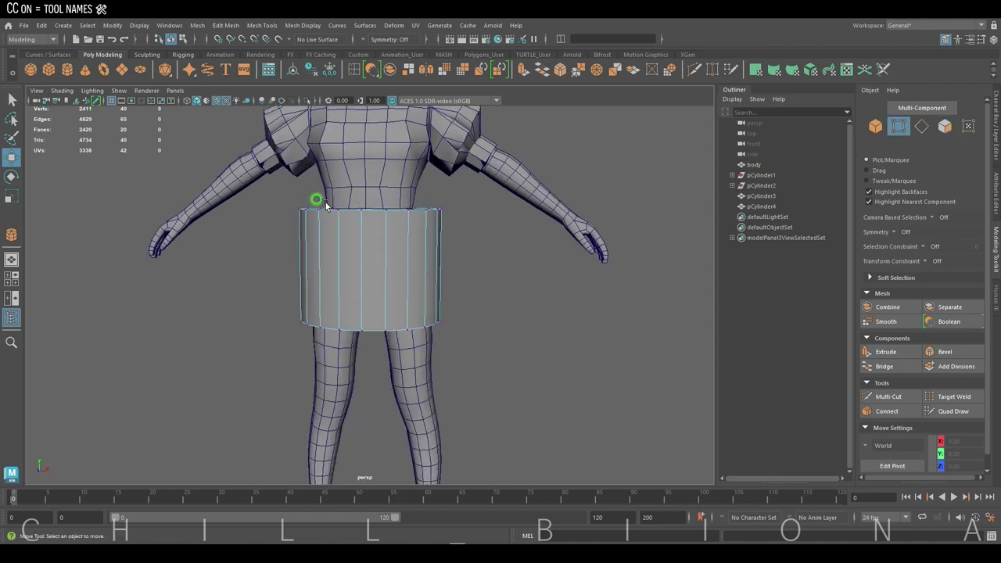
pyautogui.press('r')
pyautogui.moveTo(383, 209); pyautogui.dragTo(332, 204)
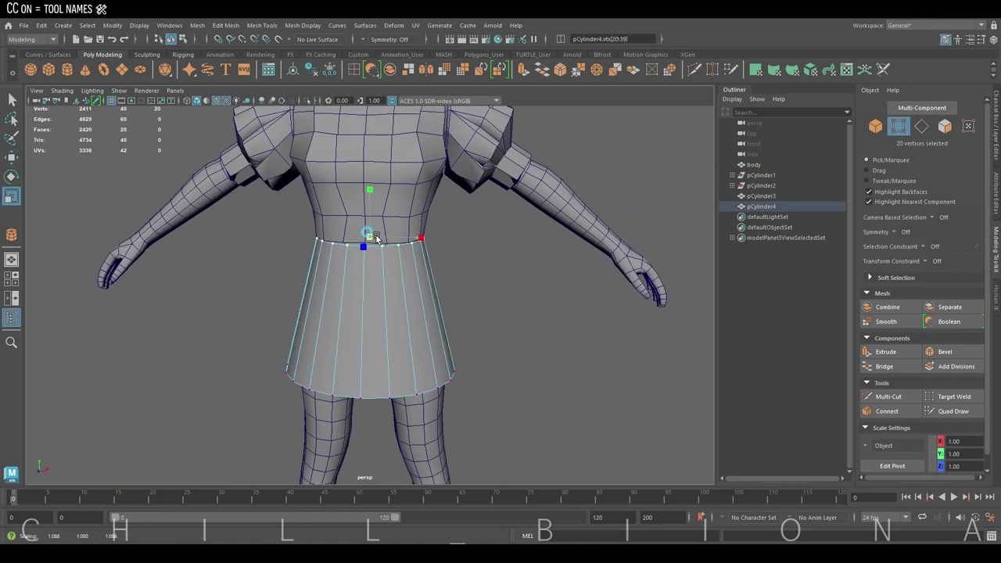
# Shift the skirt along its depth to fit the body, and add an edge loop moved into place
pyautogui.keyDown('alt'); pyautogui.moveTo(375, 234); pyautogui.dragTo(333, 250); pyautogui.keyUp('alt')
pyautogui.moveTo(333, 250); pyautogui.dragTo(408, 230, button='right')
pyautogui.press('w')
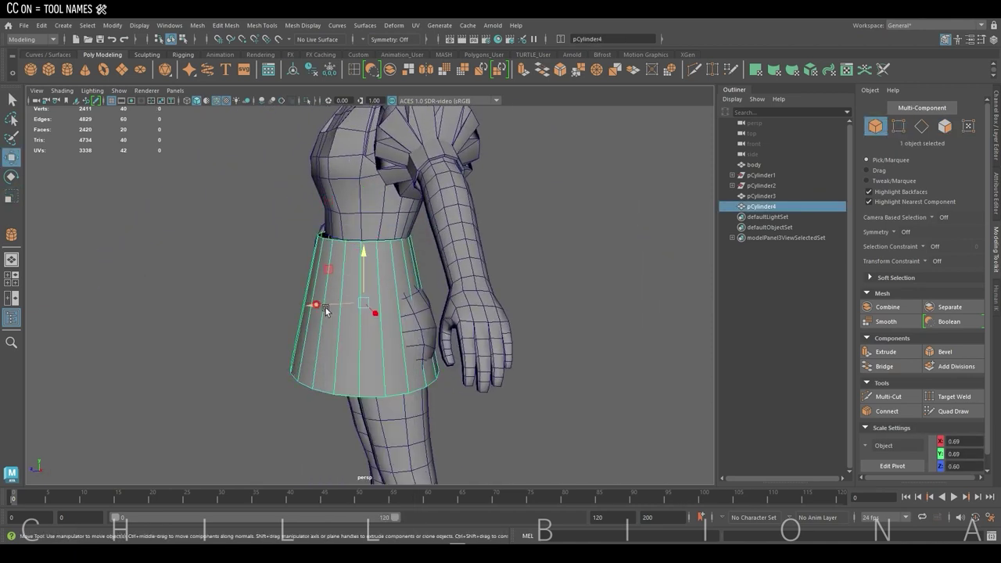
pyautogui.moveTo(325, 307); pyautogui.dragTo(321, 307)
pyautogui.keyDown('shift'); pyautogui.moveTo(441, 164); pyautogui.dragTo(348, 298, button='right'); pyautogui.keyUp('shift')
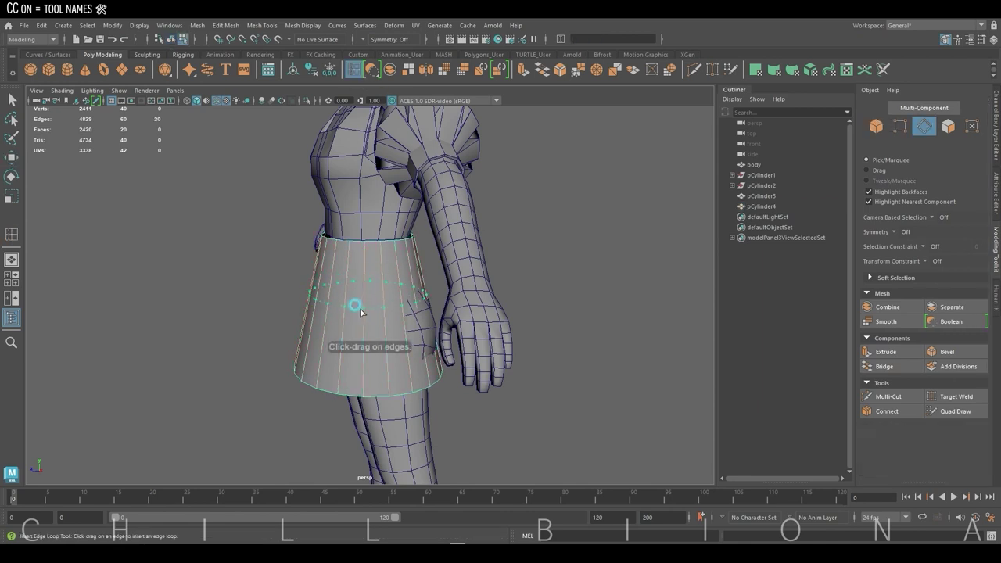
pyautogui.press('w')
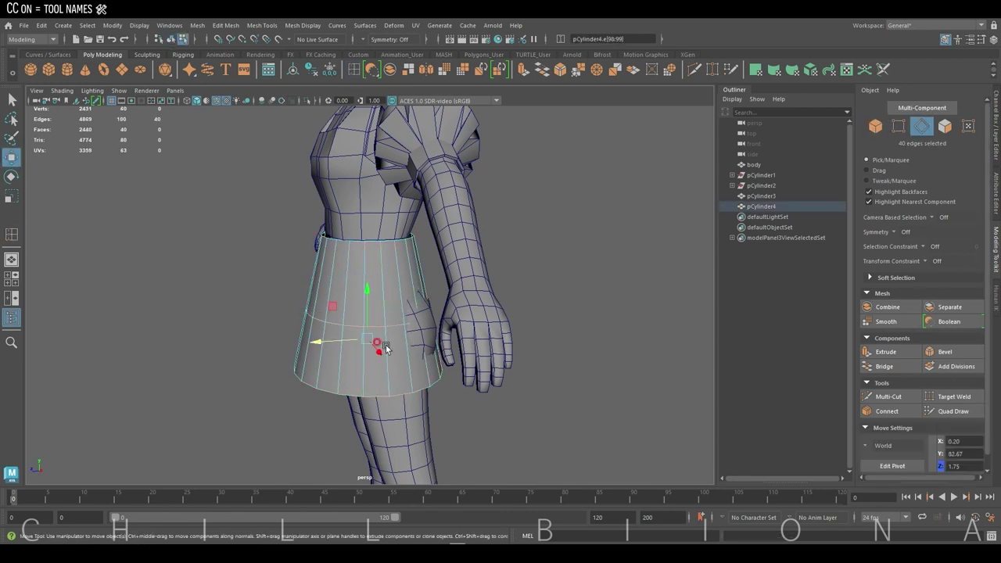
pyautogui.moveTo(385, 348)
pyautogui.mouseDown()
pyautogui.moveTo(324, 339)
pyautogui.moveTo(397, 331)
pyautogui.moveTo(349, 298)
pyautogui.moveTo(369, 306)
pyautogui.moveTo(218, 257)
pyautogui.moveTo(452, 275)
pyautogui.mouseUp()
# Scale the bottom edge loop out into a wide hem and move the middle loop to shape the flare
pyautogui.scroll(-5, 348, 298)
pyautogui.doubleClick(367, 305)
pyautogui.press('r')
pyautogui.press('w')
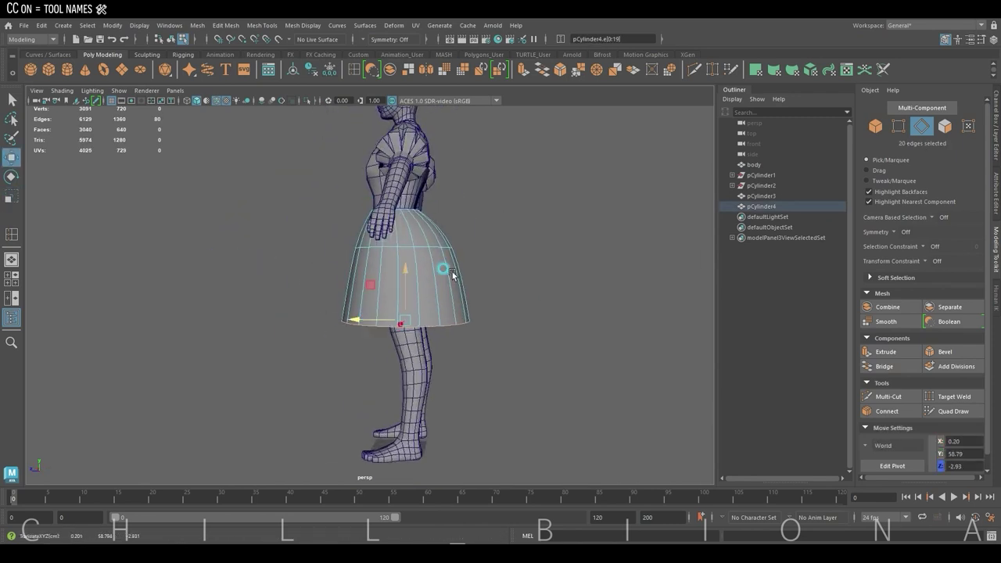
pyautogui.doubleClick(417, 250)
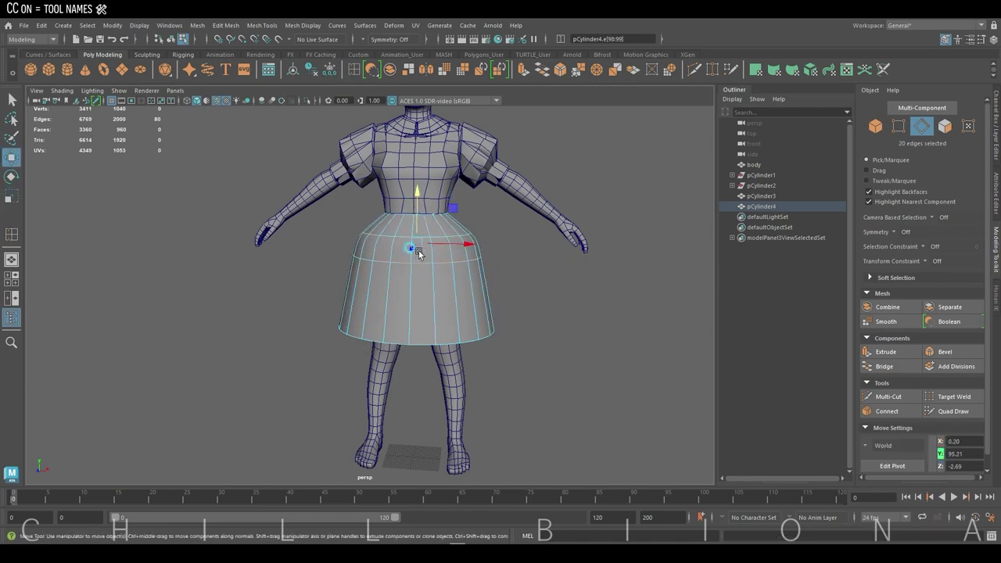
pyautogui.keyDown('alt'); pyautogui.moveTo(420, 252); pyautogui.dragTo(415, 286); pyautogui.keyUp('alt')
pyautogui.doubleClick(415, 286)
pyautogui.press('r')
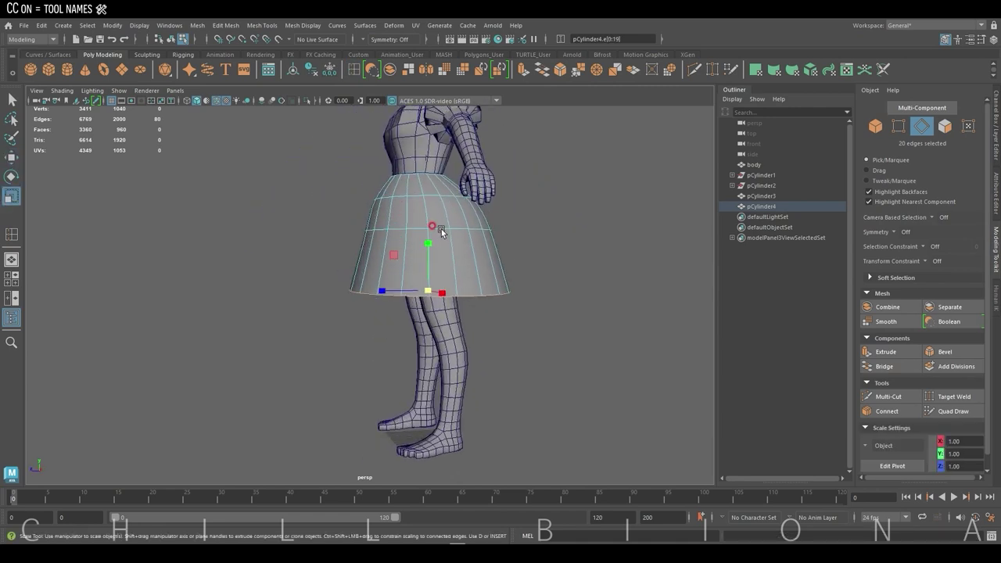
pyautogui.doubleClick(442, 230)
pyautogui.press('w')
pyautogui.keyDown('alt'); pyautogui.moveTo(422, 185); pyautogui.dragTo(454, 226); pyautogui.keyUp('alt')
# Select the edge loop at the bodice waist
pyautogui.click(425, 208)
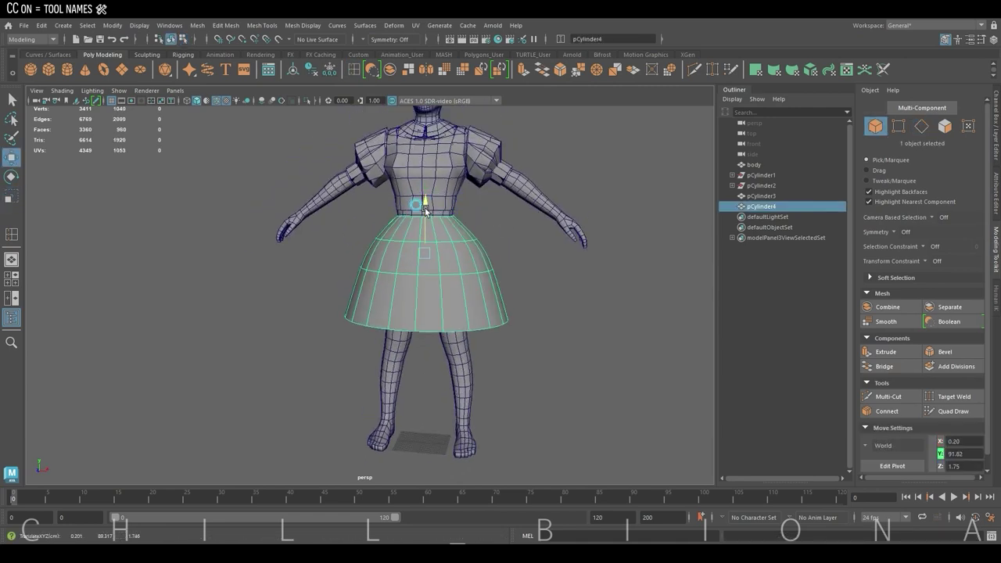
pyautogui.scroll(5, 425, 208)
pyautogui.rightClick(430, 211)
pyautogui.click(429, 179)
pyautogui.doubleClick(429, 211)
pyautogui.moveTo(430, 212); pyautogui.dragTo(380, 192, button='right')
# Adjust the bodice waist vertices and extrude the waist edge loop
pyautogui.click(400, 209)
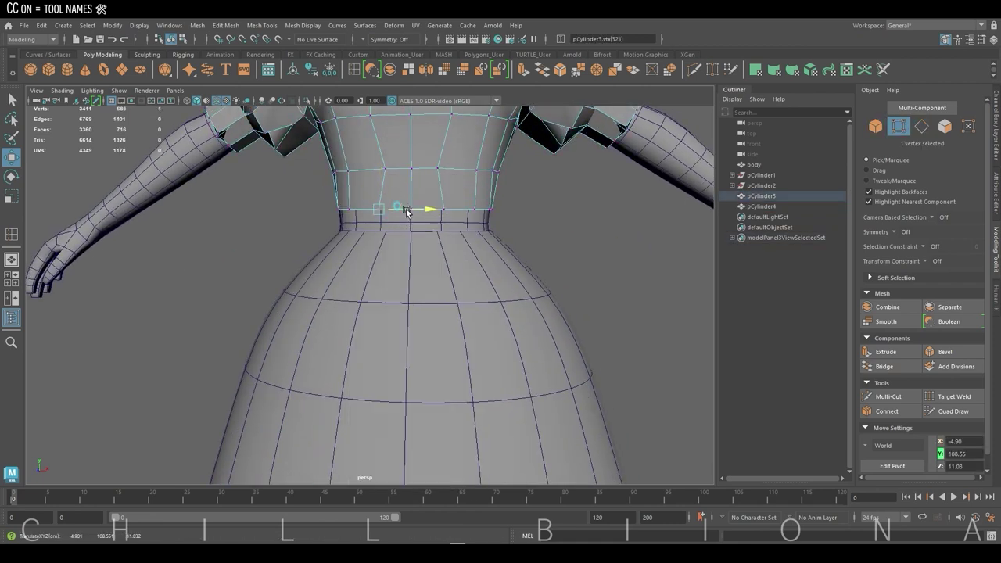
pyautogui.moveTo(451, 200); pyautogui.dragTo(450, 205, button='middle')
pyautogui.doubleClick(402, 209)
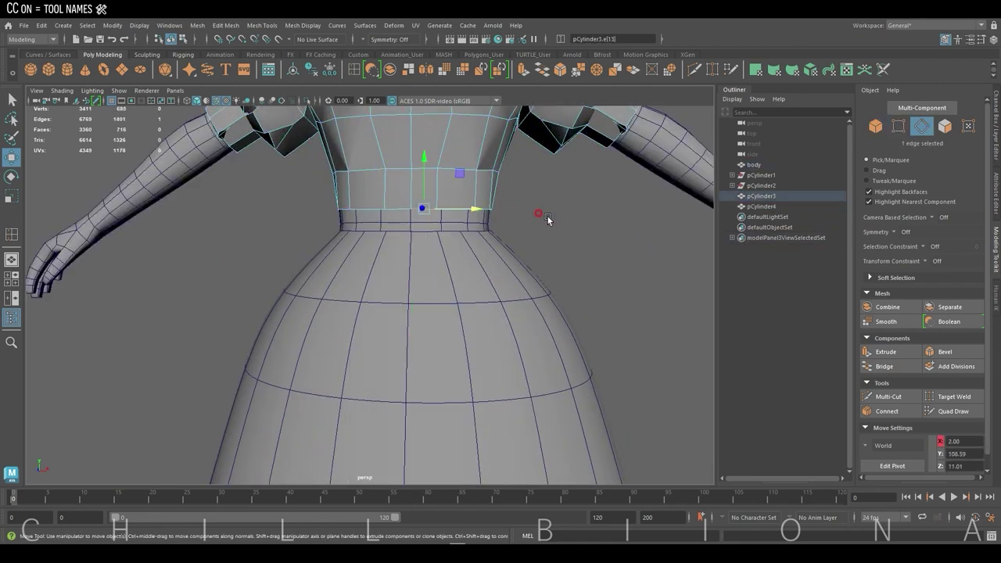
pyautogui.click(530, 75)
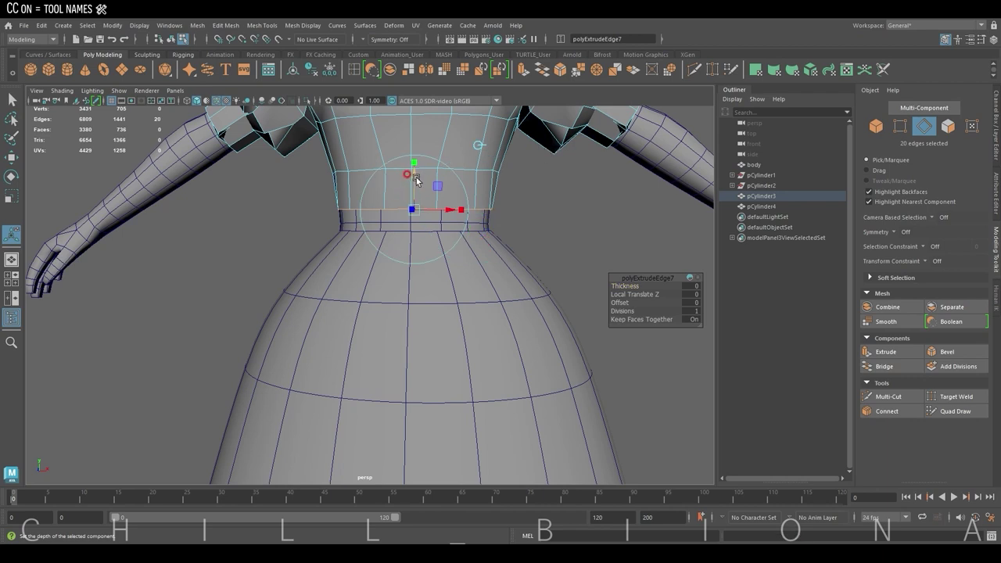
pyautogui.click(550, 227)
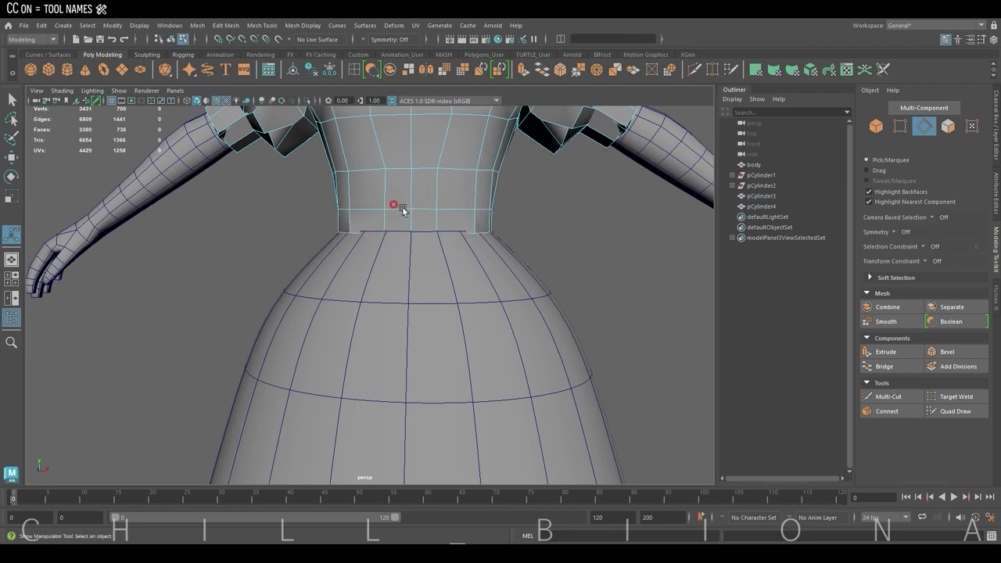
# Bevel the waist edge loop and scale the new loop outward into a raised band
pyautogui.click(560, 70)
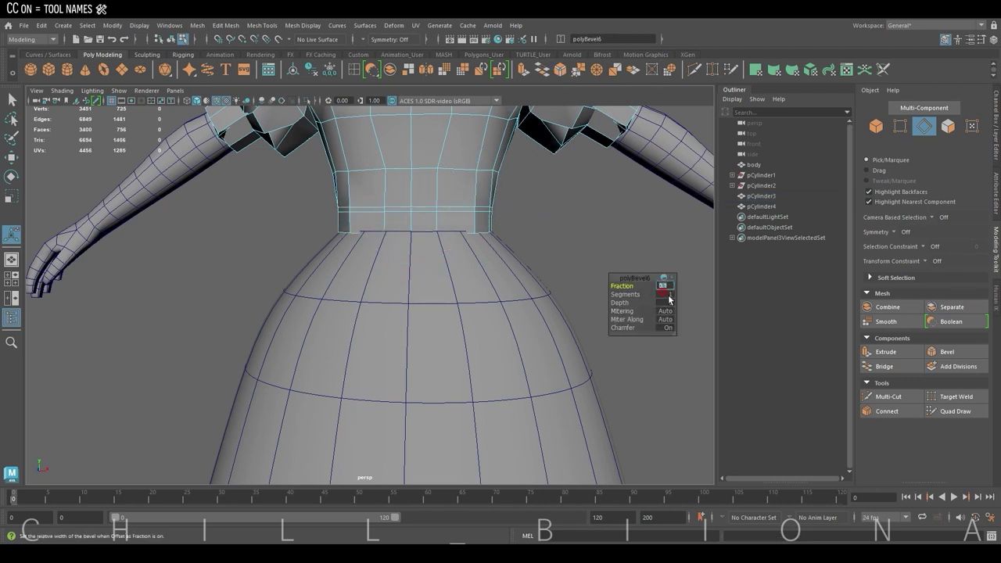
pyautogui.scroll(3, 405, 211)
pyautogui.doubleClick(425, 207)
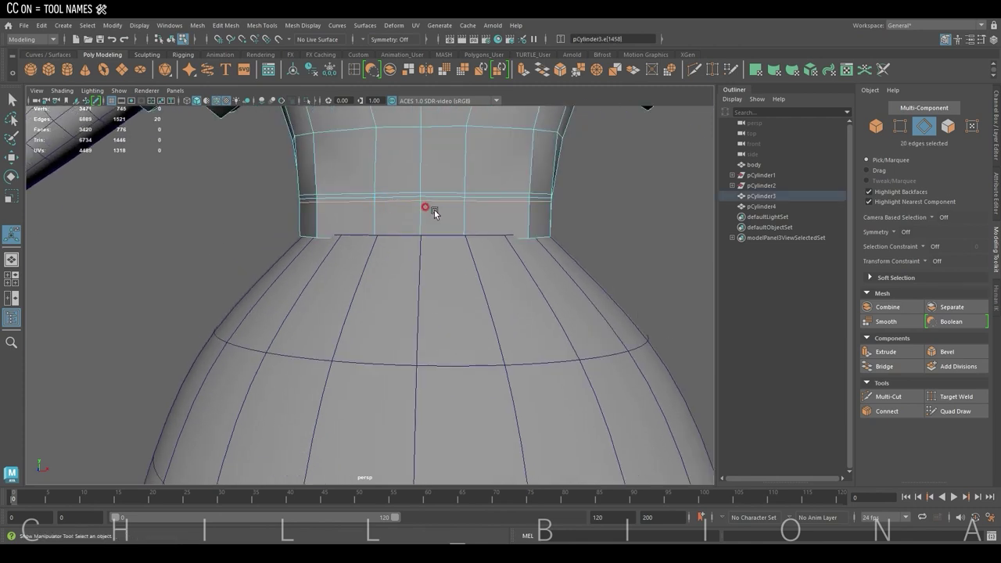
pyautogui.press('r')
pyautogui.moveTo(412, 233)
pyautogui.keyDown('shift'); pyautogui.mouseDown()
pyautogui.moveTo(424, 219)
pyautogui.moveTo(569, 191)
pyautogui.mouseUp(); pyautogui.keyUp('shift')
pyautogui.press('w')
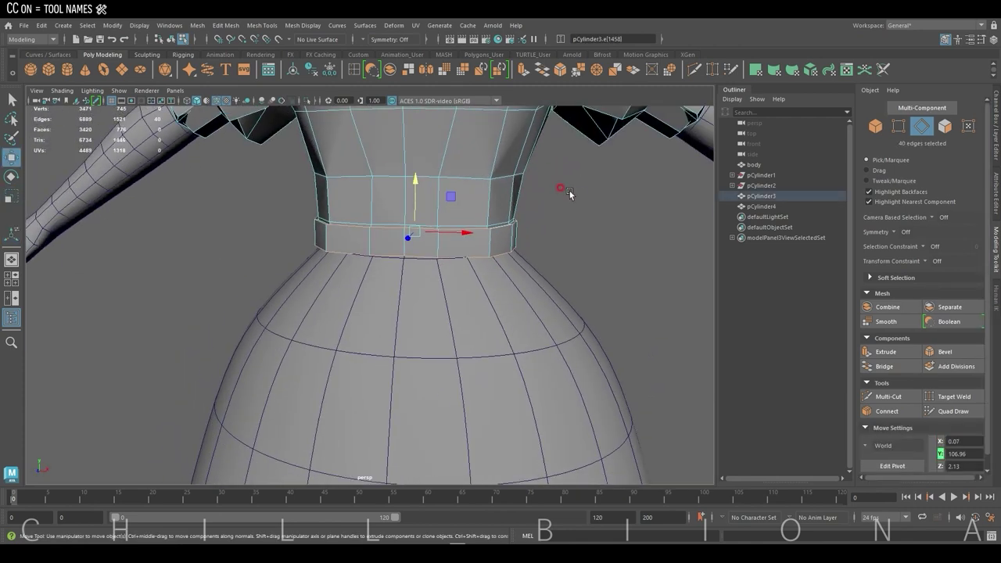
# Reselect the edge loop around the waistband and view it from above
pyautogui.press('F8')
pyautogui.click(501, 215)
pyautogui.click(554, 219)
pyautogui.keyDown('alt'); pyautogui.moveTo(447, 219); pyautogui.dragTo(435, 222); pyautogui.keyUp('alt')
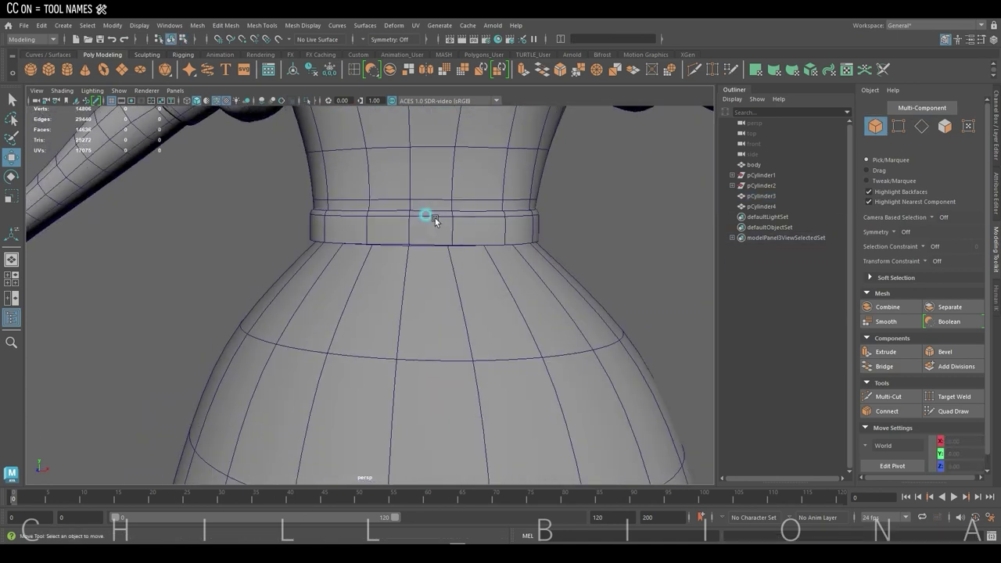
pyautogui.moveTo(434, 216); pyautogui.dragTo(436, 188, button='right')
pyautogui.doubleClick(429, 207)
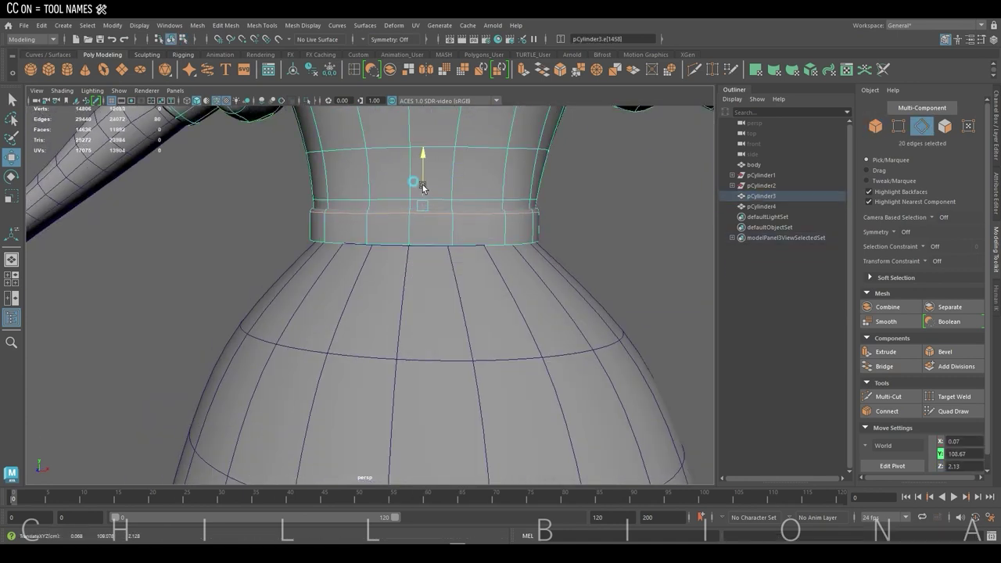
pyautogui.keyDown('alt'); pyautogui.moveTo(438, 193); pyautogui.dragTo(414, 227); pyautogui.keyUp('alt')
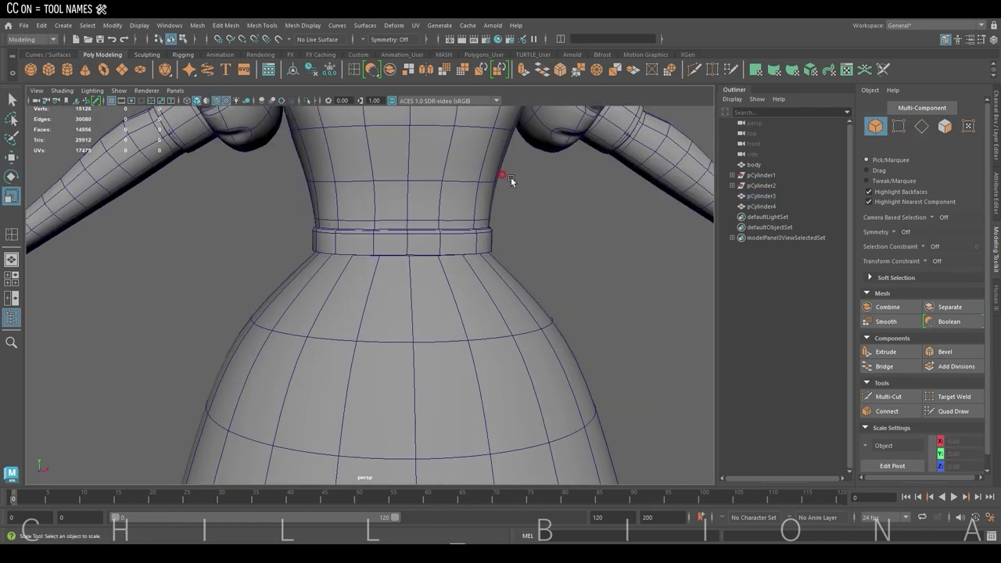
# Select the skirt's top edge loop and scale it to sit under the waistband
pyautogui.click(396, 282)
pyautogui.press('w')
pyautogui.keyDown('alt'); pyautogui.moveTo(403, 306); pyautogui.dragTo(336, 246); pyautogui.keyUp('alt')
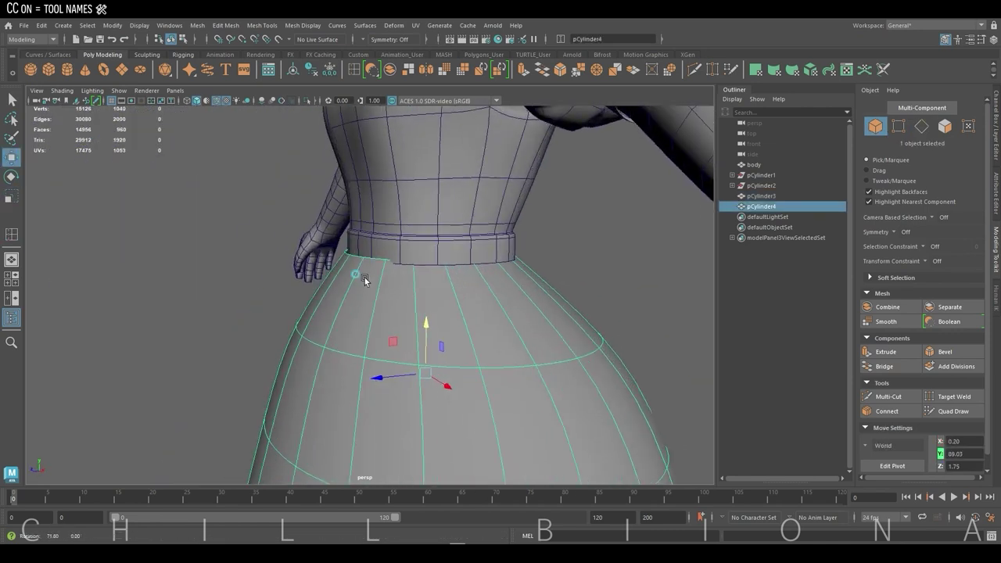
pyautogui.moveTo(336, 246); pyautogui.dragTo(348, 225, button='right')
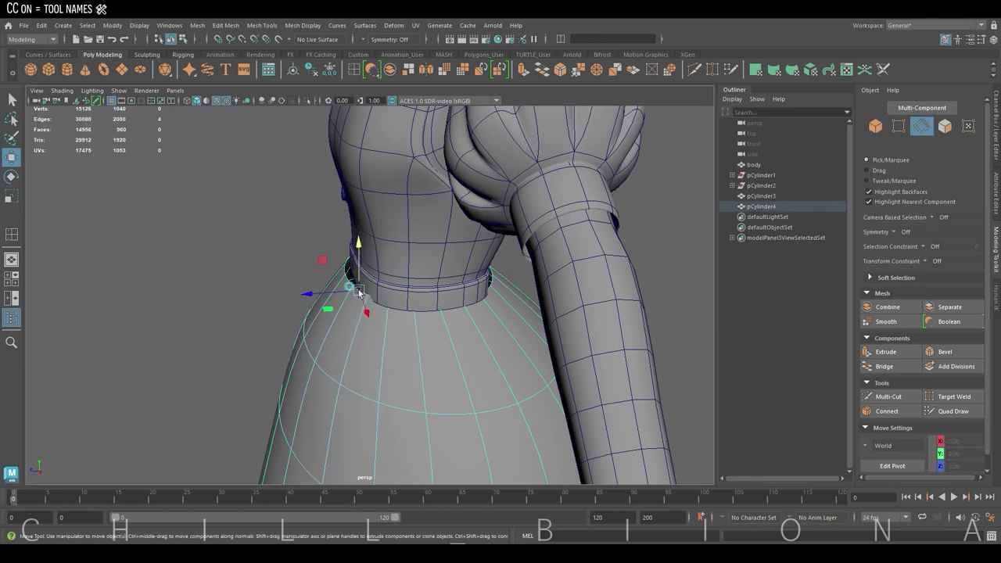
pyautogui.doubleClick(358, 273)
pyautogui.press('r')
pyautogui.press('f')
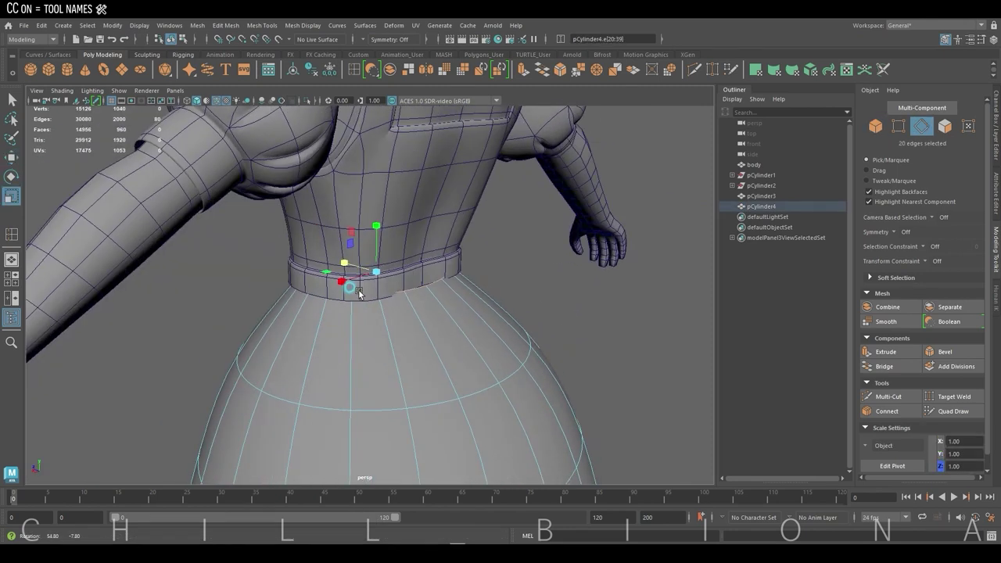
pyautogui.moveTo(354, 288)
pyautogui.keyDown('alt'); pyautogui.mouseDown()
pyautogui.moveTo(415, 286)
pyautogui.moveTo(331, 216)
pyautogui.moveTo(331, 268)
pyautogui.moveTo(368, 263)
pyautogui.moveTo(367, 274)
pyautogui.mouseUp(); pyautogui.keyUp('alt')
# Extrude the waistband's bottom edge loop with a negative Thickness to give it depth
pyautogui.click(393, 276)
pyautogui.press('w')
pyautogui.click(395, 255)
pyautogui.press('F9')
pyautogui.click(366, 274)
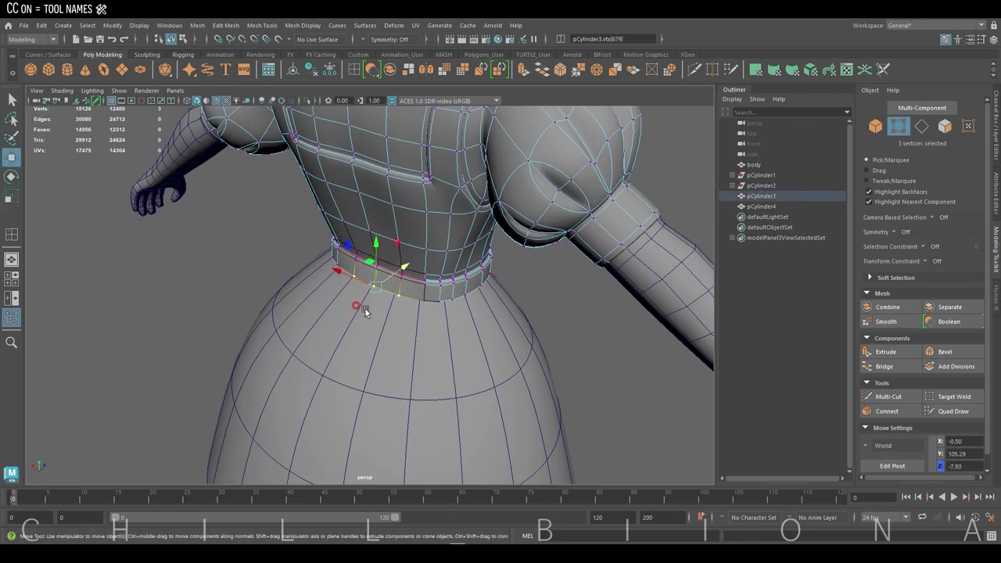
pyautogui.press('f')
pyautogui.press('F10')
pyautogui.doubleClick(476, 212)
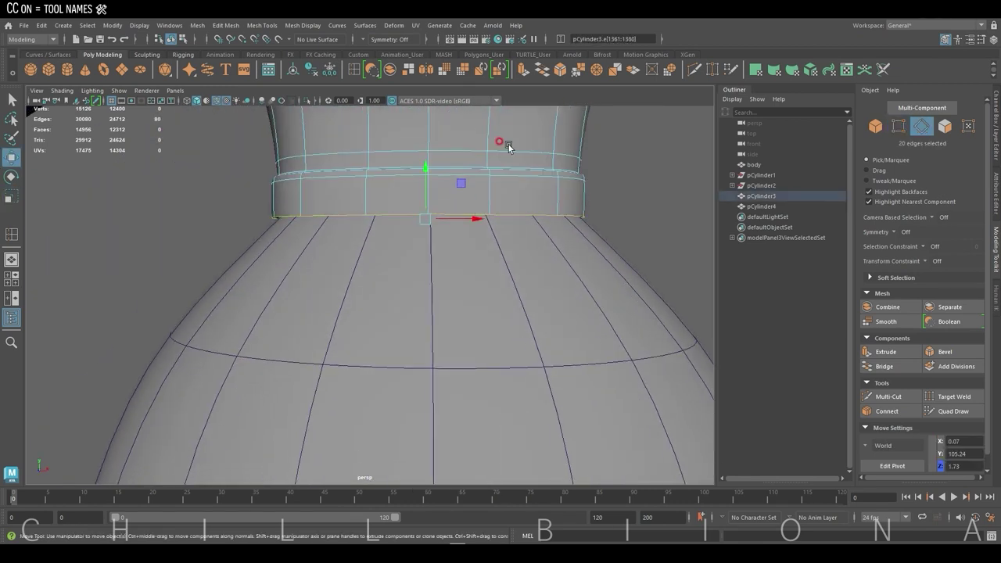
pyautogui.hotkey('ctrl', 'e')
pyautogui.click(618, 286)
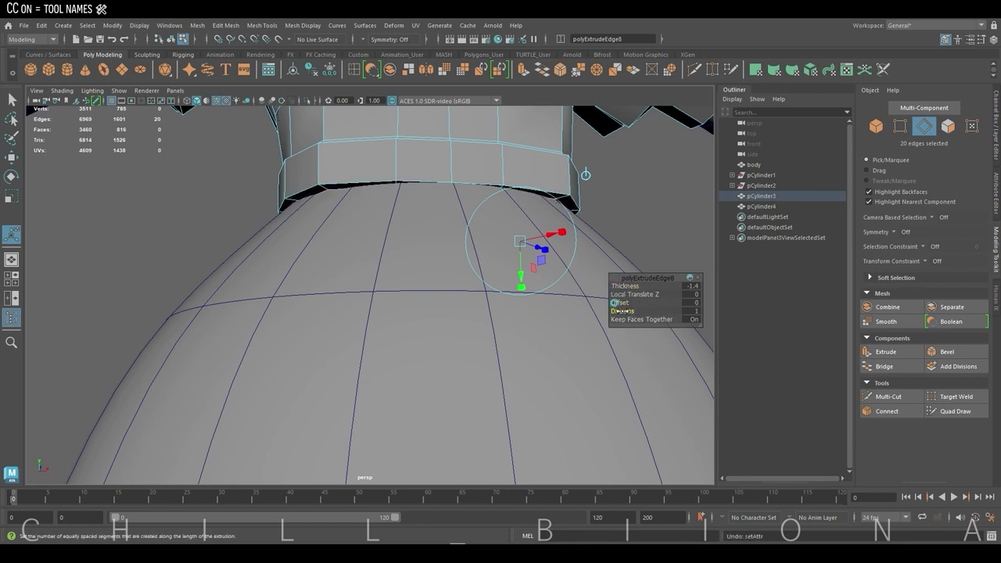
# Insert an extra edge loop around the waistband
pyautogui.press('F8')
pyautogui.moveTo(469, 163)
pyautogui.keyDown('alt'); pyautogui.mouseDown()
pyautogui.moveTo(494, 205)
pyautogui.moveTo(456, 167)
pyautogui.moveTo(500, 177)
pyautogui.mouseUp(); pyautogui.keyUp('alt')
pyautogui.scroll(-2, 493, 204)
pyautogui.scroll(2, 419, 205)
pyautogui.click(495, 201)
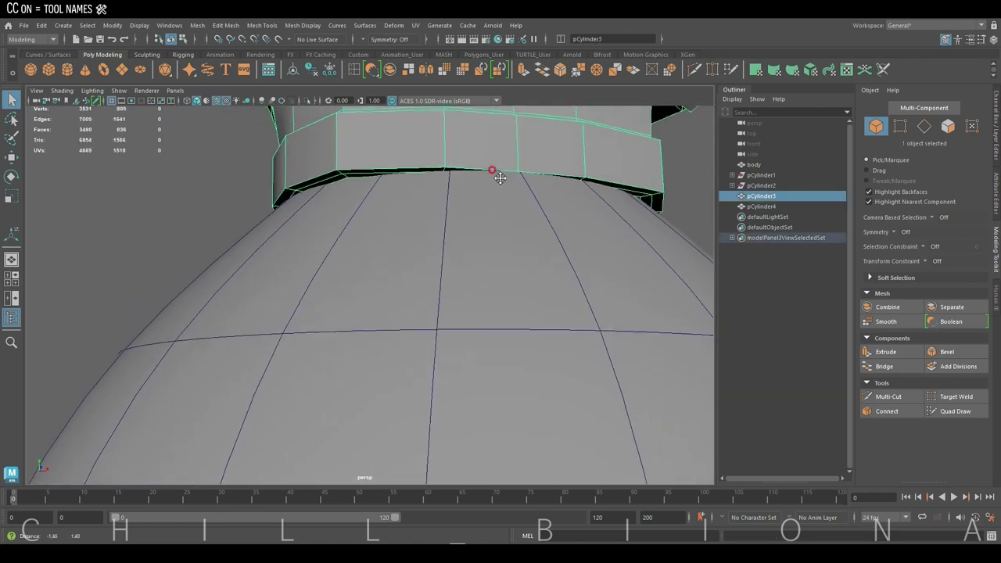
pyautogui.keyDown('alt'); pyautogui.moveTo(500, 178); pyautogui.dragTo(370, 173, button='middle'); pyautogui.keyUp('alt')
pyautogui.moveTo(371, 179); pyautogui.dragTo(368, 144, button='right')
pyautogui.doubleClick(364, 177)
pyautogui.press('r')
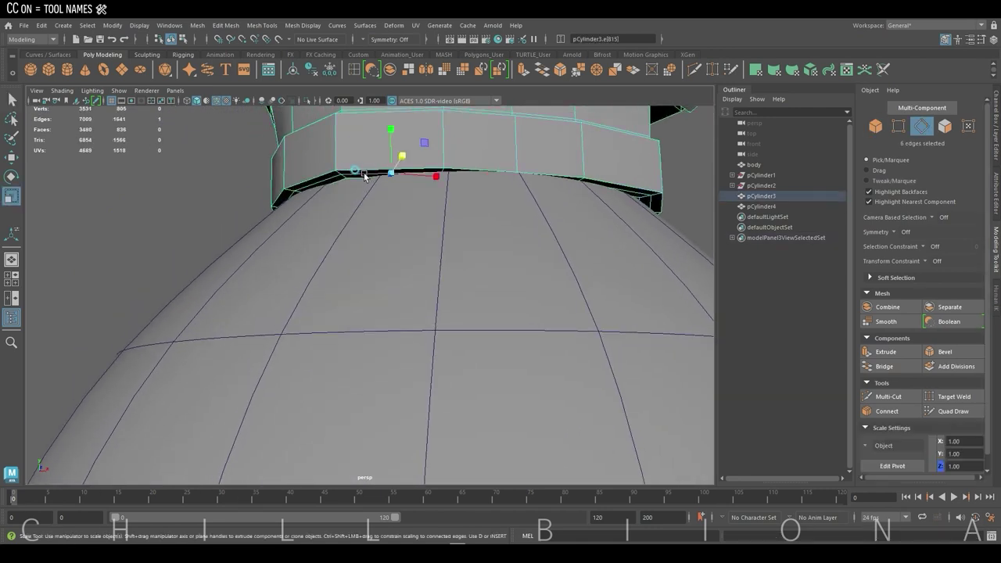
pyautogui.click(353, 69)
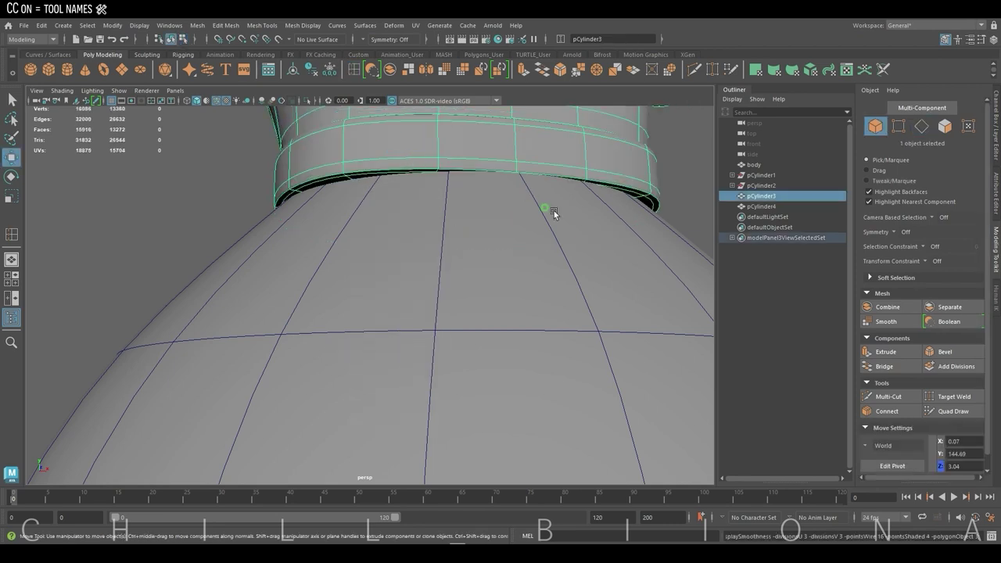
pyautogui.keyDown('alt'); pyautogui.moveTo(552, 212); pyautogui.dragTo(391, 248); pyautogui.keyUp('alt')
# Select the skirt object and zoom out to its hem
pyautogui.scroll(-3, 407, 249)
pyautogui.click(425, 248)
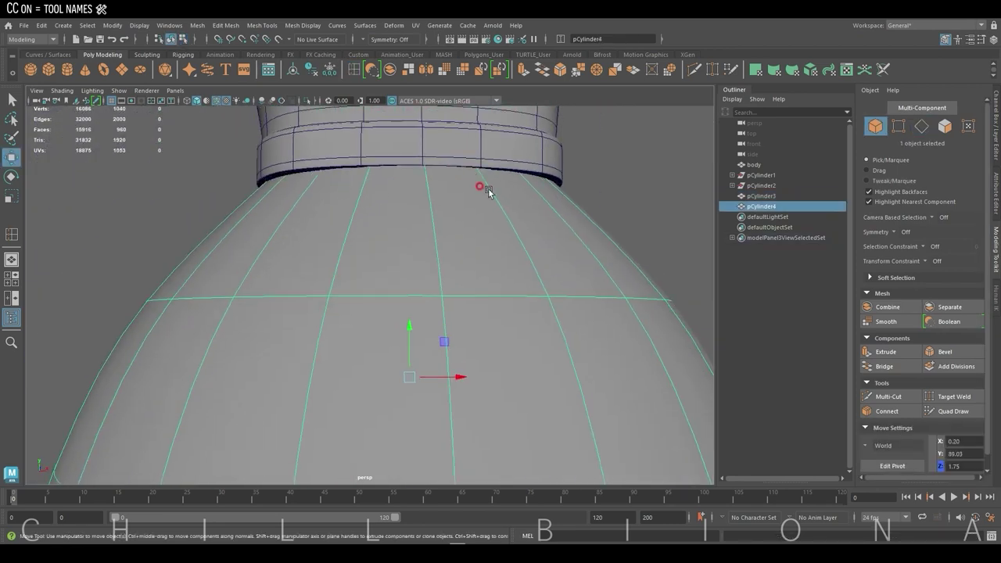
pyautogui.scroll(-4, 437, 234)
pyautogui.moveTo(426, 345); pyautogui.dragTo(425, 345)
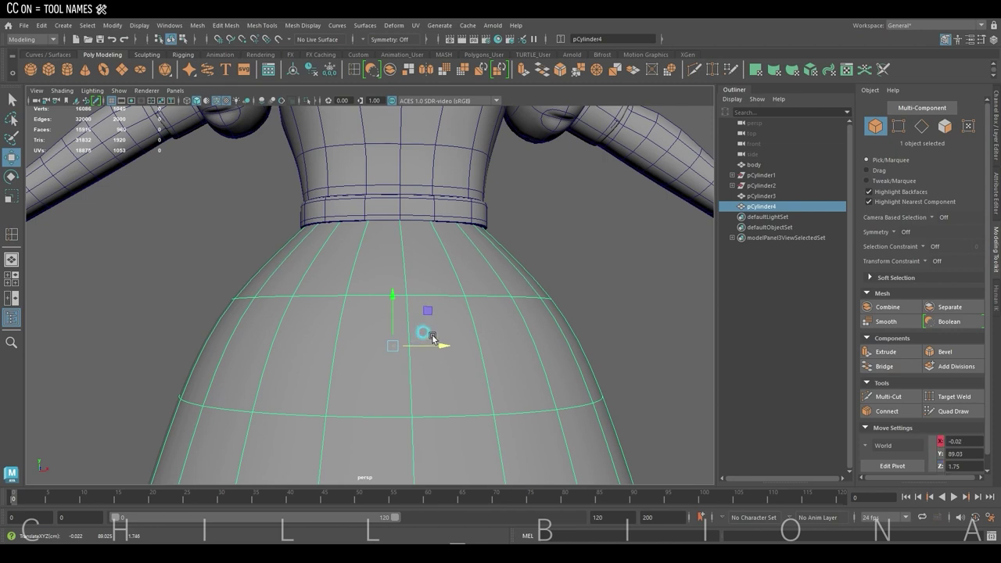
# Scale the skirt hem slightly wider and move the middle skirt loop for a fuller bell shape
pyautogui.press('r')
pyautogui.moveTo(371, 317); pyautogui.dragTo(377, 321)
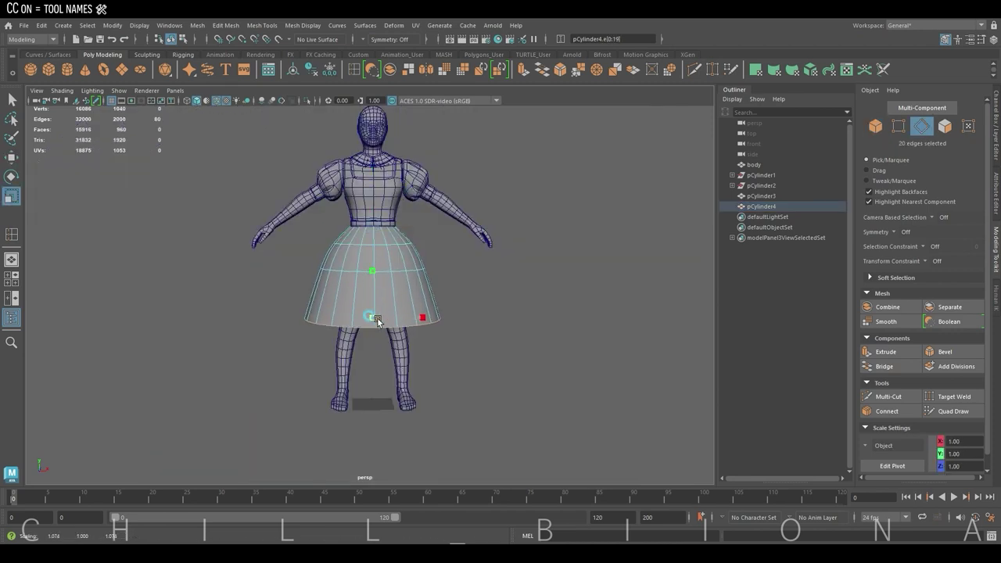
pyautogui.doubleClick(427, 272)
pyautogui.moveTo(426, 272)
pyautogui.keyDown('alt'); pyautogui.mouseDown()
pyautogui.moveTo(401, 271)
pyautogui.moveTo(376, 234)
pyautogui.mouseUp(); pyautogui.keyUp('alt')
pyautogui.press('w')
pyautogui.press('F8')
pyautogui.press('r')
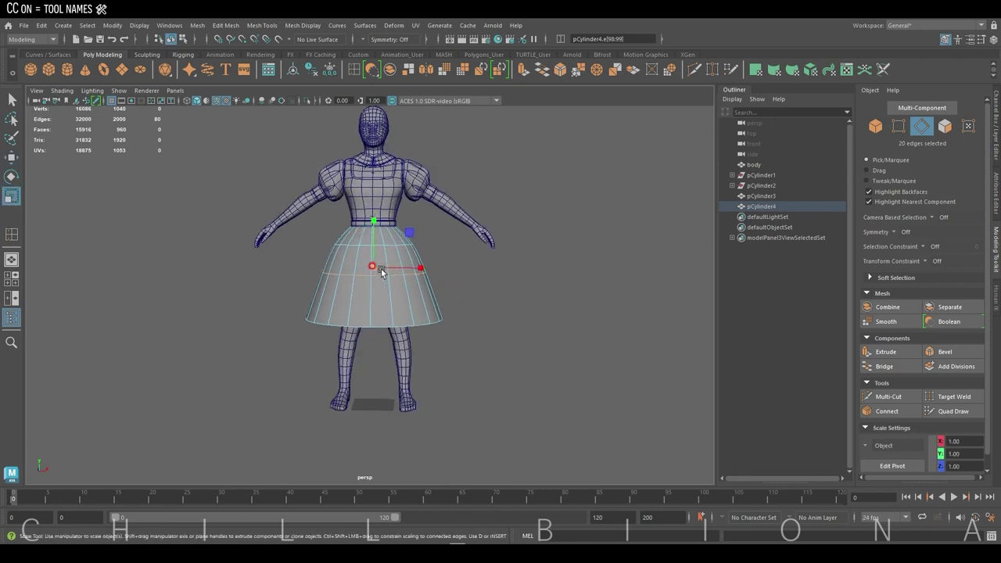
# Frame the waist area and switch the skirt to edge editing
pyautogui.click(429, 216)
pyautogui.press('f')
pyautogui.scroll(-3, 429, 217)
pyautogui.press('w')
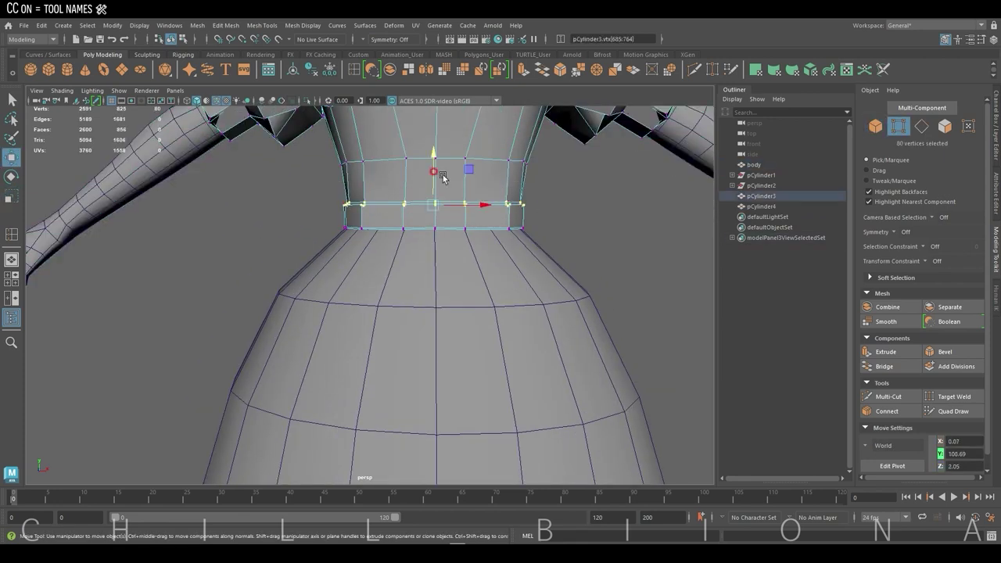
pyautogui.press('F8')
pyautogui.scroll(-3, 458, 244)
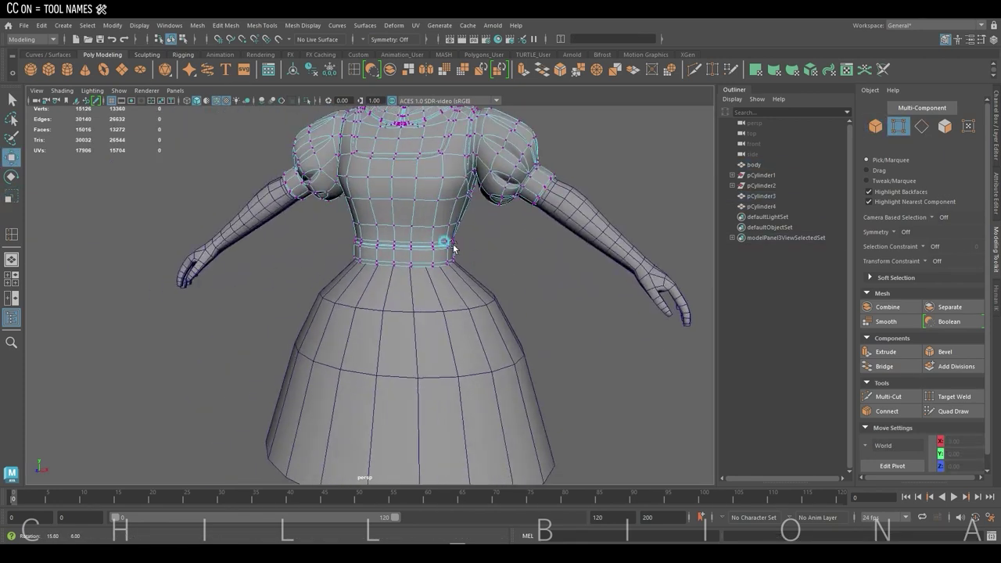
pyautogui.moveTo(503, 206); pyautogui.dragTo(503, 181, button='right')
pyautogui.press('f')
# Select a ring of six vertical skirt edges to prepare the pleats
pyautogui.click(354, 218)
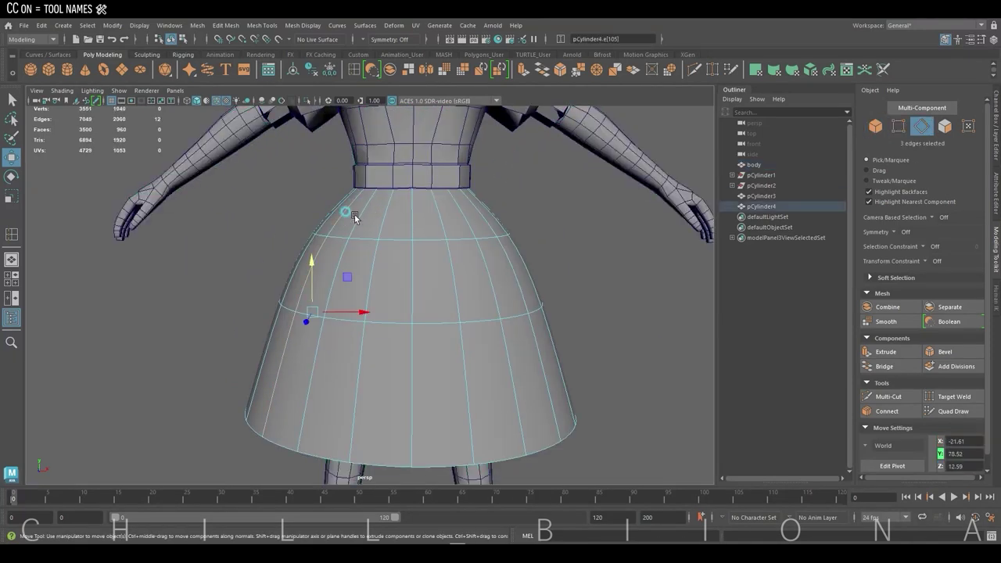
pyautogui.keyDown('shift'); pyautogui.click(503, 212); pyautogui.keyUp('shift')
pyautogui.scroll(-2, 429, 229)
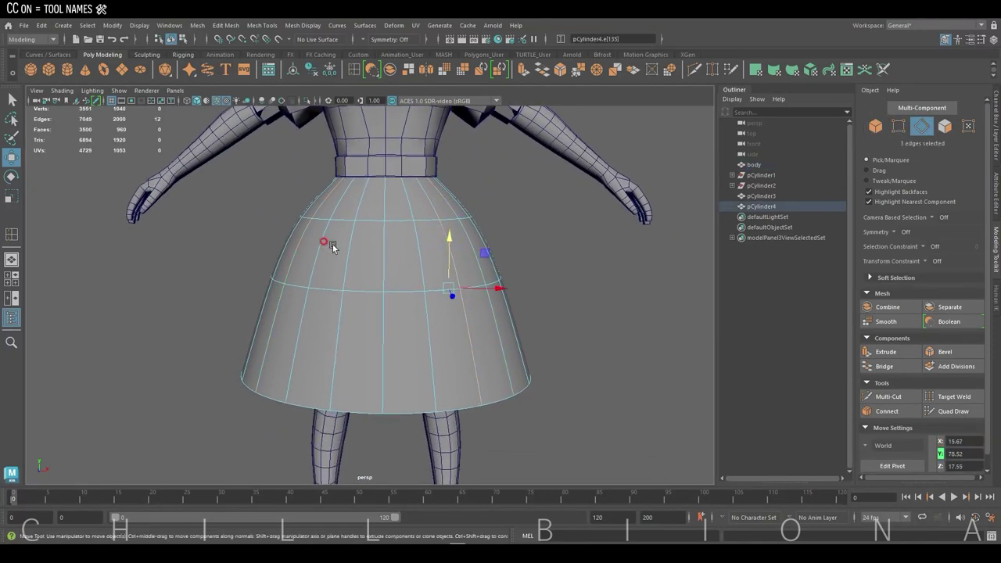
pyautogui.scroll(-2, 469, 194)
pyautogui.click(465, 236)
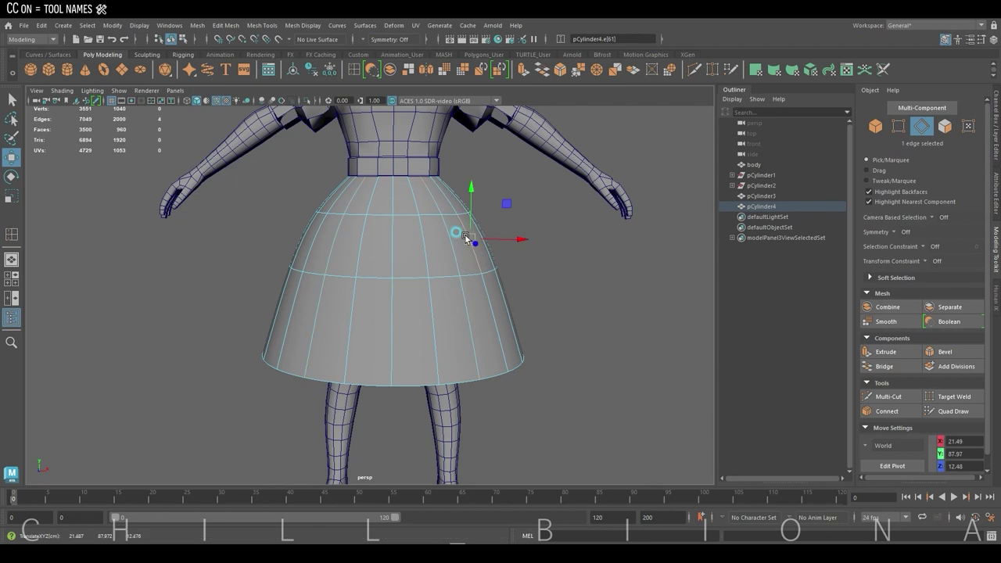
pyautogui.hotkey('ctrl', 'z')
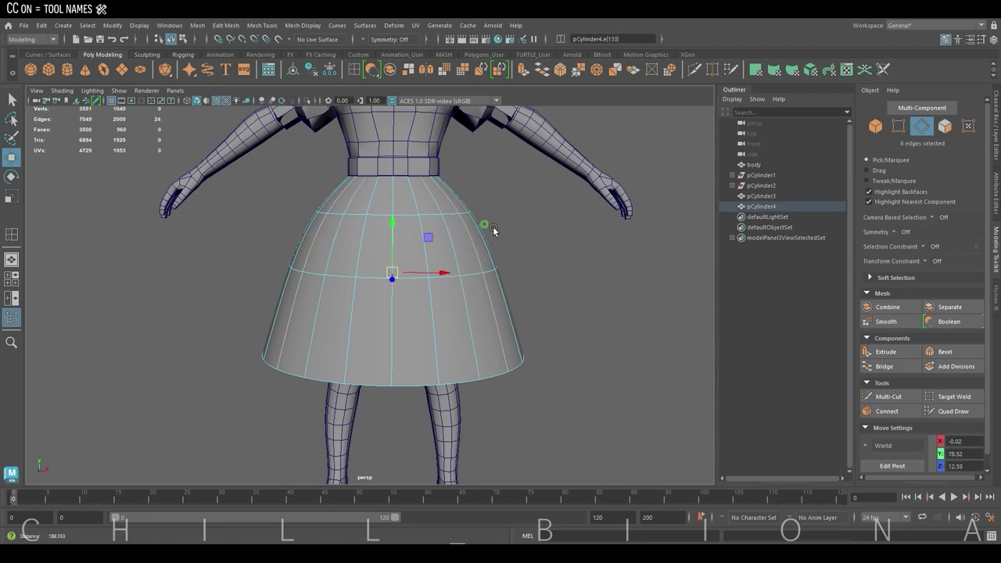
# Bevel the selected skirt edges with Fraction 0.3 and 2 segments
pyautogui.scroll(-1, 493, 225)
pyautogui.click(571, 71)
pyautogui.write('0.3')
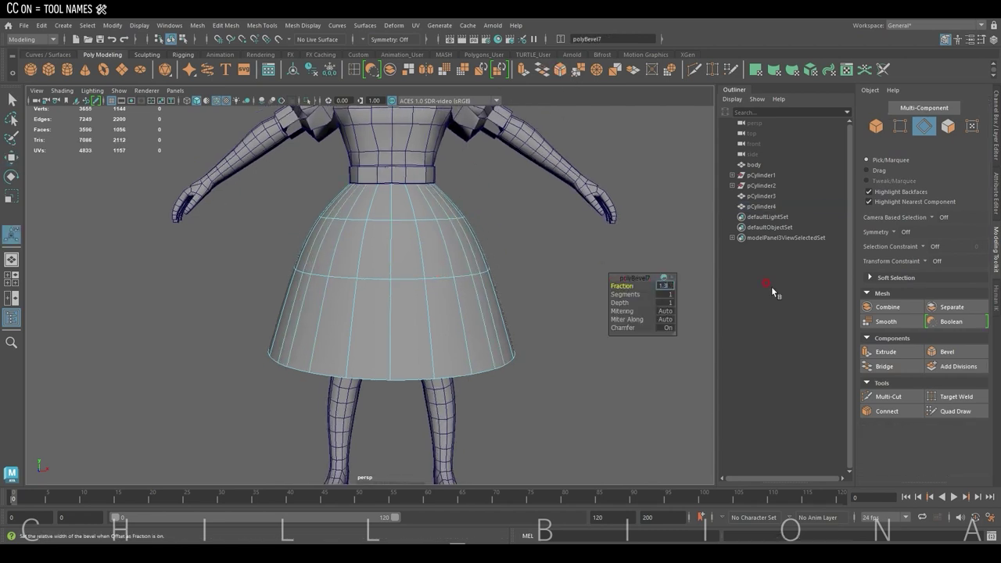
pyautogui.press('Tab')
pyautogui.write('2')
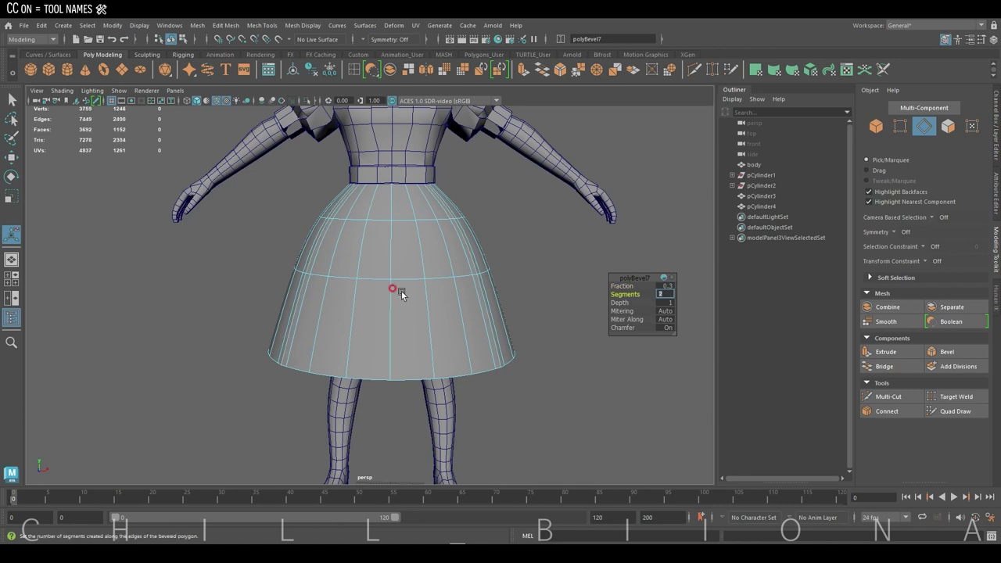
pyautogui.press('Return')
pyautogui.press('w')
pyautogui.moveTo(446, 279)
pyautogui.keyDown('alt'); pyautogui.mouseDown()
pyautogui.moveTo(346, 286)
pyautogui.moveTo(435, 284)
pyautogui.moveTo(355, 289)
pyautogui.mouseUp(); pyautogui.keyUp('alt')
pyautogui.press('r')
pyautogui.press('w')
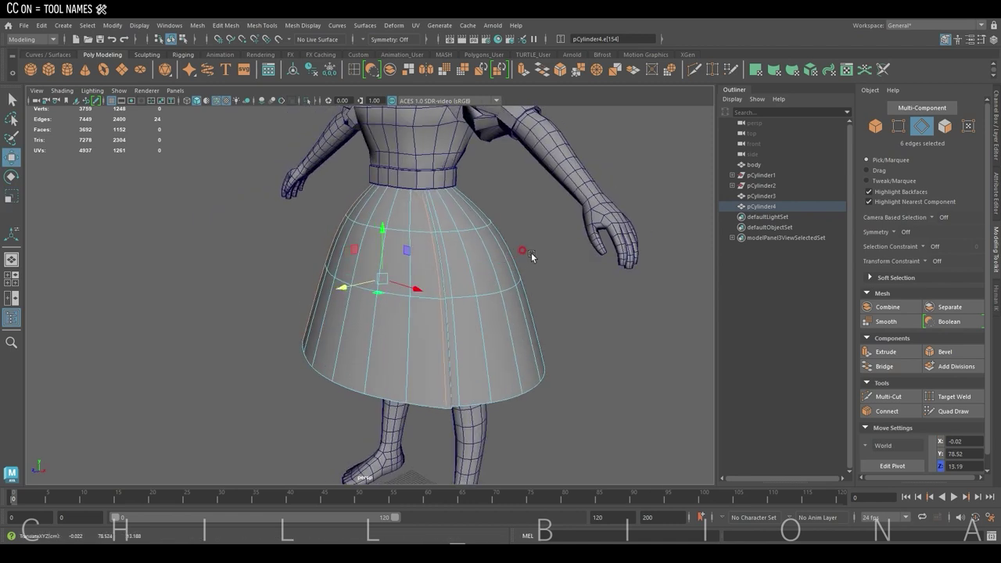
pyautogui.click(531, 253)
# Select the vertical seam and horizontal skirt loops, scaling and moving them to shape the pleat folds
pyautogui.scroll(3, 587, 219)
pyautogui.moveTo(587, 219)
pyautogui.keyDown('alt'); pyautogui.mouseDown()
pyautogui.moveTo(446, 243)
pyautogui.moveTo(396, 230)
pyautogui.moveTo(516, 253)
pyautogui.moveTo(614, 245)
pyautogui.moveTo(383, 250)
pyautogui.moveTo(431, 245)
pyautogui.moveTo(425, 308)
pyautogui.moveTo(539, 300)
pyautogui.mouseUp(); pyautogui.keyUp('alt')
pyautogui.doubleClick(386, 250)
pyautogui.press('r')
pyautogui.doubleClick(426, 313)
pyautogui.press('w')
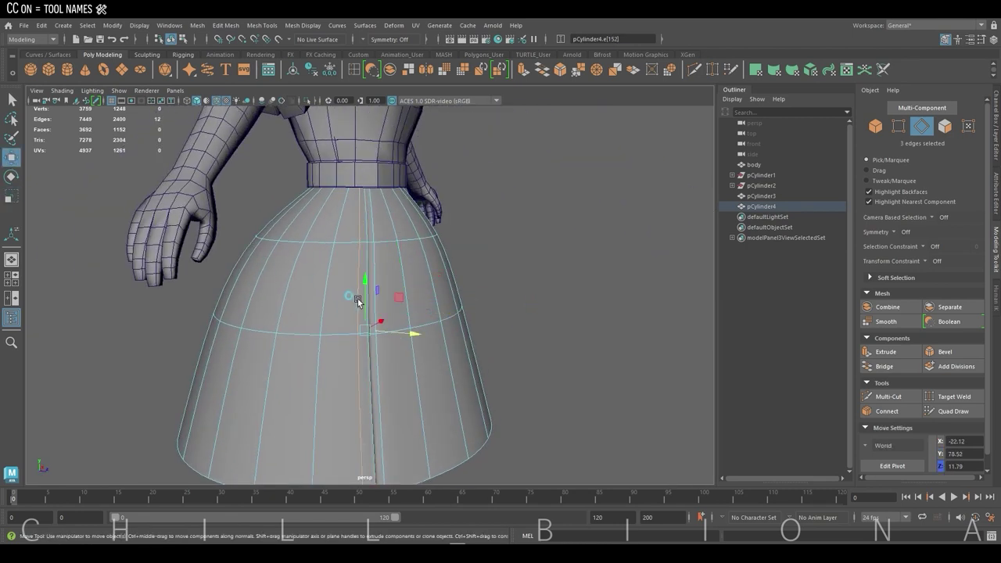
pyautogui.moveTo(357, 302)
pyautogui.keyDown('alt'); pyautogui.mouseDown()
pyautogui.moveTo(401, 281)
pyautogui.moveTo(456, 292)
pyautogui.moveTo(413, 324)
pyautogui.moveTo(430, 273)
pyautogui.moveTo(487, 263)
pyautogui.moveTo(509, 287)
pyautogui.moveTo(606, 269)
pyautogui.moveTo(362, 224)
pyautogui.mouseUp(); pyautogui.keyUp('alt')
pyautogui.keyDown('shift'); pyautogui.doubleClick(401, 281); pyautogui.keyUp('shift')
pyautogui.press('r')
pyautogui.click(510, 287)
# Pull a vertex on the skirt's top opening rim into place, then reselect the skirt
pyautogui.press('F9')
pyautogui.click(353, 219)
pyautogui.click(376, 225)
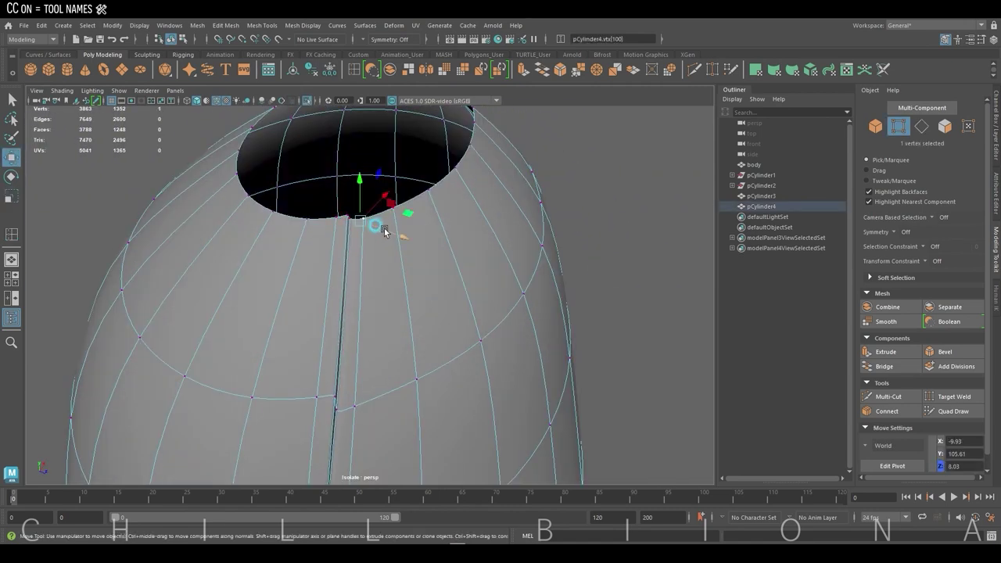
pyautogui.keyDown('alt'); pyautogui.moveTo(476, 208); pyautogui.dragTo(570, 287); pyautogui.keyUp('alt')
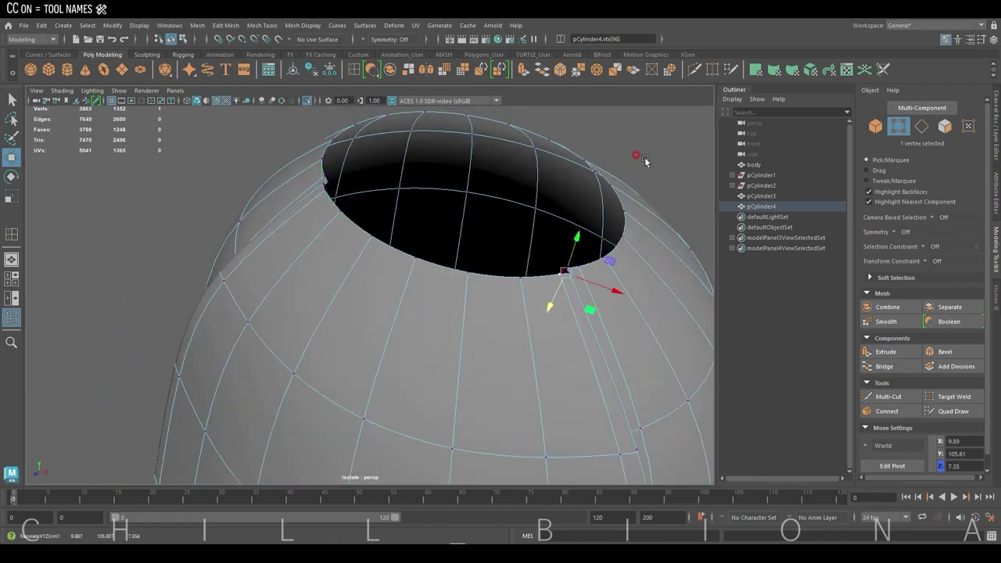
pyautogui.press('F8')
pyautogui.click(306, 100)
pyautogui.scroll(-3, 445, 219)
pyautogui.scroll(-3, 533, 208)
pyautogui.click(549, 213)
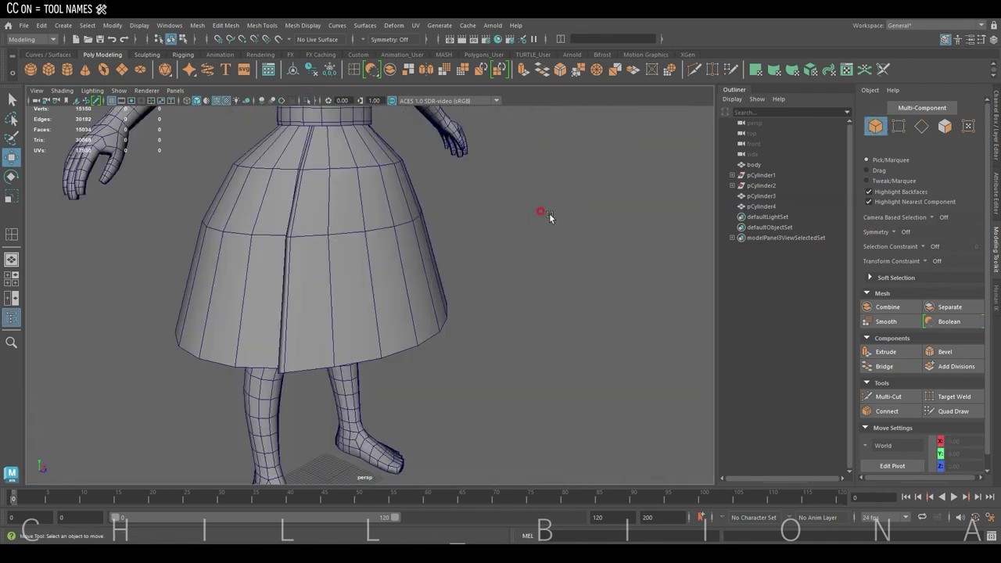
pyautogui.click(373, 295)
# With the skirt isolated, Multi-Cut new edges from the top rim down between the pleats
pyautogui.hotkey('ctrl', '1')
pyautogui.press('F10')
pyautogui.press('f')
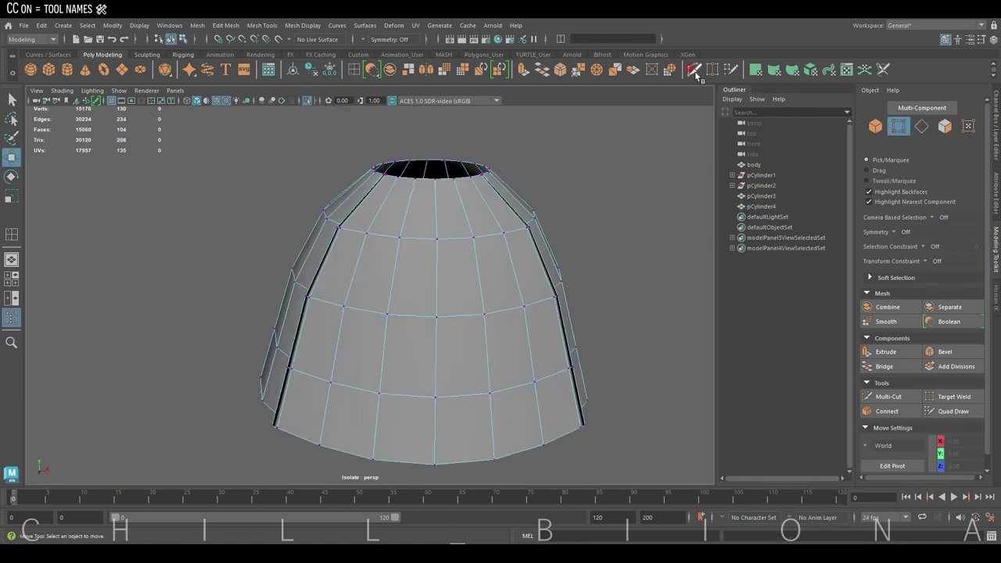
pyautogui.click(695, 71)
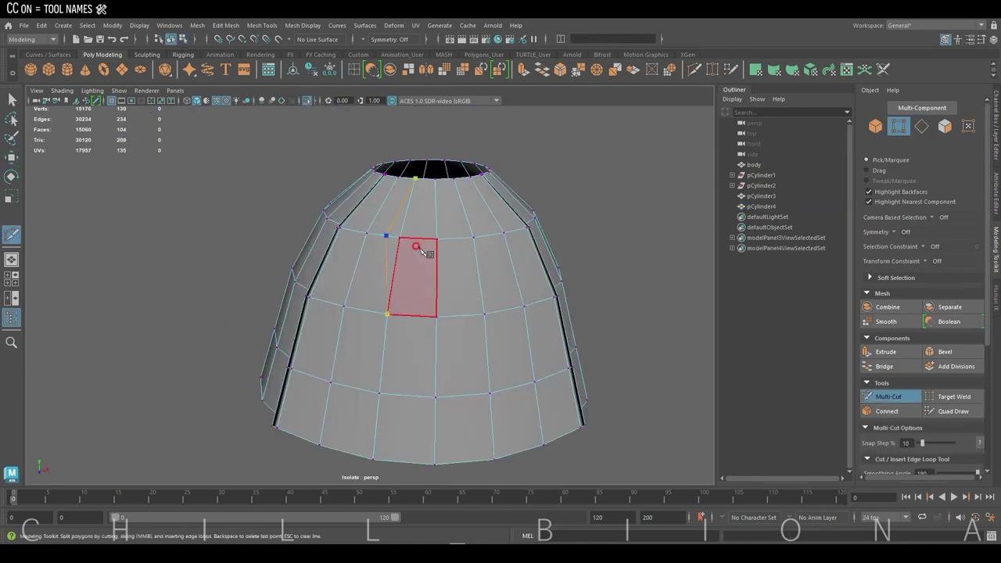
pyautogui.moveTo(425, 212)
pyautogui.keyDown('alt'); pyautogui.mouseDown()
pyautogui.moveTo(372, 171)
pyautogui.moveTo(469, 184)
pyautogui.mouseUp(); pyautogui.keyUp('alt')
pyautogui.press('Return')
pyautogui.click(473, 182)
pyautogui.click(496, 185)
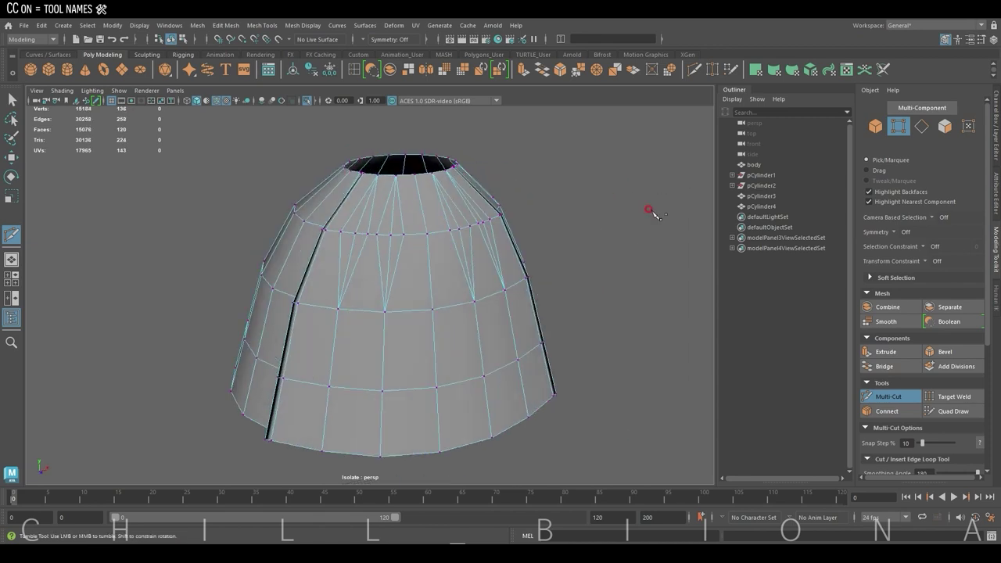
pyautogui.scroll(-3, 404, 310)
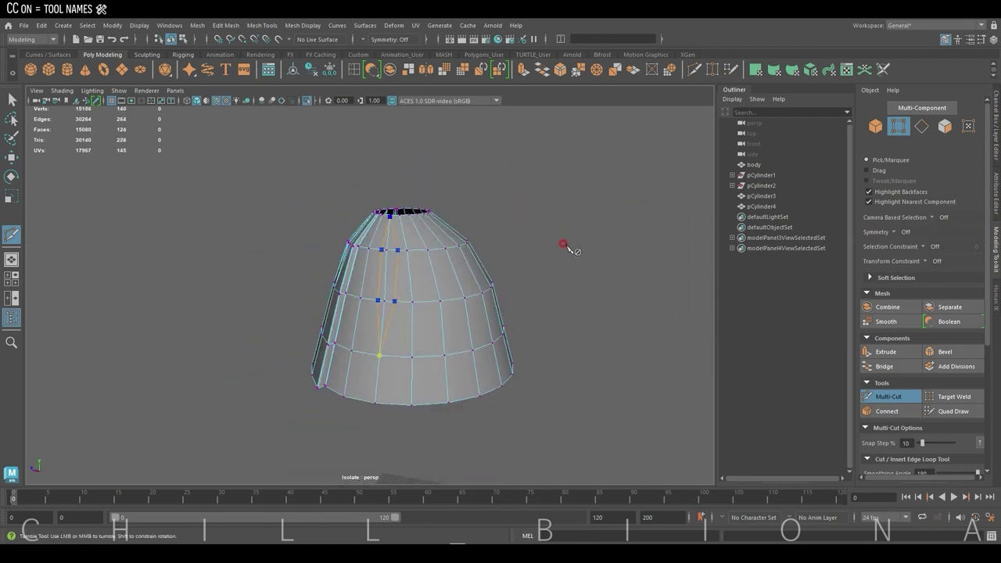
pyautogui.keyDown('alt'); pyautogui.moveTo(384, 255); pyautogui.dragTo(530, 205, button='middle'); pyautogui.keyUp('alt')
pyautogui.press('Return')
pyautogui.moveTo(456, 312)
pyautogui.keyDown('alt'); pyautogui.mouseDown()
pyautogui.moveTo(391, 224)
pyautogui.moveTo(502, 253)
pyautogui.moveTo(398, 231)
pyautogui.moveTo(381, 205)
pyautogui.moveTo(402, 339)
pyautogui.moveTo(516, 253)
pyautogui.moveTo(351, 217)
pyautogui.mouseUp(); pyautogui.keyUp('alt')
pyautogui.click(375, 202)
# Select vertices along the skirt's top opening with the Move tool
pyautogui.press('w')
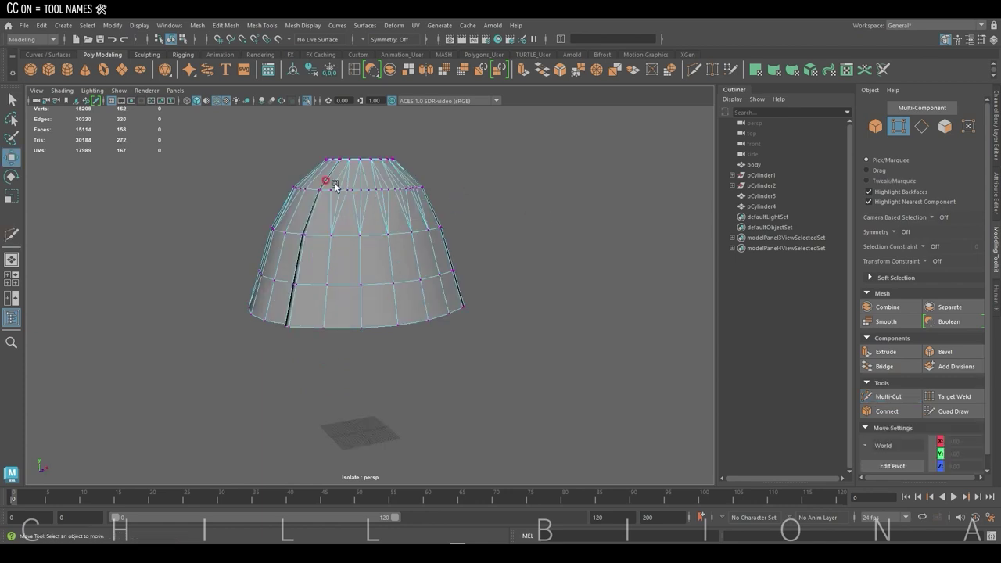
pyautogui.scroll(3, 335, 186)
pyautogui.click(414, 257)
pyautogui.moveTo(526, 154)
pyautogui.keyDown('alt'); pyautogui.mouseDown()
pyautogui.moveTo(445, 251)
pyautogui.moveTo(445, 277)
pyautogui.moveTo(469, 263)
pyautogui.mouseUp(); pyautogui.keyUp('alt')
pyautogui.click(442, 273)
pyautogui.click(447, 282)
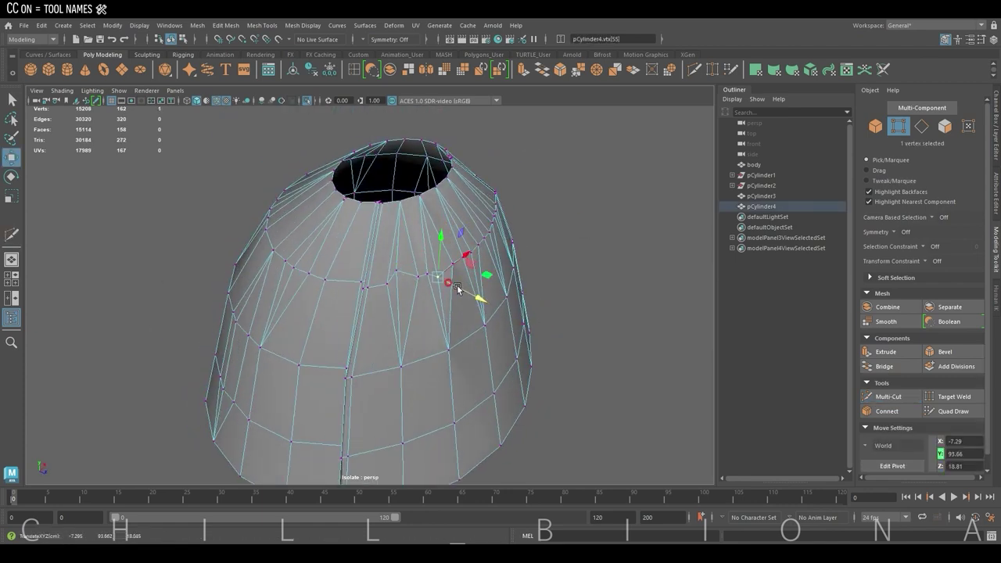
# Turn on smooth preview and select upper-skirt vertices near the waist opening
pyautogui.click(457, 217)
pyautogui.press('3')
pyautogui.moveTo(457, 218)
pyautogui.keyDown('alt'); pyautogui.mouseDown()
pyautogui.moveTo(536, 195)
pyautogui.moveTo(453, 188)
pyautogui.moveTo(529, 212)
pyautogui.moveTo(346, 217)
pyautogui.mouseUp(); pyautogui.keyUp('alt')
pyautogui.scroll(-2, 375, 190)
pyautogui.scroll(1, 522, 255)
pyautogui.click(520, 252)
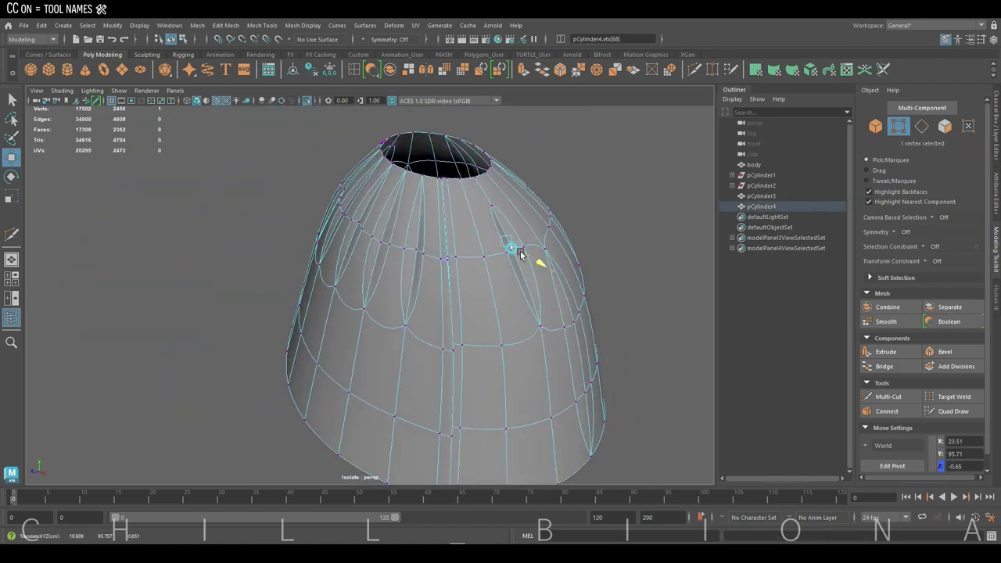
pyautogui.keyDown('alt'); pyautogui.moveTo(520, 252); pyautogui.dragTo(383, 235); pyautogui.keyUp('alt')
pyautogui.press('F8')
pyautogui.keyDown('alt'); pyautogui.moveTo(409, 186); pyautogui.dragTo(181, 156); pyautogui.keyUp('alt')
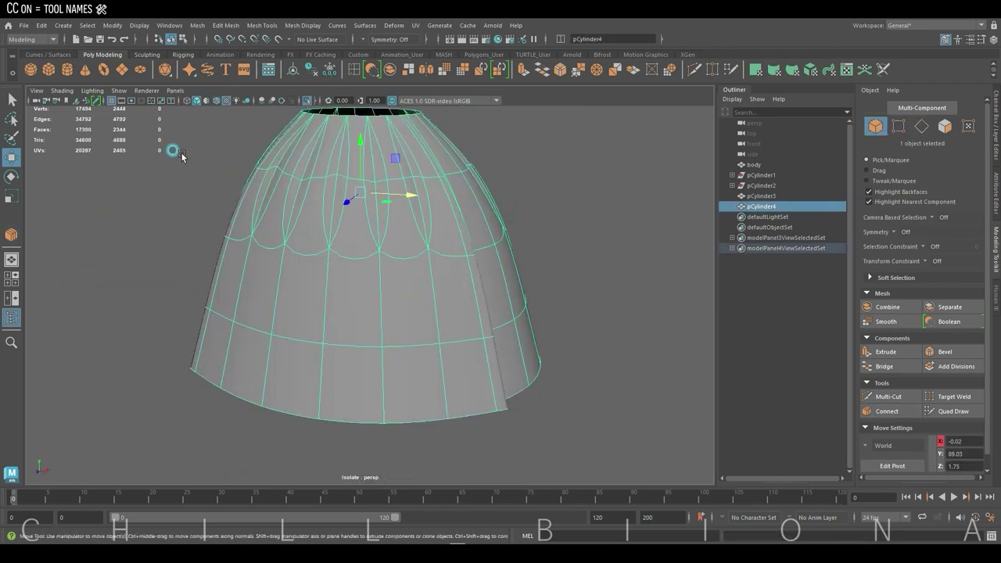
pyautogui.press('F9')
pyautogui.moveTo(429, 259)
pyautogui.keyDown('alt'); pyautogui.mouseDown()
pyautogui.moveTo(567, 244)
pyautogui.moveTo(376, 219)
pyautogui.mouseUp(); pyautogui.keyUp('alt')
pyautogui.click(373, 215)
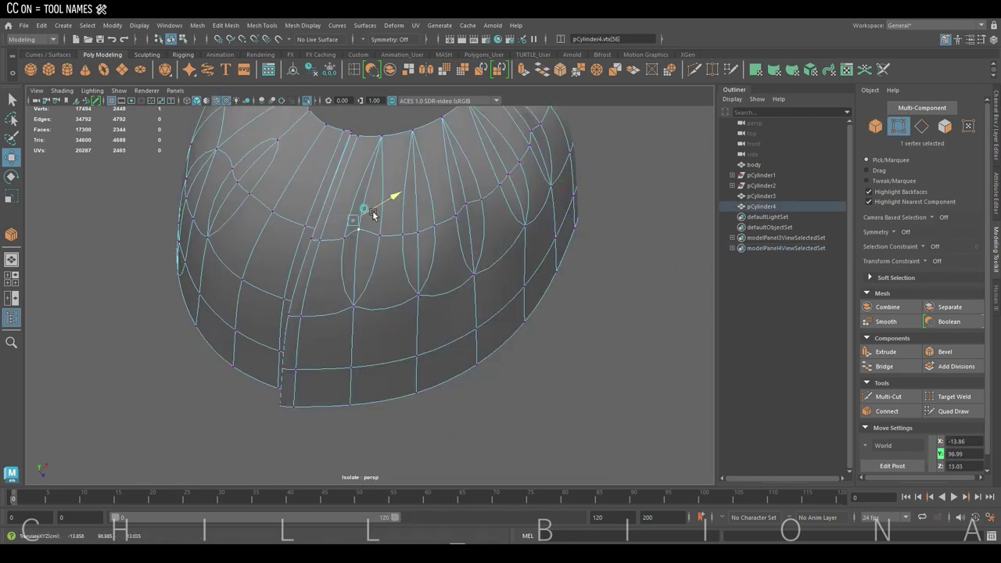
# With the whole character shown, Multi-Cut an extra edge across the skirt
pyautogui.hotkey('ctrl', '1')
pyautogui.rightClick(373, 215)
pyautogui.moveTo(290, 284)
pyautogui.keyDown('alt'); pyautogui.mouseDown()
pyautogui.moveTo(451, 281)
pyautogui.moveTo(401, 253)
pyautogui.mouseUp(); pyautogui.keyUp('alt')
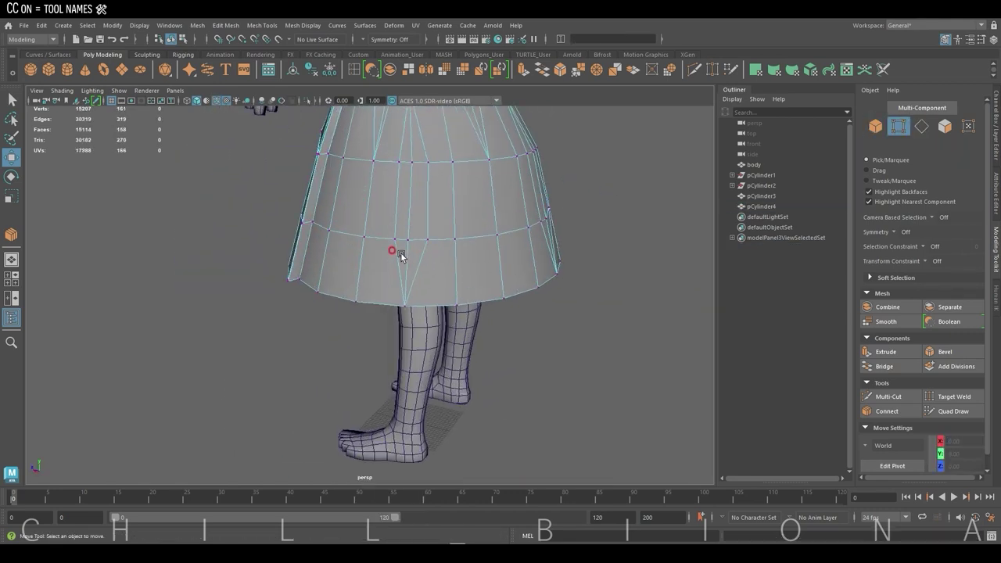
pyautogui.keyDown('shift'); pyautogui.moveTo(401, 253); pyautogui.dragTo(413, 228, button='right'); pyautogui.keyUp('shift')
pyautogui.click(431, 238)
pyautogui.moveTo(430, 238)
pyautogui.keyDown('alt'); pyautogui.mouseDown()
pyautogui.moveTo(481, 300)
pyautogui.moveTo(430, 309)
pyautogui.mouseUp(); pyautogui.keyUp('alt')
pyautogui.click(480, 300)
pyautogui.press('Return')
# Select skirt edges and vertices near the top opening, isolating the skirt again
pyautogui.press('w')
pyautogui.moveTo(424, 273)
pyautogui.keyDown('alt'); pyautogui.mouseDown()
pyautogui.moveTo(459, 279)
pyautogui.moveTo(361, 249)
pyautogui.moveTo(476, 252)
pyautogui.moveTo(438, 284)
pyautogui.moveTo(447, 225)
pyautogui.moveTo(502, 262)
pyautogui.moveTo(585, 348)
pyautogui.moveTo(514, 302)
pyautogui.moveTo(439, 213)
pyautogui.moveTo(462, 239)
pyautogui.moveTo(518, 225)
pyautogui.mouseUp(); pyautogui.keyUp('alt')
pyautogui.click(447, 226)
pyautogui.click(439, 214)
pyautogui.hotkey('ctrl', '1')
pyautogui.press('F10')
pyautogui.click(519, 225)
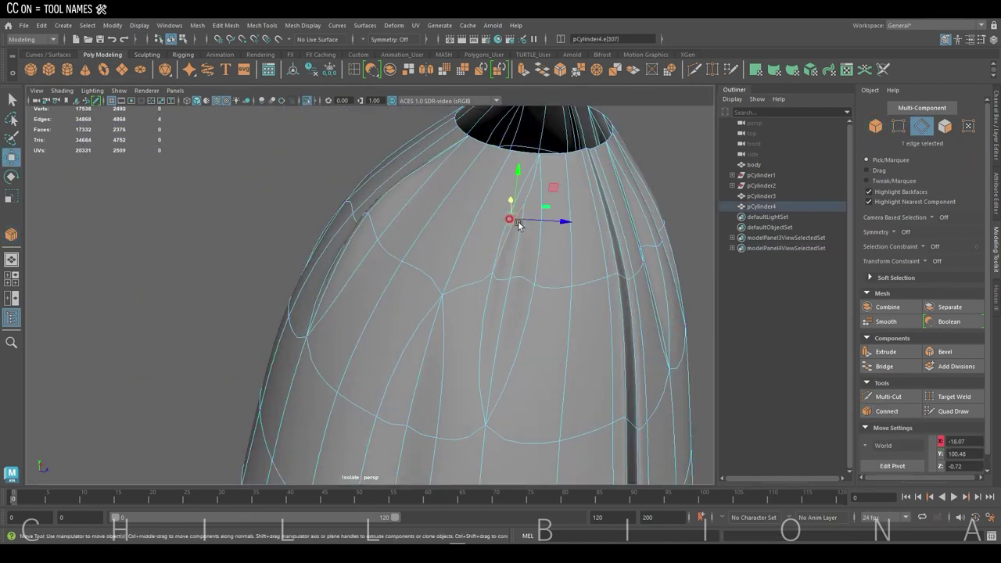
pyautogui.scroll(-5, 421, 404)
pyautogui.moveTo(420, 404)
pyautogui.keyDown('alt'); pyautogui.mouseDown()
pyautogui.moveTo(274, 297)
pyautogui.moveTo(442, 276)
pyautogui.mouseUp(); pyautogui.keyUp('alt')
# Reselect the skirt and finish another cut across it
pyautogui.hotkey('ctrl', '1')
pyautogui.press('F8')
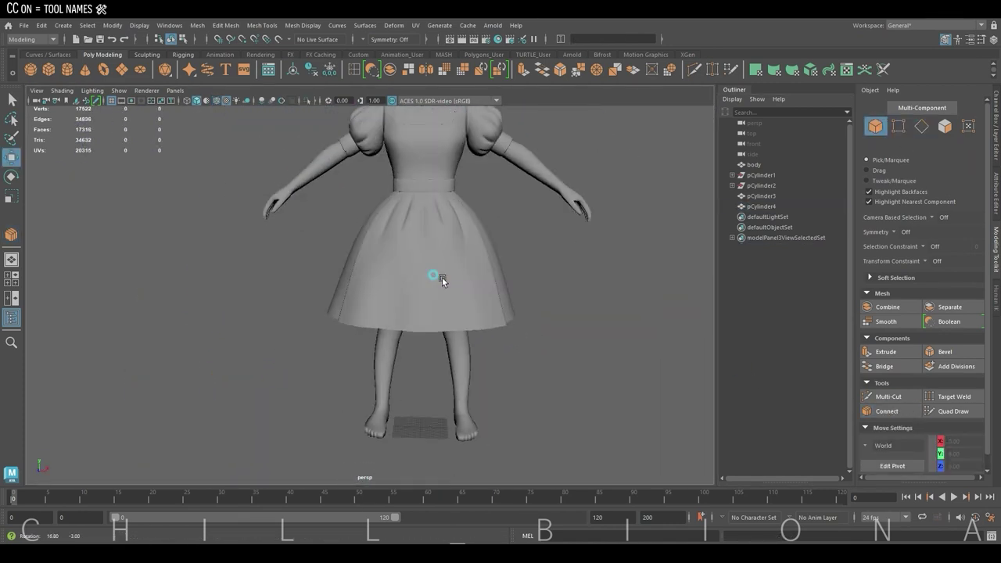
pyautogui.click(441, 277)
pyautogui.scroll(3, 441, 277)
pyautogui.press('F9')
pyautogui.moveTo(375, 297)
pyautogui.keyDown('alt'); pyautogui.mouseDown()
pyautogui.moveTo(382, 284)
pyautogui.moveTo(362, 322)
pyautogui.moveTo(548, 221)
pyautogui.moveTo(429, 271)
pyautogui.moveTo(477, 271)
pyautogui.mouseUp(); pyautogui.keyUp('alt')
pyautogui.click(382, 283)
pyautogui.press('F8')
pyautogui.click(547, 221)
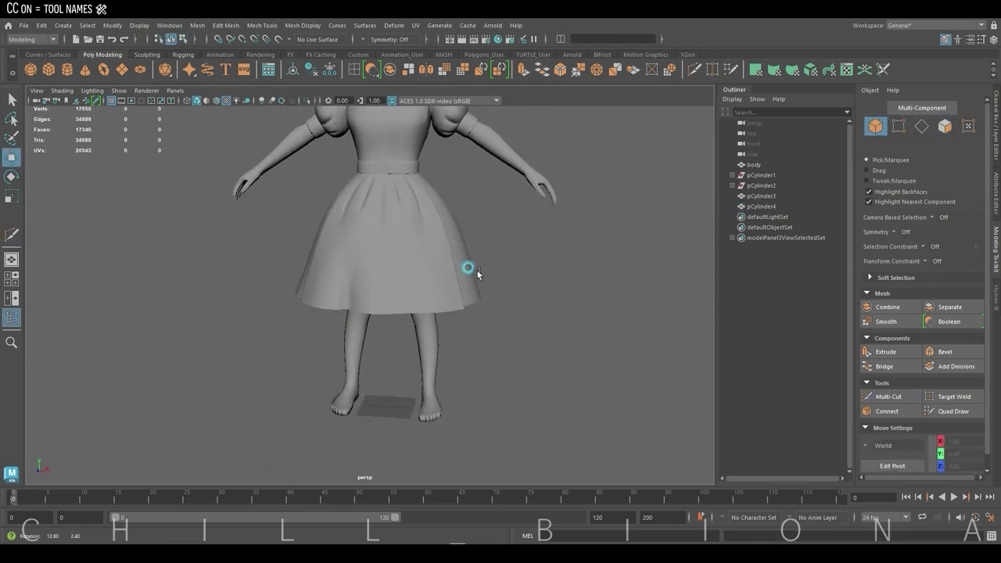
pyautogui.click(477, 270)
pyautogui.keyDown('shift'); pyautogui.moveTo(423, 246); pyautogui.dragTo(432, 251, button='right'); pyautogui.keyUp('shift')
pyautogui.click(412, 314)
# Preview the skirt smoothed and pull a hem vertex outward to shape a fold
pyautogui.press('Return')
pyautogui.press('3')
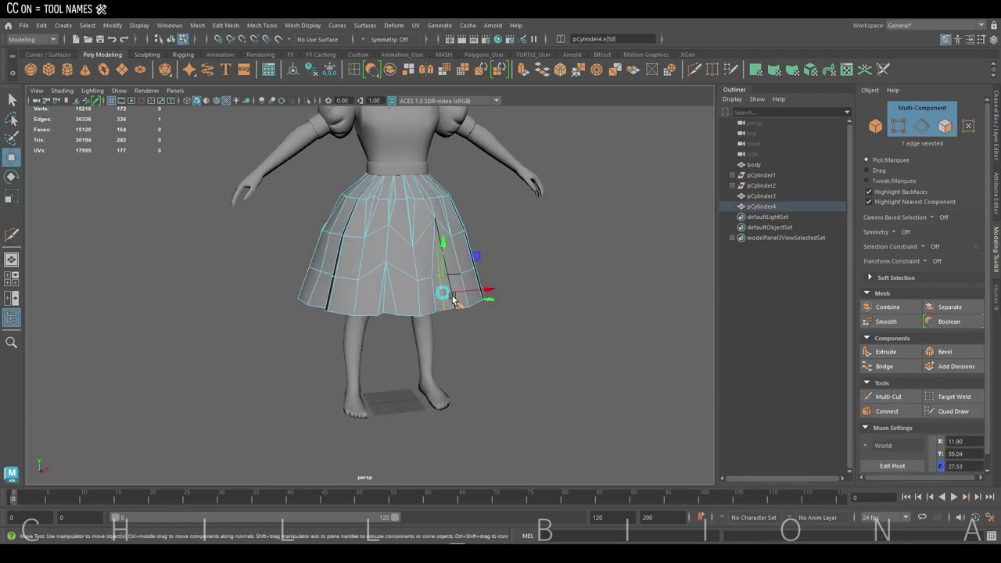
pyautogui.press('w')
pyautogui.click(452, 295)
pyautogui.moveTo(503, 247)
pyautogui.keyDown('alt'); pyautogui.mouseDown()
pyautogui.moveTo(579, 267)
pyautogui.moveTo(547, 239)
pyautogui.mouseUp(); pyautogui.keyUp('alt')
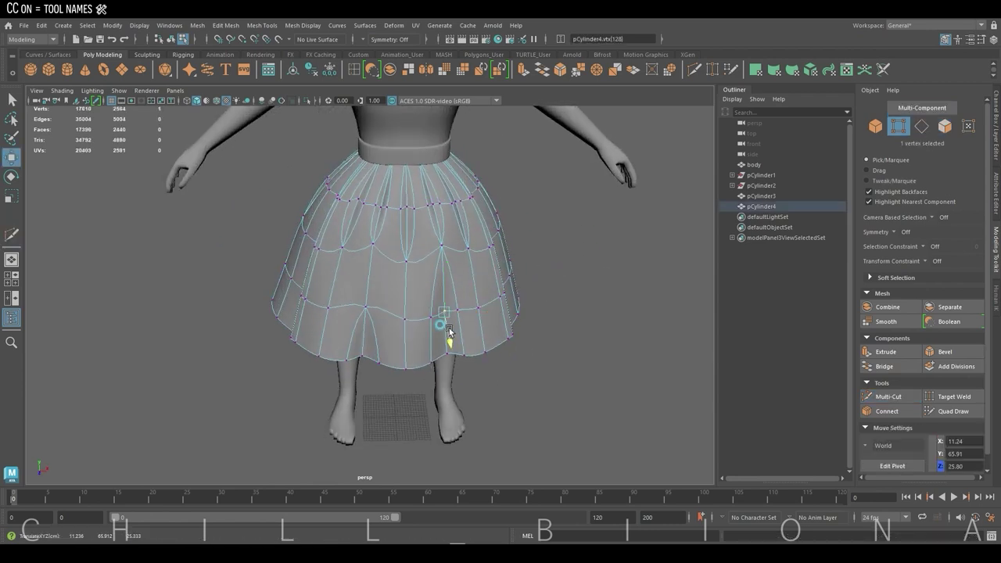
# Pull a second hem vertex sideways, then isolate the skirt in front view
pyautogui.scroll(3, 459, 302)
pyautogui.click(535, 198)
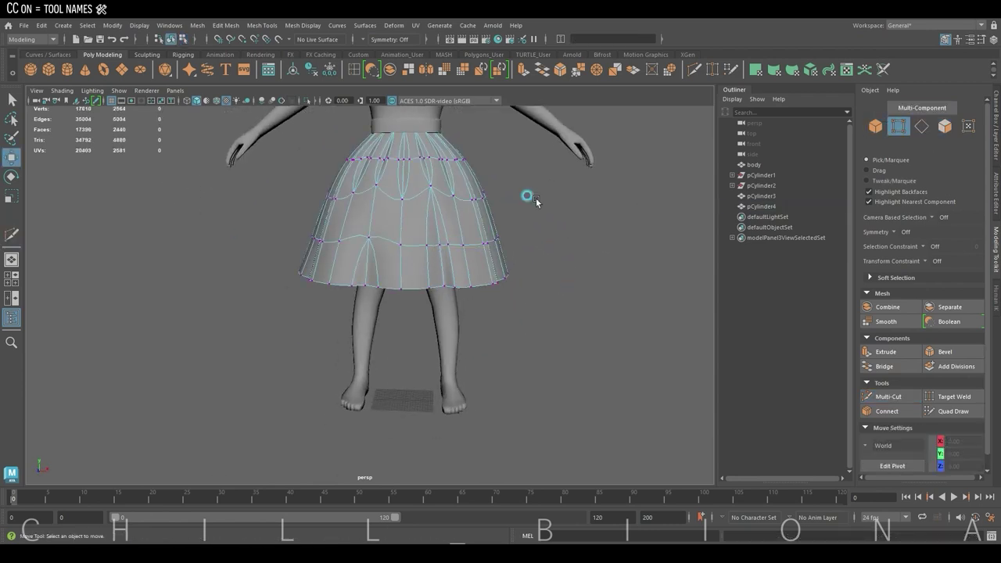
pyautogui.scroll(-3, 532, 226)
pyautogui.keyDown('alt'); pyautogui.moveTo(523, 255); pyautogui.dragTo(475, 283); pyautogui.keyUp('alt')
pyautogui.click(476, 284)
pyautogui.moveTo(476, 246); pyautogui.dragTo(429, 249, button='right')
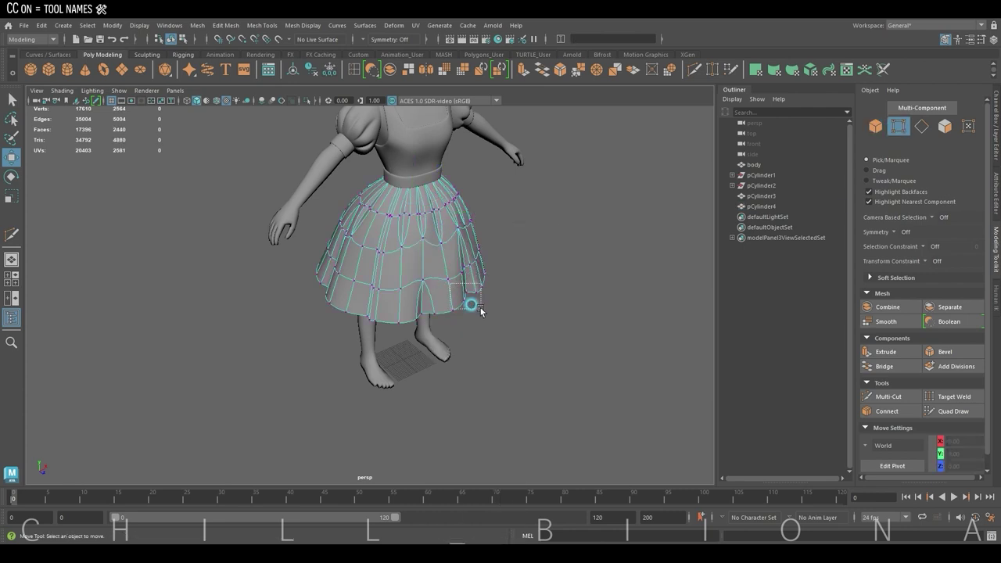
pyautogui.click(500, 321)
pyautogui.moveTo(503, 324)
pyautogui.keyDown('alt'); pyautogui.mouseDown()
pyautogui.moveTo(452, 323)
pyautogui.moveTo(460, 321)
pyautogui.mouseUp(); pyautogui.keyUp('alt')
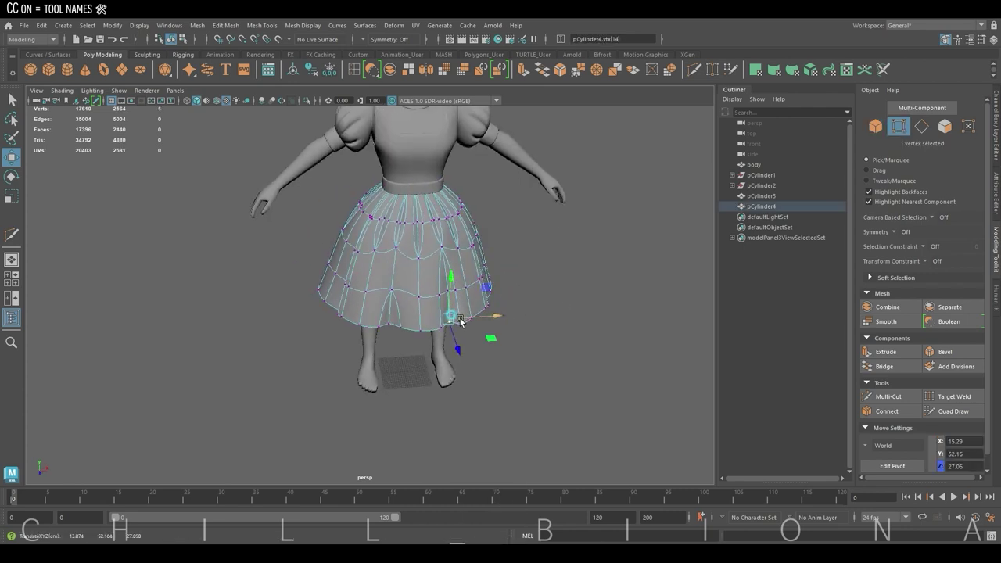
pyautogui.hotkey('ctrl', '1')
pyautogui.click(347, 283)
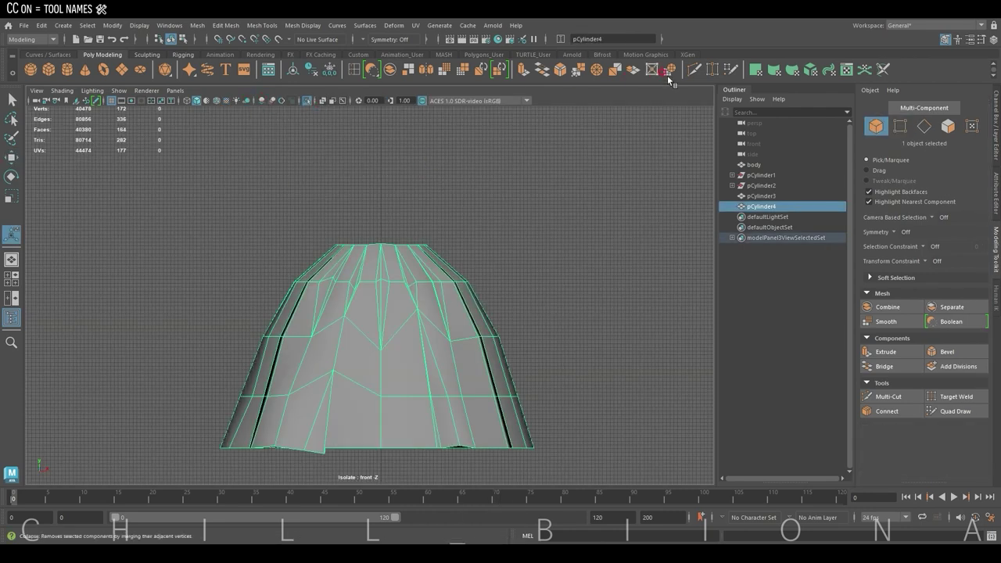
# Cancel the pending Multi-Cut and apply Smooth to the skirt mesh pCylinder4
pyautogui.click(694, 69)
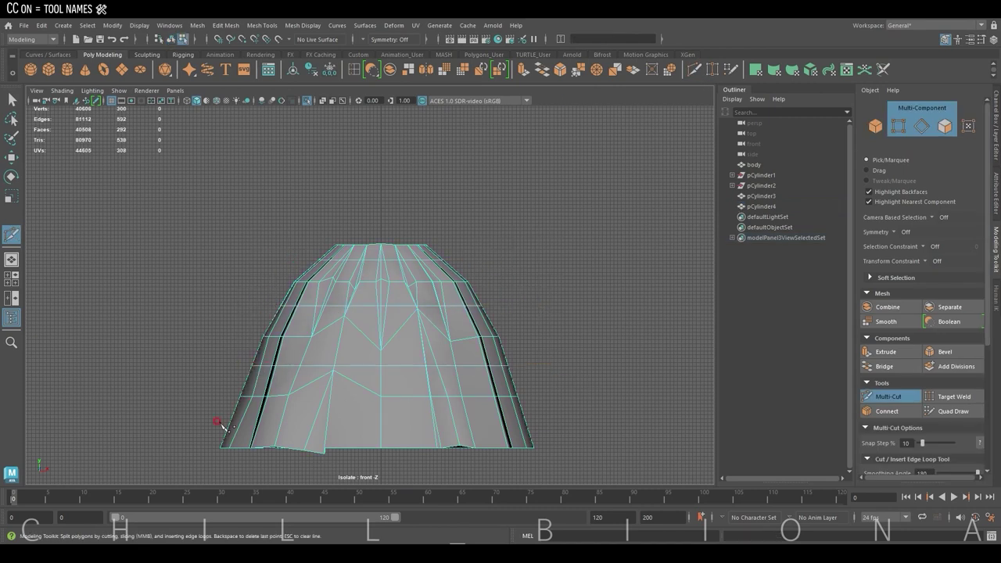
pyautogui.press('w')
pyautogui.moveTo(449, 206); pyautogui.dragTo(449, 178, button='right')
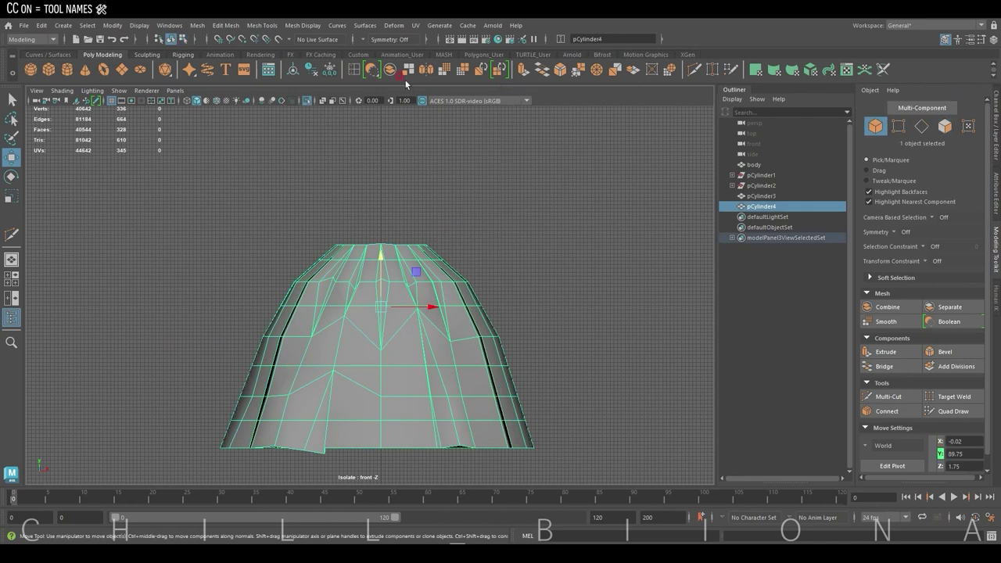
pyautogui.click(445, 72)
pyautogui.click(498, 286)
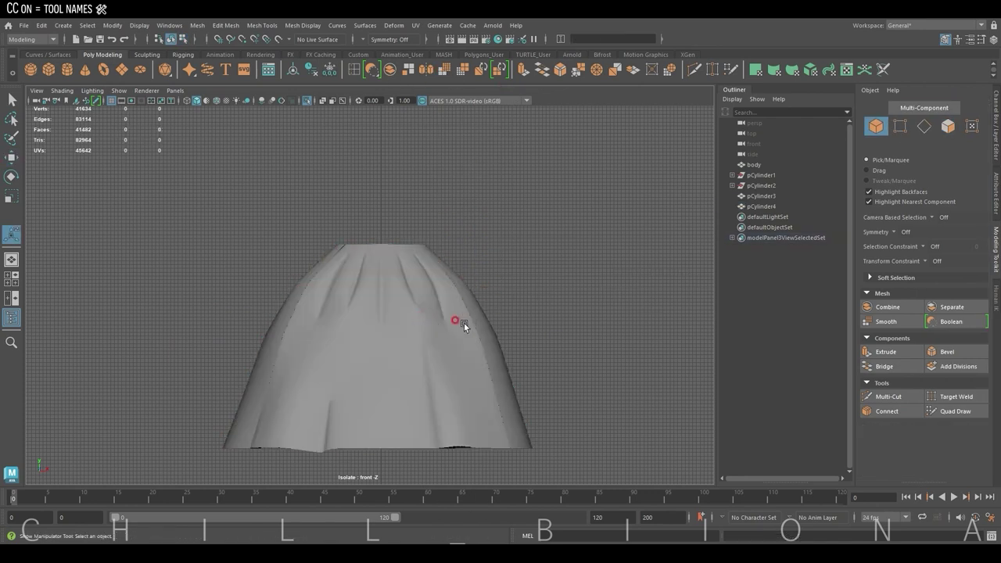
# Return to the perspective view and select the smoothed skirt's edges, then the shirt's faces
pyautogui.press('space')
pyautogui.press('space')
pyautogui.moveTo(558, 258)
pyautogui.keyDown('alt'); pyautogui.mouseDown()
pyautogui.moveTo(413, 317)
pyautogui.moveTo(480, 320)
pyautogui.moveTo(389, 277)
pyautogui.mouseUp(); pyautogui.keyUp('alt')
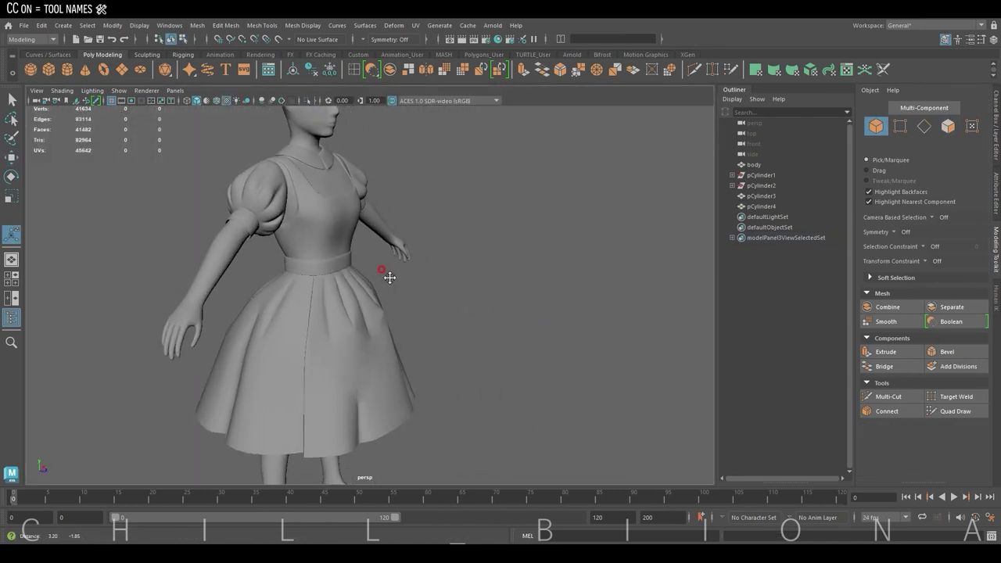
pyautogui.scroll(5, 389, 277)
pyautogui.scroll(3, 475, 240)
pyautogui.click(352, 274)
pyautogui.press('F10')
pyautogui.moveTo(299, 241)
pyautogui.keyDown('alt'); pyautogui.mouseDown()
pyautogui.moveTo(288, 231)
pyautogui.moveTo(295, 253)
pyautogui.mouseUp(); pyautogui.keyUp('alt')
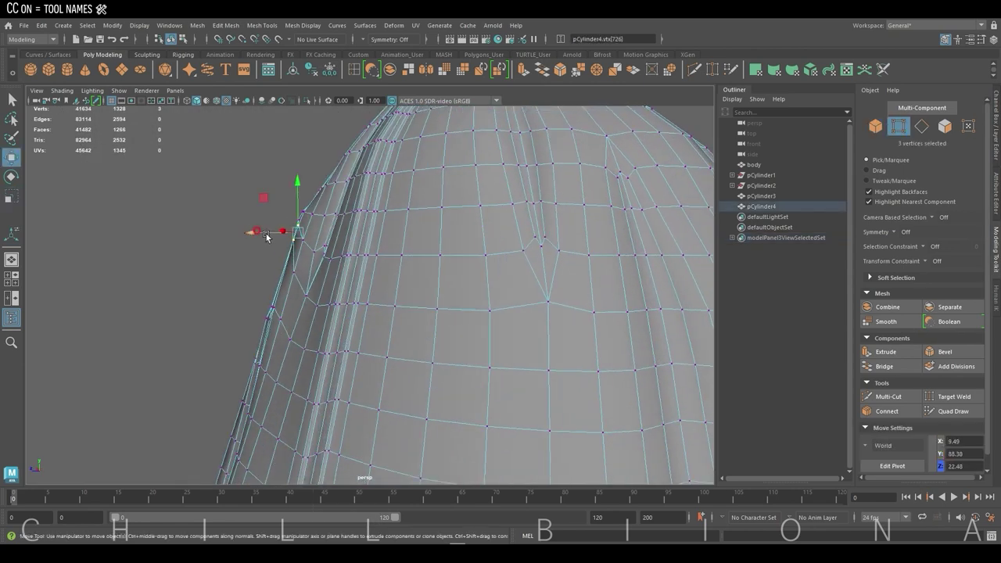
pyautogui.moveTo(317, 207); pyautogui.dragTo(382, 155, button='right')
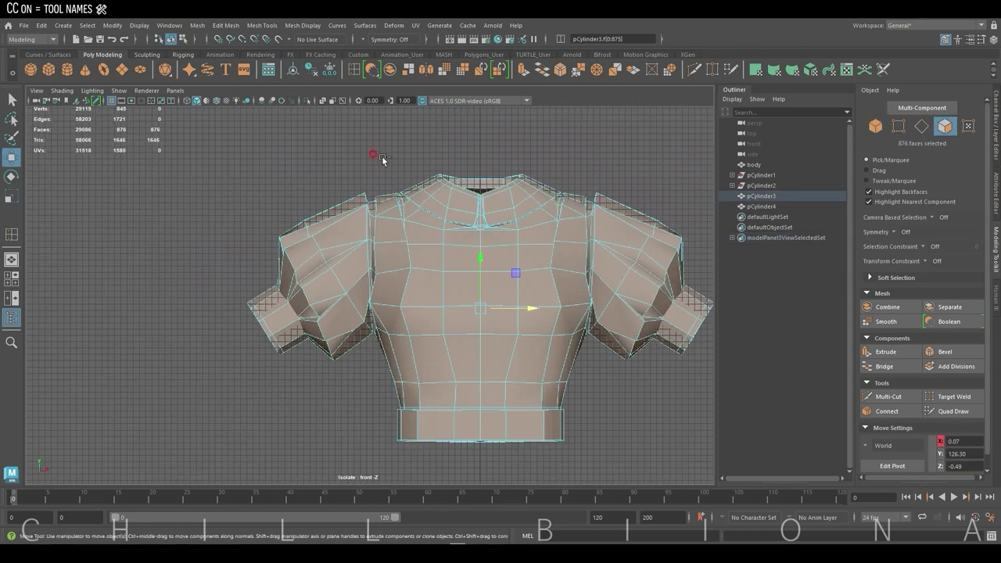
# Select only the sleeve faces of the shirt and isolate them in low-poly display
pyautogui.moveTo(590, 447); pyautogui.dragTo(594, 440)
pyautogui.press('3')
pyautogui.scroll(5, 402, 251)
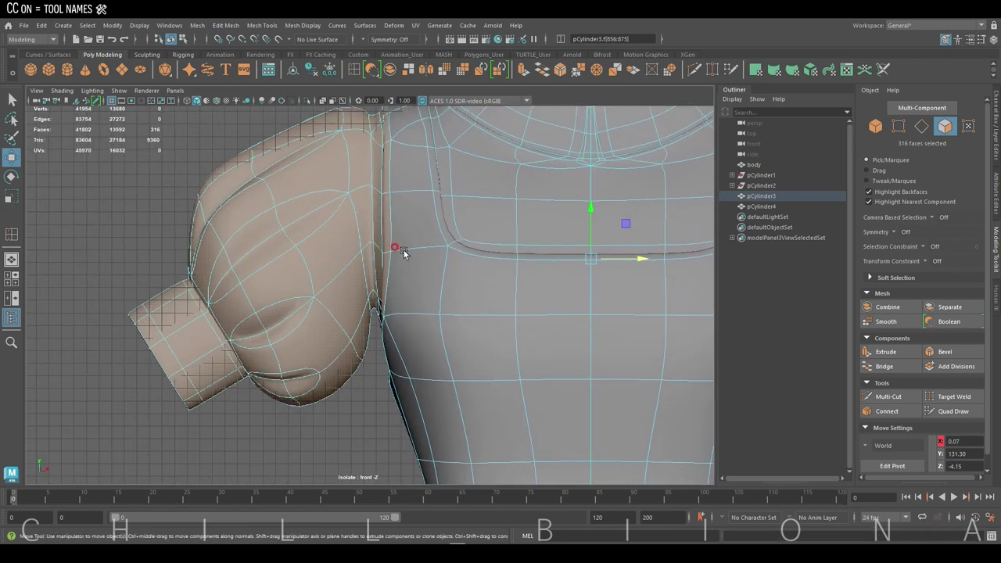
pyautogui.keyDown('alt'); pyautogui.moveTo(402, 250); pyautogui.dragTo(473, 231, button='middle'); pyautogui.keyUp('alt')
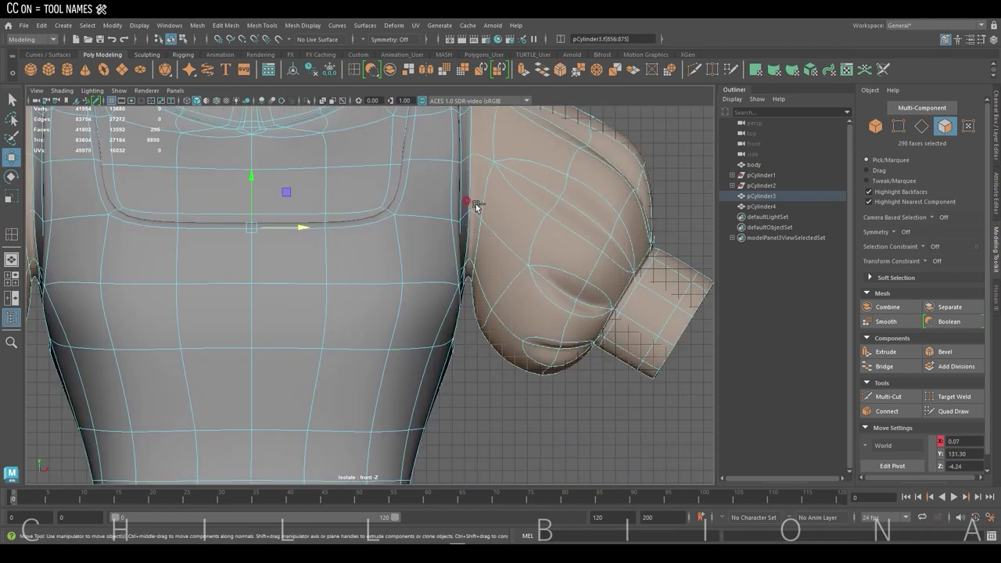
pyautogui.scroll(-4, 469, 232)
pyautogui.keyDown('alt'); pyautogui.moveTo(368, 295); pyautogui.dragTo(475, 294, button='middle'); pyautogui.keyUp('alt')
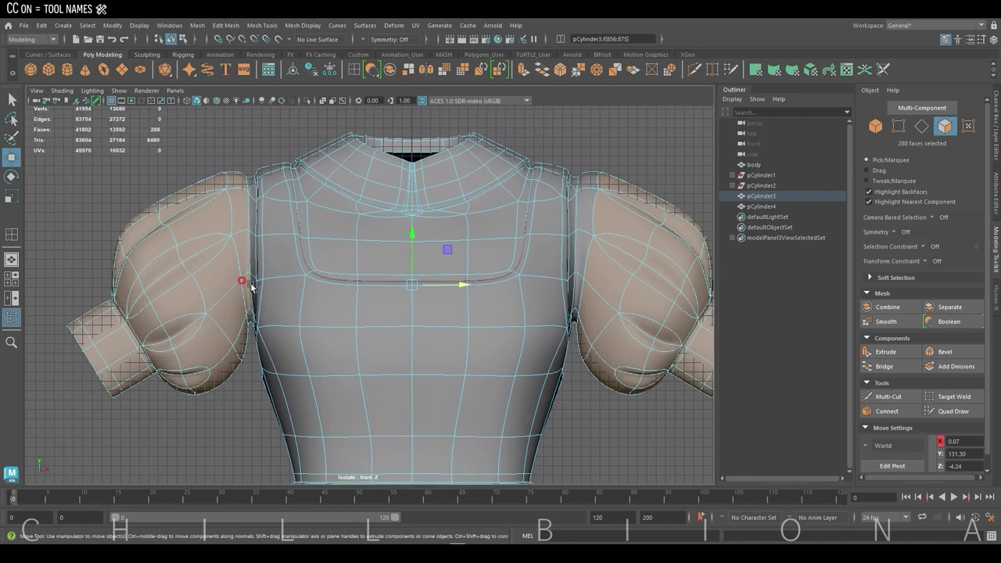
pyautogui.click(304, 99)
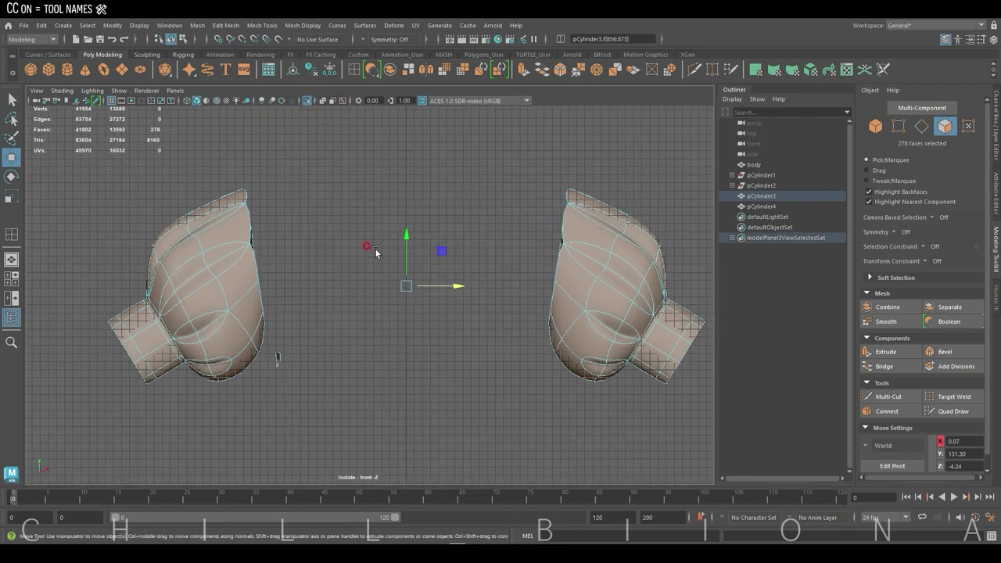
pyautogui.press('1')
# Cut edges across both puffed sleeves, then exit isolate to show the whole shirt
pyautogui.keyDown('alt'); pyautogui.moveTo(353, 322); pyautogui.dragTo(302, 353, button='middle'); pyautogui.keyUp('alt')
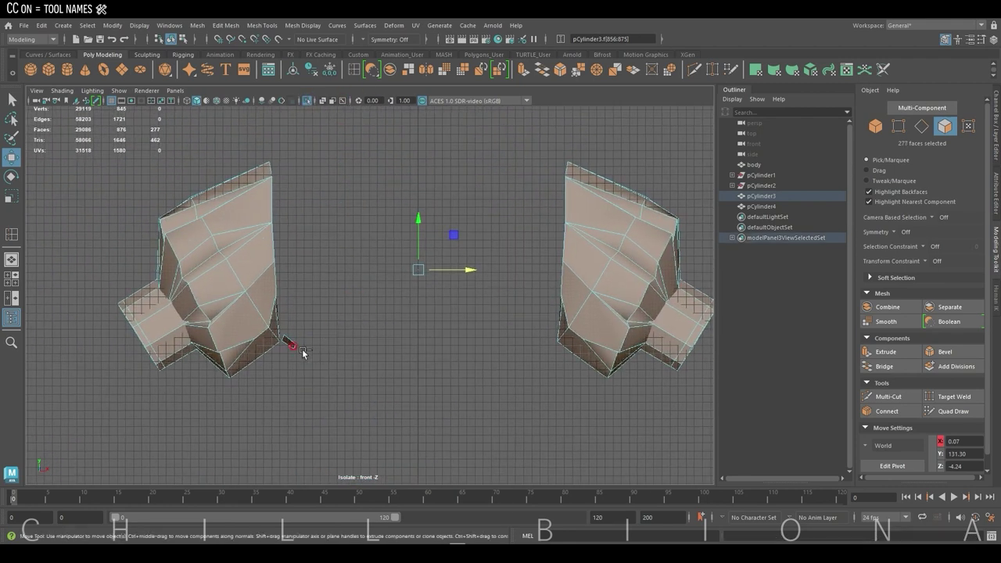
pyautogui.keyDown('alt'); pyautogui.moveTo(464, 213); pyautogui.dragTo(432, 193, button='middle'); pyautogui.keyUp('alt')
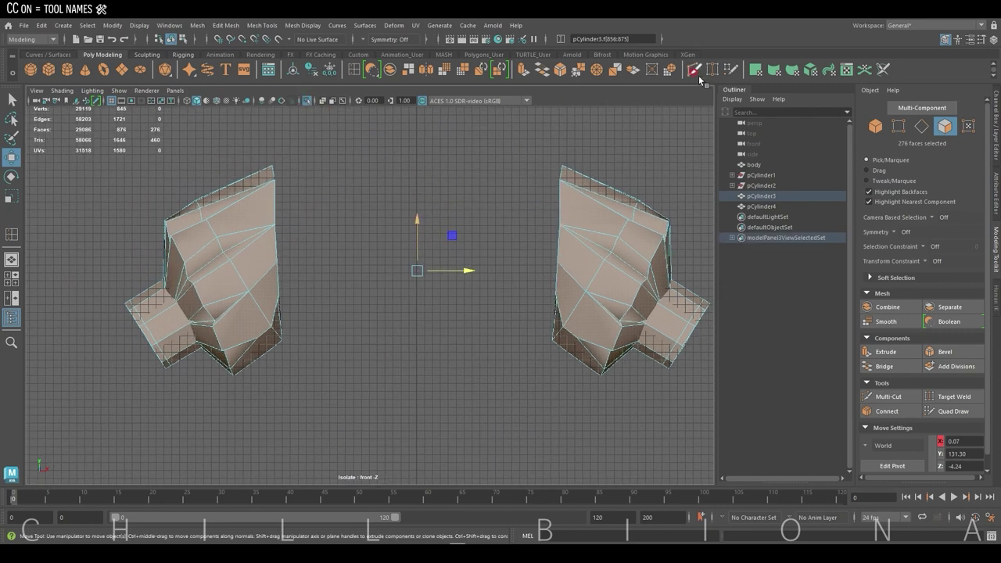
pyautogui.keyDown('shift'); pyautogui.moveTo(579, 188); pyautogui.dragTo(588, 182, button='right'); pyautogui.keyUp('shift')
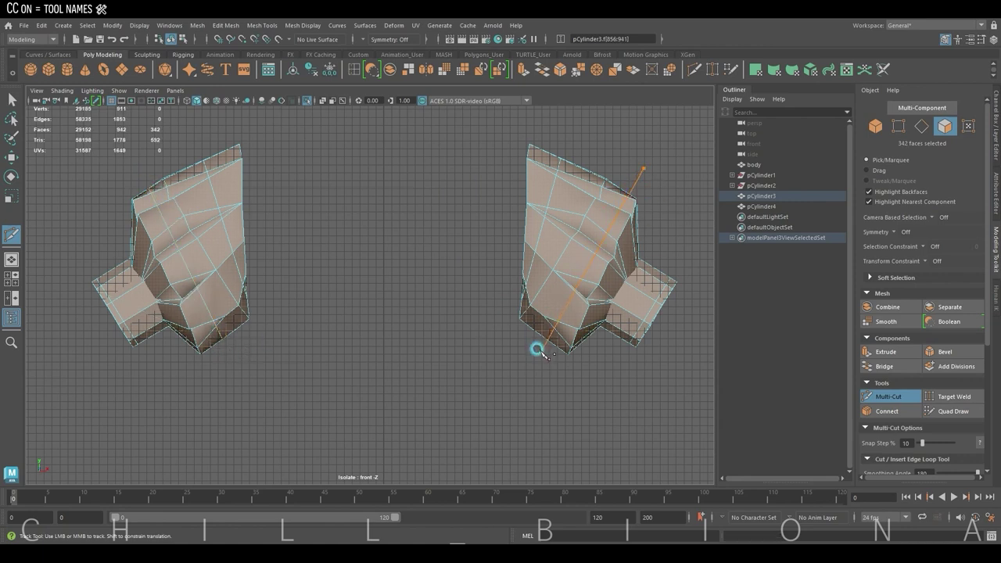
pyautogui.press('w')
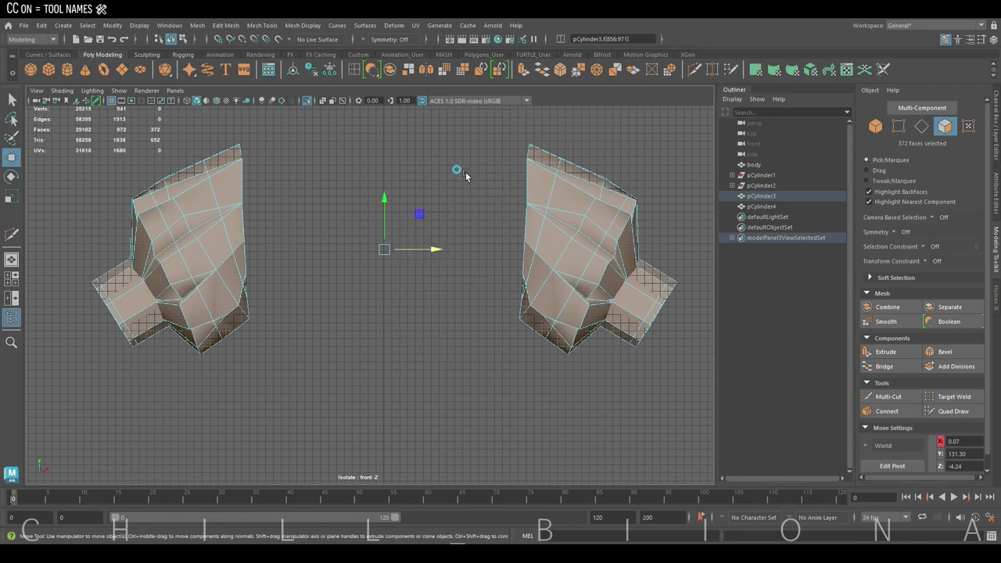
pyautogui.press('F8')
pyautogui.click(308, 100)
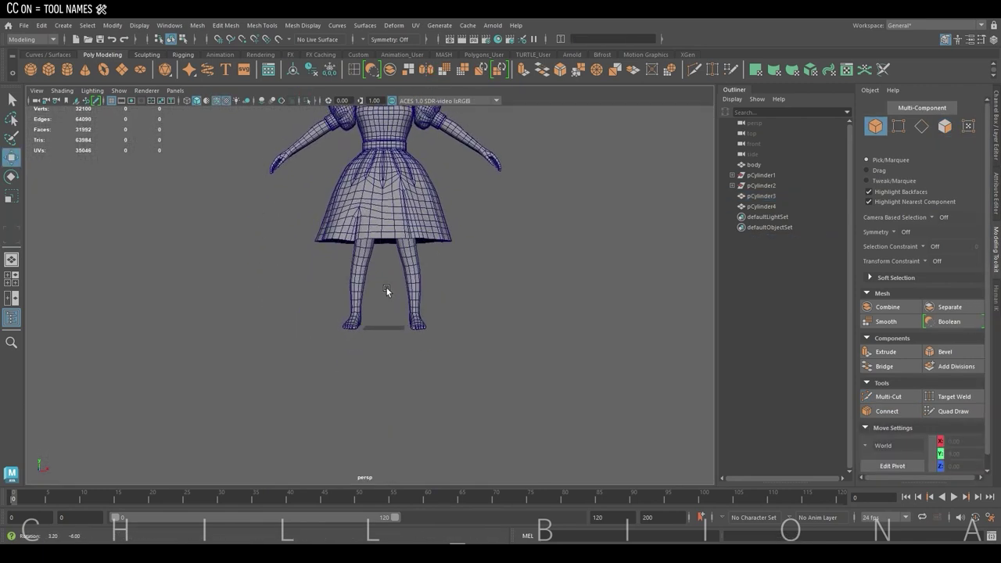
# Isolate the skirt pCylinder4 and extrude all its faces with thickness -0.8
pyautogui.click(425, 232)
pyautogui.click(306, 103)
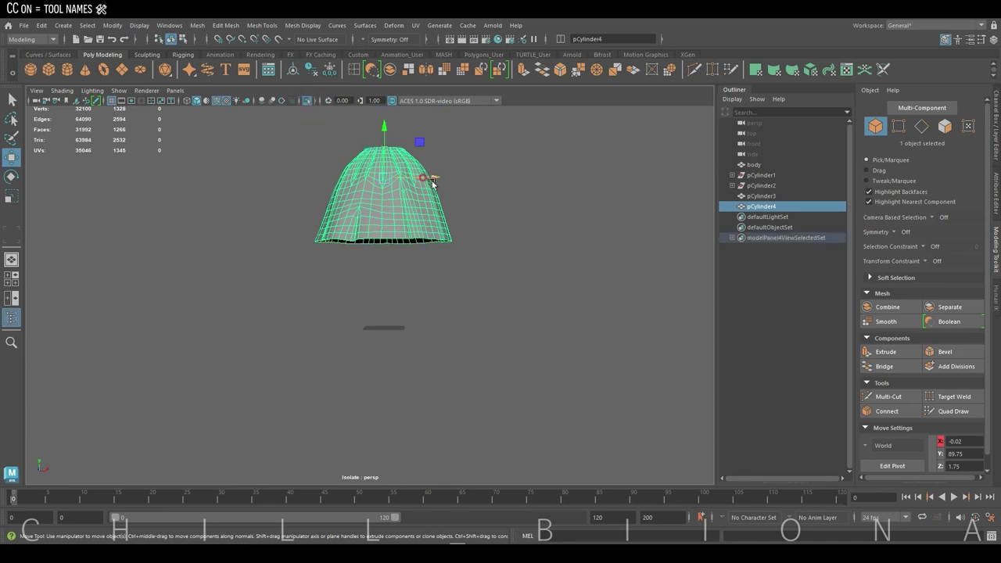
pyautogui.keyDown('alt'); pyautogui.moveTo(436, 190); pyautogui.dragTo(458, 208); pyautogui.keyUp('alt')
pyautogui.hotkey('ctrl', 'F11')
pyautogui.hotkey('ctrl', 'e')
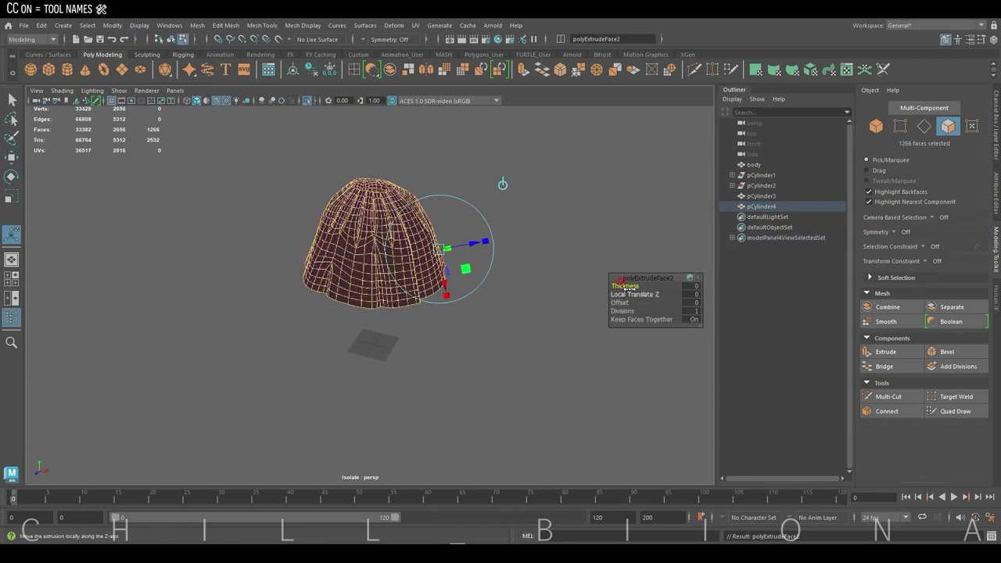
pyautogui.moveTo(623, 284); pyautogui.dragTo(618, 279, button='middle')
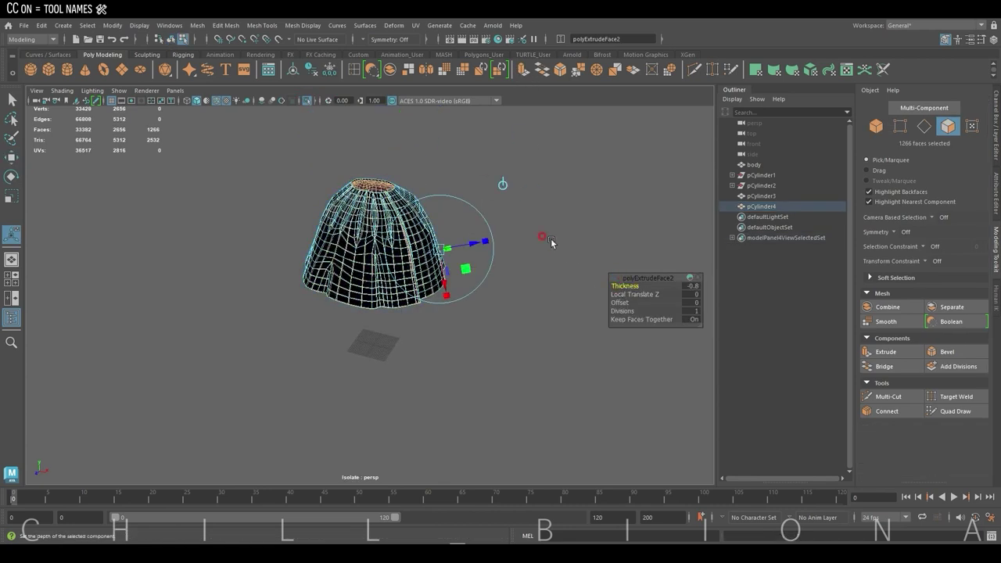
# Delete the skirt's top face ring to open the waist, undoing an extra band deletion
pyautogui.moveTo(552, 243)
pyautogui.keyDown('alt'); pyautogui.mouseDown(button='right')
pyautogui.moveTo(520, 398)
pyautogui.moveTo(473, 230)
pyautogui.mouseUp(button='right'); pyautogui.keyUp('alt')
pyautogui.keyDown('alt'); pyautogui.moveTo(474, 230); pyautogui.dragTo(531, 179); pyautogui.keyUp('alt')
pyautogui.click(435, 258)
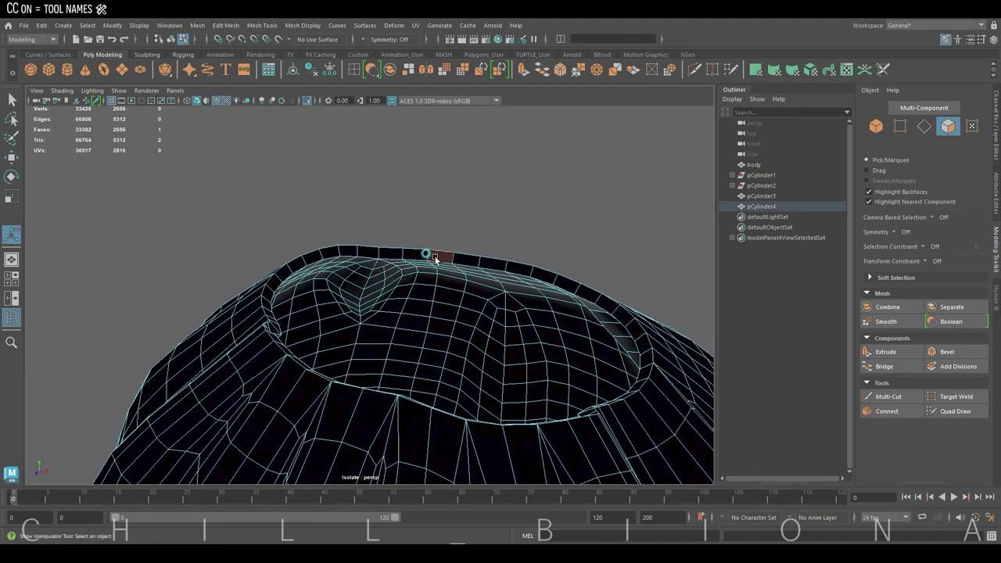
pyautogui.doubleClick(440, 261)
pyautogui.press('Delete')
pyautogui.moveTo(461, 241)
pyautogui.keyDown('alt'); pyautogui.mouseDown()
pyautogui.moveTo(425, 328)
pyautogui.moveTo(249, 325)
pyautogui.mouseUp(); pyautogui.keyUp('alt')
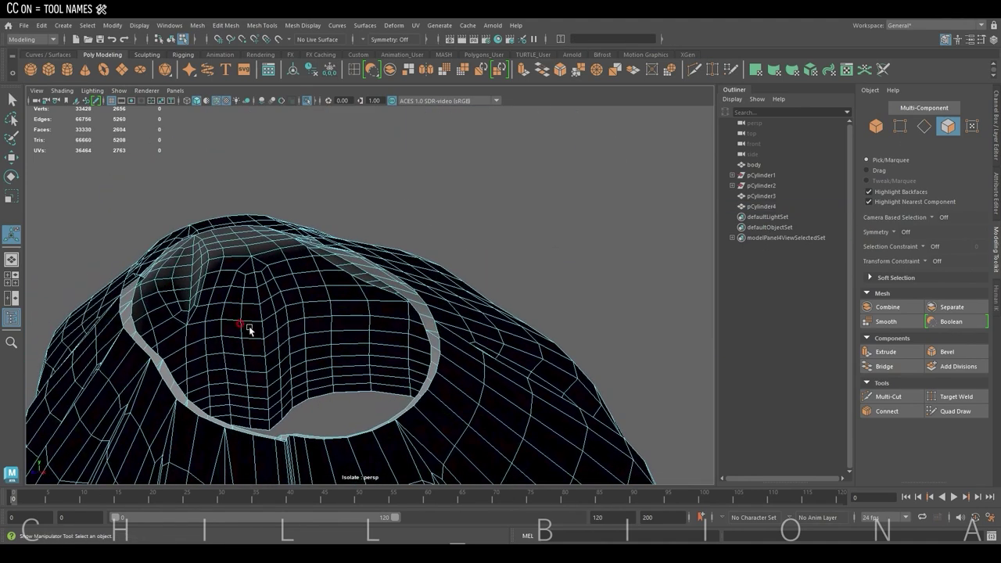
pyautogui.keyDown('shift'); pyautogui.doubleClick(230, 329); pyautogui.keyUp('shift')
pyautogui.press('Delete')
pyautogui.hotkey('ctrl', 'z')
pyautogui.keyDown('alt'); pyautogui.moveTo(296, 313); pyautogui.dragTo(357, 324, button='right'); pyautogui.keyUp('alt')
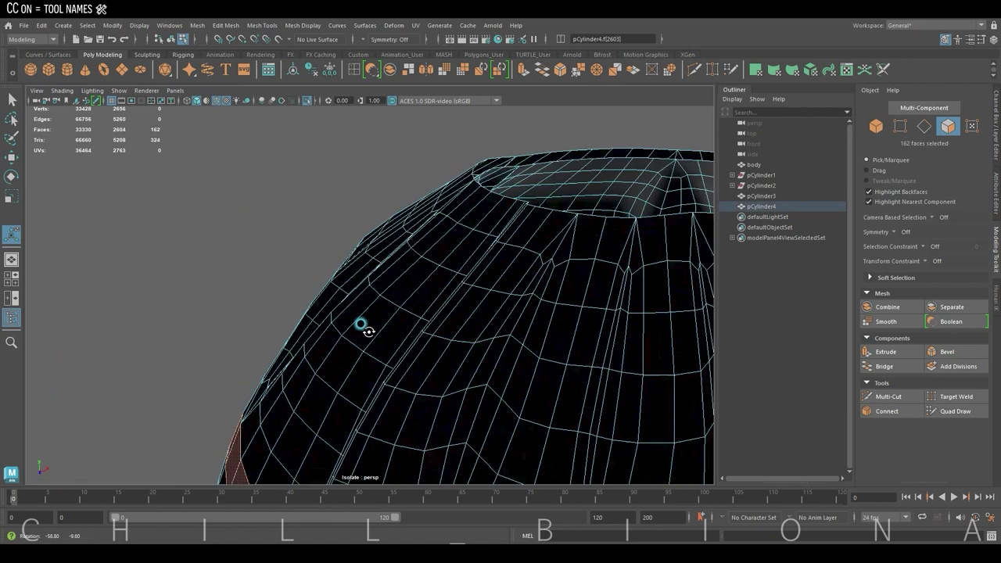
pyautogui.moveTo(357, 324)
pyautogui.keyDown('alt'); pyautogui.mouseDown()
pyautogui.moveTo(179, 245)
pyautogui.moveTo(368, 287)
pyautogui.moveTo(574, 293)
pyautogui.moveTo(398, 341)
pyautogui.mouseUp(); pyautogui.keyUp('alt')
pyautogui.click(574, 293)
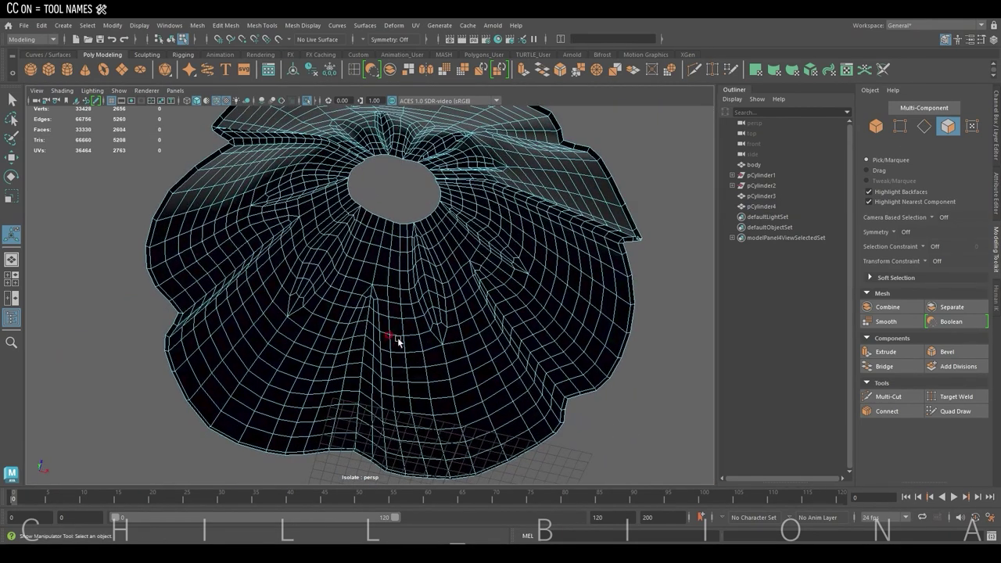
# Delete a face loop and the skirt's inner upper shell, then bring the body back
pyautogui.keyDown('shift'); pyautogui.doubleClick(583, 313); pyautogui.keyUp('shift')
pyautogui.click(441, 363)
pyautogui.keyDown('shift'); pyautogui.doubleClick(582, 315); pyautogui.keyUp('shift')
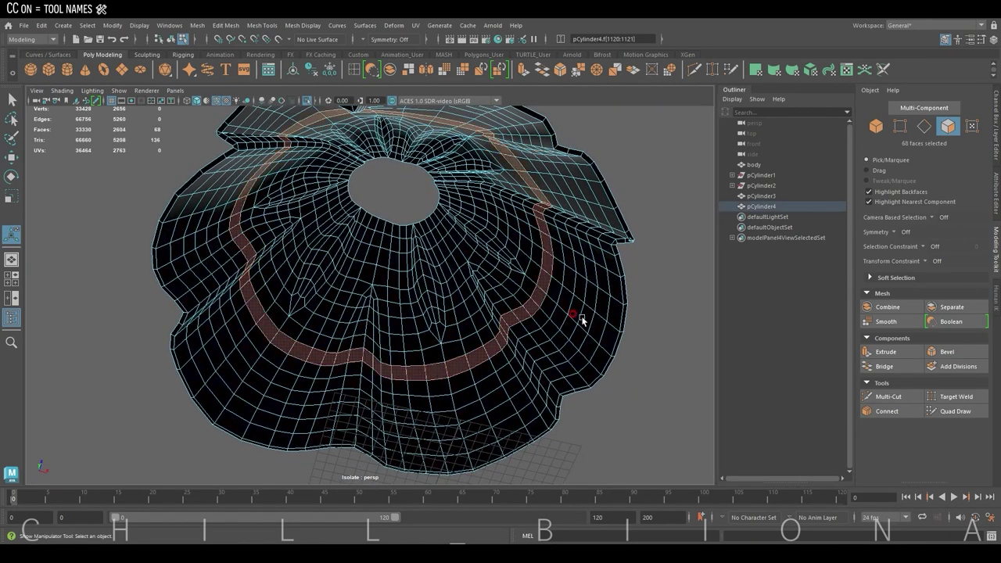
pyautogui.press('Delete')
pyautogui.moveTo(567, 348)
pyautogui.keyDown('alt'); pyautogui.mouseDown()
pyautogui.moveTo(541, 352)
pyautogui.moveTo(557, 253)
pyautogui.moveTo(417, 232)
pyautogui.moveTo(415, 250)
pyautogui.mouseUp(); pyautogui.keyUp('alt')
pyautogui.doubleClick(523, 263)
pyautogui.press('Delete')
pyautogui.click(326, 99)
# Reverse the skirt's normals via Mesh Display > Reverse and select an edge loop around it
pyautogui.moveTo(475, 264); pyautogui.dragTo(477, 238, button='right')
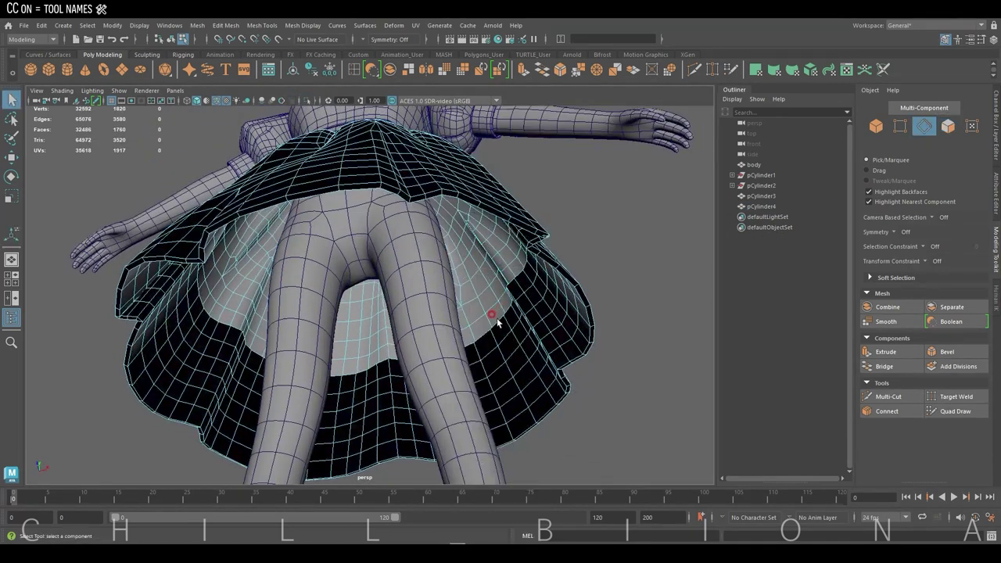
pyautogui.click(543, 305)
pyautogui.press('F8')
pyautogui.press('w')
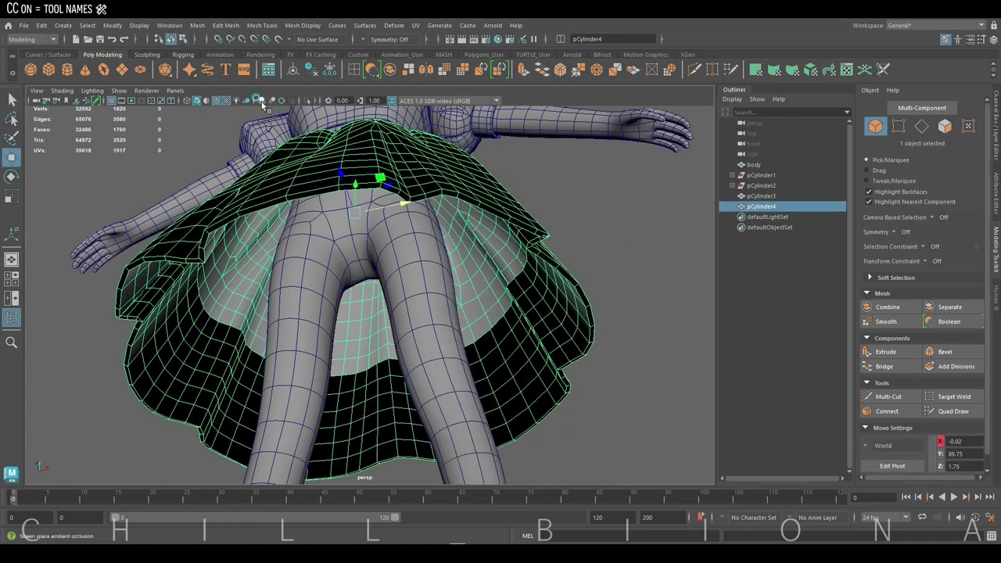
pyautogui.click(262, 25)
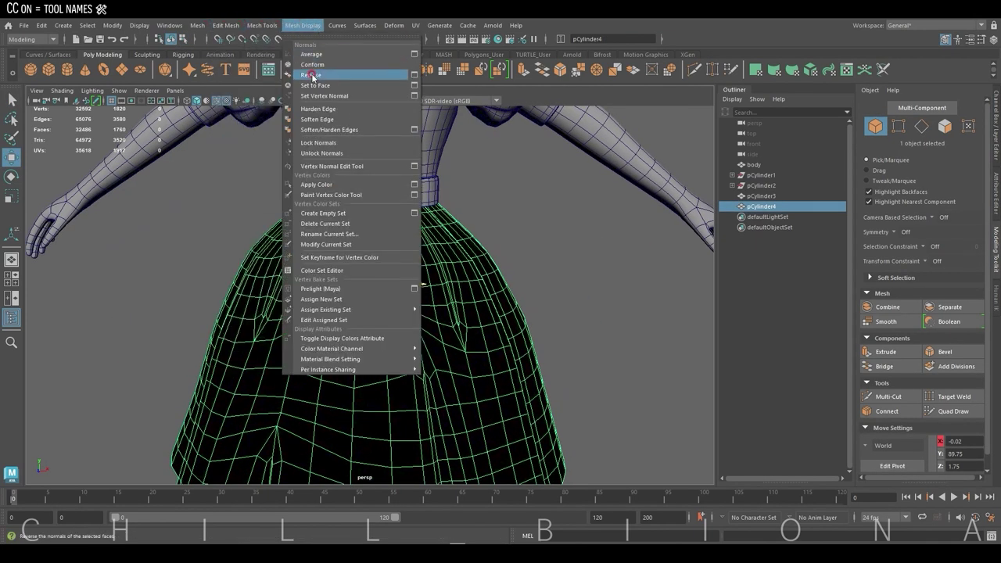
pyautogui.click(312, 76)
pyautogui.keyDown('alt'); pyautogui.moveTo(519, 278); pyautogui.dragTo(487, 259); pyautogui.keyUp('alt')
pyautogui.moveTo(529, 223); pyautogui.dragTo(529, 294, button='right')
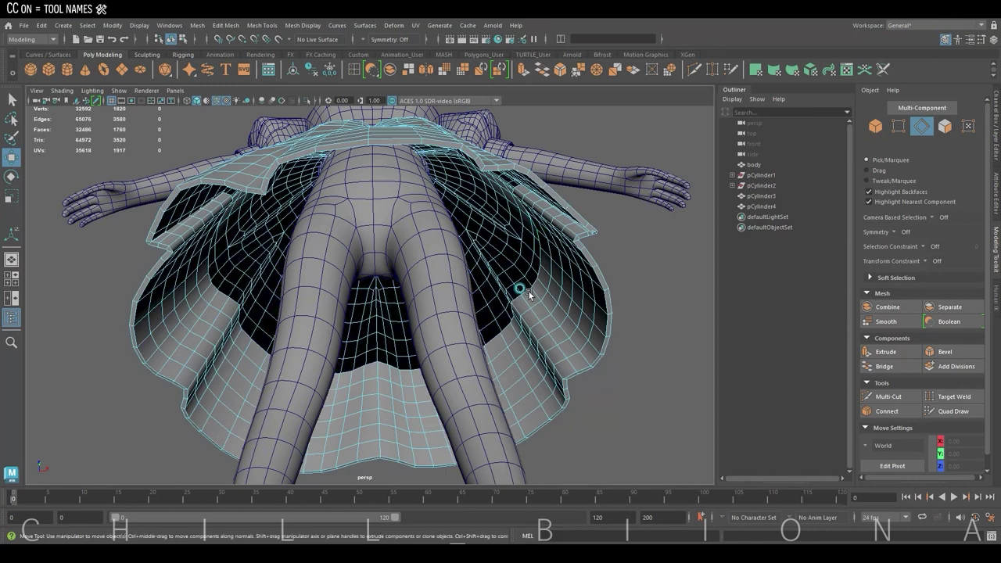
pyautogui.doubleClick(528, 294)
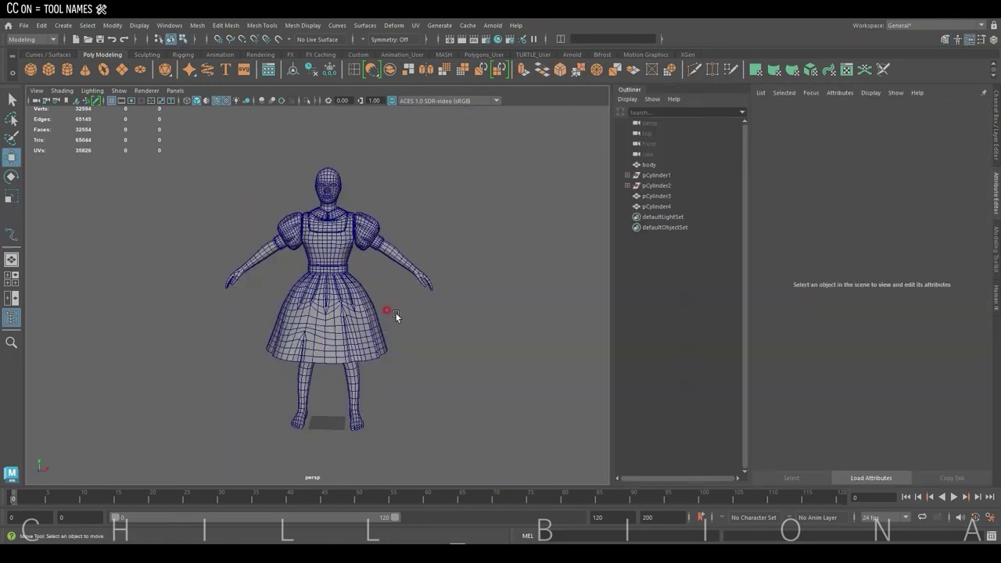
# Create a polygon box beside the character, isolate it, and delete its side faces
pyautogui.click(51, 72)
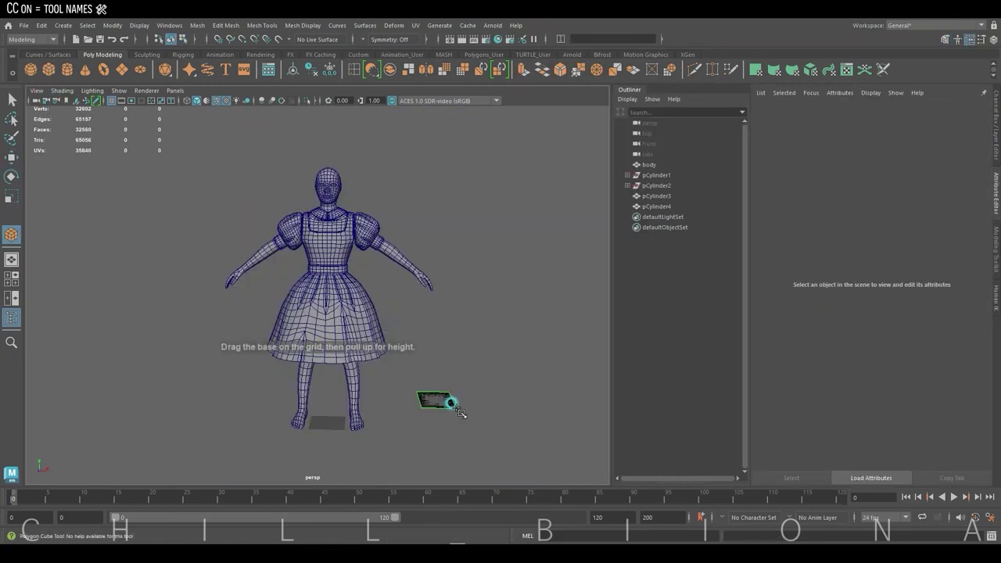
pyautogui.moveTo(461, 413); pyautogui.dragTo(457, 361)
pyautogui.hotkey('ctrl', '1')
pyautogui.press('f')
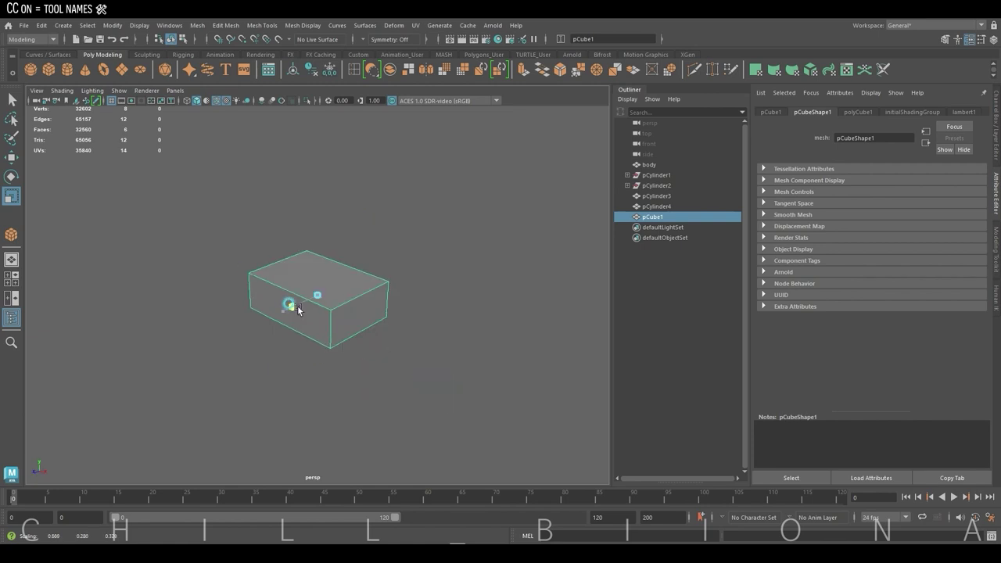
pyautogui.moveTo(373, 286); pyautogui.dragTo(391, 290, button='right')
pyautogui.click(356, 311)
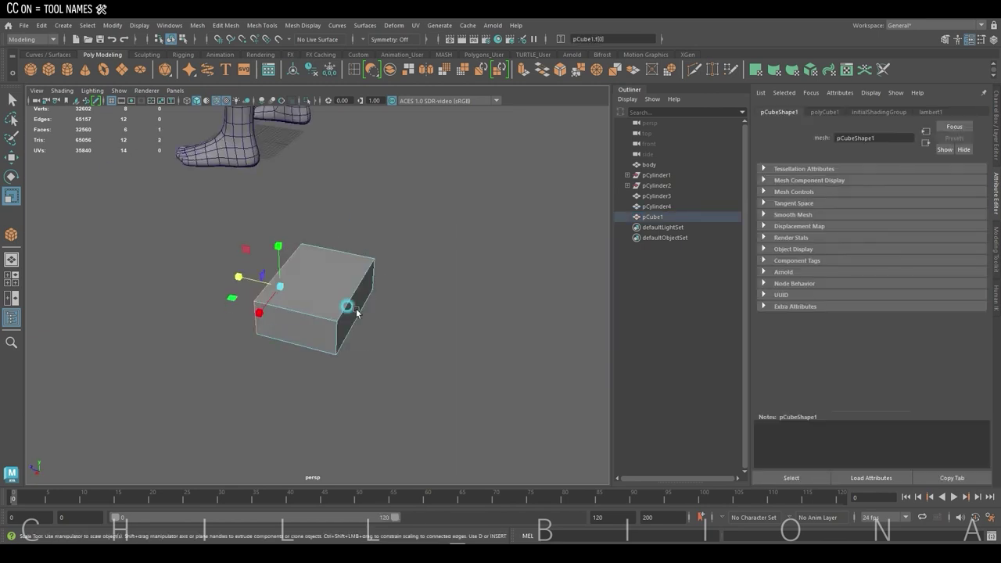
pyautogui.press('Delete')
pyautogui.click(297, 339)
pyautogui.press('Delete')
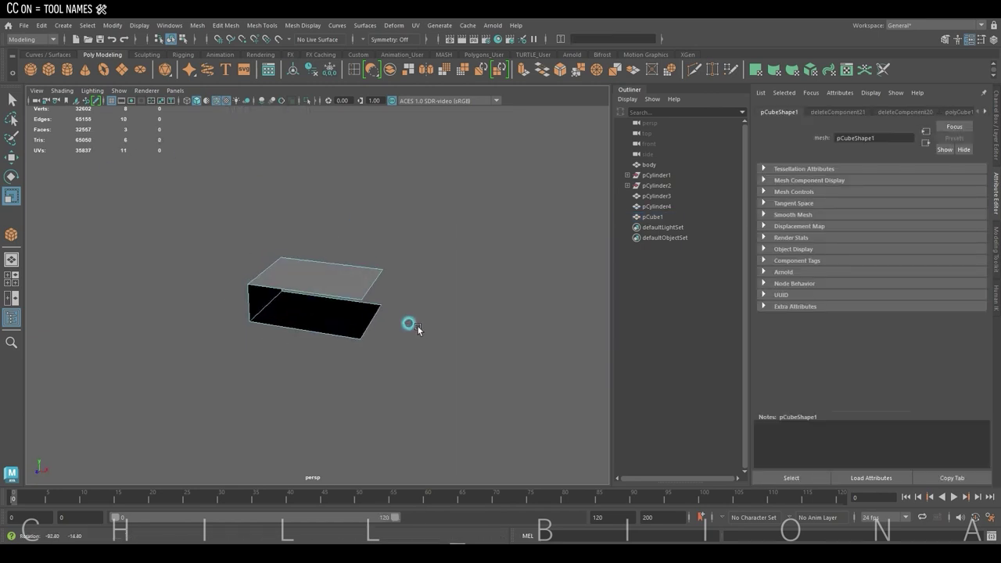
# Cut edge loops across the box and raise the new edge to fold it
pyautogui.click(286, 299)
pyautogui.keyDown('alt'); pyautogui.moveTo(286, 298); pyautogui.dragTo(290, 255); pyautogui.keyUp('alt')
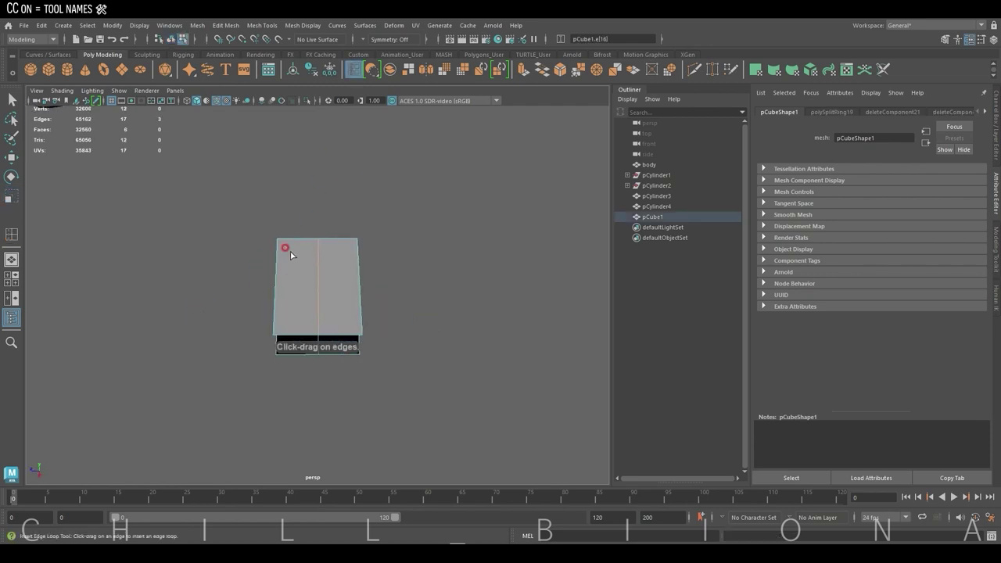
pyautogui.click(342, 242)
pyautogui.scroll(2, 465, 230)
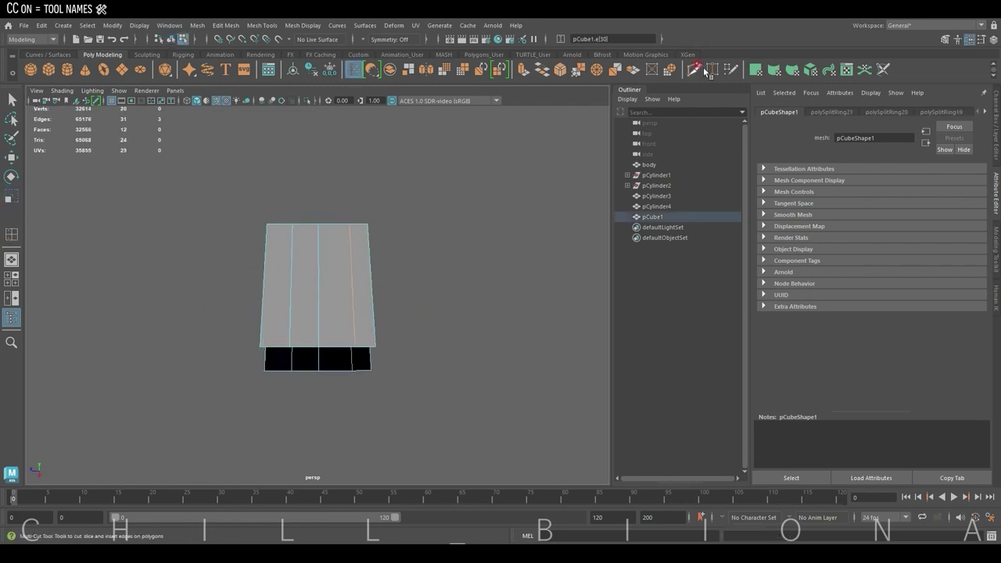
pyautogui.press('Escape')
pyautogui.click(291, 225)
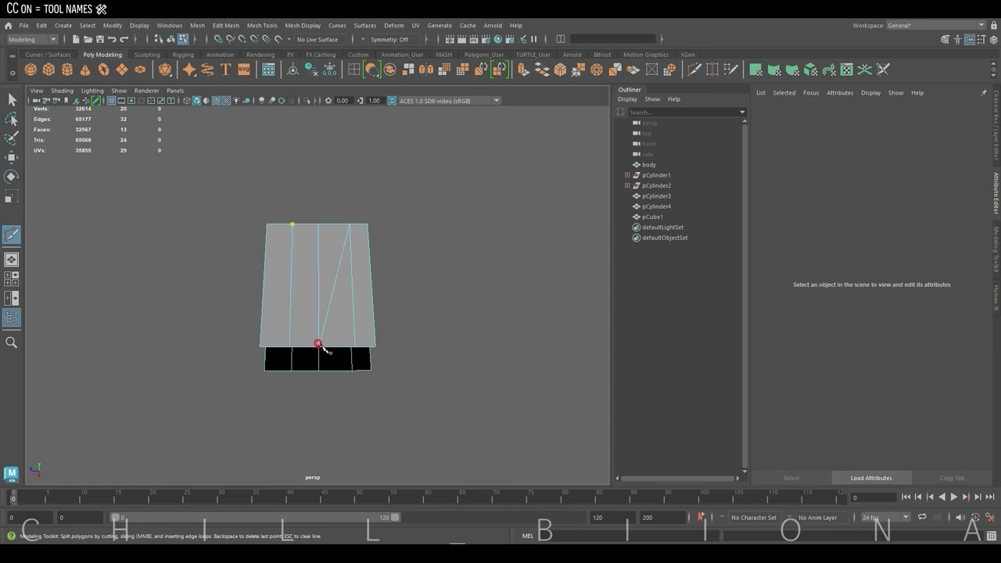
pyautogui.keyDown('alt'); pyautogui.moveTo(358, 369); pyautogui.dragTo(285, 359); pyautogui.keyUp('alt')
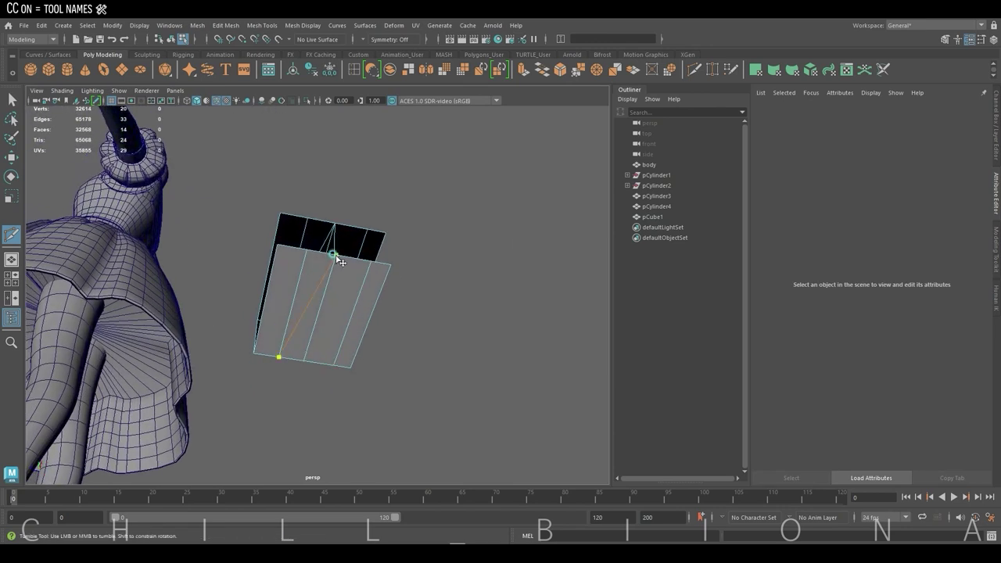
pyautogui.keyDown('alt'); pyautogui.moveTo(404, 261); pyautogui.dragTo(397, 324); pyautogui.keyUp('alt')
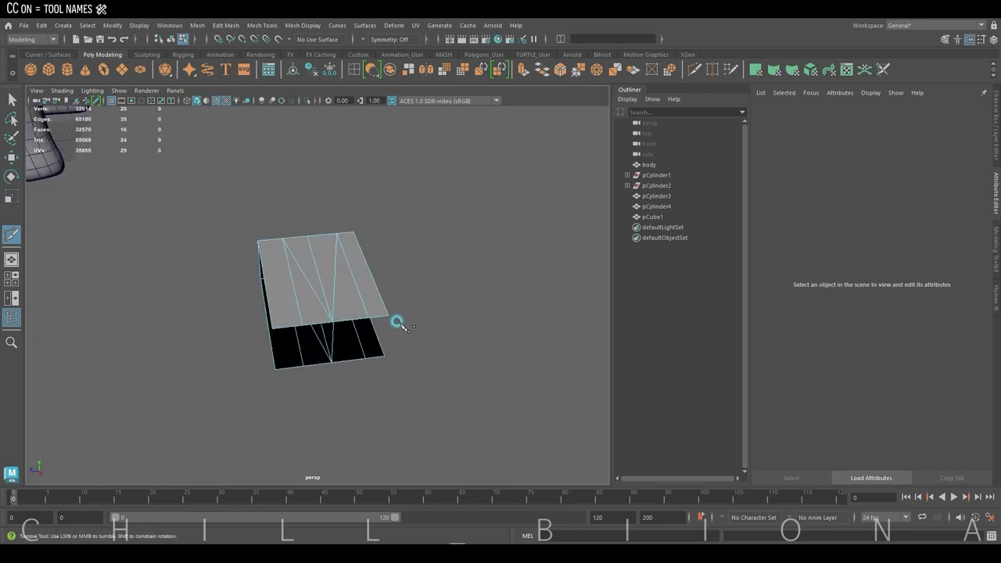
pyautogui.press('w')
pyautogui.moveTo(316, 250)
pyautogui.mouseDown()
pyautogui.moveTo(320, 227)
pyautogui.moveTo(398, 263)
pyautogui.moveTo(326, 319)
pyautogui.mouseUp()
# Scale both ends' vertices in Y to taper the box into a fan-shaped wedge
pyautogui.moveTo(320, 282)
pyautogui.keyDown('alt'); pyautogui.mouseDown()
pyautogui.moveTo(391, 292)
pyautogui.moveTo(379, 266)
pyautogui.mouseUp(); pyautogui.keyUp('alt')
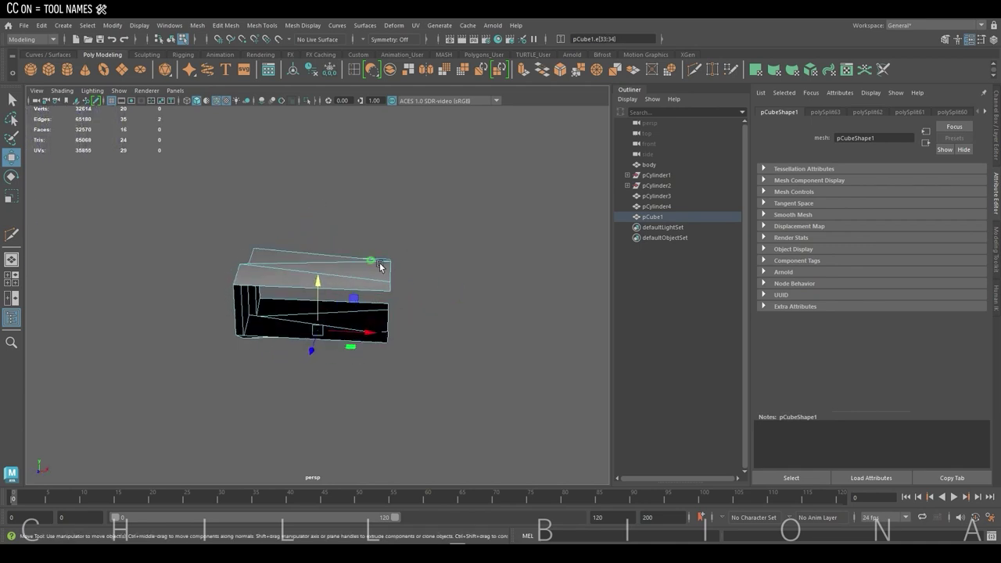
pyautogui.moveTo(357, 224); pyautogui.dragTo(413, 324)
pyautogui.press('r')
pyautogui.moveTo(391, 254)
pyautogui.mouseDown()
pyautogui.moveTo(391, 290)
pyautogui.moveTo(340, 346)
pyautogui.moveTo(365, 335)
pyautogui.moveTo(279, 362)
pyautogui.moveTo(227, 258)
pyautogui.mouseUp()
pyautogui.moveTo(247, 262)
pyautogui.mouseDown()
pyautogui.moveTo(247, 288)
pyautogui.moveTo(359, 235)
pyautogui.mouseUp()
# Insert two more edge loops, check the smooth preview with 3, then add a second cube
pyautogui.press('w')
pyautogui.click(357, 69)
pyautogui.click(334, 331)
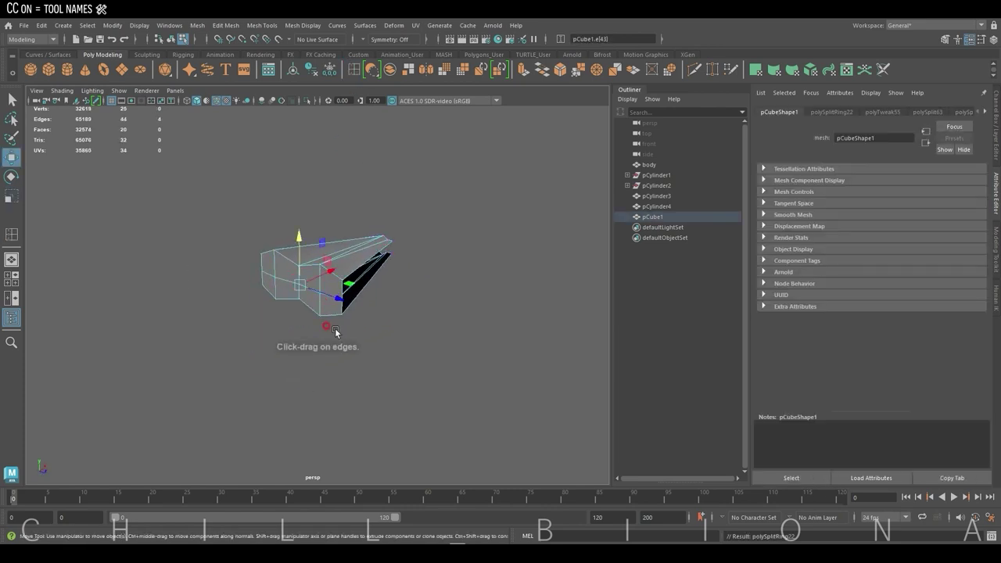
pyautogui.moveTo(335, 332)
pyautogui.keyDown('alt'); pyautogui.mouseDown()
pyautogui.moveTo(400, 276)
pyautogui.moveTo(337, 337)
pyautogui.moveTo(477, 306)
pyautogui.moveTo(447, 279)
pyautogui.mouseUp(); pyautogui.keyUp('alt')
pyautogui.press('3')
pyautogui.click(338, 288)
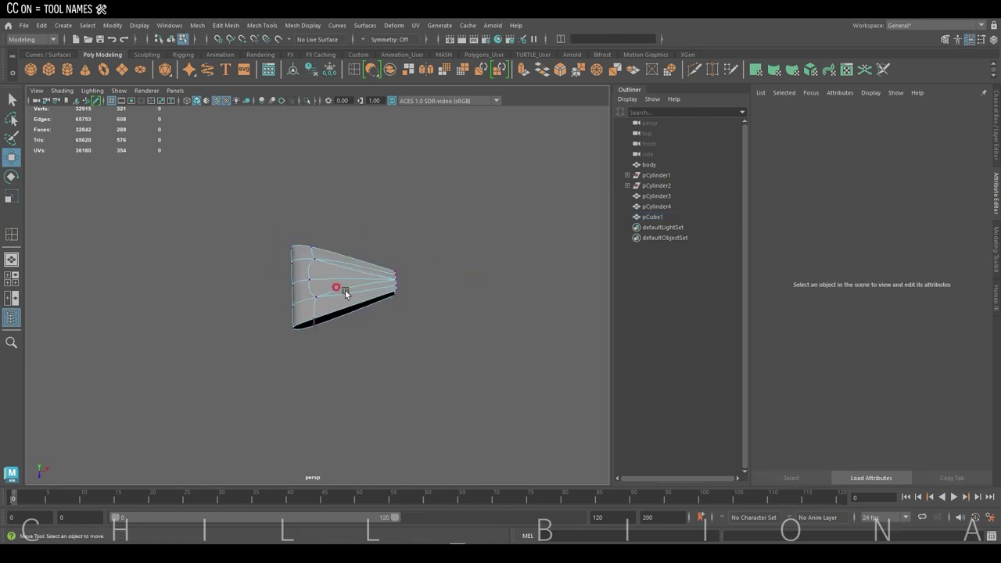
pyautogui.press('1')
pyautogui.moveTo(345, 290)
pyautogui.keyDown('alt'); pyautogui.mouseDown()
pyautogui.moveTo(413, 278)
pyautogui.moveTo(399, 250)
pyautogui.moveTo(399, 308)
pyautogui.moveTo(310, 292)
pyautogui.mouseUp(); pyautogui.keyUp('alt')
pyautogui.click(49, 69)
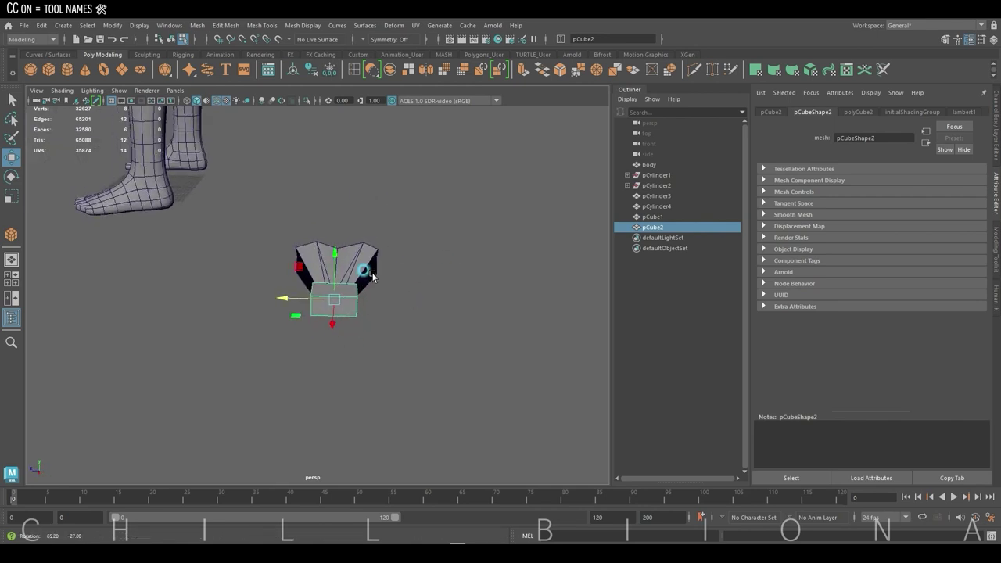
# Delete two faces of the new cube and scale its end vertices into an open knot band
pyautogui.moveTo(336, 274); pyautogui.dragTo(336, 301, button='right')
pyautogui.moveTo(489, 302)
pyautogui.keyDown('alt'); pyautogui.mouseDown()
pyautogui.moveTo(391, 274)
pyautogui.moveTo(261, 203)
pyautogui.mouseUp(); pyautogui.keyUp('alt')
pyautogui.click(372, 261)
pyautogui.press('Delete')
pyautogui.click(331, 237)
pyautogui.moveTo(260, 203)
pyautogui.mouseDown()
pyautogui.moveTo(359, 260)
pyautogui.moveTo(359, 244)
pyautogui.mouseUp()
pyautogui.press('r')
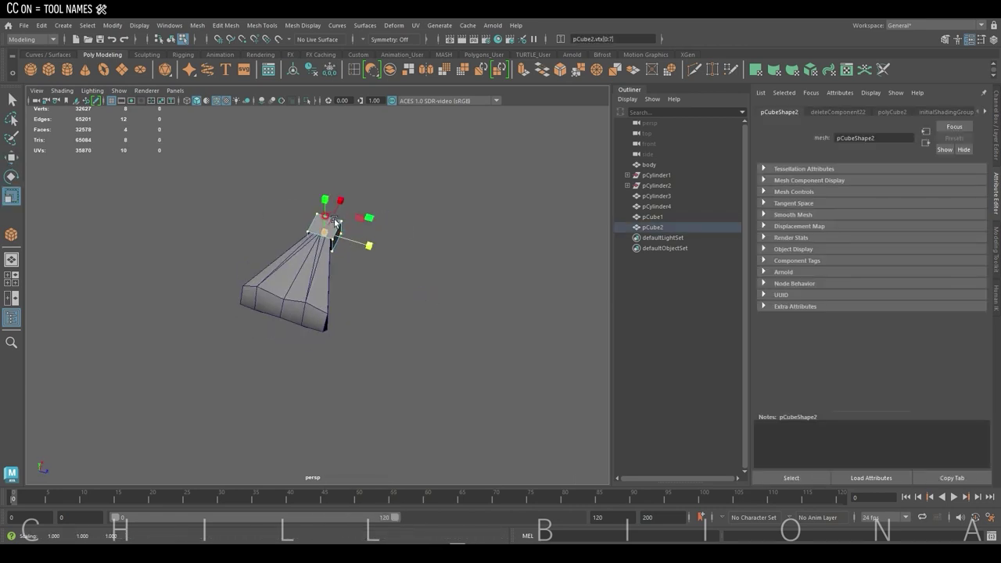
pyautogui.click(380, 279)
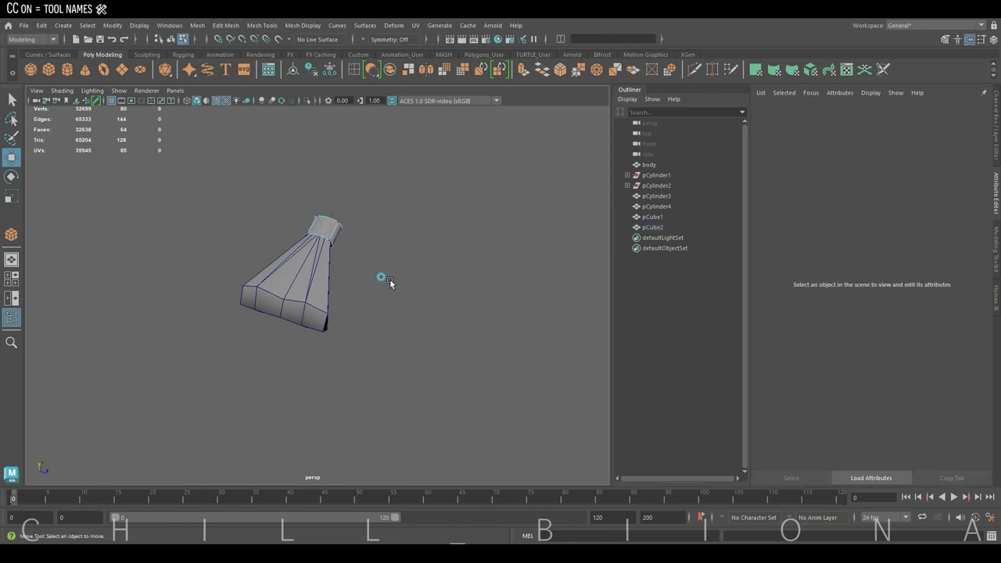
pyautogui.keyDown('alt'); pyautogui.moveTo(380, 279); pyautogui.dragTo(357, 279); pyautogui.keyUp('alt')
pyautogui.moveTo(356, 243); pyautogui.dragTo(395, 289)
pyautogui.press('r')
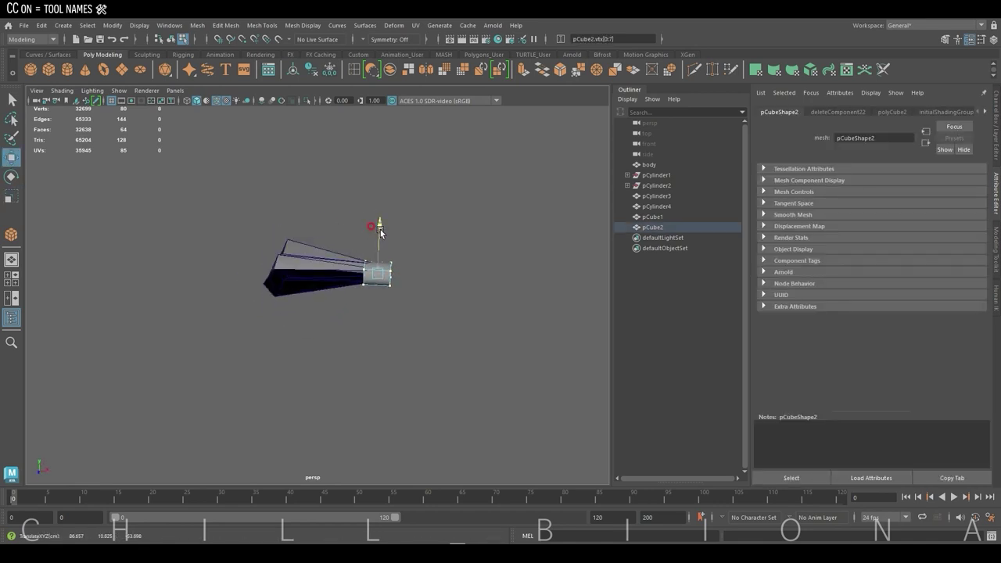
pyautogui.click(377, 242)
pyautogui.press('r')
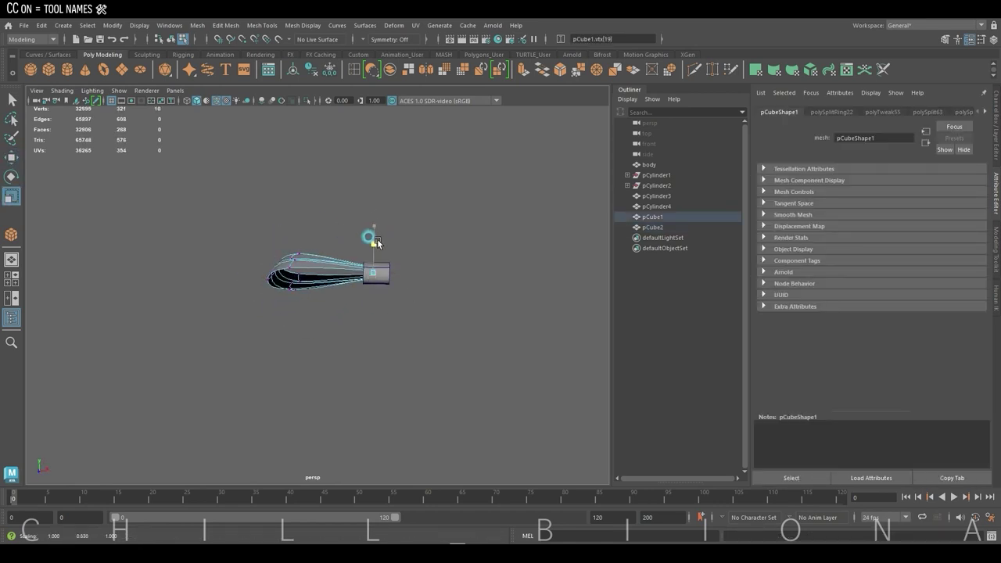
# Smooth the fan piece, extrude both pieces with -0.8 thickness, and conform their normals
pyautogui.press('F8')
pyautogui.press('t')
pyautogui.press('f')
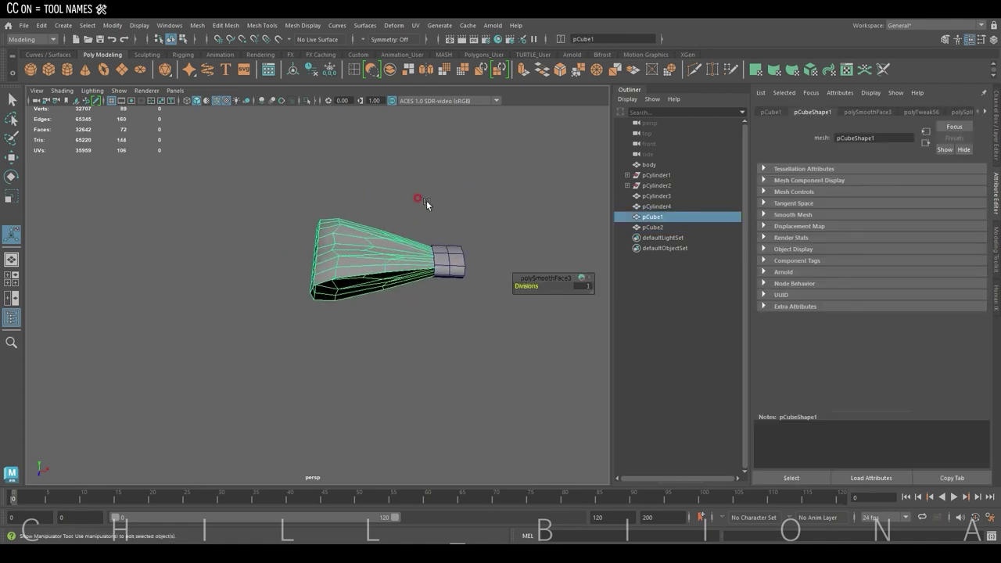
pyautogui.click(526, 69)
pyautogui.moveTo(524, 286); pyautogui.dragTo(534, 286)
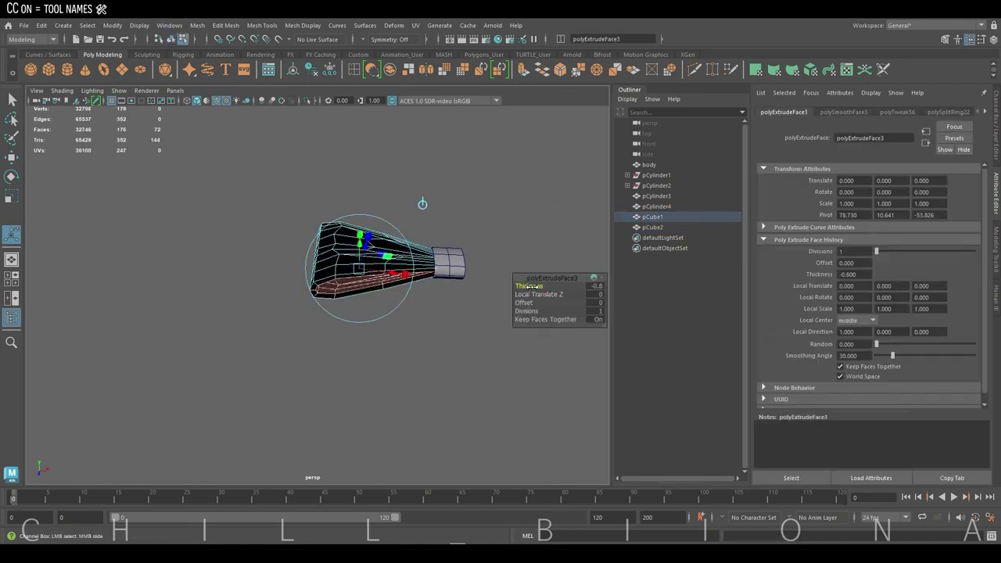
pyautogui.click(545, 263)
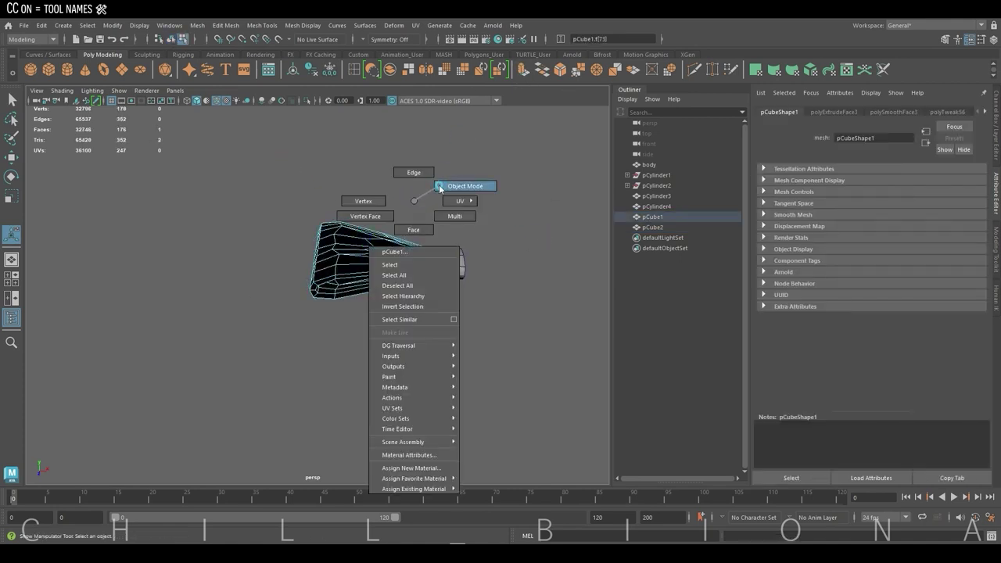
pyautogui.moveTo(402, 226)
pyautogui.mouseDown(button='right')
pyautogui.moveTo(458, 185)
pyautogui.moveTo(446, 179)
pyautogui.mouseUp(button='right')
pyautogui.hotkey('ctrl', 'e')
pyautogui.click(261, 25)
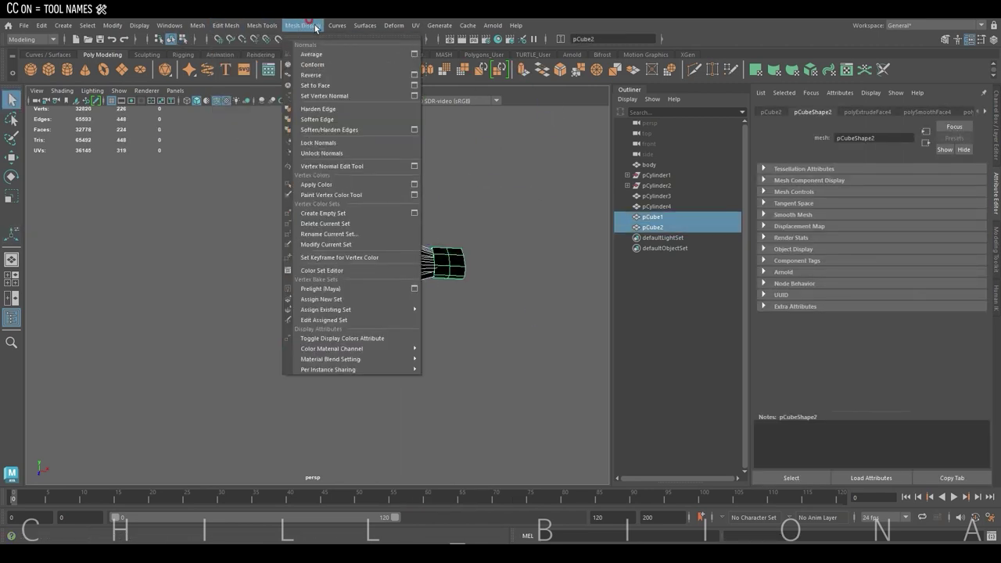
pyautogui.click(310, 74)
pyautogui.click(476, 297)
# Bevel the fan bow loop's rim edges
pyautogui.click(377, 281)
pyautogui.press('f')
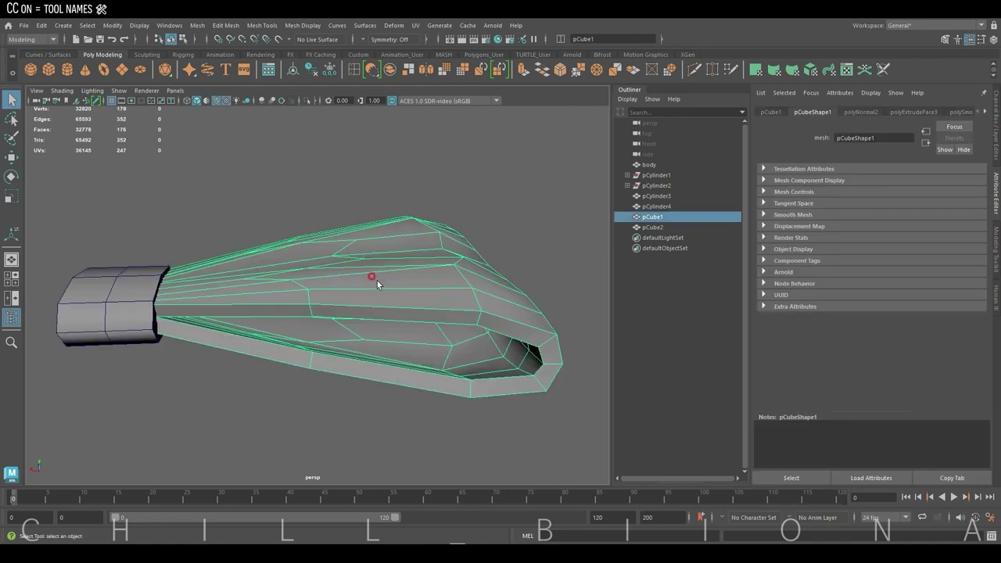
pyautogui.moveTo(377, 280); pyautogui.dragTo(380, 223, button='right')
pyautogui.click(438, 322)
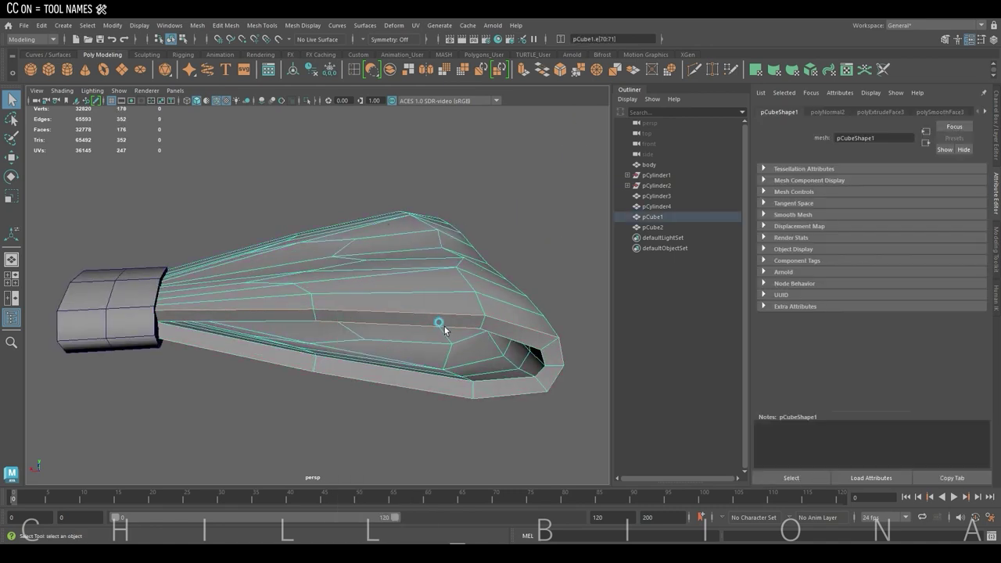
pyautogui.click(560, 69)
pyautogui.keyDown('alt'); pyautogui.moveTo(532, 289); pyautogui.dragTo(290, 297); pyautogui.keyUp('alt')
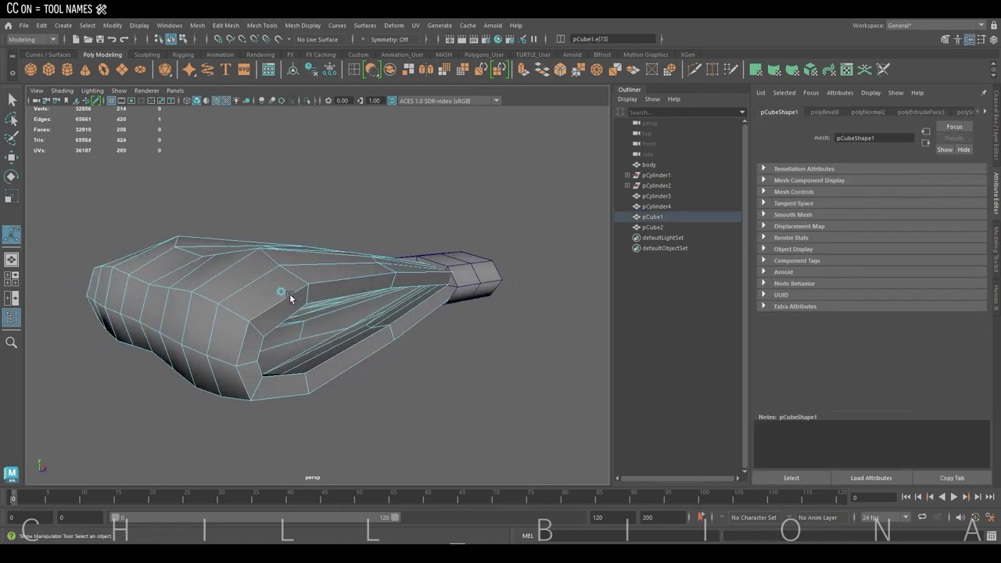
pyautogui.click(560, 69)
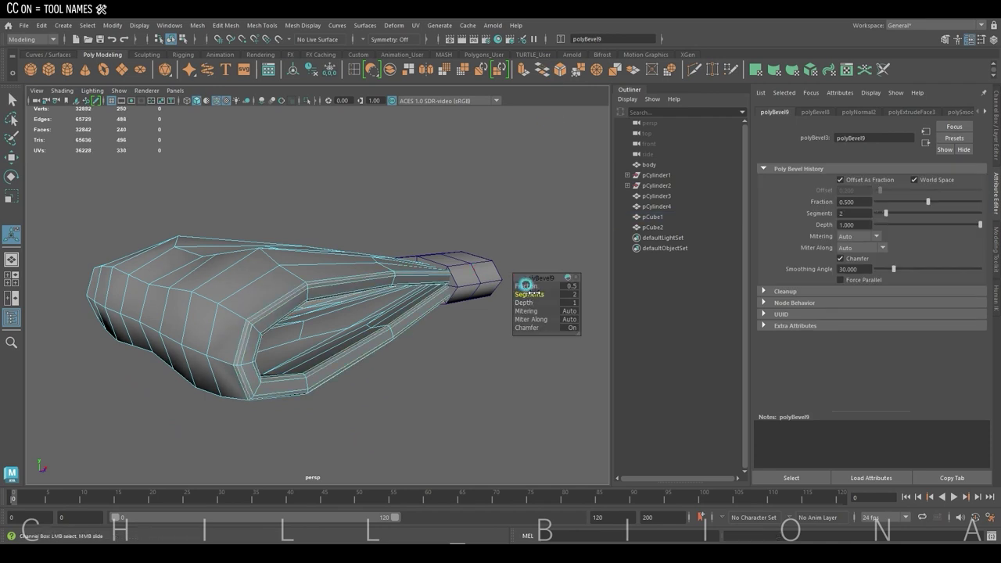
pyautogui.scroll(-3, 524, 292)
pyautogui.press('F8')
pyautogui.press('f')
pyautogui.scroll(-10, 294, 270)
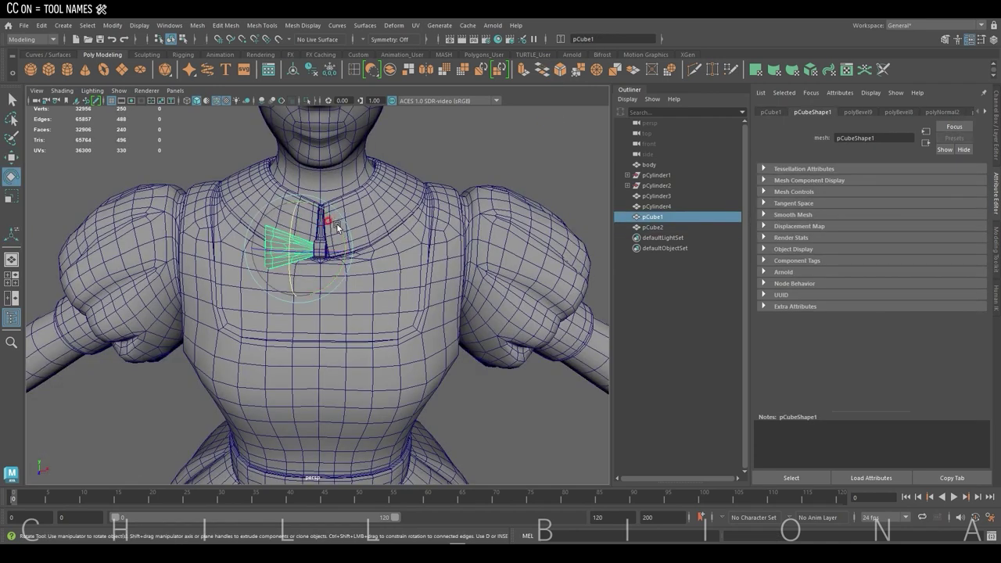
# Move and rotate the bow loop onto the collar and lower the knot band slightly
pyautogui.press('w')
pyautogui.moveTo(336, 226)
pyautogui.mouseDown()
pyautogui.moveTo(285, 209)
pyautogui.moveTo(432, 247)
pyautogui.mouseUp()
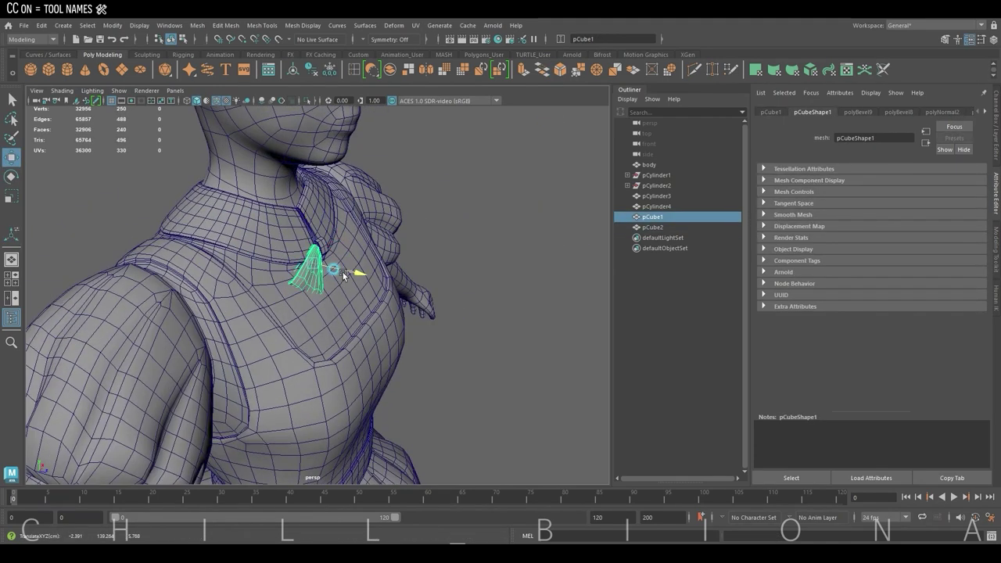
pyautogui.moveTo(351, 273)
pyautogui.keyDown('alt'); pyautogui.mouseDown()
pyautogui.moveTo(330, 264)
pyautogui.moveTo(348, 301)
pyautogui.moveTo(344, 252)
pyautogui.moveTo(368, 197)
pyautogui.moveTo(357, 205)
pyautogui.mouseUp(); pyautogui.keyUp('alt')
pyautogui.press('e')
pyautogui.press('w')
pyautogui.moveTo(326, 168); pyautogui.dragTo(326, 174)
pyautogui.moveTo(351, 186)
pyautogui.keyDown('alt'); pyautogui.mouseDown()
pyautogui.moveTo(344, 203)
pyautogui.moveTo(378, 203)
pyautogui.moveTo(338, 221)
pyautogui.moveTo(387, 212)
pyautogui.moveTo(336, 212)
pyautogui.moveTo(367, 216)
pyautogui.moveTo(335, 225)
pyautogui.mouseUp(); pyautogui.keyUp('alt')
# Duplicate the bow piece into a ribbon tail and position it under the collar
pyautogui.hotkey('ctrl', 'd')
pyautogui.press('r')
pyautogui.press('w')
pyautogui.press('e')
pyautogui.press('w')
pyautogui.press('e')
pyautogui.press('w')
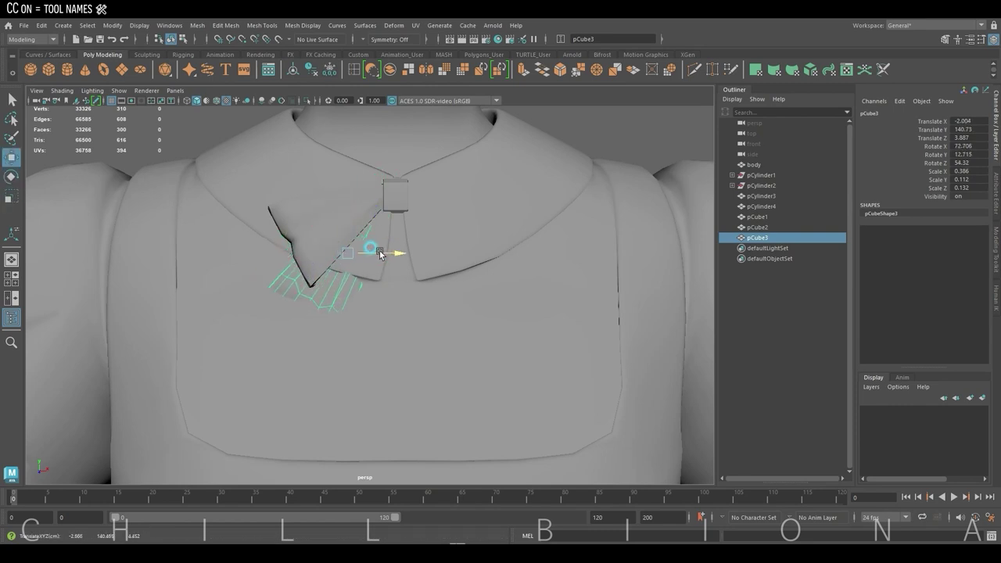
pyautogui.moveTo(380, 253)
pyautogui.keyDown('alt'); pyautogui.mouseDown()
pyautogui.moveTo(406, 273)
pyautogui.moveTo(408, 242)
pyautogui.moveTo(405, 281)
pyautogui.mouseUp(); pyautogui.keyUp('alt')
# Rotate the tail's bottom and top vertices so it hangs downward
pyautogui.press('F9')
pyautogui.moveTo(329, 266); pyautogui.dragTo(433, 329)
pyautogui.press('e')
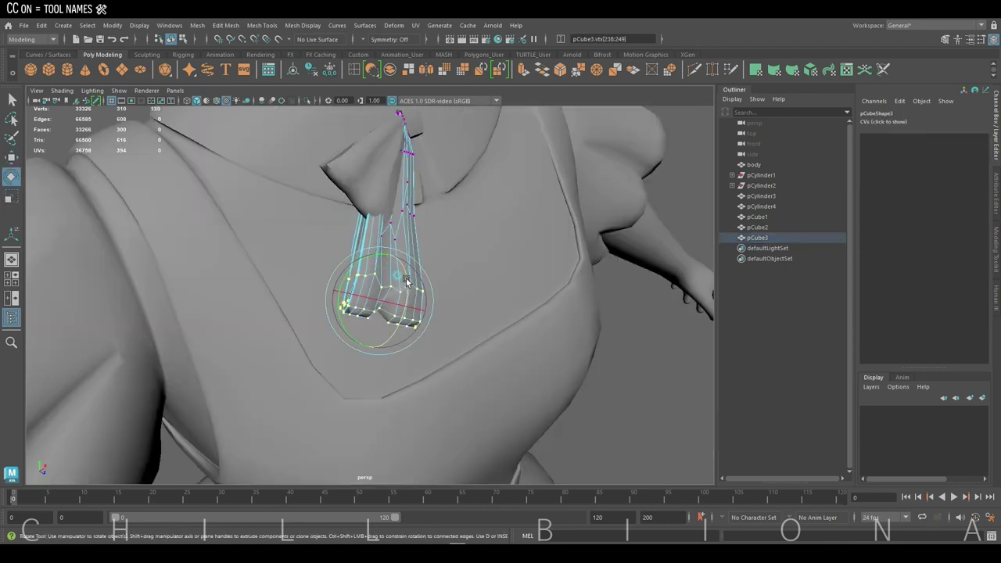
pyautogui.moveTo(406, 282)
pyautogui.mouseDown()
pyautogui.moveTo(400, 291)
pyautogui.moveTo(361, 216)
pyautogui.mouseUp()
pyautogui.press('w')
pyautogui.moveTo(361, 216)
pyautogui.keyDown('alt'); pyautogui.mouseDown()
pyautogui.moveTo(413, 223)
pyautogui.moveTo(441, 244)
pyautogui.mouseUp(); pyautogui.keyUp('alt')
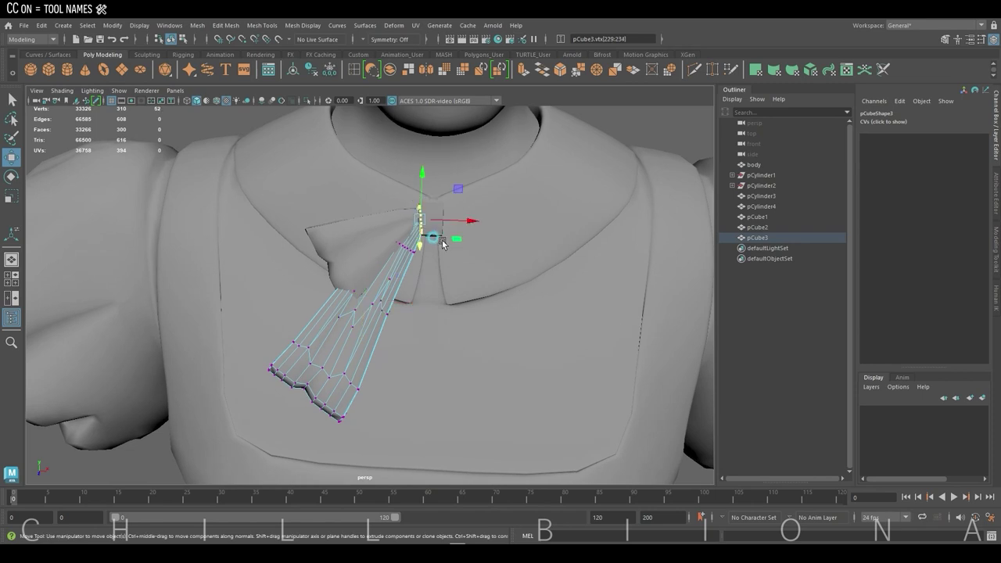
pyautogui.press('e')
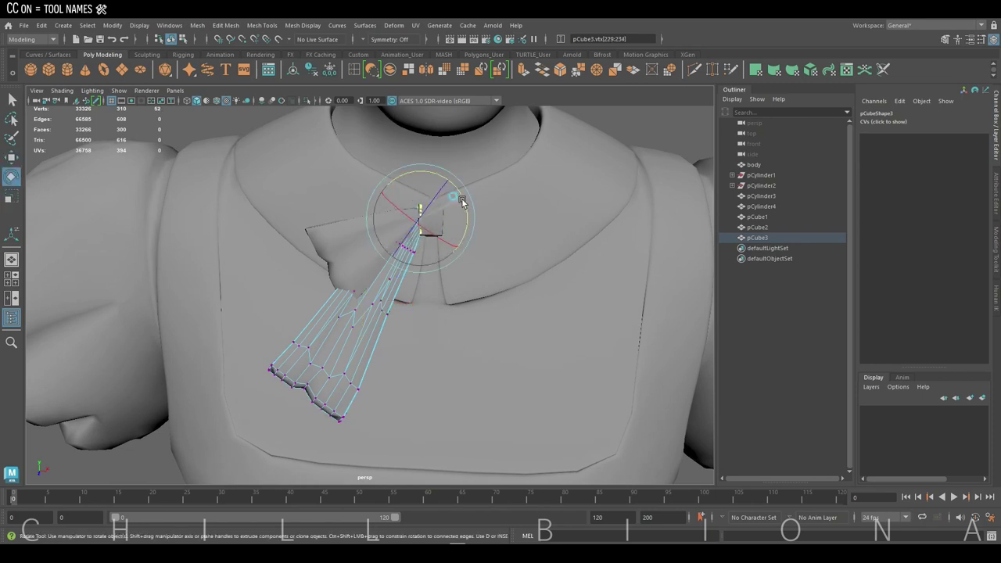
# Mirror the bow loop and ribbon tail across X with Cut Geometry off
pyautogui.press('space')
pyautogui.press('space')
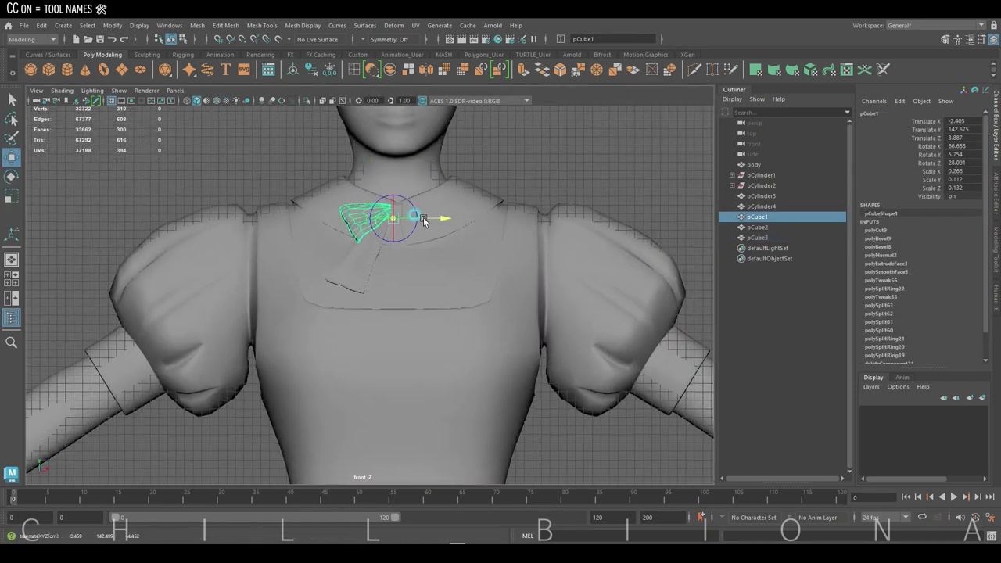
pyautogui.press('w')
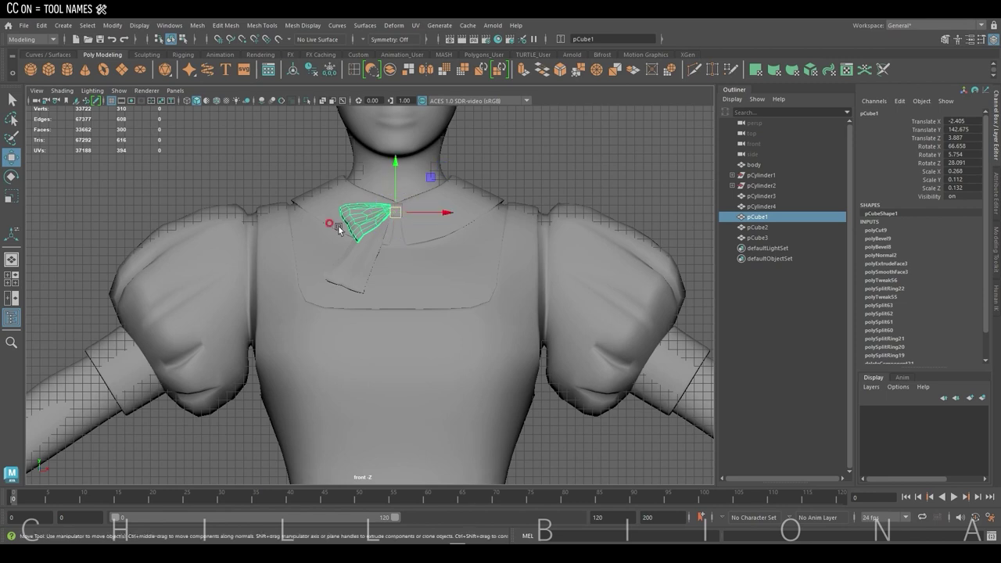
pyautogui.click(426, 71)
pyautogui.click(336, 258)
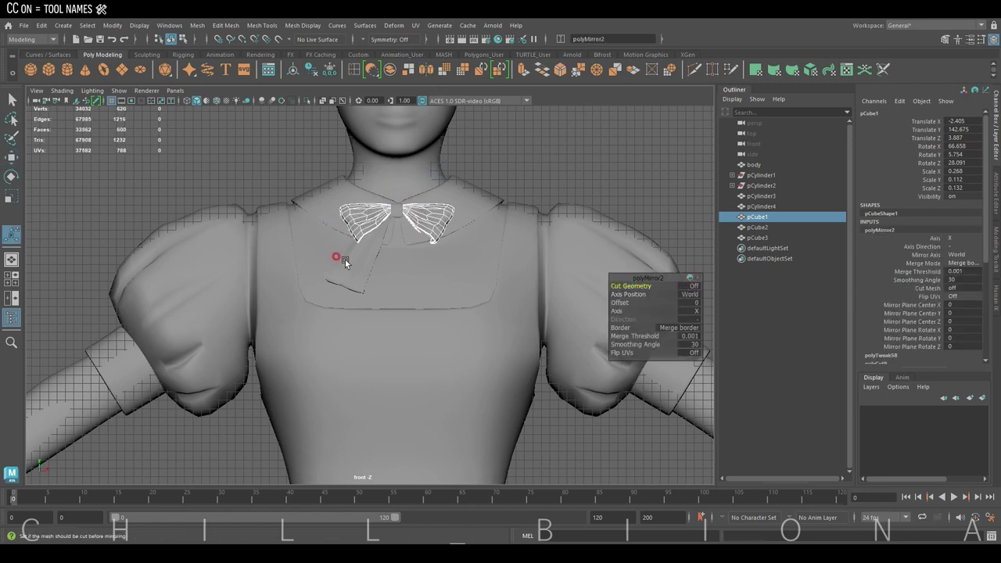
pyautogui.click(426, 71)
pyautogui.click(693, 286)
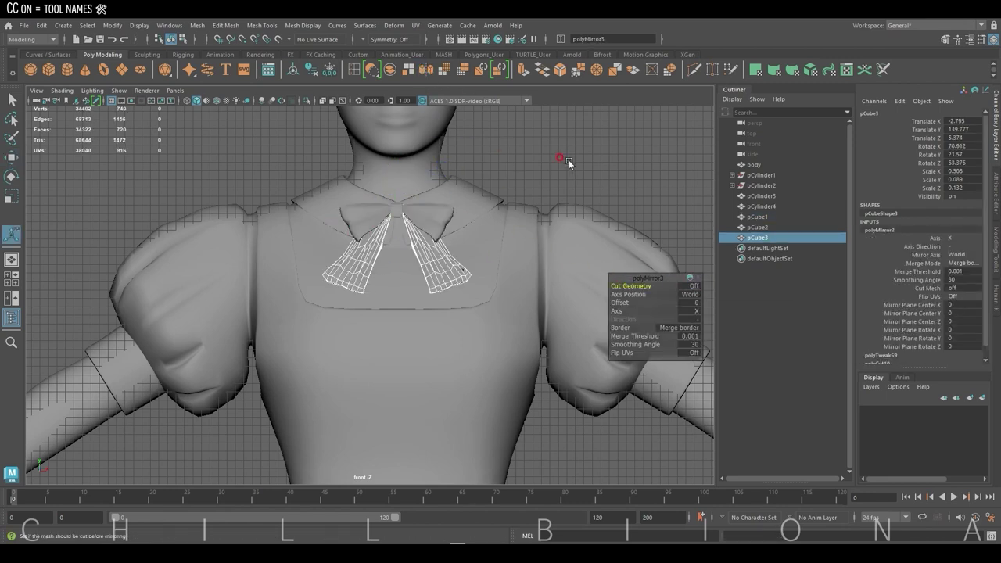
pyautogui.click(602, 169)
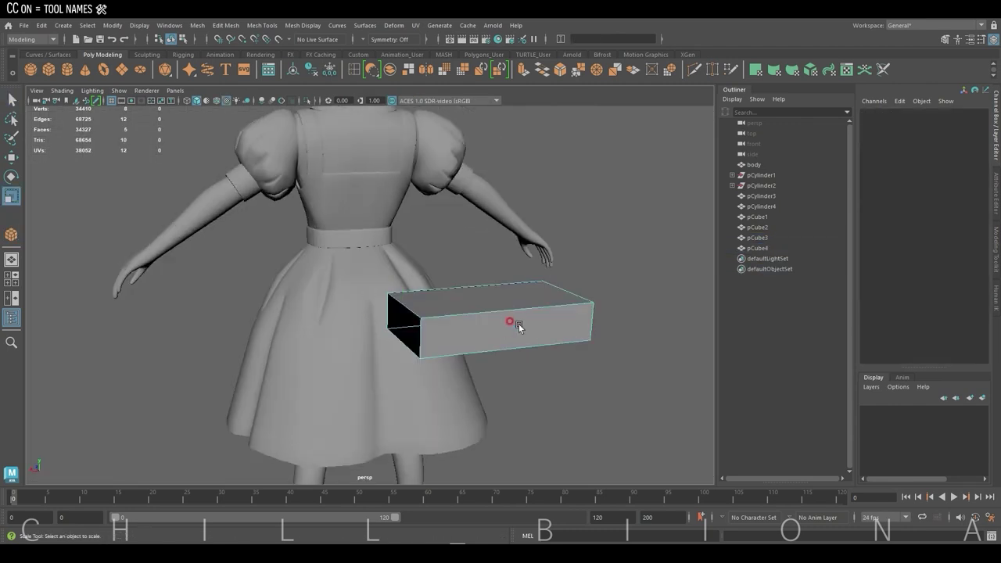
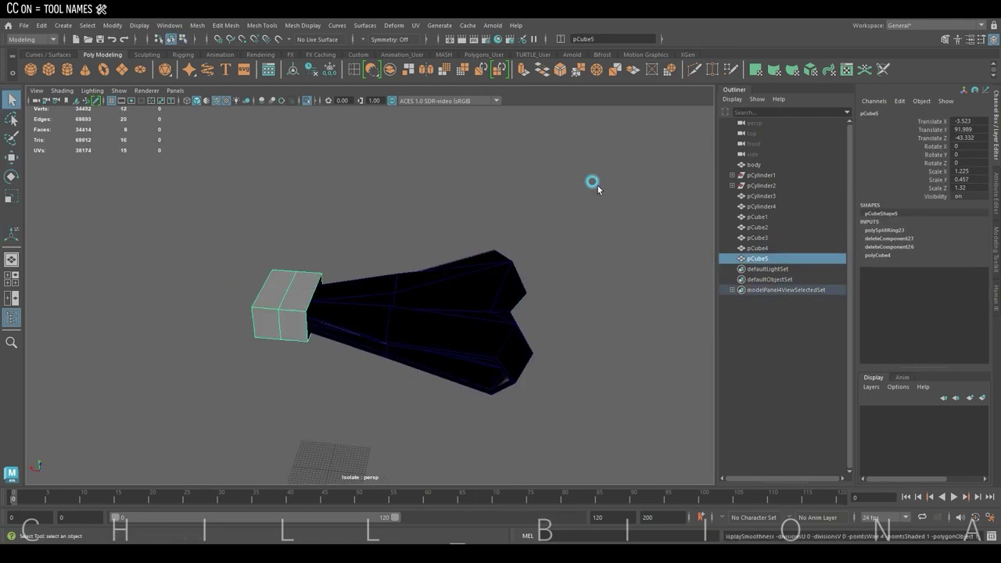
# Smooth the bow's knot cube pCube5 and make the skirt pCylinder4 a live surface
pyautogui.click(262, 25)
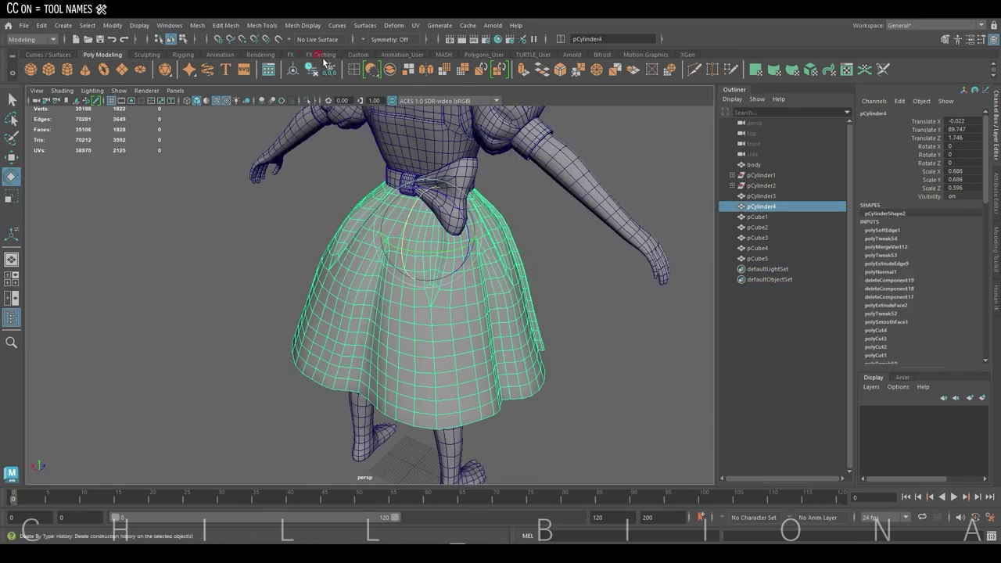
pyautogui.click(311, 69)
# Draw curve1 with EP points down the live skirt from the waistband toward the hem
pyautogui.click(48, 53)
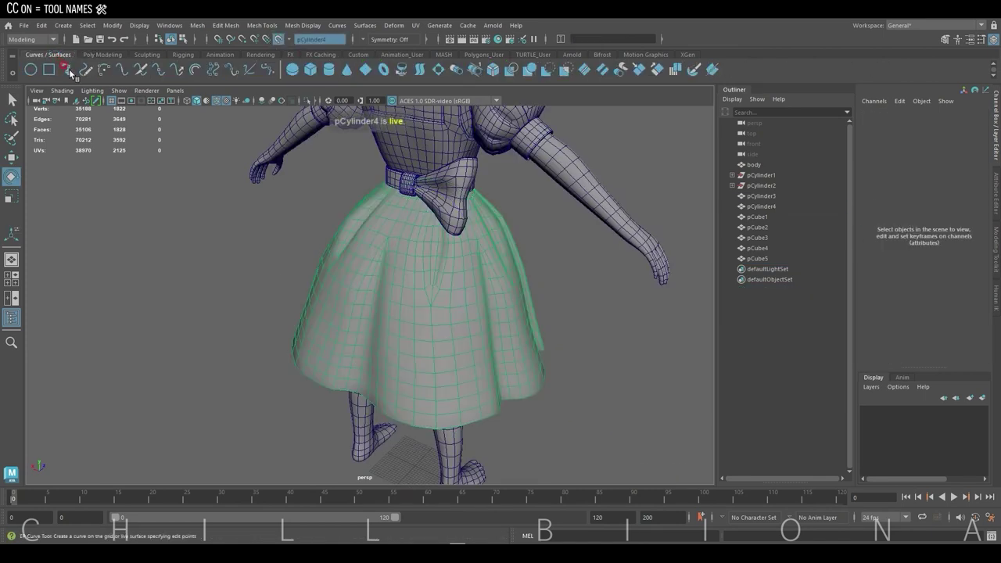
pyautogui.click(405, 214)
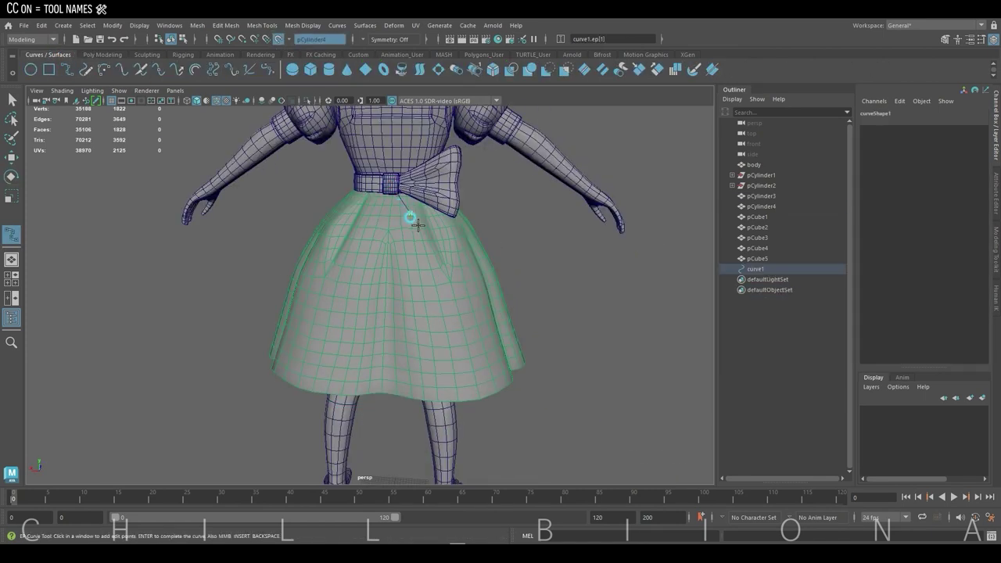
pyautogui.click(451, 332)
pyautogui.keyDown('alt'); pyautogui.moveTo(451, 332); pyautogui.dragTo(444, 326); pyautogui.keyUp('alt')
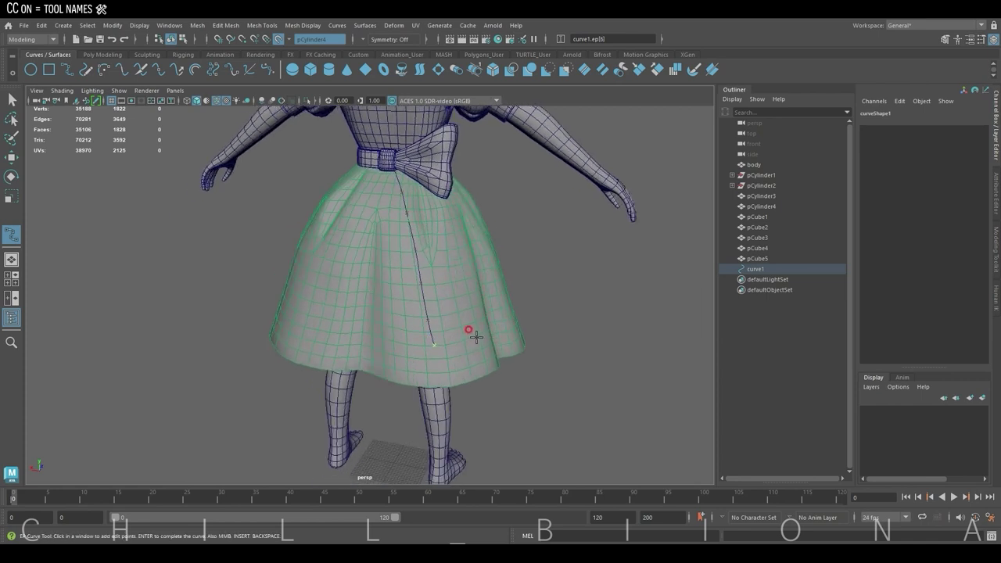
pyautogui.press('Return')
pyautogui.keyDown('alt'); pyautogui.moveTo(489, 219); pyautogui.dragTo(511, 252); pyautogui.keyUp('alt')
# Shift curve1 slightly sideways along X
pyautogui.press('w')
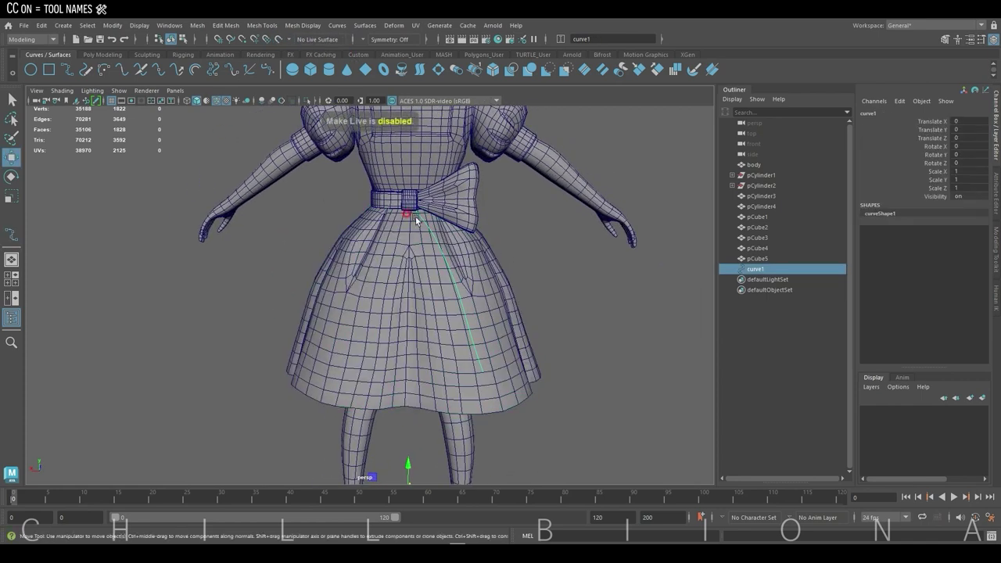
pyautogui.click(103, 55)
pyautogui.moveTo(414, 283); pyautogui.dragTo(516, 268)
# Sweep a rectangular-profile mesh along curve1 with profile scale 3.634 and less-rounded corners
pyautogui.click(62, 25)
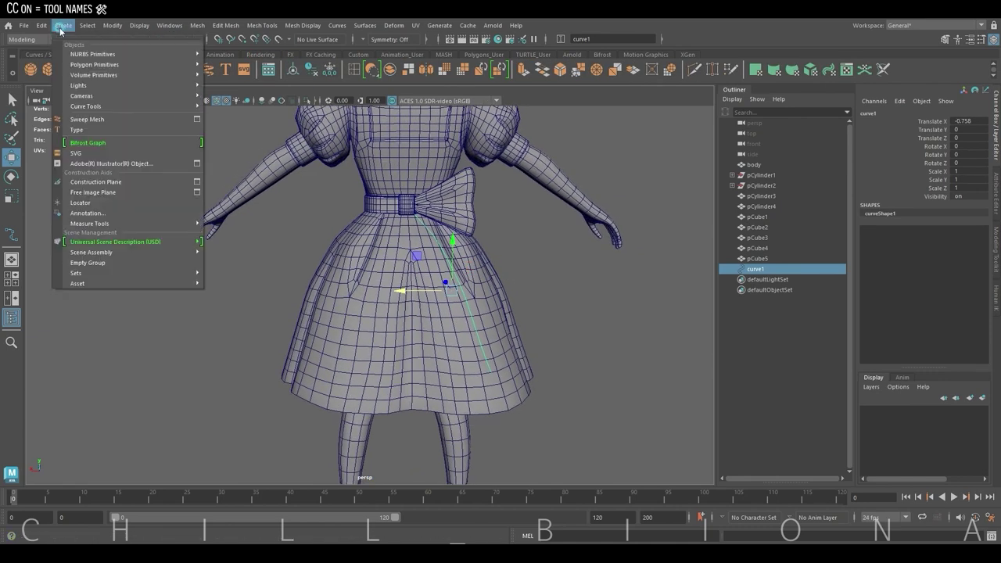
pyautogui.click(98, 121)
pyautogui.scroll(5, 813, 180)
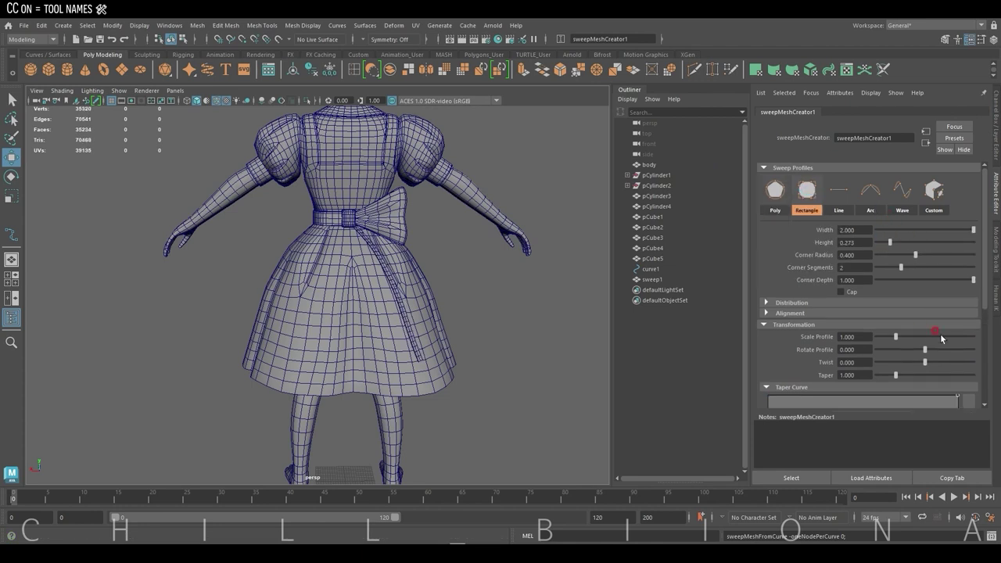
pyautogui.moveTo(946, 339); pyautogui.dragTo(944, 337)
pyautogui.scroll(5, 504, 259)
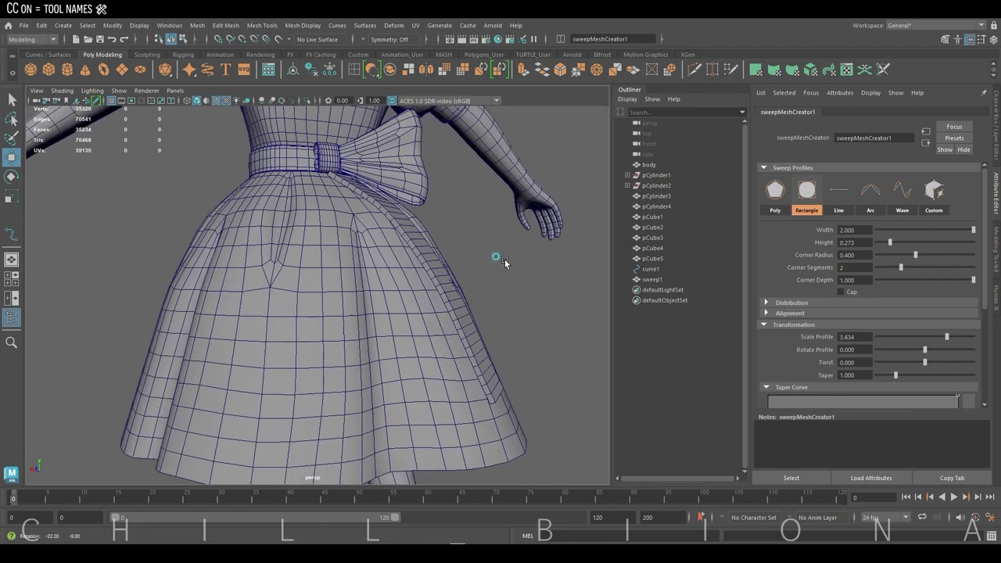
pyautogui.moveTo(908, 259); pyautogui.dragTo(886, 257)
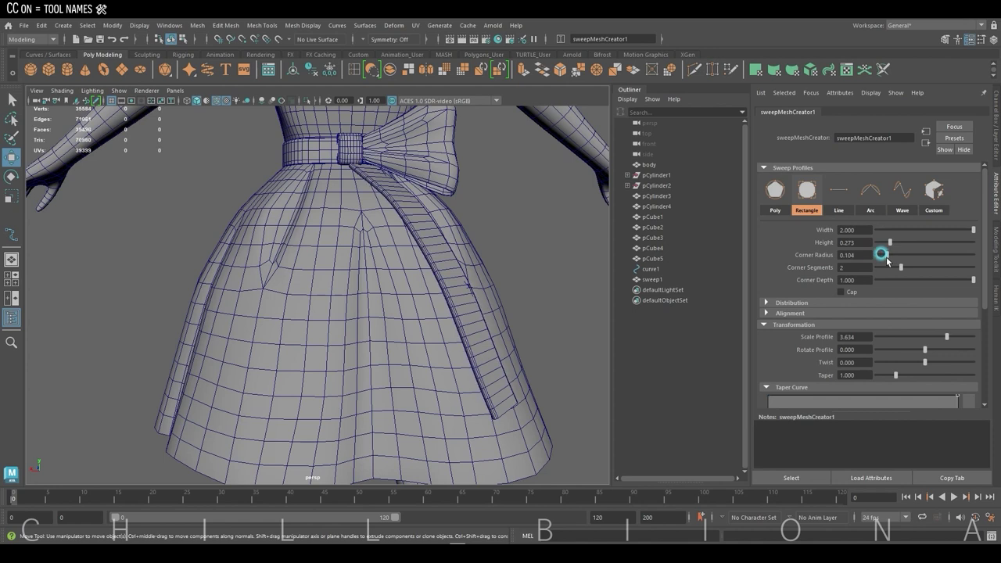
pyautogui.moveTo(973, 230)
pyautogui.mouseDown()
pyautogui.moveTo(961, 235)
pyautogui.moveTo(974, 227)
pyautogui.mouseUp()
pyautogui.scroll(-2, 908, 250)
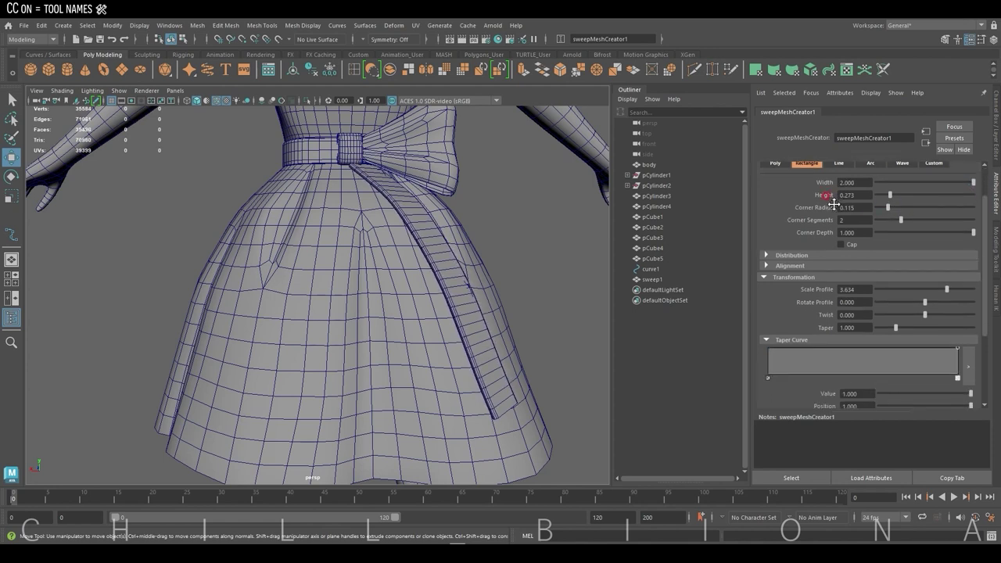
pyautogui.scroll(-2, 984, 280)
pyautogui.moveTo(948, 346); pyautogui.dragTo(952, 345)
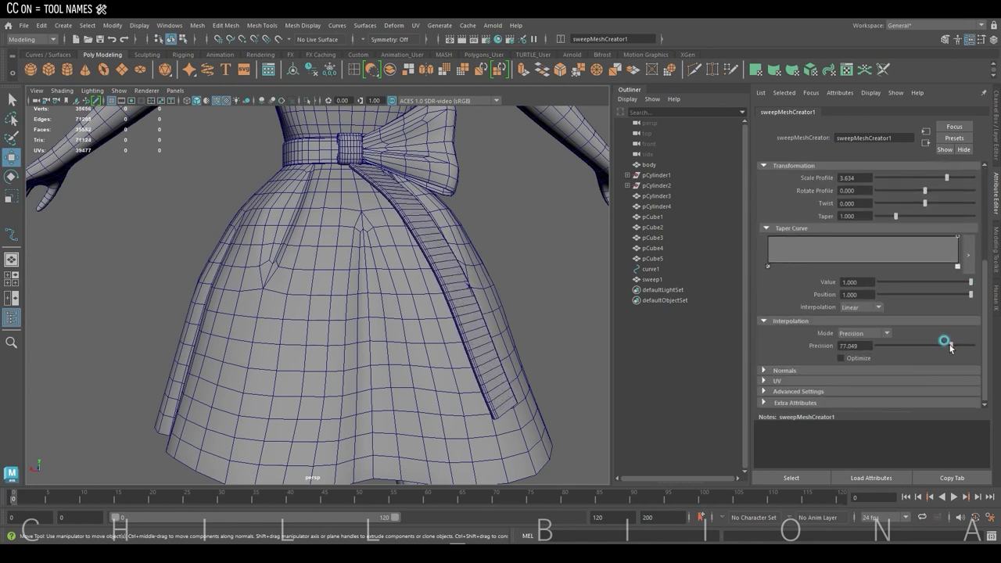
pyautogui.scroll(2, 931, 261)
pyautogui.moveTo(895, 262); pyautogui.dragTo(914, 258)
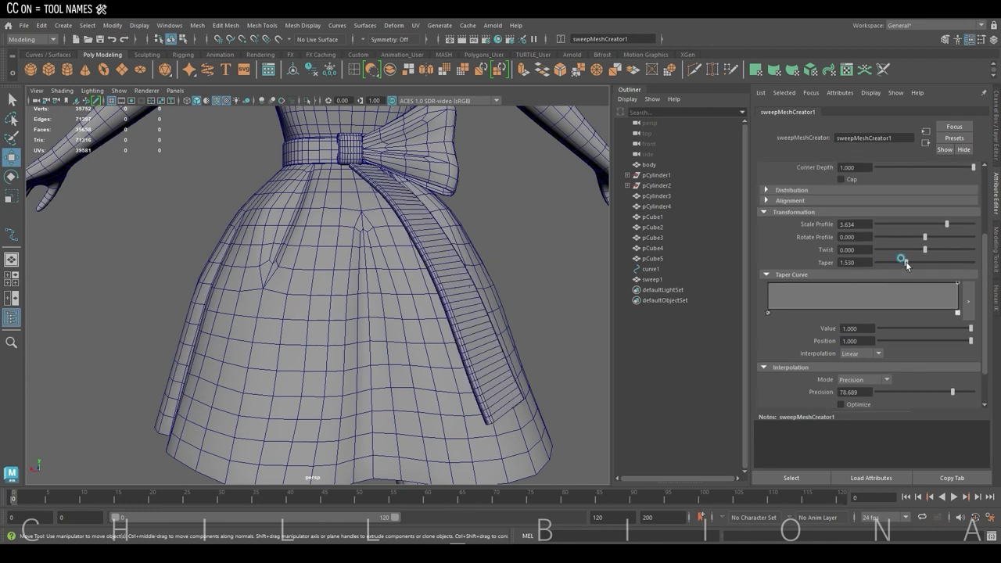
# Shape the strap's taper curve to 2.022, reduce its segments, and set height to 0.05
pyautogui.keyDown('alt'); pyautogui.moveTo(453, 329); pyautogui.dragTo(524, 287); pyautogui.keyUp('alt')
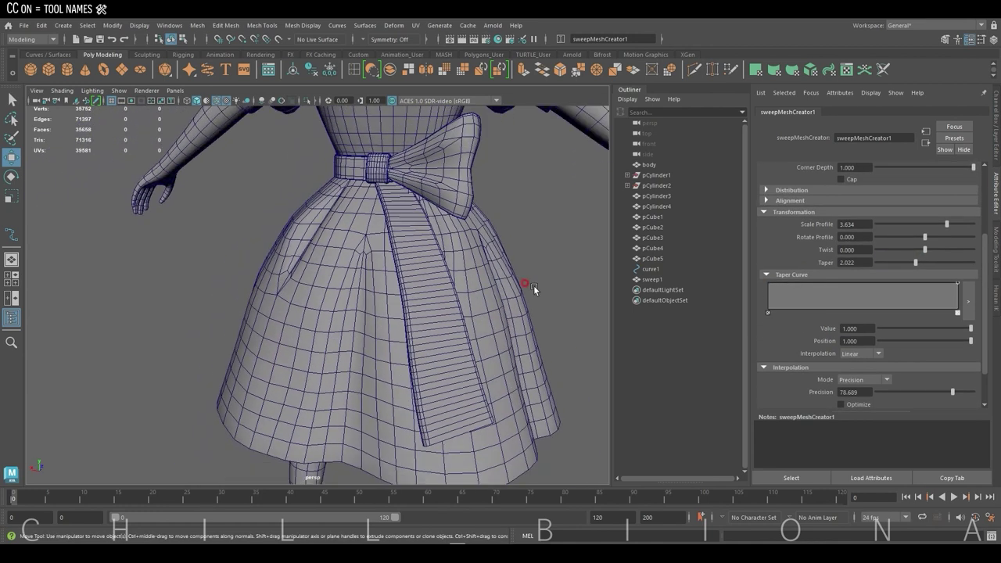
pyautogui.click(780, 285)
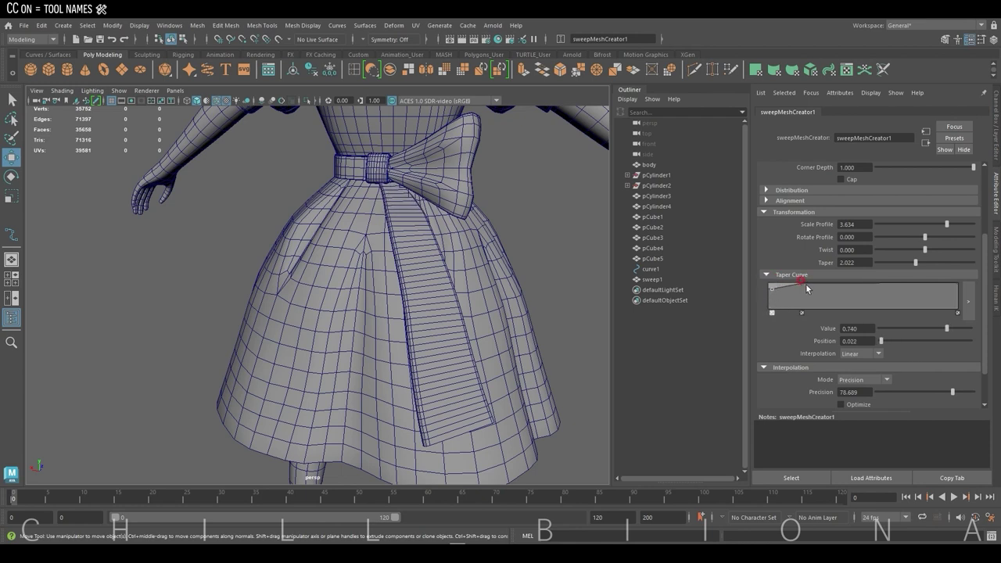
pyautogui.moveTo(807, 289); pyautogui.dragTo(816, 288)
pyautogui.moveTo(962, 391); pyautogui.dragTo(866, 386)
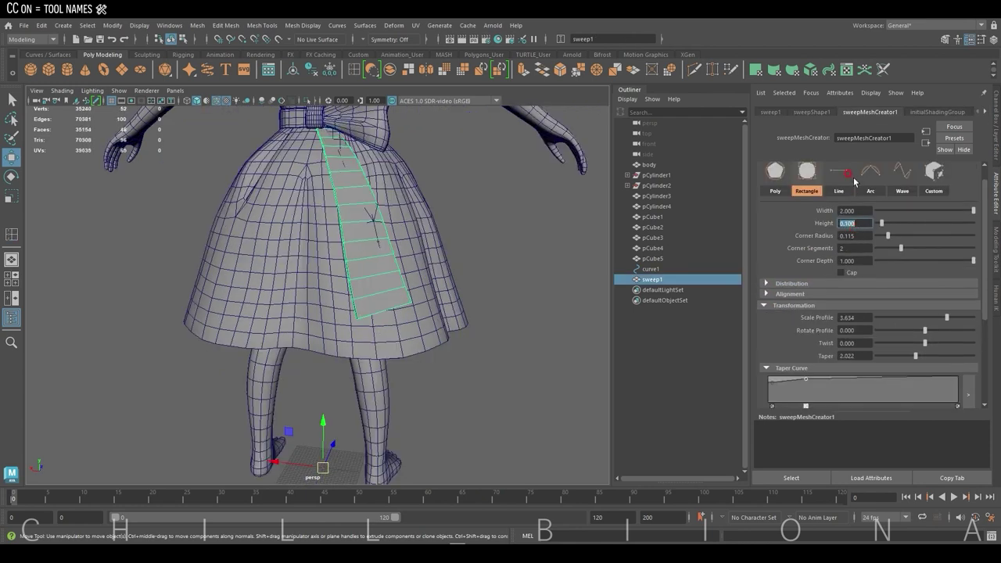
pyautogui.moveTo(440, 225)
pyautogui.keyDown('alt'); pyautogui.mouseDown()
pyautogui.moveTo(453, 217)
pyautogui.moveTo(507, 224)
pyautogui.mouseUp(); pyautogui.keyUp('alt')
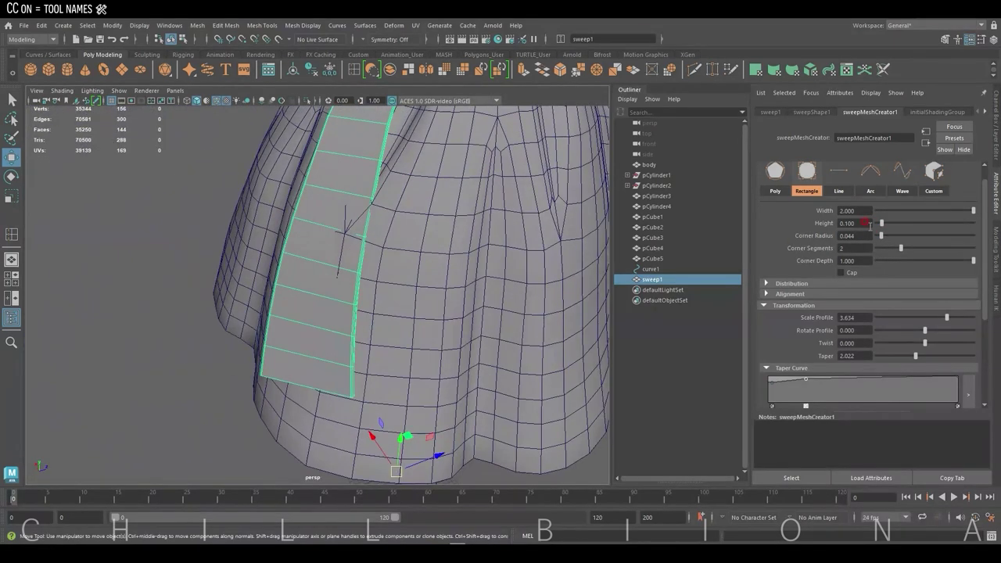
pyautogui.click(850, 222)
pyautogui.write('0.05')
pyautogui.press('Return')
pyautogui.moveTo(413, 257)
pyautogui.keyDown('alt'); pyautogui.mouseDown()
pyautogui.moveTo(513, 238)
pyautogui.moveTo(493, 240)
pyautogui.mouseUp(); pyautogui.keyUp('alt')
# Isolate the sweep1 strap and insert an edge loop along it
pyautogui.click(430, 195)
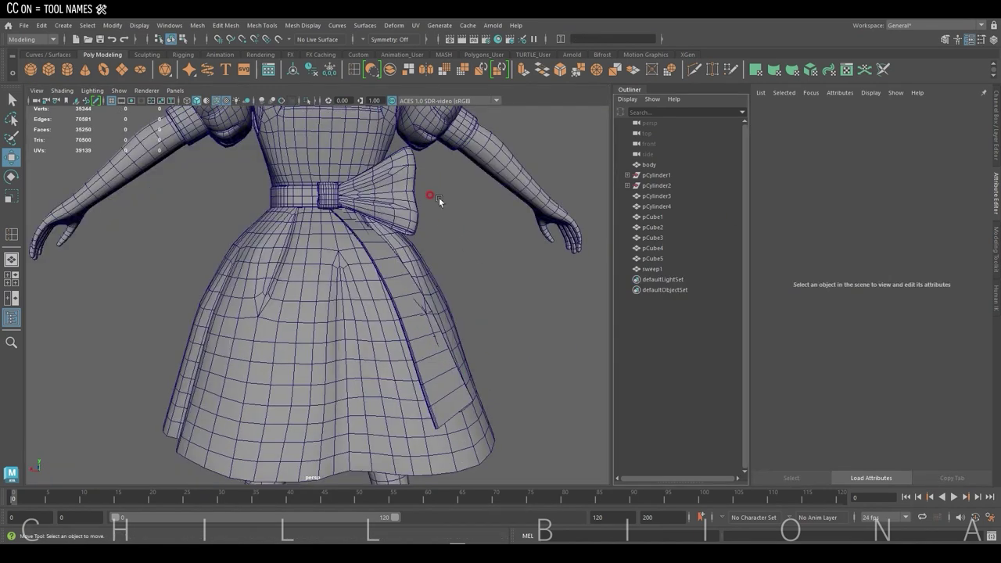
pyautogui.click(399, 270)
pyautogui.keyDown('alt'); pyautogui.moveTo(398, 275); pyautogui.dragTo(474, 273); pyautogui.keyUp('alt')
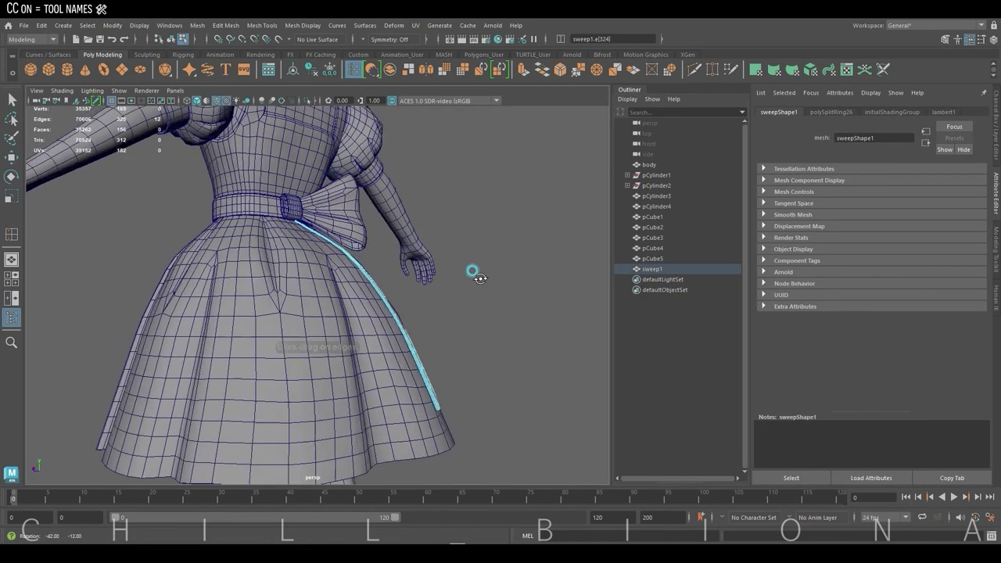
pyautogui.press('w')
pyautogui.moveTo(480, 243); pyautogui.dragTo(542, 211, button='right')
pyautogui.hotkey('ctrl', '1')
pyautogui.keyDown('alt'); pyautogui.moveTo(542, 211); pyautogui.dragTo(500, 199); pyautogui.keyUp('alt')
pyautogui.click(355, 69)
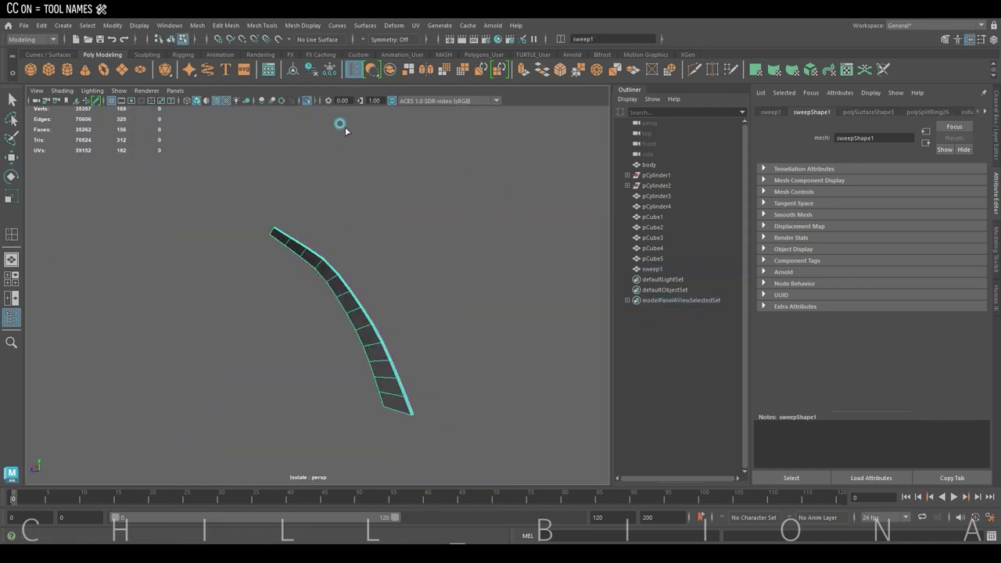
pyautogui.keyDown('alt'); pyautogui.moveTo(342, 123); pyautogui.dragTo(305, 295); pyautogui.keyUp('alt')
pyautogui.click(305, 294)
pyautogui.moveTo(401, 282)
pyautogui.keyDown('alt'); pyautogui.mouseDown()
pyautogui.moveTo(303, 267)
pyautogui.moveTo(346, 218)
pyautogui.mouseUp(); pyautogui.keyUp('alt')
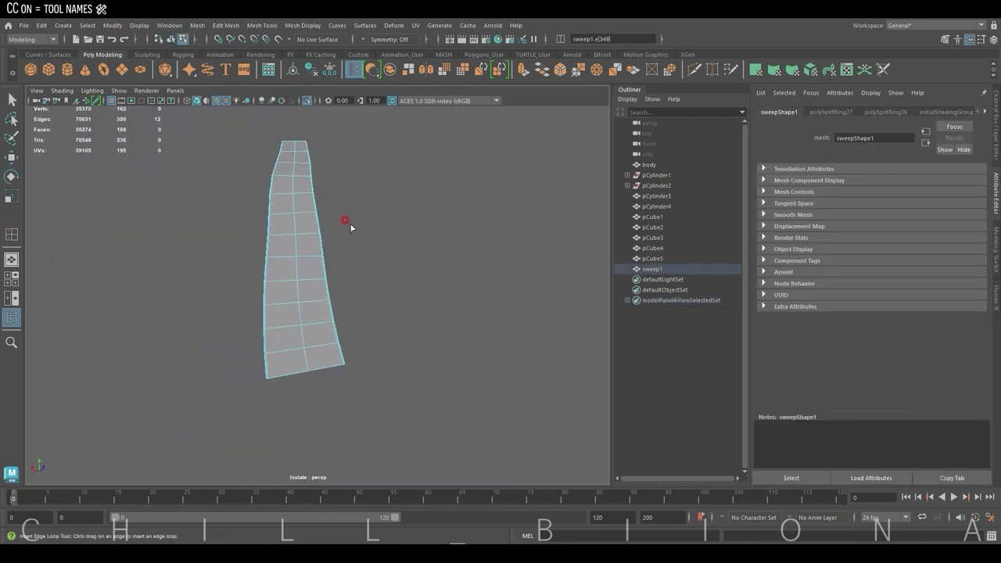
# Move and scale the strap's top vertices to tuck them under the bow knot
pyautogui.moveTo(346, 219); pyautogui.dragTo(263, 261, button='right')
pyautogui.keyDown('alt'); pyautogui.moveTo(342, 172); pyautogui.dragTo(368, 234); pyautogui.keyUp('alt')
pyautogui.press('w')
pyautogui.click(328, 233)
pyautogui.press('r')
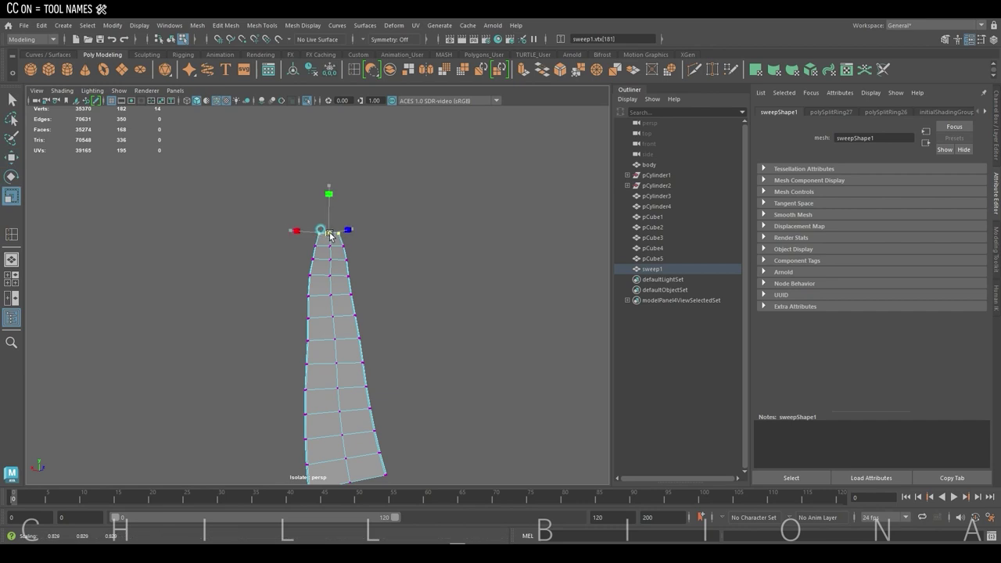
pyautogui.hotkey('ctrl', '1')
pyautogui.moveTo(471, 164)
pyautogui.keyDown('alt'); pyautogui.mouseDown()
pyautogui.moveTo(434, 218)
pyautogui.moveTo(402, 226)
pyautogui.mouseUp(); pyautogui.keyUp('alt')
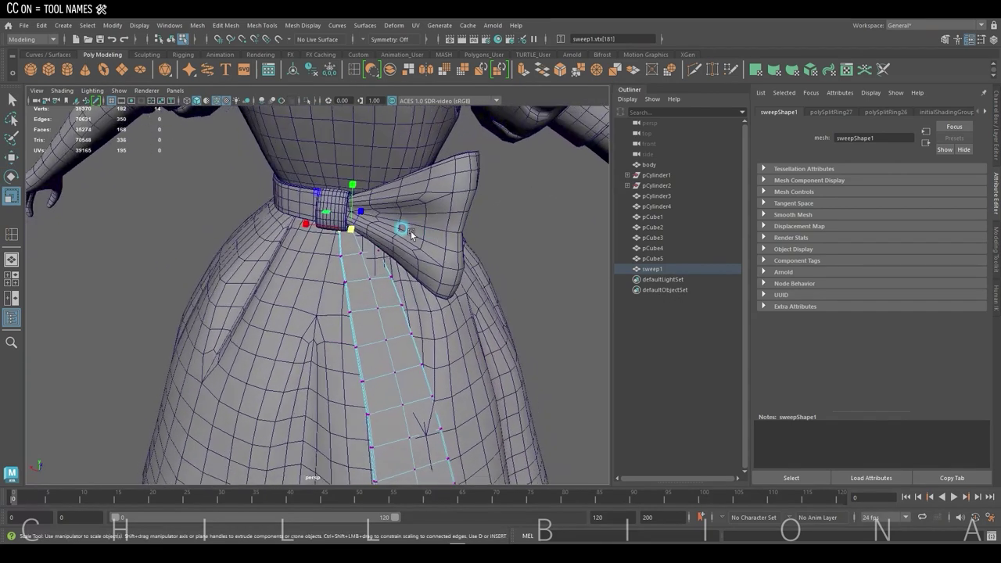
pyautogui.press('w')
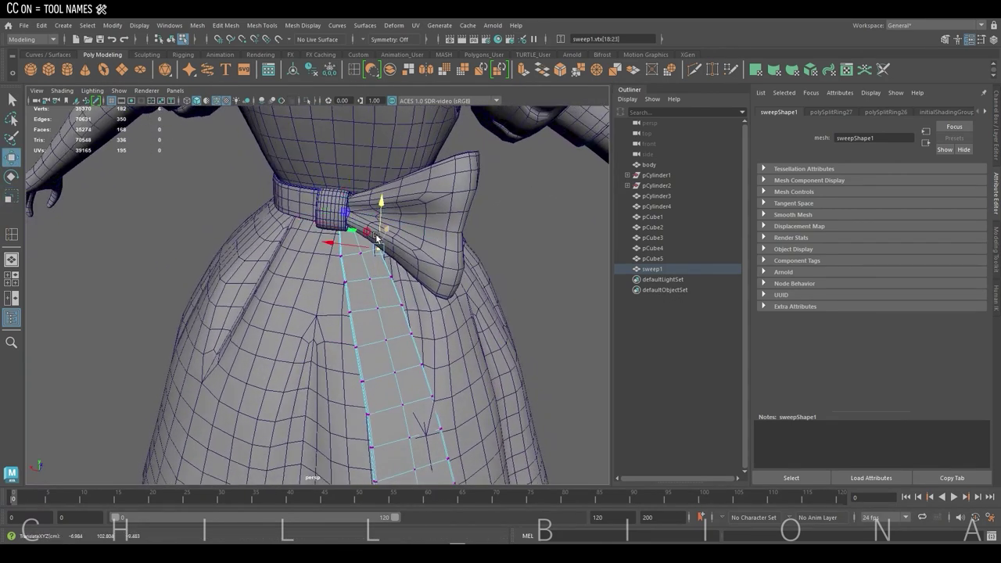
# Re-isolate the strap, add an edge near its top, and preview it smoothed
pyautogui.keyDown('alt'); pyautogui.moveTo(374, 234); pyautogui.dragTo(361, 249); pyautogui.keyUp('alt')
pyautogui.click(362, 249)
pyautogui.click(361, 249)
pyautogui.hotkey('ctrl', '1')
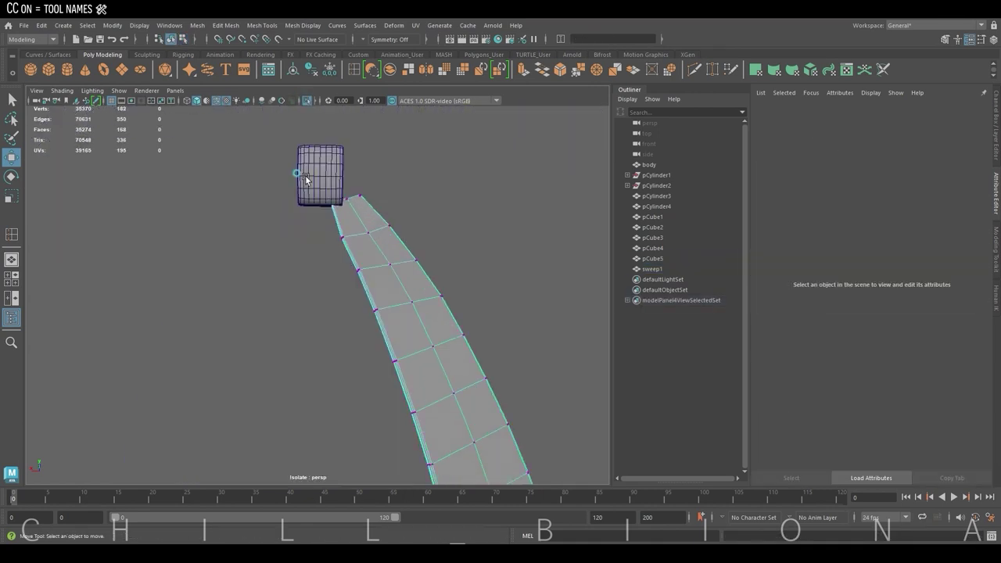
pyautogui.press('F9')
pyautogui.click(383, 150)
pyautogui.moveTo(368, 201); pyautogui.dragTo(438, 220)
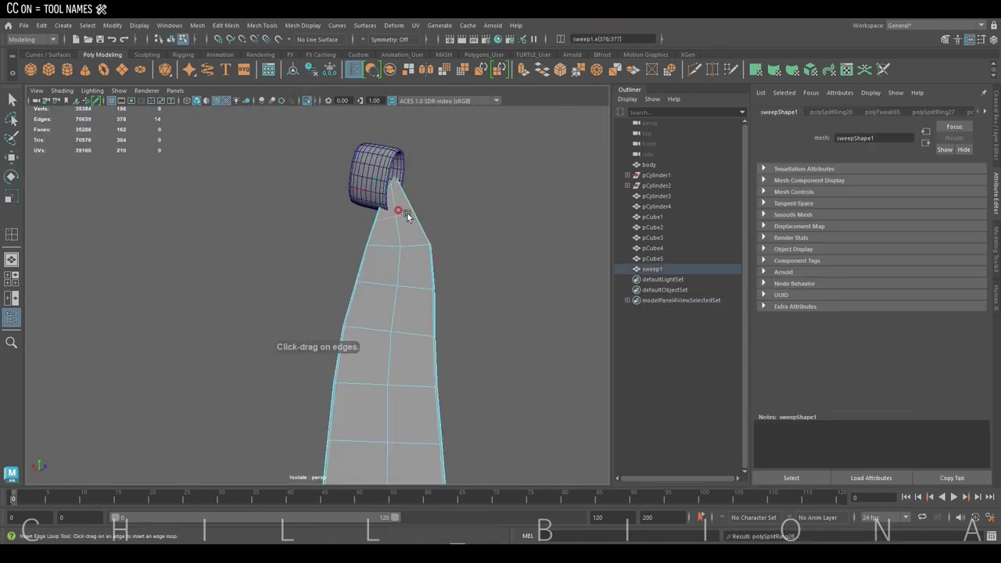
pyautogui.press('3')
pyautogui.press('1')
pyautogui.click(351, 208)
pyautogui.hotkey('ctrl', '1')
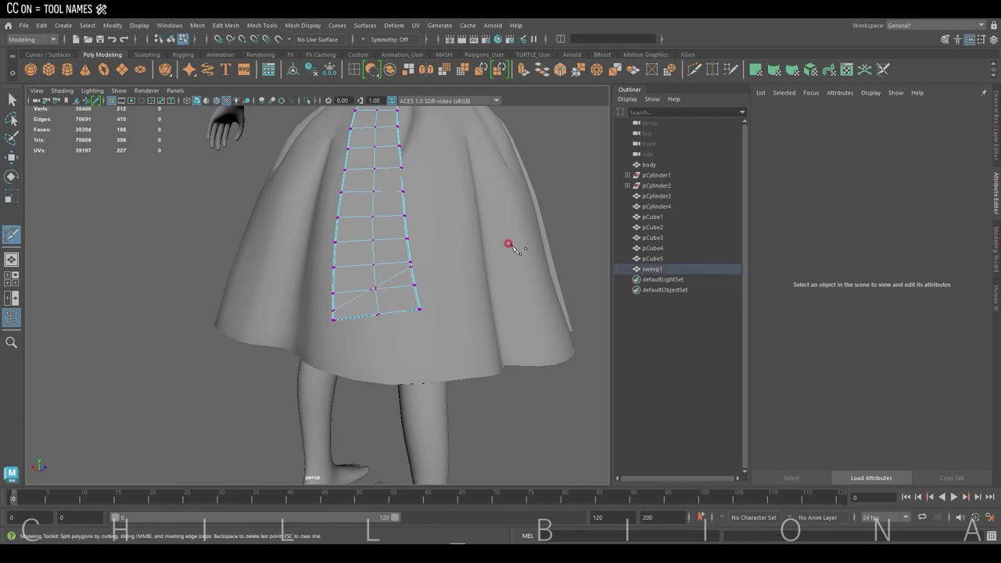
# Select the vertices at the strap's bottom end and remove its bottom row
pyautogui.scroll(2, 509, 245)
pyautogui.press('w')
pyautogui.moveTo(425, 262); pyautogui.dragTo(425, 239, button='right')
pyautogui.scroll(2, 402, 271)
pyautogui.moveTo(399, 270); pyautogui.dragTo(449, 291)
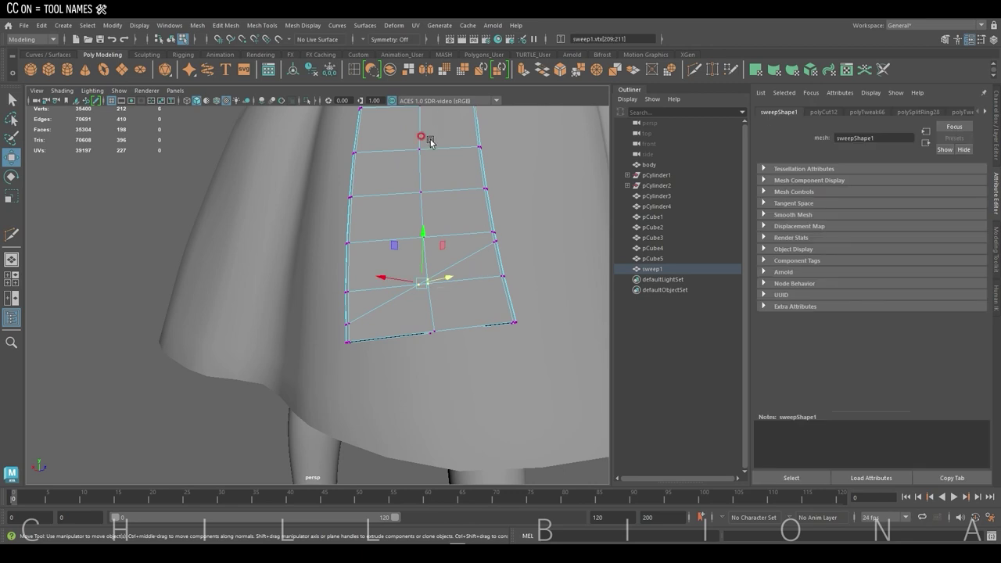
pyautogui.moveTo(475, 285); pyautogui.dragTo(476, 266, button='right')
pyautogui.moveTo(531, 287)
pyautogui.mouseDown()
pyautogui.moveTo(482, 260)
pyautogui.moveTo(512, 271)
pyautogui.mouseUp()
pyautogui.scroll(2, 529, 278)
pyautogui.scroll(-2, 469, 258)
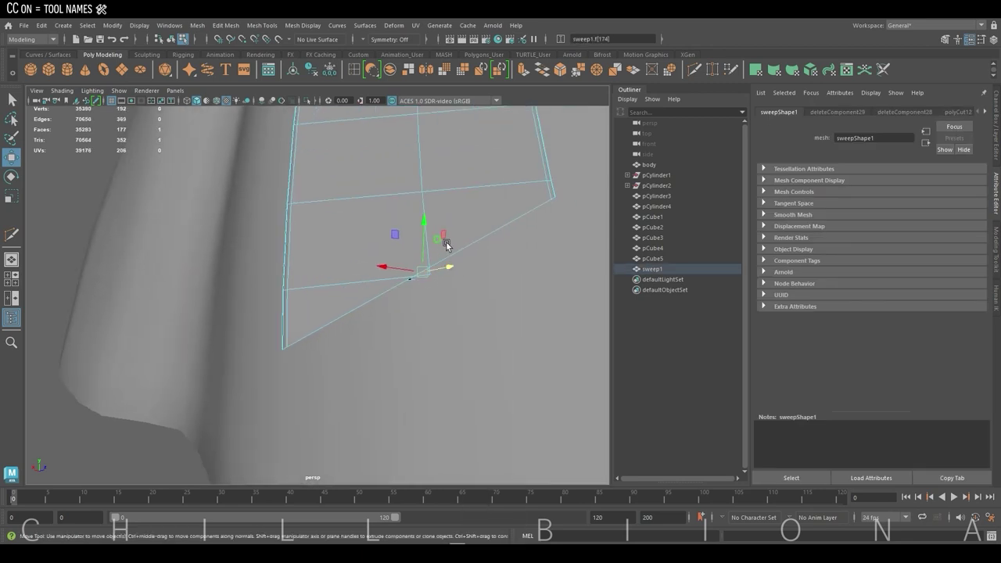
# Merge the two vertices at the ribbon's end into one point with Merge to Center
pyautogui.click(394, 253)
pyautogui.moveTo(395, 254)
pyautogui.mouseDown()
pyautogui.moveTo(435, 280)
pyautogui.moveTo(369, 290)
pyautogui.moveTo(380, 268)
pyautogui.mouseUp()
pyautogui.click(218, 252)
pyautogui.moveTo(217, 224); pyautogui.dragTo(328, 239)
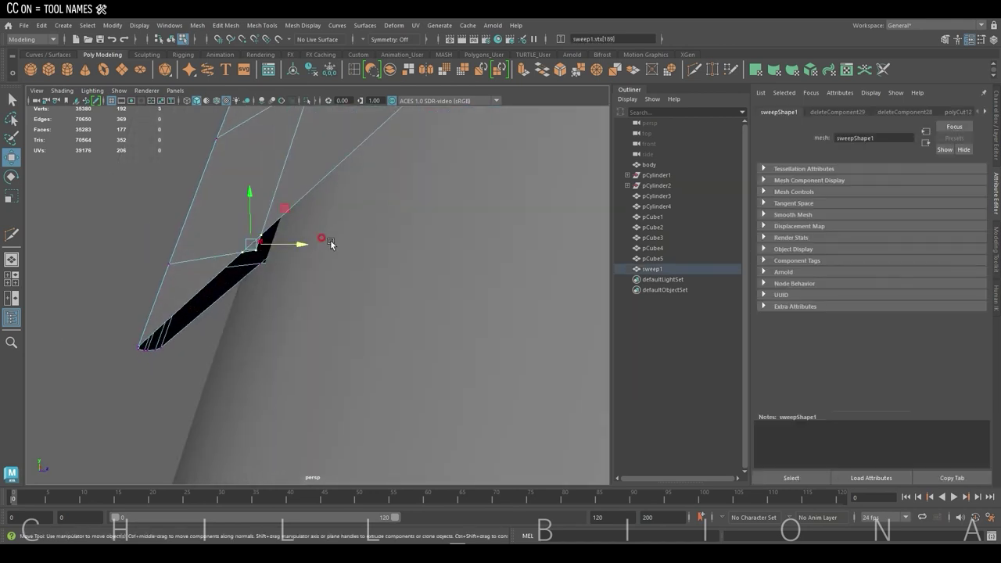
pyautogui.click(233, 104)
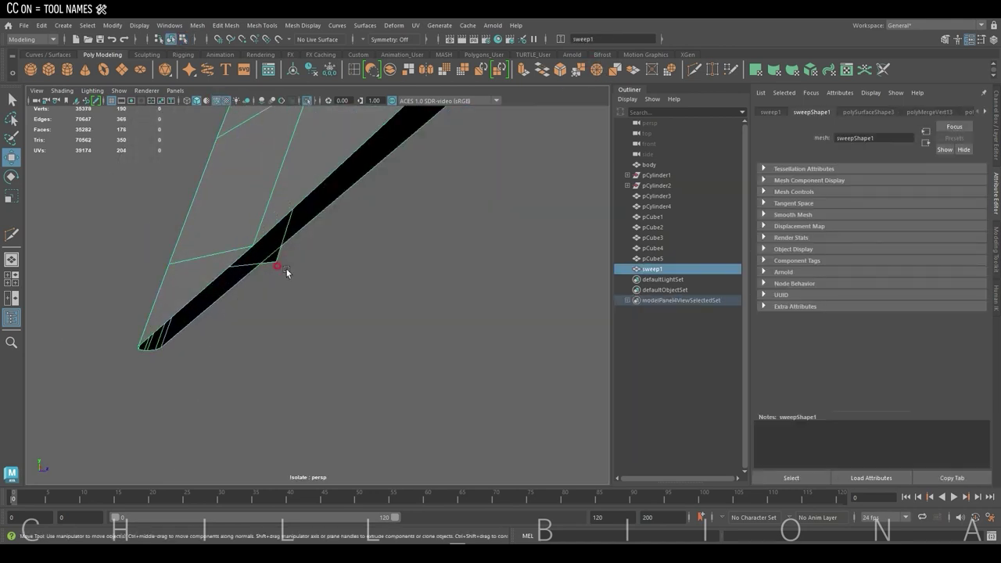
pyautogui.moveTo(287, 272); pyautogui.dragTo(279, 257)
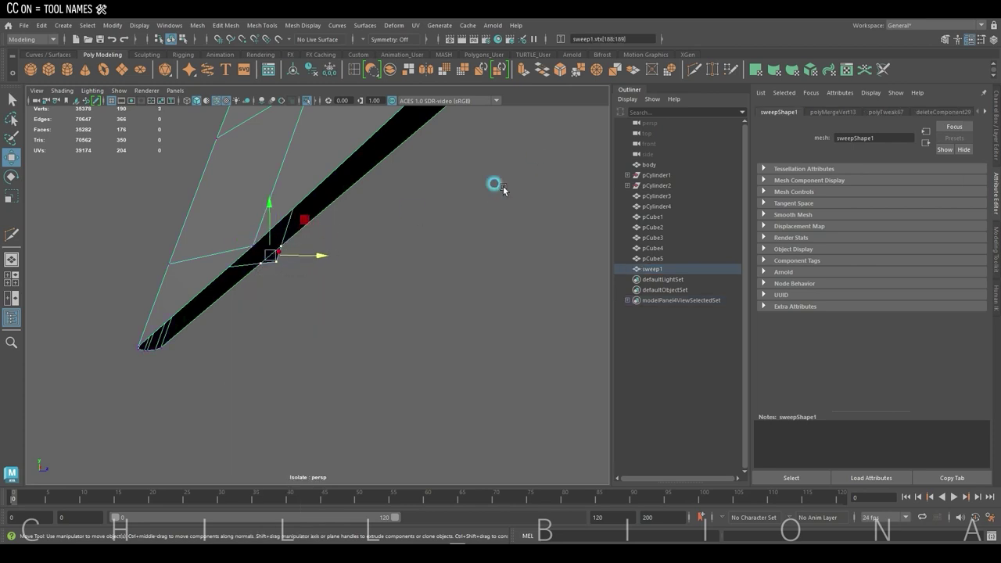
pyautogui.click(596, 74)
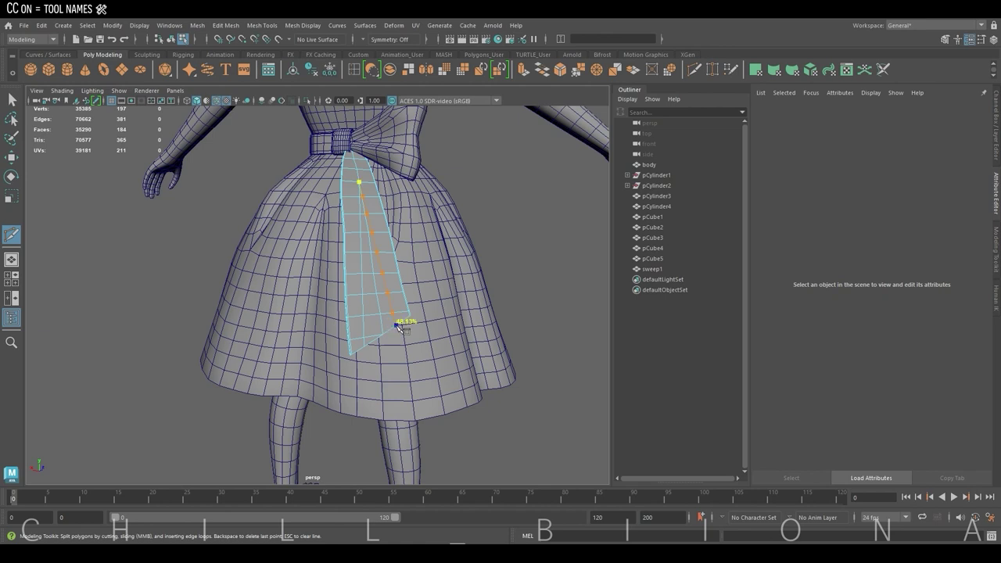
# Insert a new edge loop across the ribbon with Multi-Cut
pyautogui.keyDown('ctrl'); pyautogui.click(353, 235); pyautogui.keyUp('ctrl')
pyautogui.moveTo(354, 236)
pyautogui.keyDown('alt'); pyautogui.mouseDown()
pyautogui.moveTo(418, 292)
pyautogui.moveTo(368, 258)
pyautogui.mouseUp(); pyautogui.keyUp('alt')
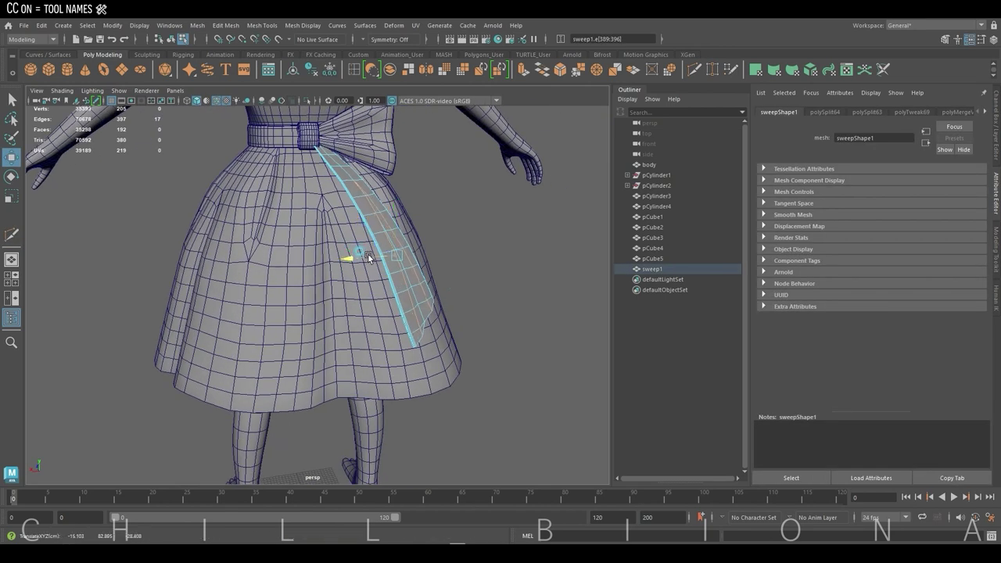
pyautogui.click(435, 249)
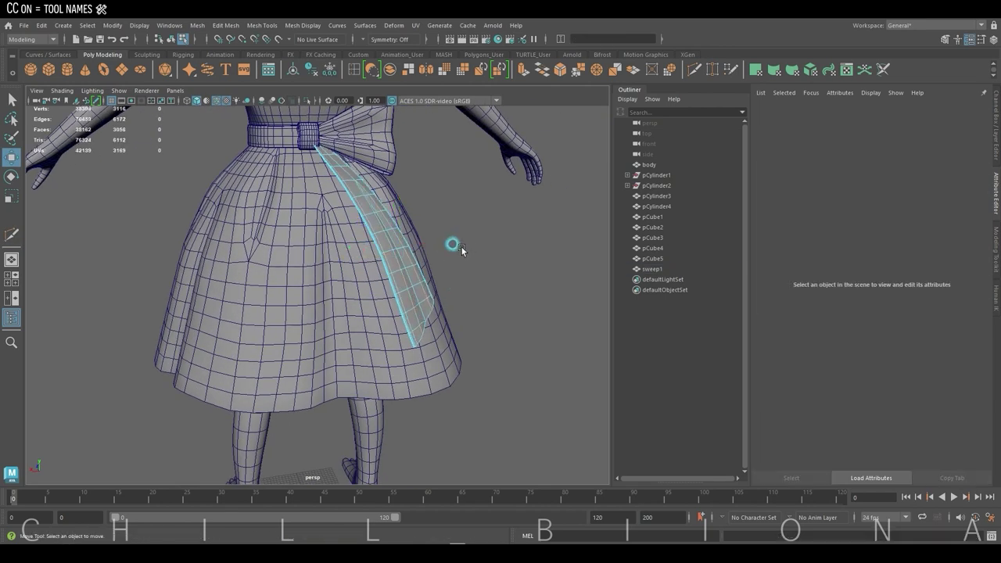
pyautogui.scroll(3, 411, 263)
pyautogui.scroll(2, 416, 210)
pyautogui.doubleClick(414, 206)
pyautogui.scroll(-2, 414, 206)
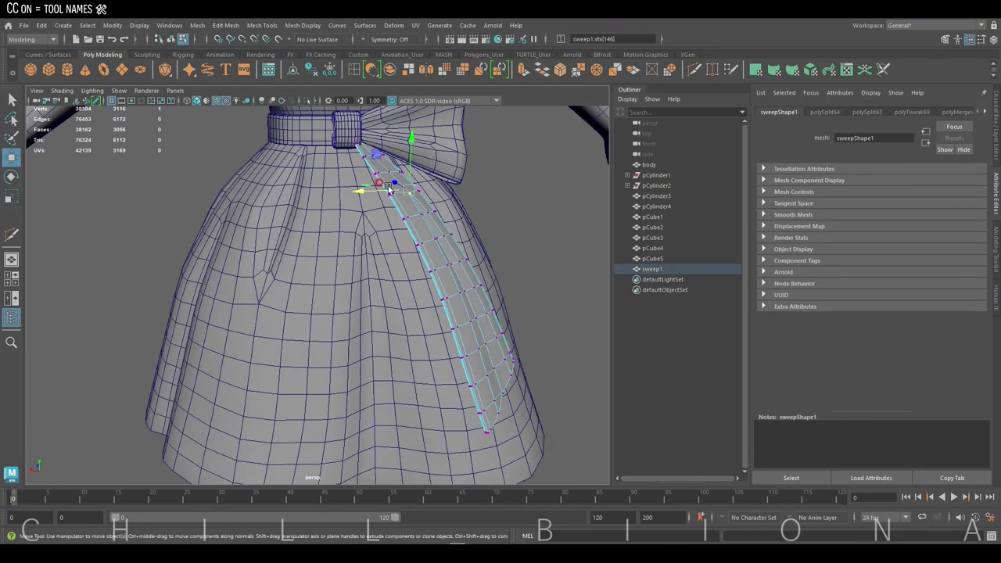
pyautogui.scroll(-2, 438, 205)
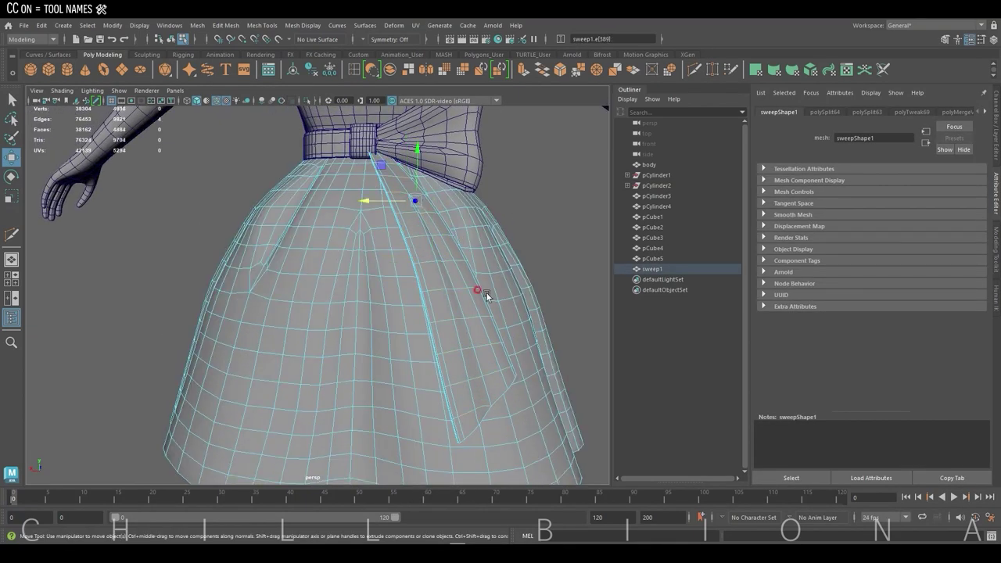
pyautogui.keyDown('alt'); pyautogui.moveTo(495, 357); pyautogui.dragTo(530, 353); pyautogui.keyUp('alt')
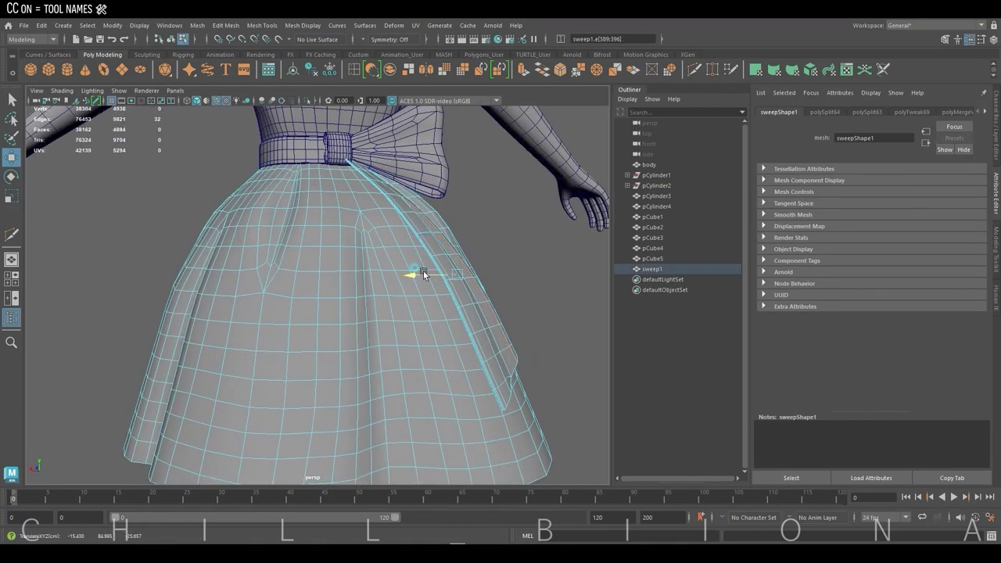
# Select the ribbon's middle edge loop and rotate it into a folded ridge following the skirt
pyautogui.click(484, 276)
pyautogui.keyDown('alt'); pyautogui.moveTo(486, 280); pyautogui.dragTo(324, 219); pyautogui.keyUp('alt')
pyautogui.click(332, 205)
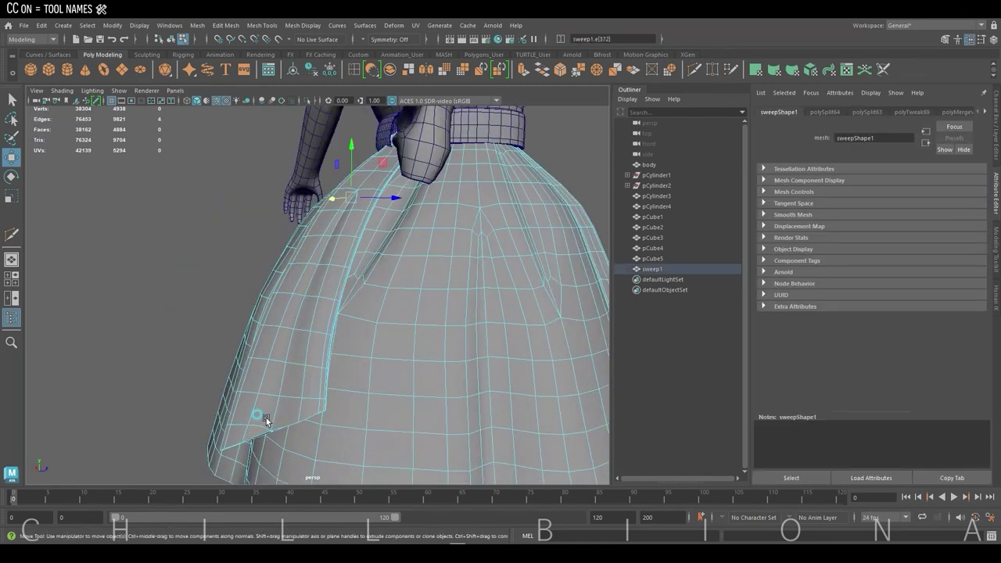
pyautogui.doubleClick(244, 436)
pyautogui.moveTo(245, 435)
pyautogui.keyDown('alt'); pyautogui.mouseDown()
pyautogui.moveTo(453, 383)
pyautogui.moveTo(411, 281)
pyautogui.mouseUp(); pyautogui.keyUp('alt')
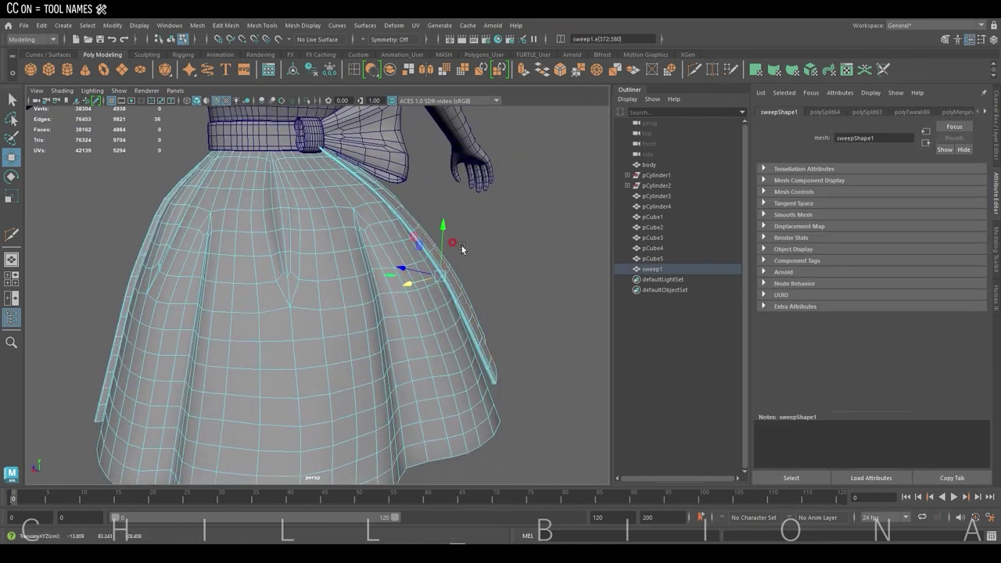
pyautogui.press('e')
pyautogui.click(534, 206)
pyautogui.moveTo(534, 206)
pyautogui.keyDown('alt'); pyautogui.mouseDown()
pyautogui.moveTo(544, 221)
pyautogui.moveTo(406, 258)
pyautogui.mouseUp(); pyautogui.keyUp('alt')
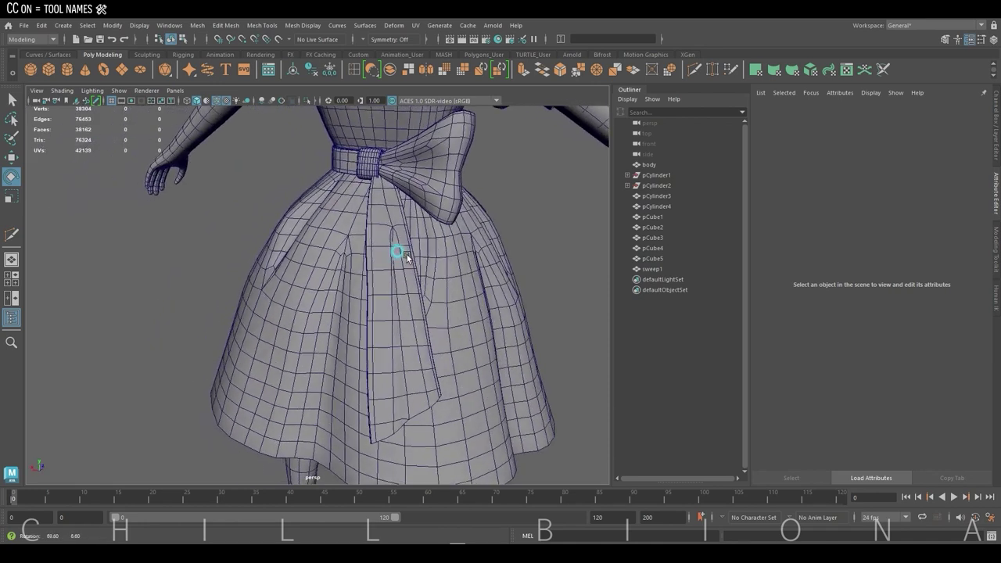
# Isolate the ribbon and cut new edges across its tip
pyautogui.click(407, 258)
pyautogui.hotkey('ctrl', '1')
pyautogui.press('f')
pyautogui.press('w')
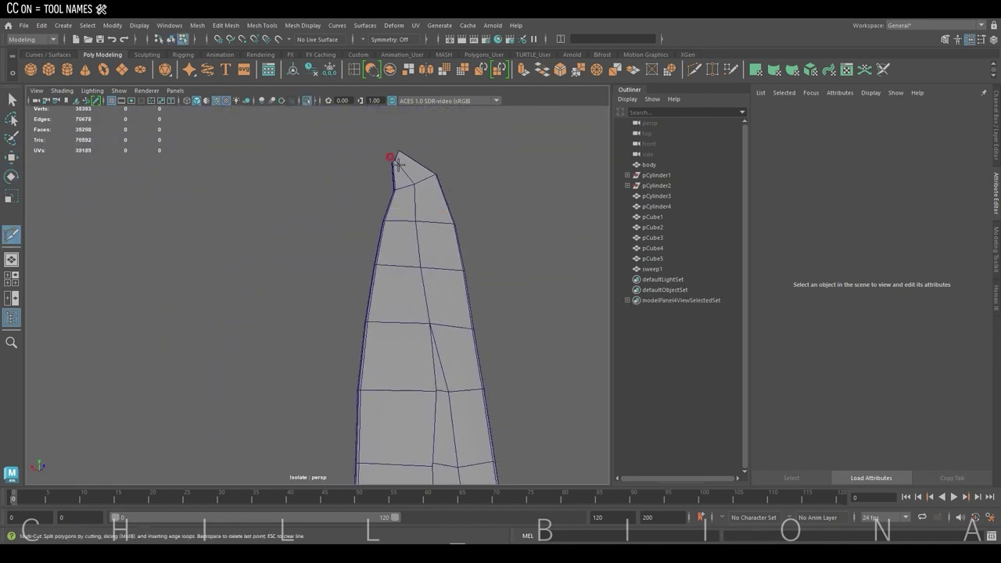
pyautogui.press('w')
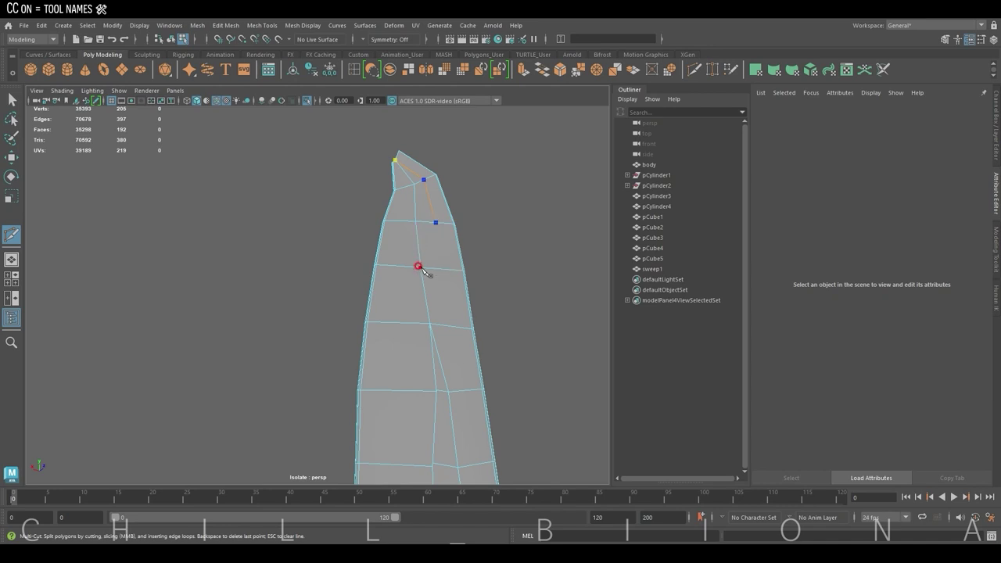
pyautogui.press('w')
pyautogui.click(430, 184)
pyautogui.moveTo(421, 212)
pyautogui.keyDown('alt'); pyautogui.mouseDown()
pyautogui.moveTo(509, 236)
pyautogui.moveTo(469, 204)
pyautogui.mouseUp(); pyautogui.keyUp('alt')
pyautogui.moveTo(416, 161); pyautogui.dragTo(414, 153)
# Select and adjust the tip's edges and vertices to form a pointed end
pyautogui.click(423, 149)
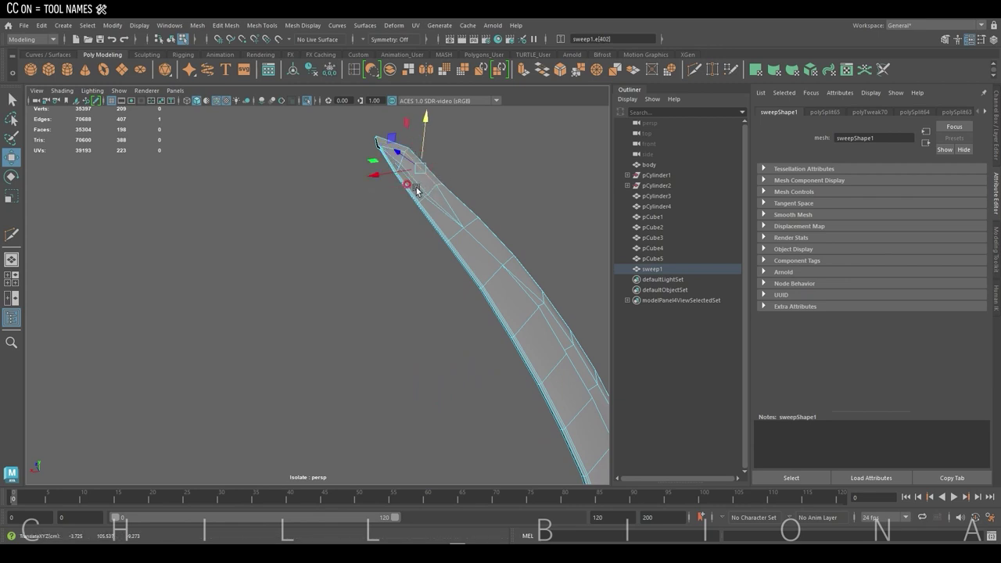
pyautogui.click(416, 161)
pyautogui.moveTo(482, 177)
pyautogui.keyDown('alt'); pyautogui.mouseDown()
pyautogui.moveTo(458, 174)
pyautogui.moveTo(521, 158)
pyautogui.mouseUp(); pyautogui.keyUp('alt')
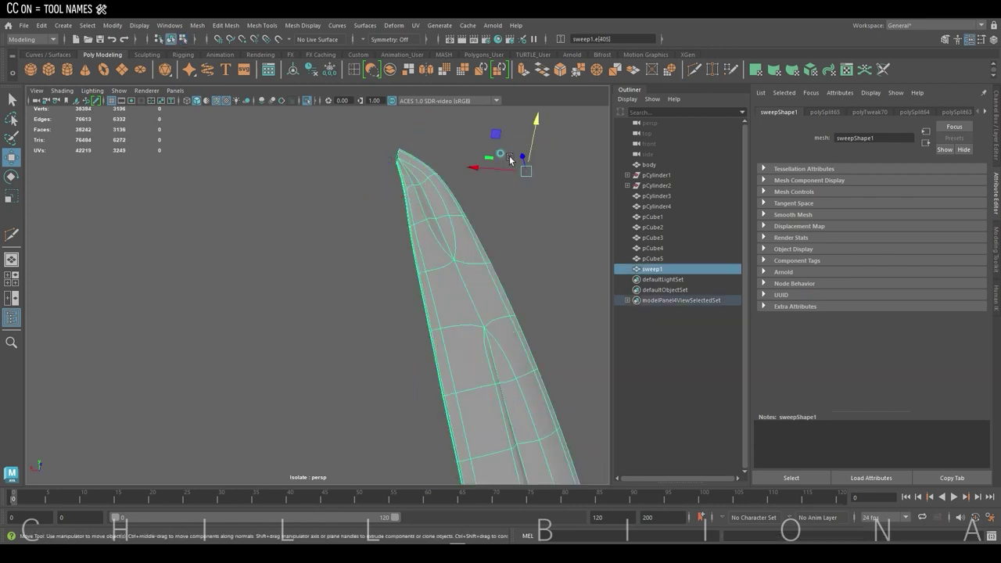
pyautogui.click(402, 185)
pyautogui.click(396, 243)
pyautogui.keyDown('alt'); pyautogui.moveTo(398, 224); pyautogui.dragTo(404, 259); pyautogui.keyUp('alt')
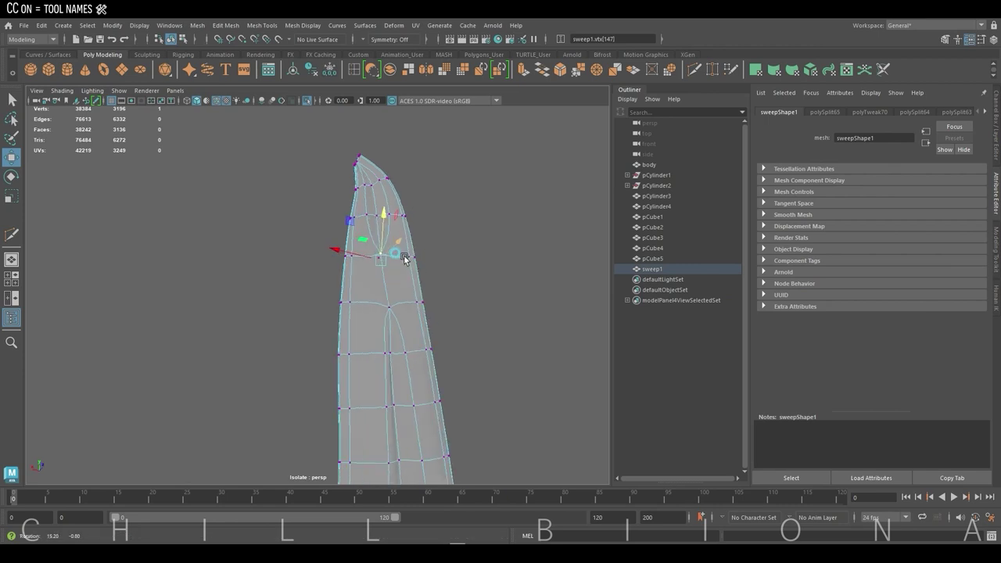
pyautogui.click(354, 208)
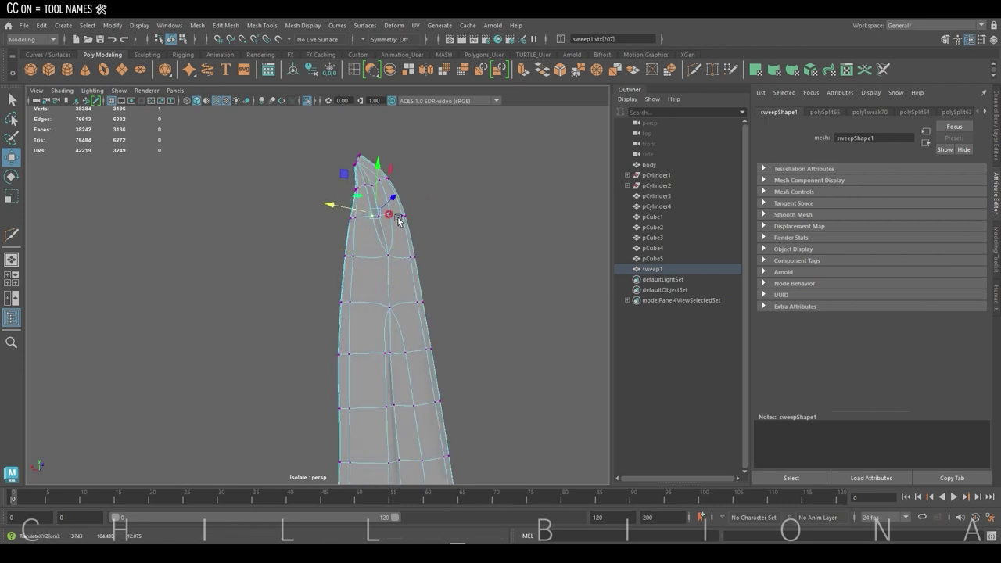
pyautogui.click(400, 210)
pyautogui.click(360, 209)
pyautogui.click(376, 217)
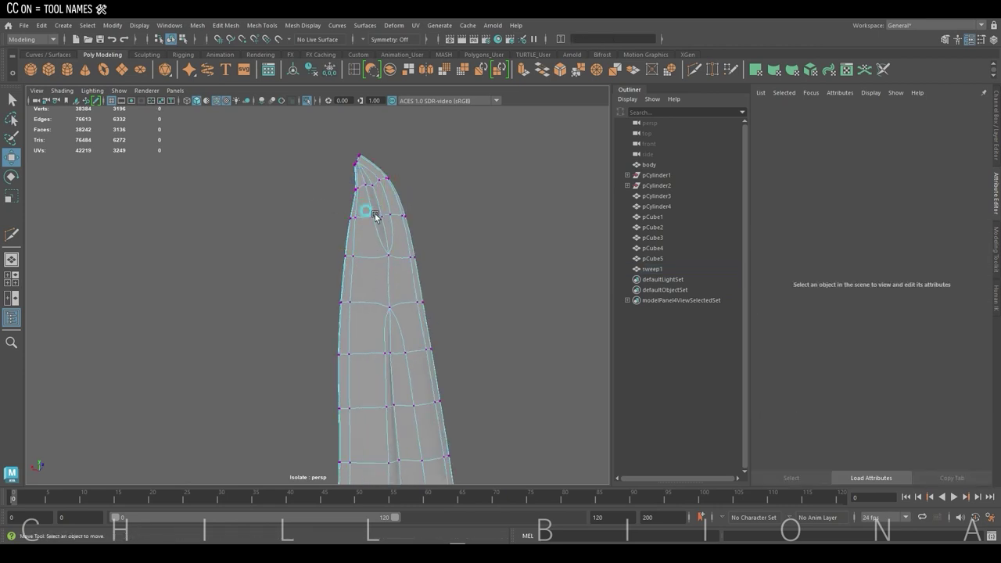
pyautogui.click(346, 208)
pyautogui.click(380, 183)
# Select the bow's center knot pCube5 and adjust its top row of vertices
pyautogui.click(339, 176)
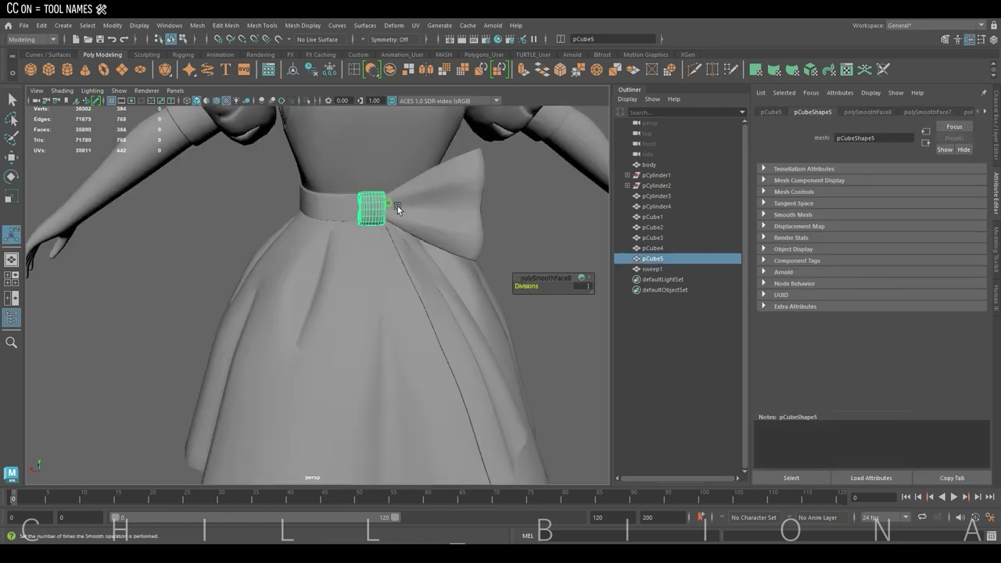
pyautogui.press('f')
pyautogui.moveTo(387, 266); pyautogui.dragTo(384, 217, button='right')
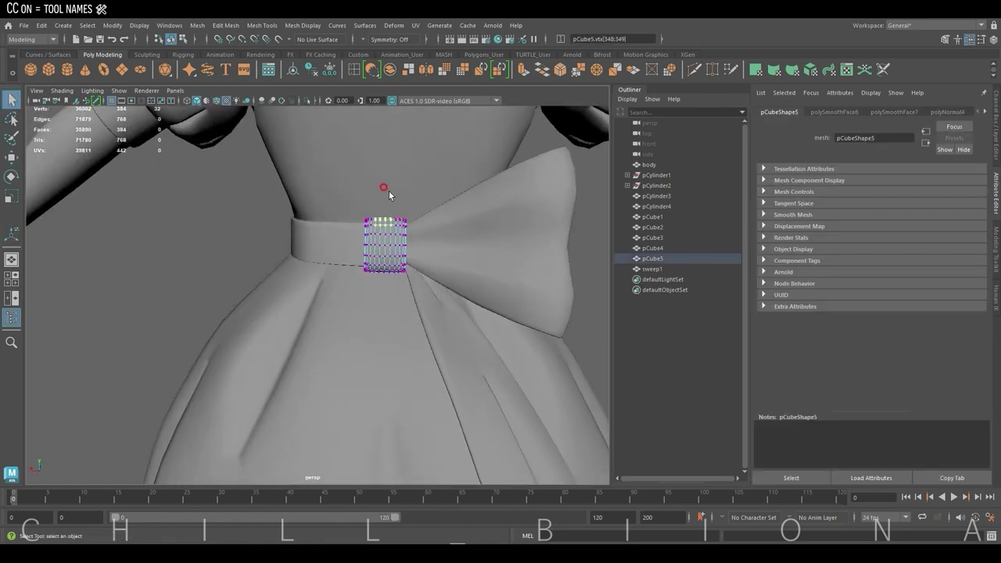
pyautogui.moveTo(381, 190); pyautogui.dragTo(382, 190)
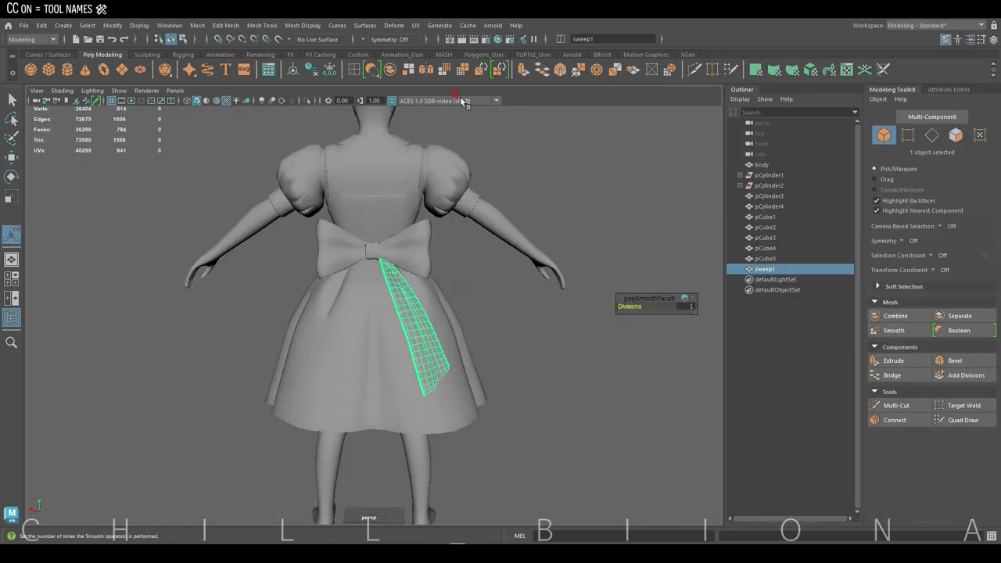
# Insert an edge loop around the skirt, then extrude the hem faces downward to lengthen it
pyautogui.click(625, 224)
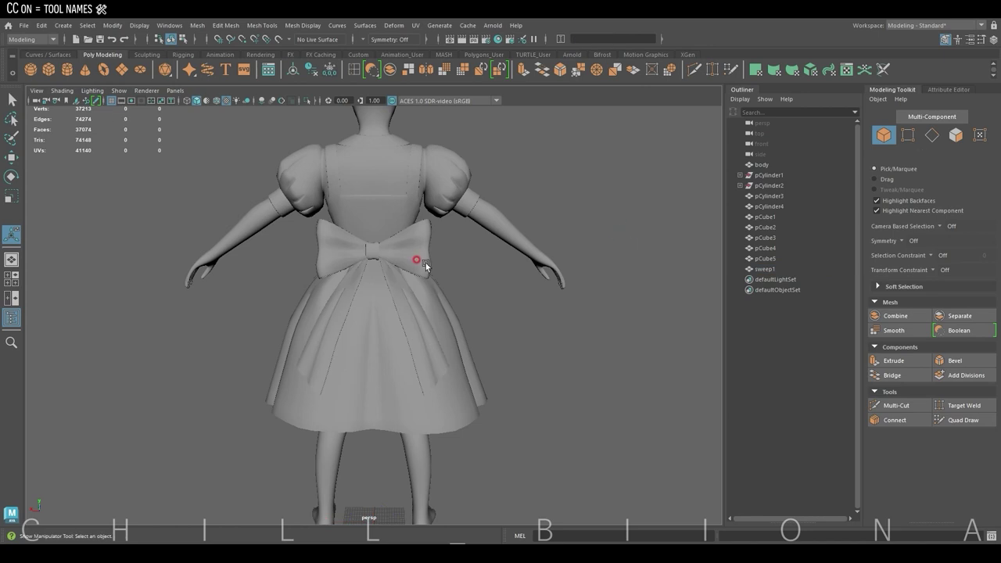
pyautogui.moveTo(413, 263)
pyautogui.keyDown('alt'); pyautogui.mouseDown(button='right')
pyautogui.moveTo(570, 228)
pyautogui.moveTo(310, 275)
pyautogui.mouseUp(button='right'); pyautogui.keyUp('alt')
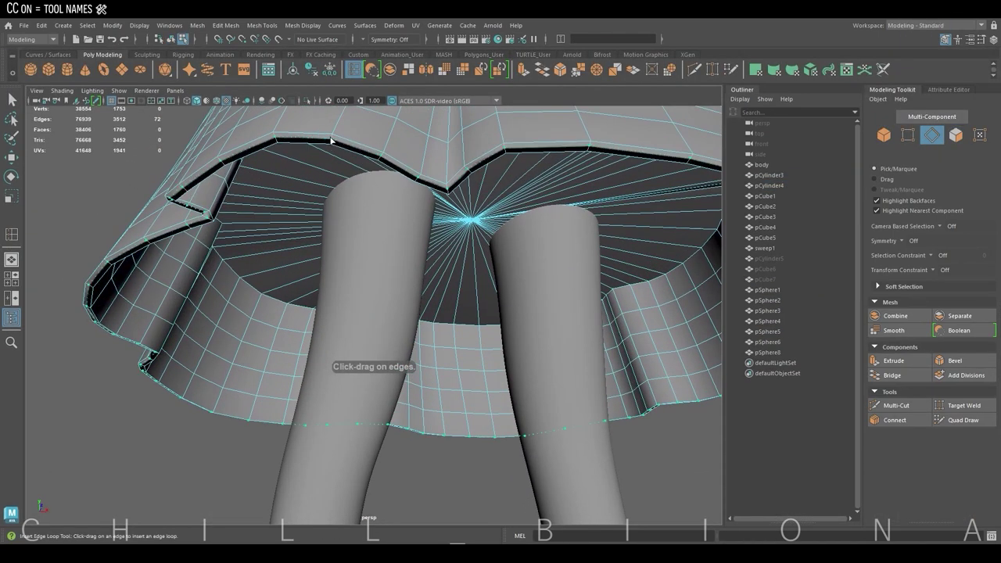
pyautogui.click(330, 139)
pyautogui.press('w')
pyautogui.moveTo(374, 161)
pyautogui.keyDown('alt'); pyautogui.mouseDown()
pyautogui.moveTo(384, 201)
pyautogui.moveTo(359, 198)
pyautogui.moveTo(333, 161)
pyautogui.mouseUp(); pyautogui.keyUp('alt')
pyautogui.doubleClick(318, 163)
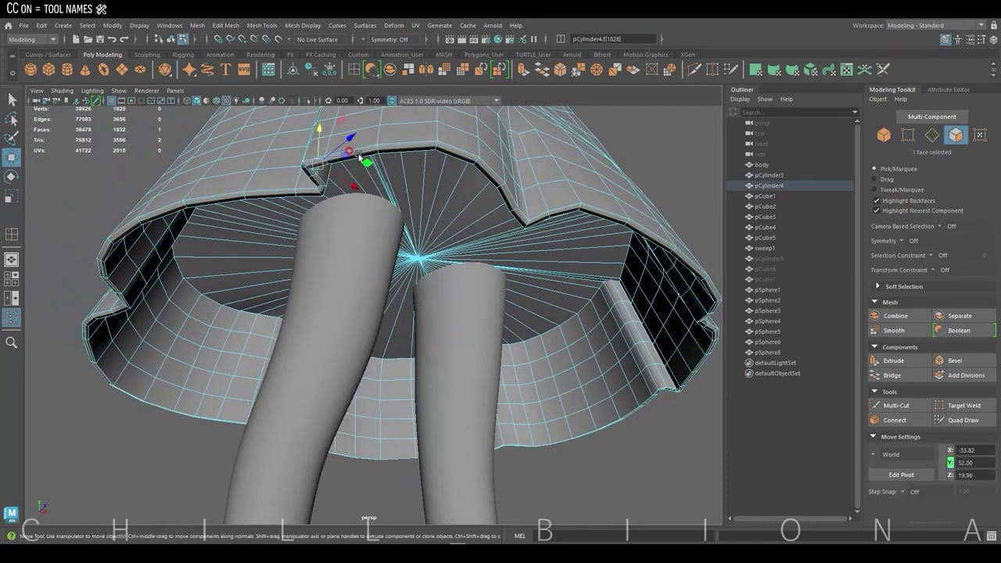
pyautogui.moveTo(329, 166)
pyautogui.keyDown('alt'); pyautogui.mouseDown()
pyautogui.moveTo(454, 113)
pyautogui.moveTo(547, 258)
pyautogui.mouseUp(); pyautogui.keyUp('alt')
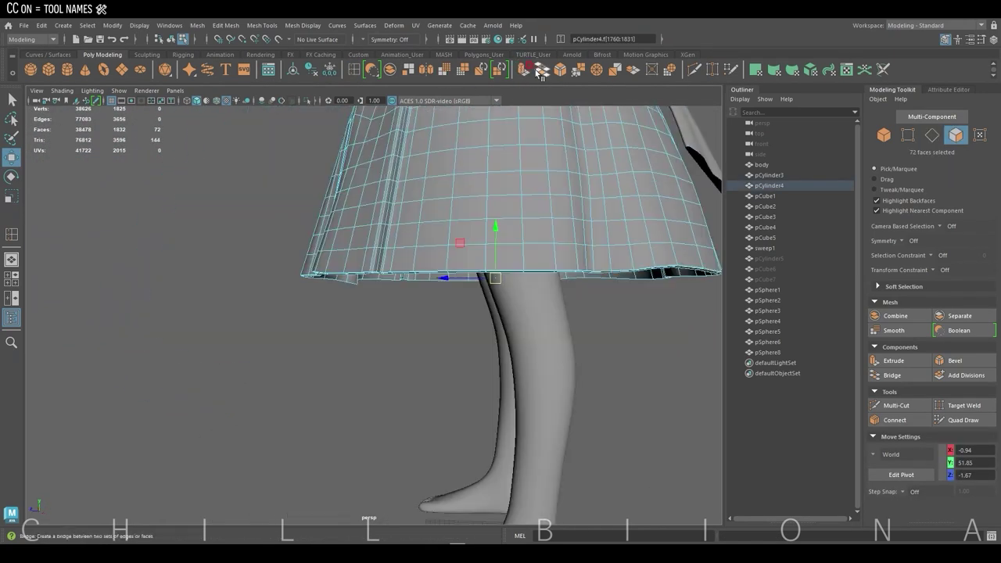
pyautogui.hotkey('ctrl', 'e')
pyautogui.moveTo(633, 313); pyautogui.dragTo(648, 314)
pyautogui.keyDown('alt'); pyautogui.moveTo(595, 328); pyautogui.dragTo(547, 353); pyautogui.keyUp('alt')
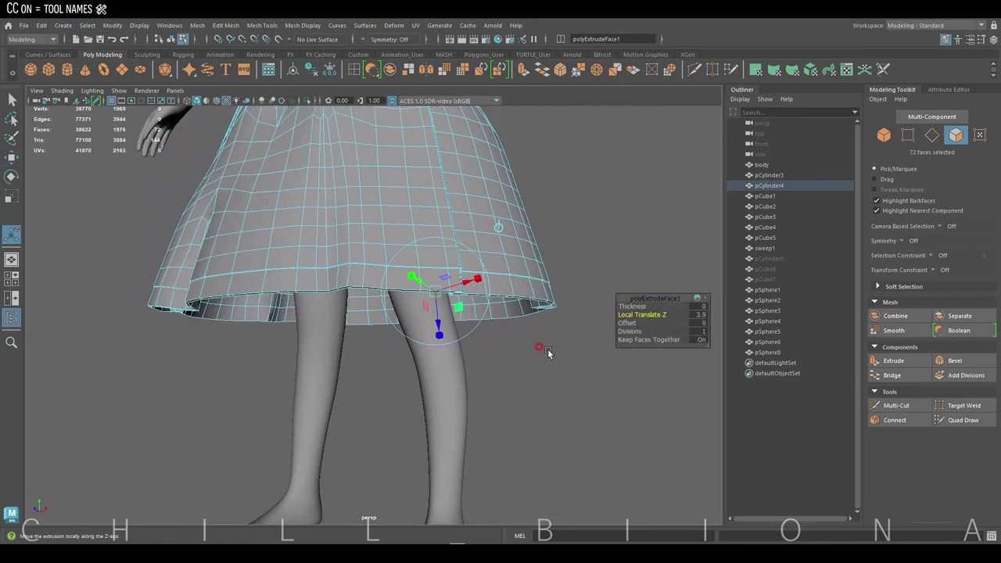
# In vertex mode, select and move a vertex at one of the hem's pleat folds
pyautogui.scroll(5, 512, 270)
pyautogui.keyDown('alt'); pyautogui.moveTo(511, 270); pyautogui.dragTo(329, 252); pyautogui.keyUp('alt')
pyautogui.rightClick(334, 233)
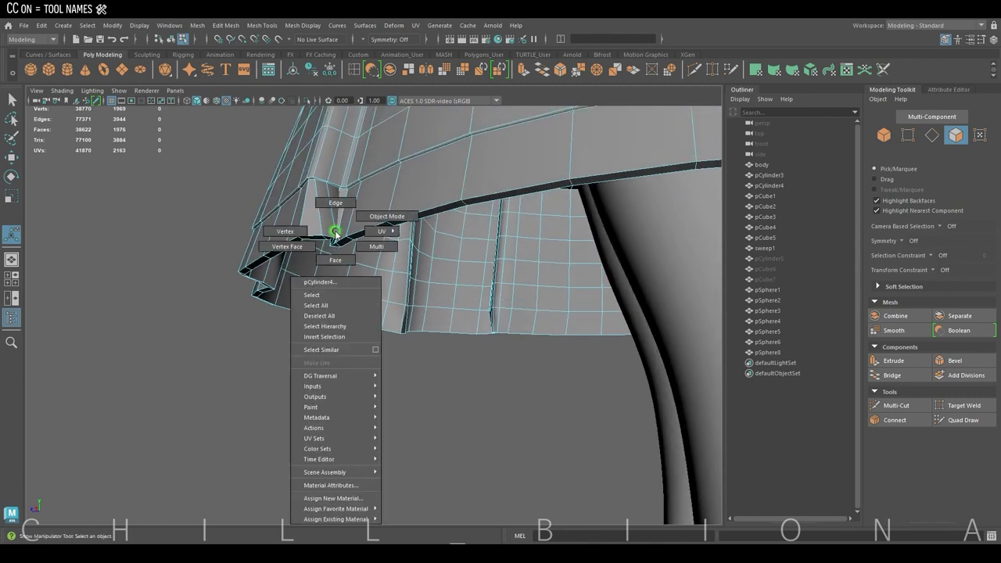
pyautogui.moveTo(335, 233); pyautogui.dragTo(331, 225, button='right')
pyautogui.keyDown('alt'); pyautogui.moveTo(331, 224); pyautogui.dragTo(422, 229); pyautogui.keyUp('alt')
pyautogui.click(423, 227)
pyautogui.press('w')
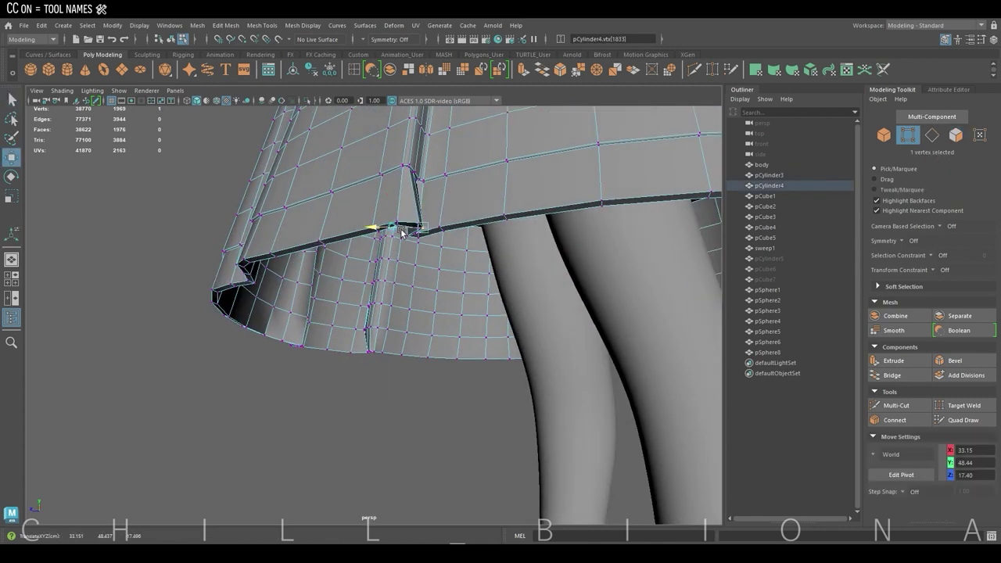
pyautogui.moveTo(395, 228)
pyautogui.keyDown('alt'); pyautogui.mouseDown()
pyautogui.moveTo(536, 196)
pyautogui.moveTo(453, 200)
pyautogui.moveTo(368, 234)
pyautogui.mouseUp(); pyautogui.keyUp('alt')
# Select the two vertices at another fold along the pleated hem edge
pyautogui.click(338, 248)
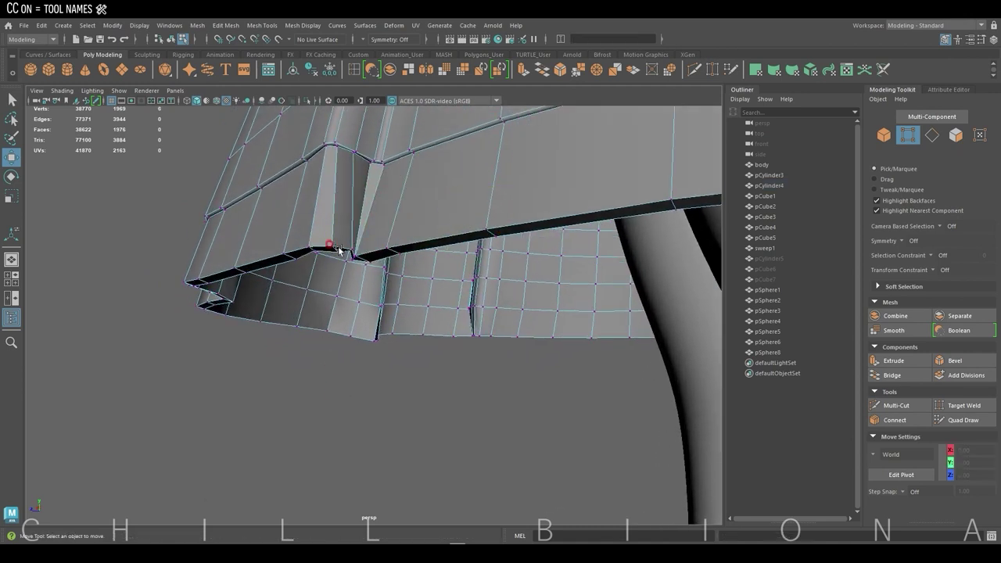
pyautogui.click(353, 258)
pyautogui.keyDown('alt'); pyautogui.moveTo(315, 256); pyautogui.dragTo(395, 170); pyautogui.keyUp('alt')
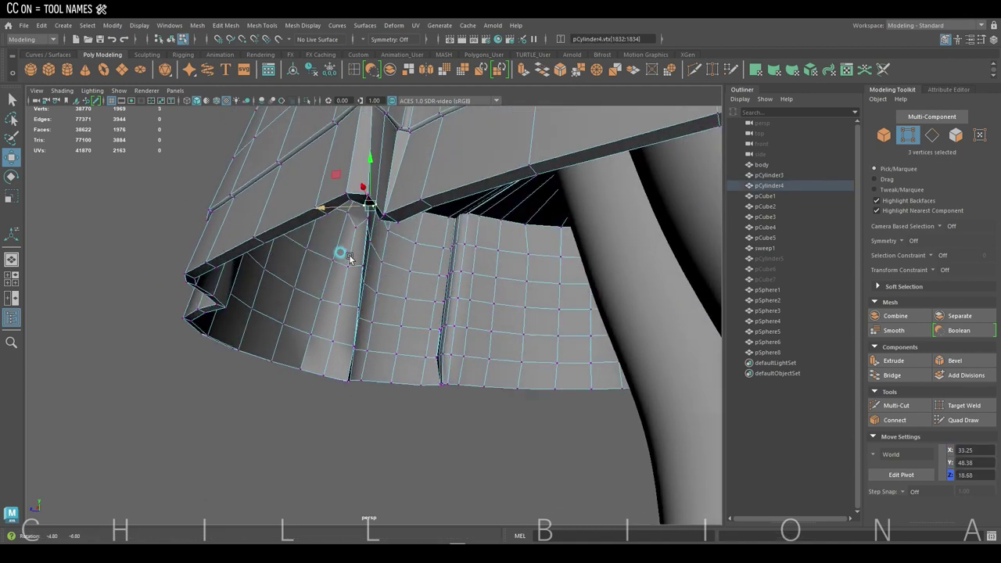
pyautogui.click(400, 173)
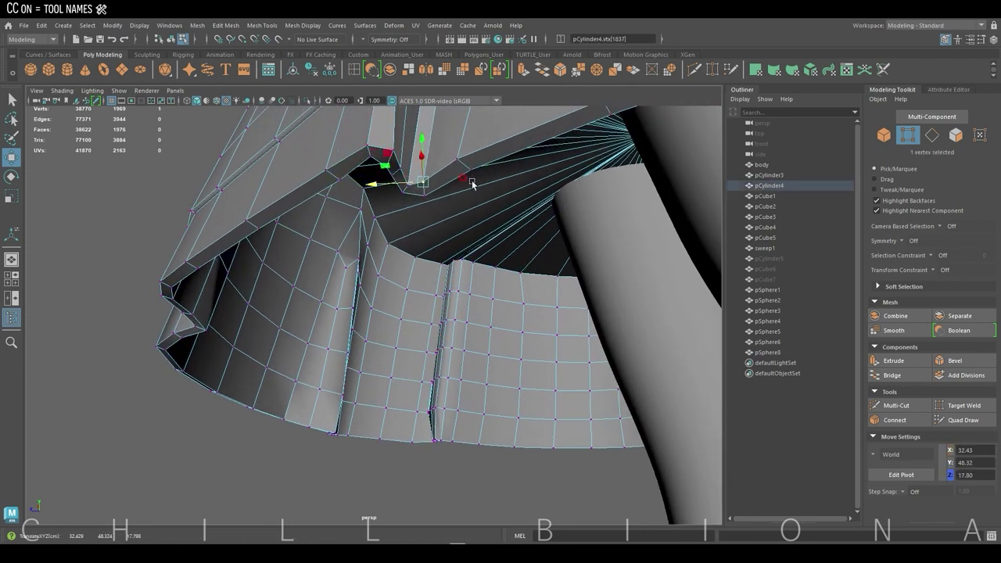
pyautogui.keyDown('alt'); pyautogui.moveTo(422, 171); pyautogui.dragTo(281, 196); pyautogui.keyUp('alt')
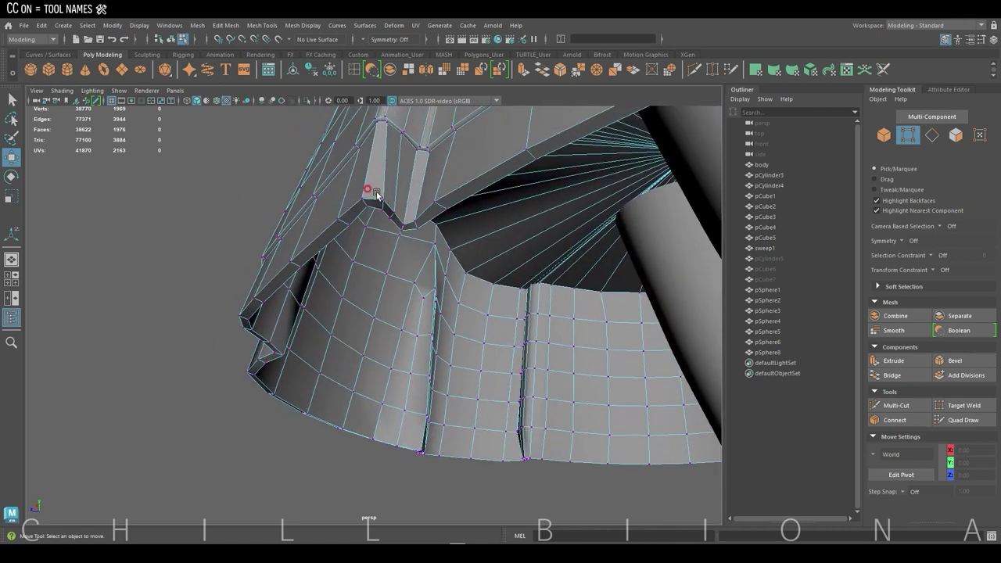
pyautogui.moveTo(293, 252)
pyautogui.mouseDown()
pyautogui.moveTo(324, 222)
pyautogui.moveTo(438, 196)
pyautogui.moveTo(484, 225)
pyautogui.moveTo(437, 235)
pyautogui.mouseUp()
# Select vertex pairs at the hem's pleat folds and move them into line
pyautogui.press('F8')
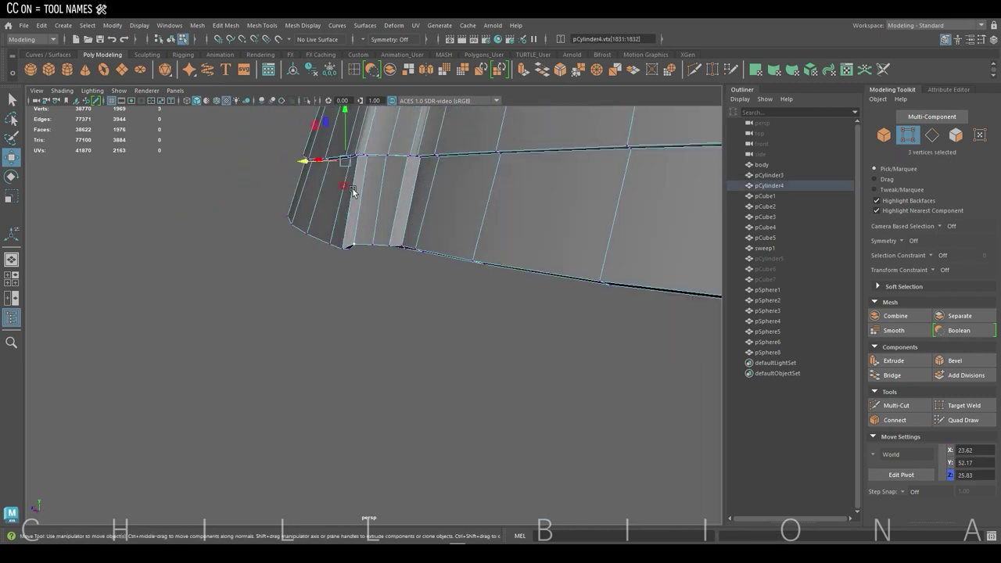
pyautogui.keyDown('alt'); pyautogui.moveTo(437, 235); pyautogui.dragTo(538, 271, button='right'); pyautogui.keyUp('alt')
pyautogui.press('F8')
pyautogui.click(369, 315)
pyautogui.moveTo(297, 298)
pyautogui.keyDown('alt'); pyautogui.mouseDown()
pyautogui.moveTo(223, 306)
pyautogui.moveTo(309, 283)
pyautogui.mouseUp(); pyautogui.keyUp('alt')
pyautogui.keyDown('alt'); pyautogui.moveTo(308, 283); pyautogui.dragTo(407, 290, button='right'); pyautogui.keyUp('alt')
pyautogui.click(425, 266)
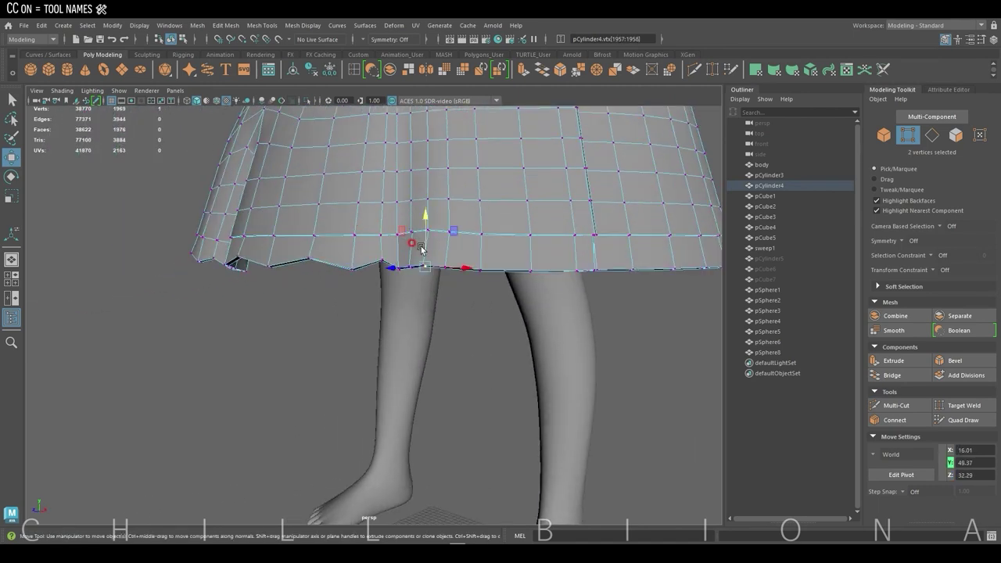
pyautogui.keyDown('alt'); pyautogui.moveTo(557, 258); pyautogui.dragTo(375, 157); pyautogui.keyUp('alt')
pyautogui.keyDown('shift'); pyautogui.click(401, 224); pyautogui.keyUp('shift')
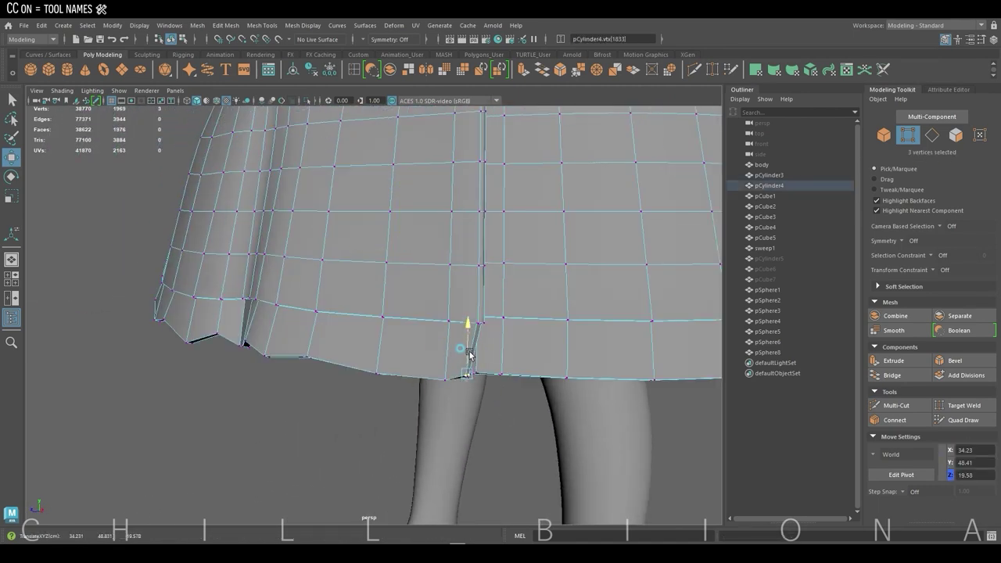
pyautogui.keyDown('alt'); pyautogui.moveTo(401, 224); pyautogui.dragTo(275, 314, button='right'); pyautogui.keyUp('alt')
pyautogui.moveTo(275, 315)
pyautogui.keyDown('alt'); pyautogui.mouseDown()
pyautogui.moveTo(336, 297)
pyautogui.moveTo(270, 288)
pyautogui.mouseUp(); pyautogui.keyUp('alt')
# Select and adjust more vertex pairs along the hem so the remaining pleat tips close neatly
pyautogui.press('F10')
pyautogui.click(336, 297)
pyautogui.keyDown('alt'); pyautogui.moveTo(270, 288); pyautogui.dragTo(444, 313, button='right'); pyautogui.keyUp('alt')
pyautogui.press('F9')
pyautogui.click(368, 312)
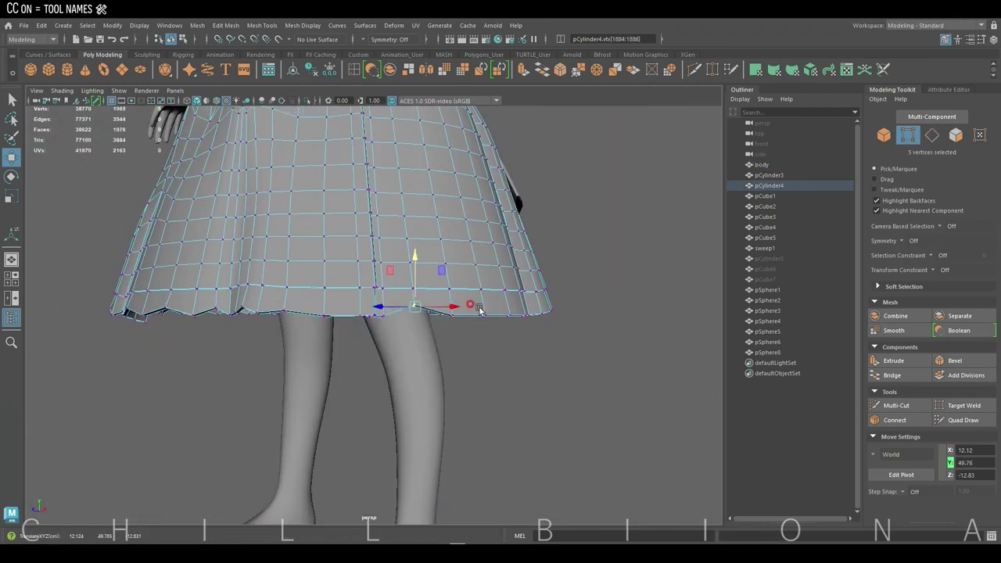
pyautogui.keyDown('shift'); pyautogui.click(465, 319); pyautogui.keyUp('shift')
pyautogui.moveTo(475, 325)
pyautogui.keyDown('alt'); pyautogui.mouseDown()
pyautogui.moveTo(462, 291)
pyautogui.moveTo(436, 302)
pyautogui.mouseUp(); pyautogui.keyUp('alt')
pyautogui.click(460, 315)
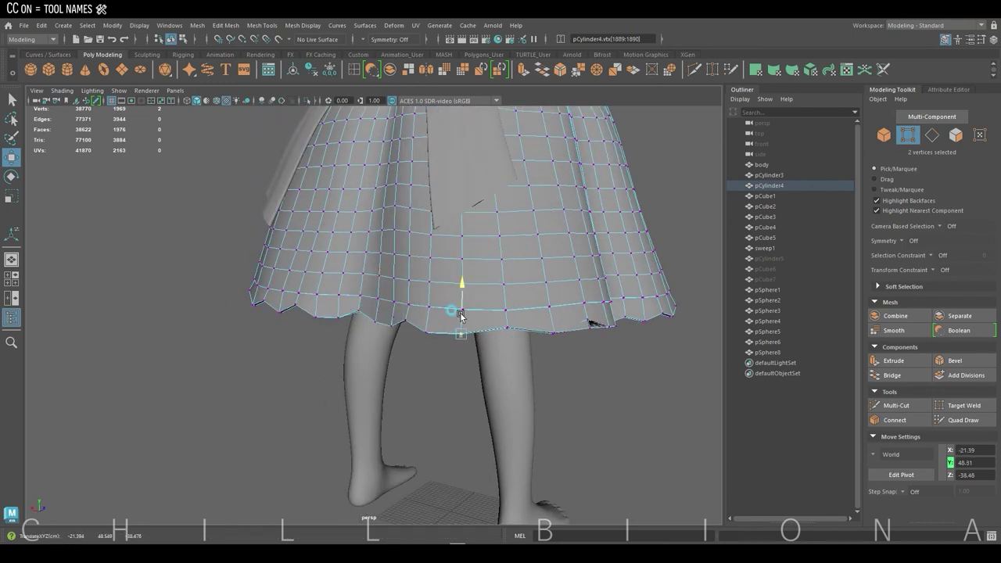
pyautogui.moveTo(592, 302)
pyautogui.keyDown('alt'); pyautogui.mouseDown()
pyautogui.moveTo(474, 279)
pyautogui.moveTo(459, 286)
pyautogui.moveTo(453, 356)
pyautogui.moveTo(417, 336)
pyautogui.moveTo(392, 354)
pyautogui.moveTo(297, 329)
pyautogui.mouseUp(); pyautogui.keyUp('alt')
pyautogui.click(462, 317)
pyautogui.click(291, 325)
# Raise the underskirt edge slightly, then select its full edge loop and scale it
pyautogui.press('F8')
pyautogui.scroll(-5, 512, 206)
pyautogui.moveTo(511, 206)
pyautogui.keyDown('alt'); pyautogui.mouseDown()
pyautogui.moveTo(536, 273)
pyautogui.moveTo(257, 295)
pyautogui.moveTo(352, 264)
pyautogui.mouseUp(); pyautogui.keyUp('alt')
pyautogui.moveTo(269, 216); pyautogui.dragTo(270, 210)
pyautogui.moveTo(270, 210)
pyautogui.keyDown('alt'); pyautogui.mouseDown()
pyautogui.moveTo(503, 286)
pyautogui.moveTo(529, 308)
pyautogui.moveTo(511, 332)
pyautogui.moveTo(536, 290)
pyautogui.moveTo(527, 302)
pyautogui.moveTo(487, 294)
pyautogui.moveTo(406, 312)
pyautogui.moveTo(500, 297)
pyautogui.mouseUp(); pyautogui.keyUp('alt')
pyautogui.press('F9')
pyautogui.click(511, 332)
pyautogui.press('r')
pyautogui.doubleClick(626, 305)
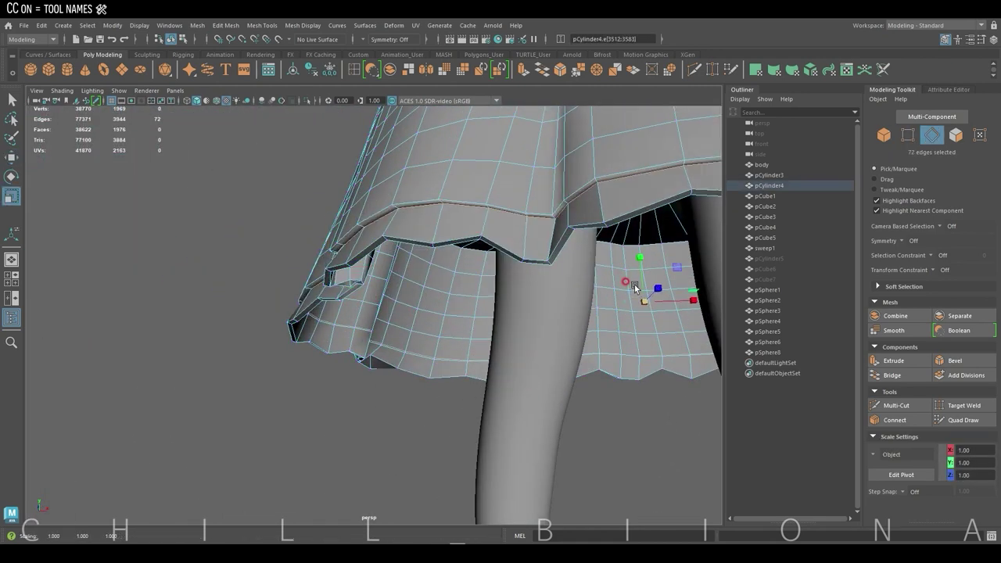
pyautogui.scroll(5, 709, 271)
pyautogui.scroll(-5, 602, 350)
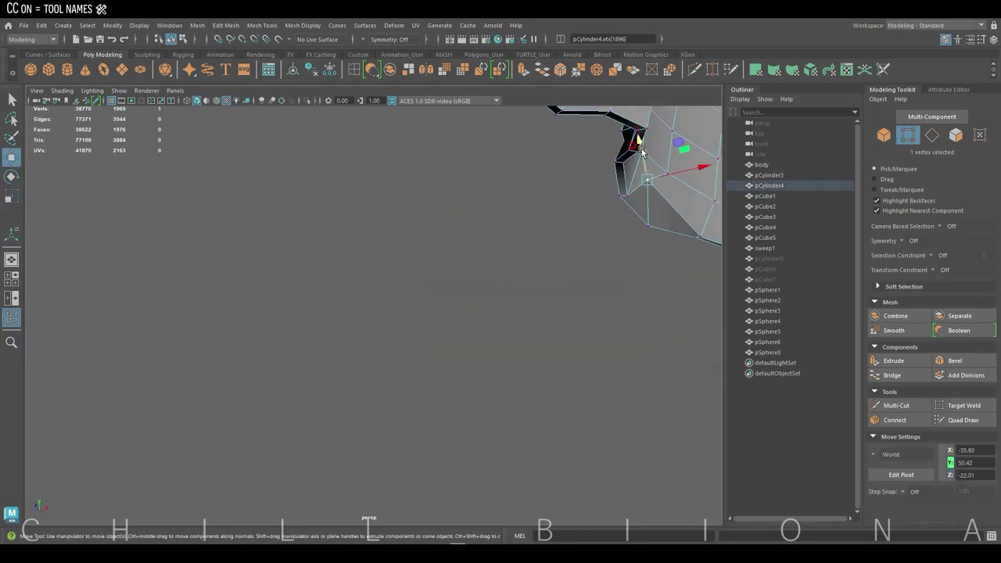
# Delete the sphere's lower half, flatten it, and move it onto the sleeve cuff as a button
pyautogui.doubleClick(344, 344)
pyautogui.press('Delete')
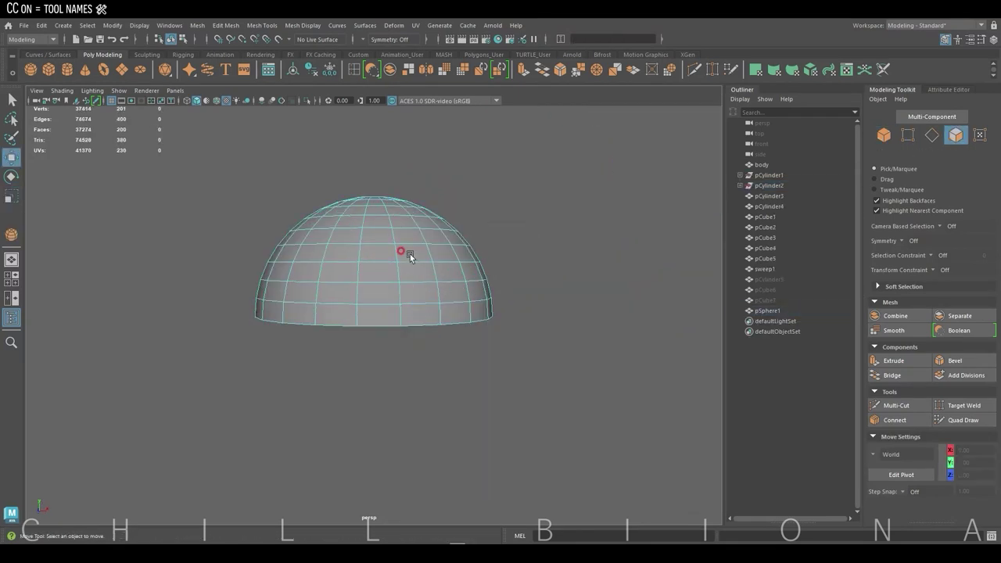
pyautogui.press('F8')
pyautogui.press('r')
pyautogui.moveTo(372, 258); pyautogui.dragTo(372, 292)
pyautogui.press('w')
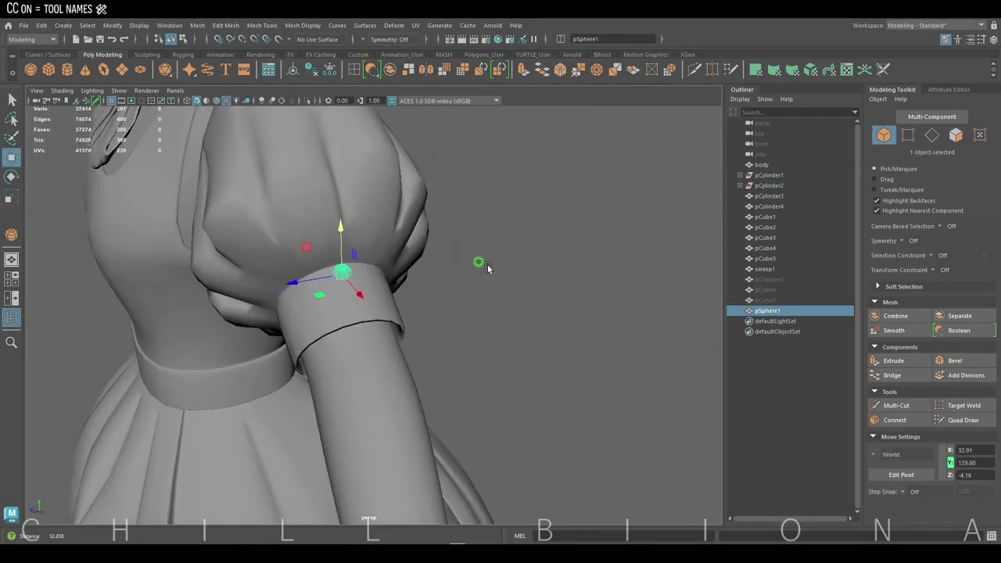
pyautogui.scroll(3, 478, 266)
pyautogui.scroll(3, 406, 261)
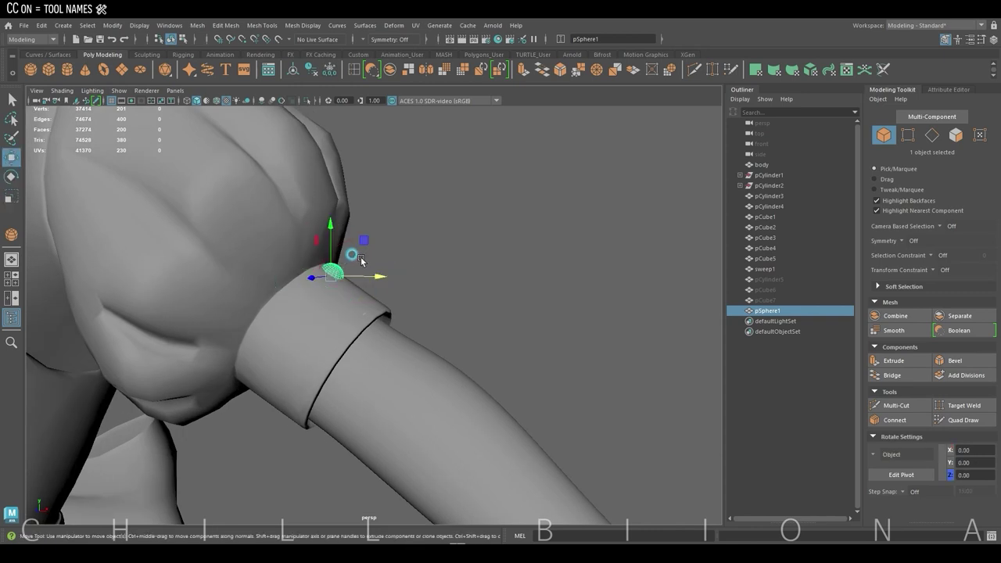
pyautogui.moveTo(361, 276); pyautogui.dragTo(362, 278)
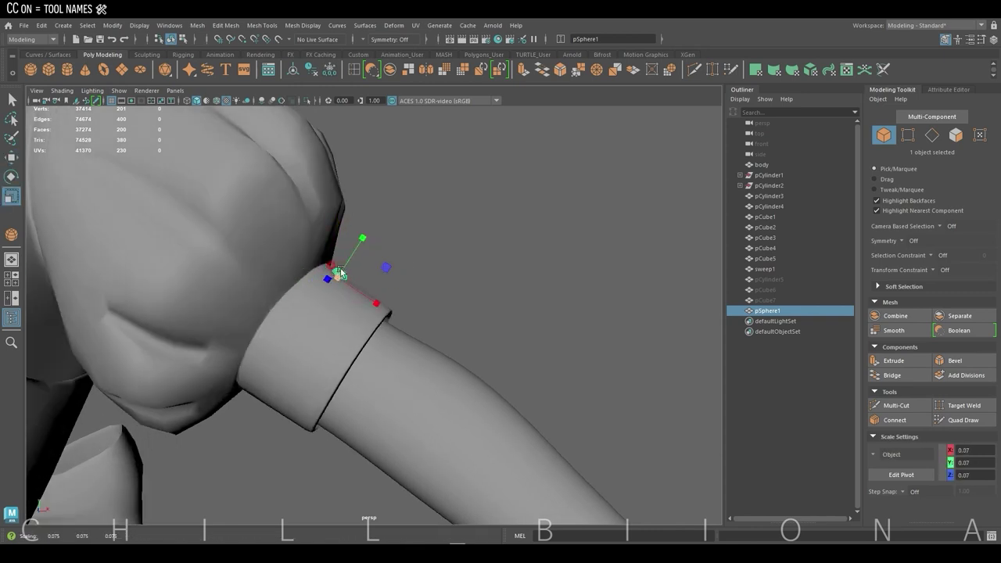
# Place copied sphere buttons in a row below the chest bow
pyautogui.moveTo(439, 266)
pyautogui.keyDown('alt'); pyautogui.mouseDown()
pyautogui.moveTo(347, 279)
pyautogui.moveTo(347, 264)
pyautogui.moveTo(353, 300)
pyautogui.mouseUp(); pyautogui.keyUp('alt')
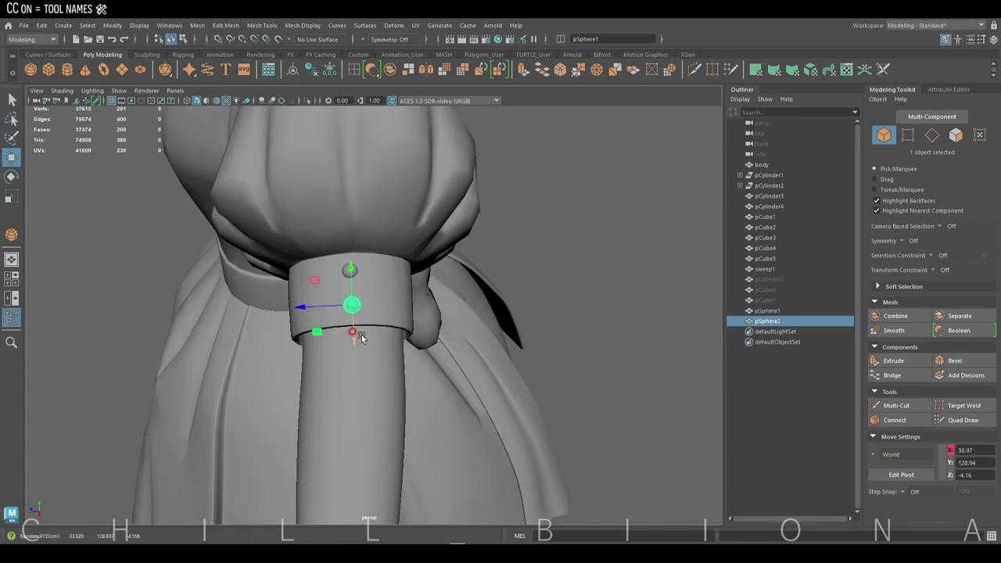
pyautogui.keyDown('alt'); pyautogui.moveTo(361, 334); pyautogui.dragTo(402, 269); pyautogui.keyUp('alt')
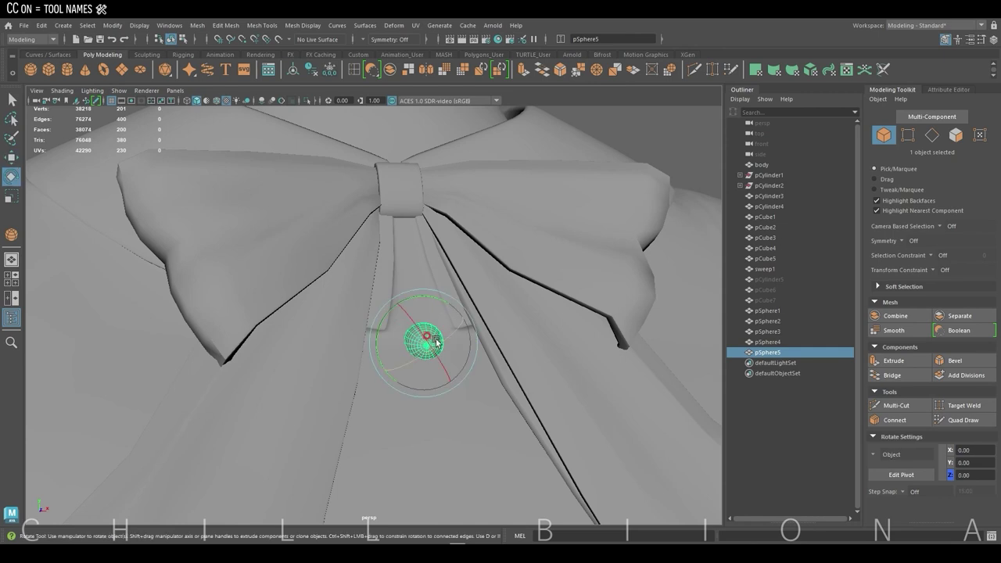
pyautogui.moveTo(427, 320)
pyautogui.keyDown('alt'); pyautogui.mouseDown()
pyautogui.moveTo(422, 285)
pyautogui.moveTo(451, 307)
pyautogui.moveTo(500, 295)
pyautogui.moveTo(407, 299)
pyautogui.moveTo(375, 277)
pyautogui.moveTo(331, 292)
pyautogui.mouseUp(); pyautogui.keyUp('alt')
pyautogui.press('w')
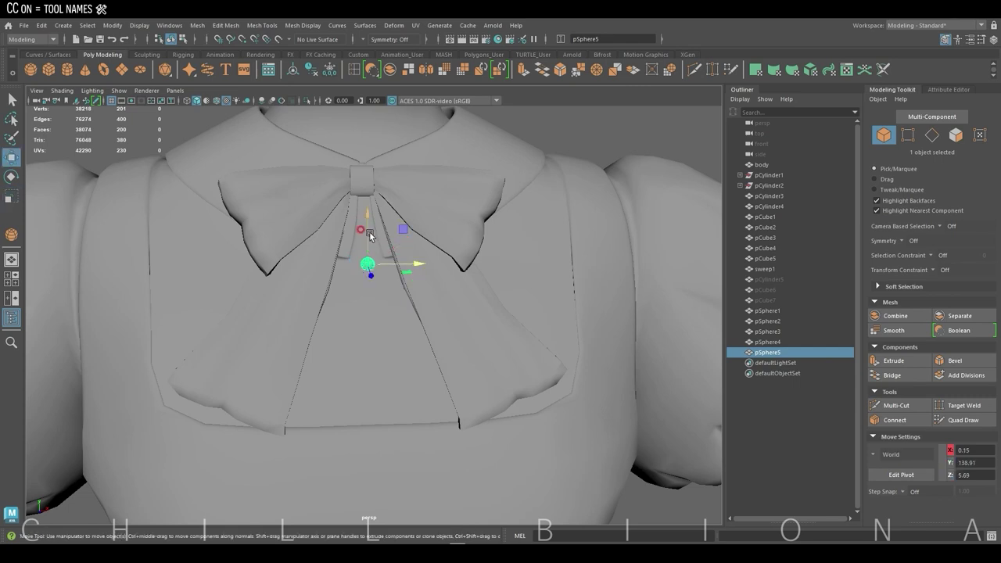
pyautogui.moveTo(367, 270)
pyautogui.keyDown('shift'); pyautogui.mouseDown()
pyautogui.moveTo(374, 328)
pyautogui.moveTo(234, 235)
pyautogui.moveTo(337, 243)
pyautogui.moveTo(331, 277)
pyautogui.mouseUp(); pyautogui.keyUp('shift')
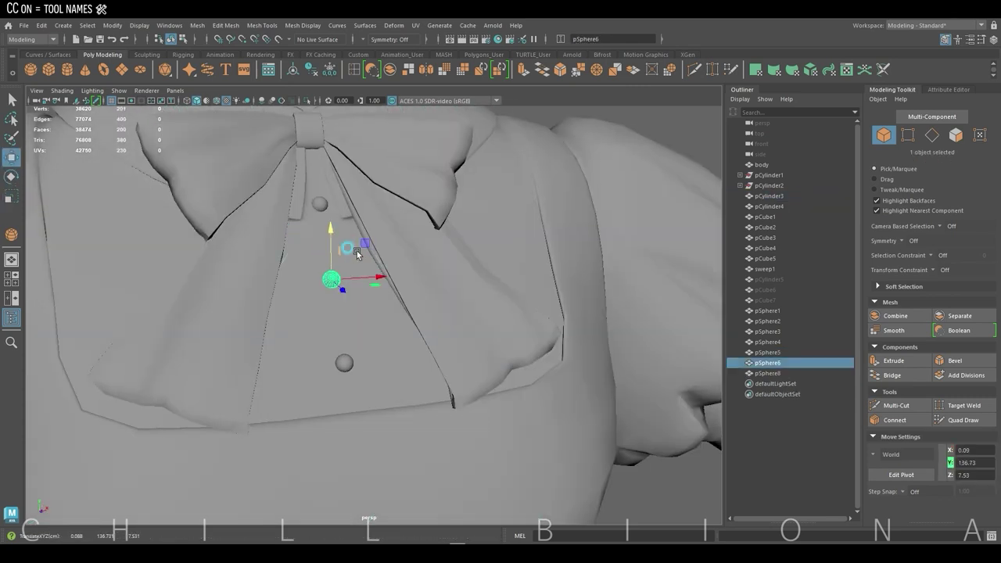
pyautogui.keyDown('alt'); pyautogui.moveTo(331, 276); pyautogui.dragTo(354, 244, button='right'); pyautogui.keyUp('alt')
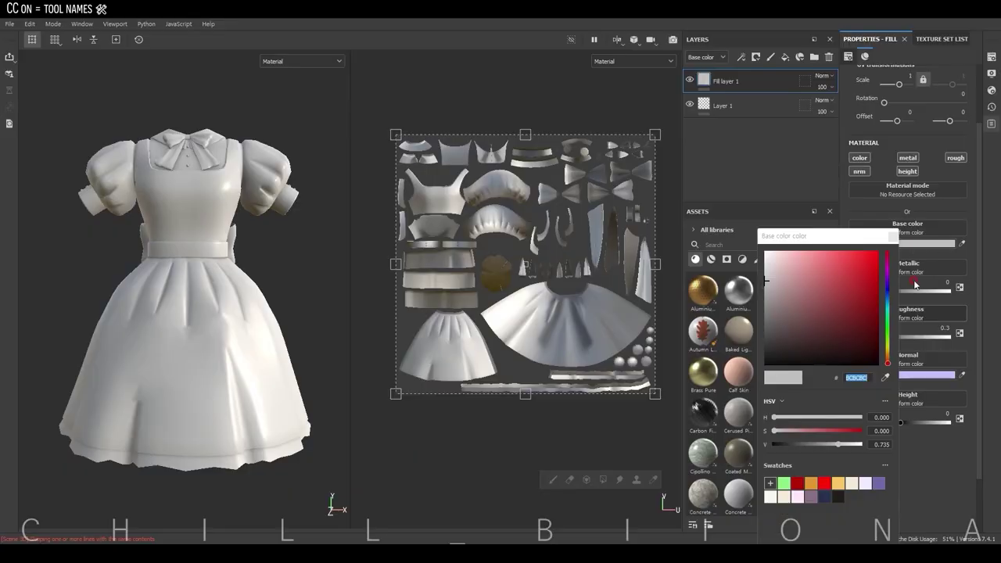
# Set the fill layer's base colour to blue, metallic off, roughness about 0.81
pyautogui.click(888, 303)
pyautogui.click(875, 259)
pyautogui.click(893, 236)
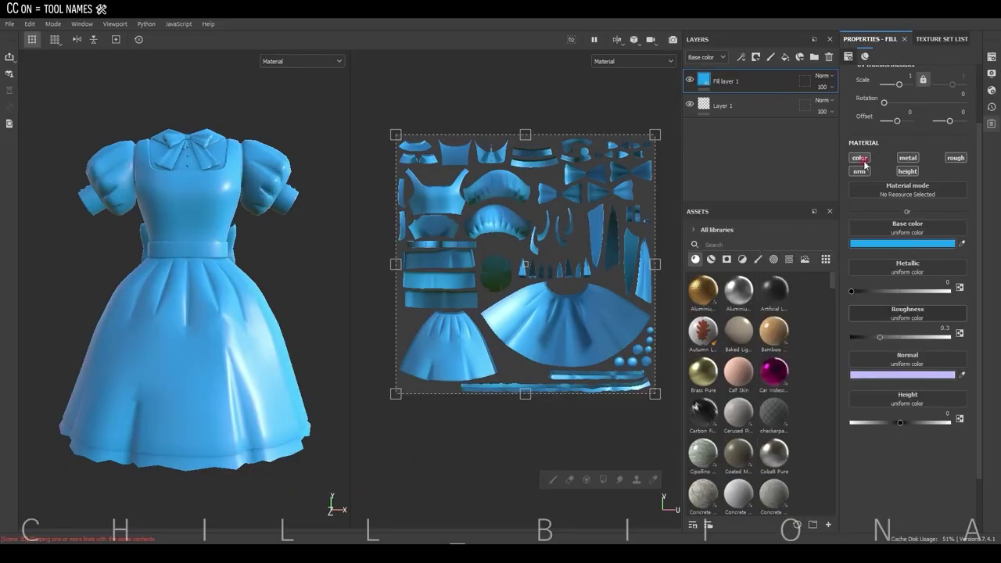
pyautogui.moveTo(884, 290); pyautogui.dragTo(951, 291)
# Group the fill in a black-masked folder and fill skirt, bib, sleeves, bodice and underskirt hem blue
pyautogui.click(814, 57)
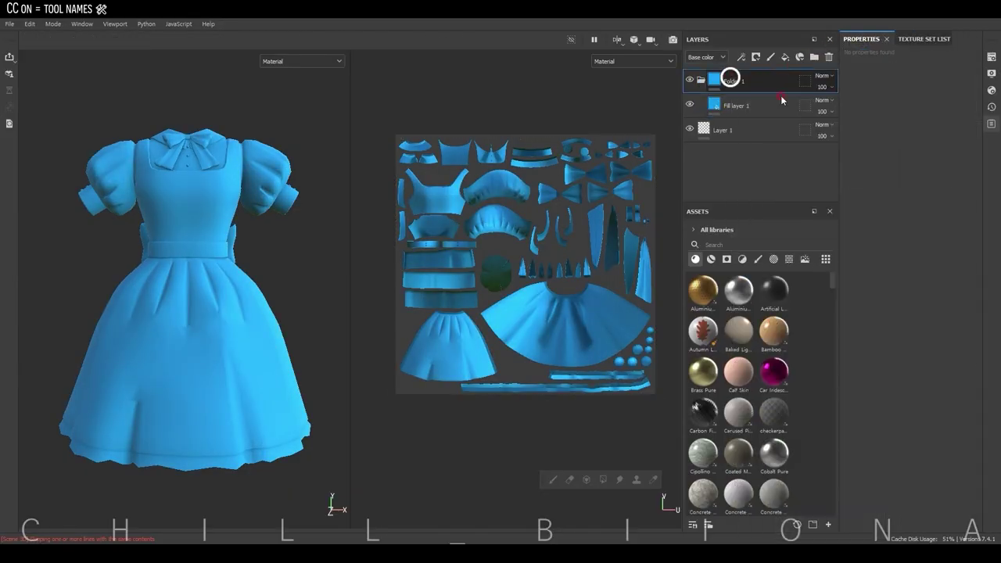
pyautogui.click(730, 74)
pyautogui.click(557, 313)
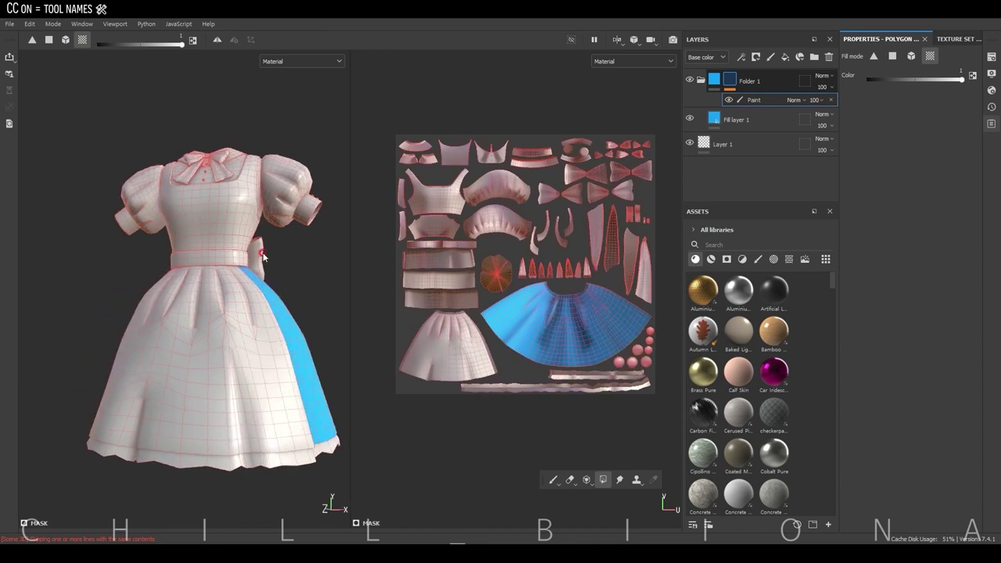
pyautogui.scroll(5, 235, 235)
pyautogui.click(219, 195)
pyautogui.scroll(-2, 225, 236)
pyautogui.click(323, 179)
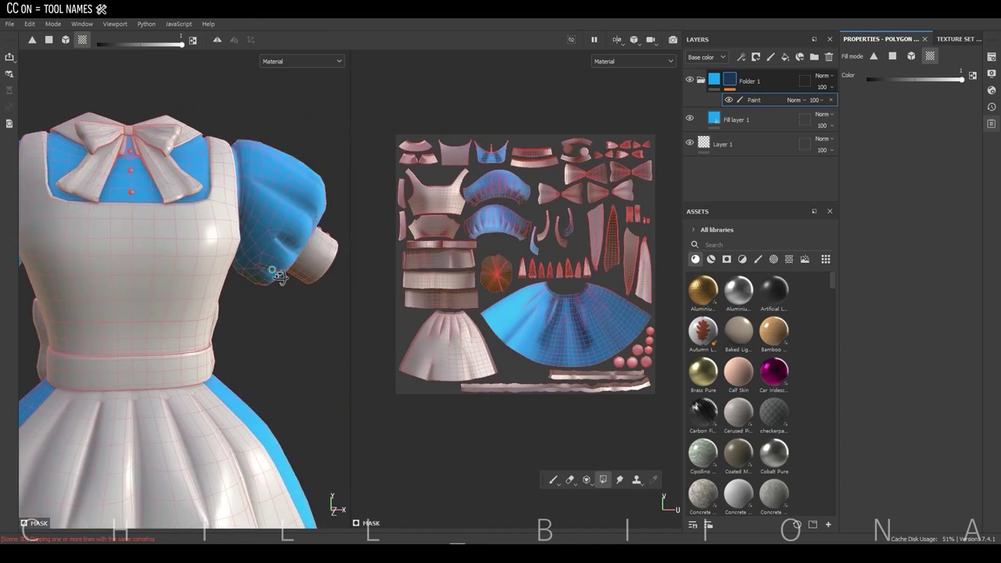
pyautogui.keyDown('alt'); pyautogui.moveTo(235, 234); pyautogui.dragTo(269, 196); pyautogui.keyUp('alt')
pyautogui.click(269, 195)
pyautogui.moveTo(286, 322)
pyautogui.keyDown('alt'); pyautogui.mouseDown()
pyautogui.moveTo(339, 308)
pyautogui.moveTo(284, 346)
pyautogui.moveTo(237, 328)
pyautogui.moveTo(143, 373)
pyautogui.moveTo(216, 421)
pyautogui.mouseUp(); pyautogui.keyUp('alt')
pyautogui.click(143, 372)
# Add a new fill layer with a cream F6EFDD base colour
pyautogui.click(785, 56)
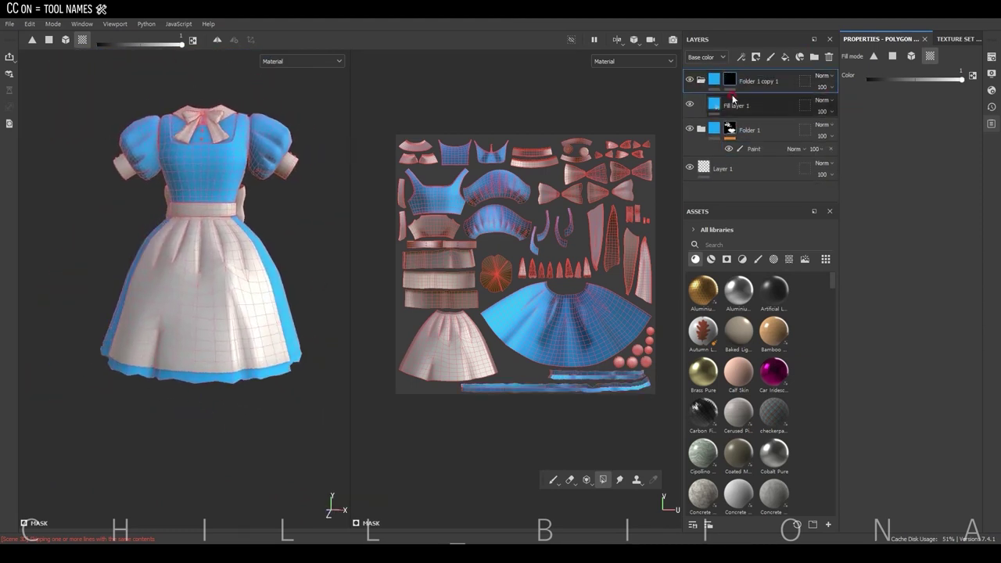
pyautogui.click(921, 243)
pyautogui.click(877, 352)
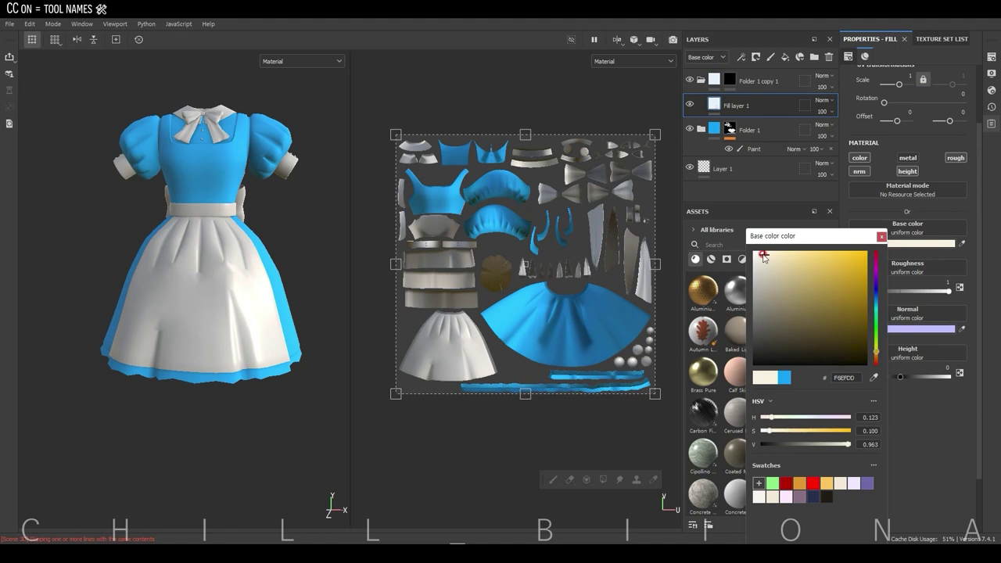
# Add a paint mask to the Folder 1 copy 1 folder and select its paint layer
pyautogui.rightClick(731, 78)
pyautogui.click(782, 340)
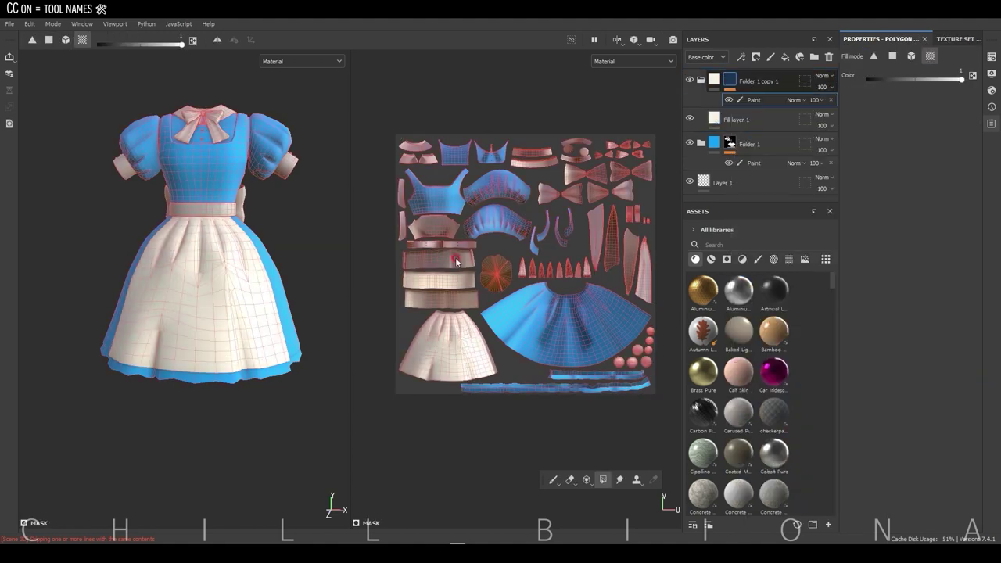
pyautogui.keyDown('alt'); pyautogui.moveTo(270, 235); pyautogui.dragTo(234, 235); pyautogui.keyUp('alt')
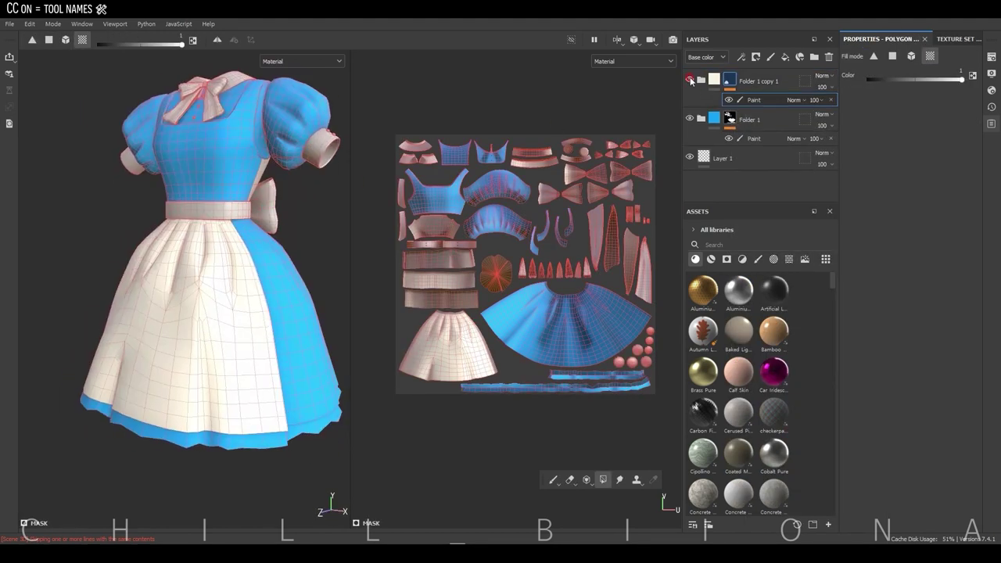
pyautogui.moveTo(234, 274)
pyautogui.keyDown('alt'); pyautogui.mouseDown()
pyautogui.moveTo(293, 353)
pyautogui.moveTo(141, 290)
pyautogui.moveTo(269, 340)
pyautogui.mouseUp(); pyautogui.keyUp('alt')
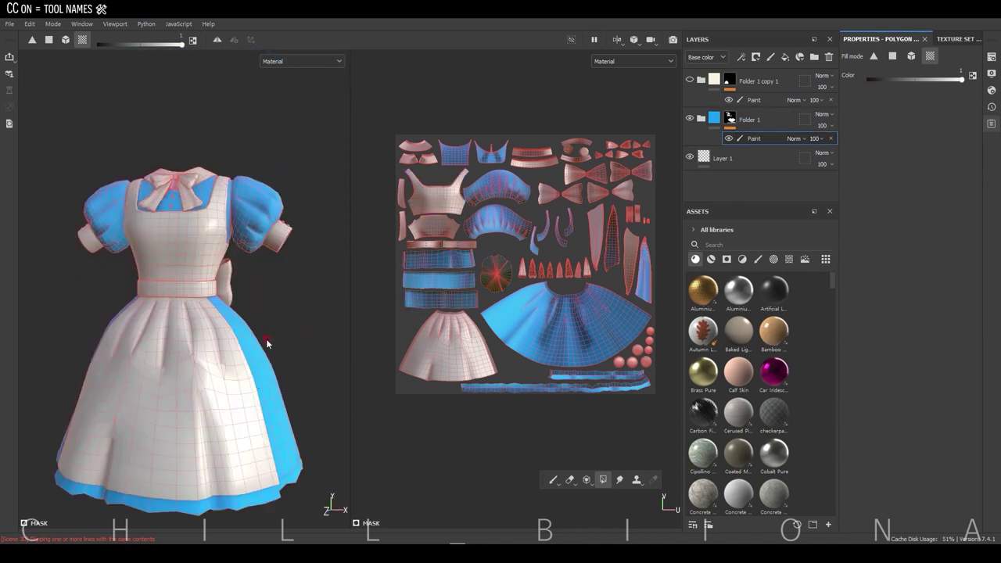
pyautogui.click(757, 100)
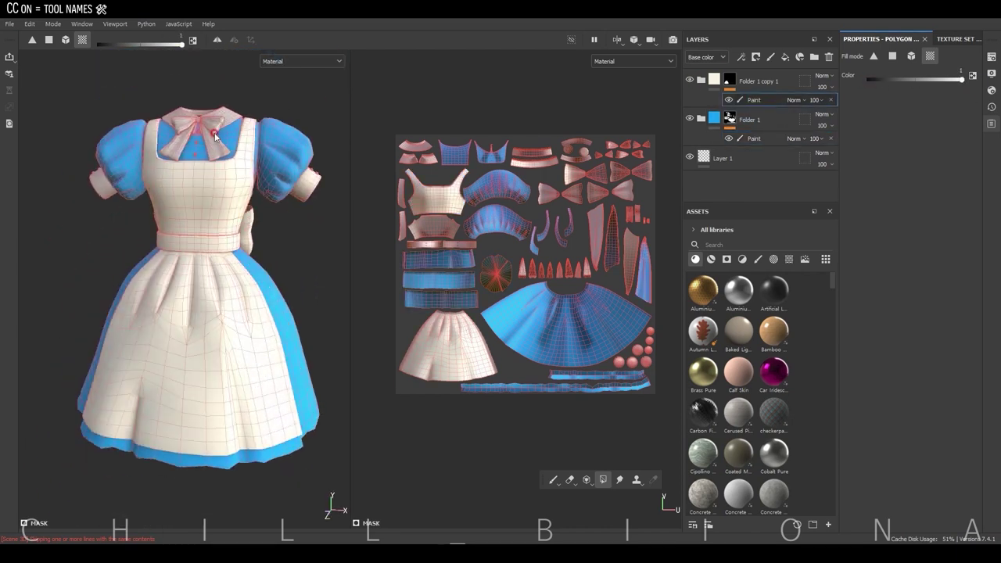
# Choose the Basic Soft brush and lower its flow to 41
pyautogui.moveTo(191, 248)
pyautogui.keyDown('alt'); pyautogui.mouseDown()
pyautogui.moveTo(286, 312)
pyautogui.moveTo(179, 329)
pyautogui.moveTo(268, 341)
pyautogui.moveTo(196, 357)
pyautogui.moveTo(487, 288)
pyautogui.mouseUp(); pyautogui.keyUp('alt')
pyautogui.scroll(3, 284, 305)
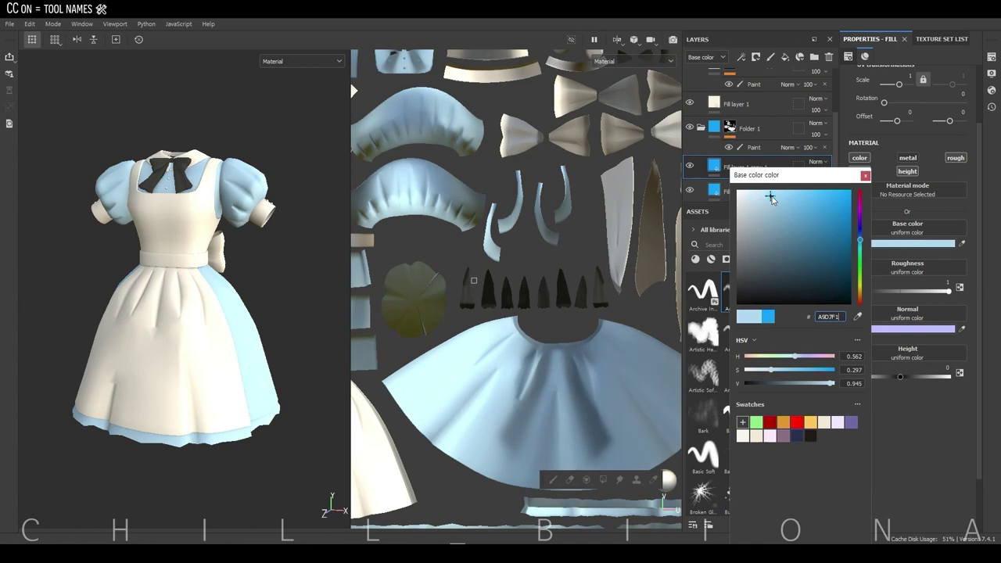
pyautogui.click(702, 461)
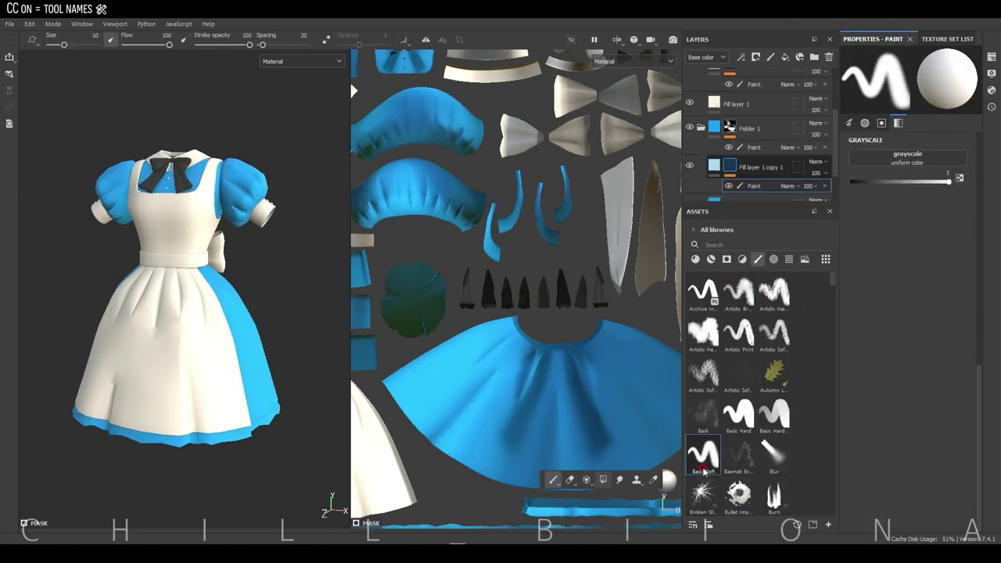
pyautogui.moveTo(170, 44); pyautogui.dragTo(143, 44)
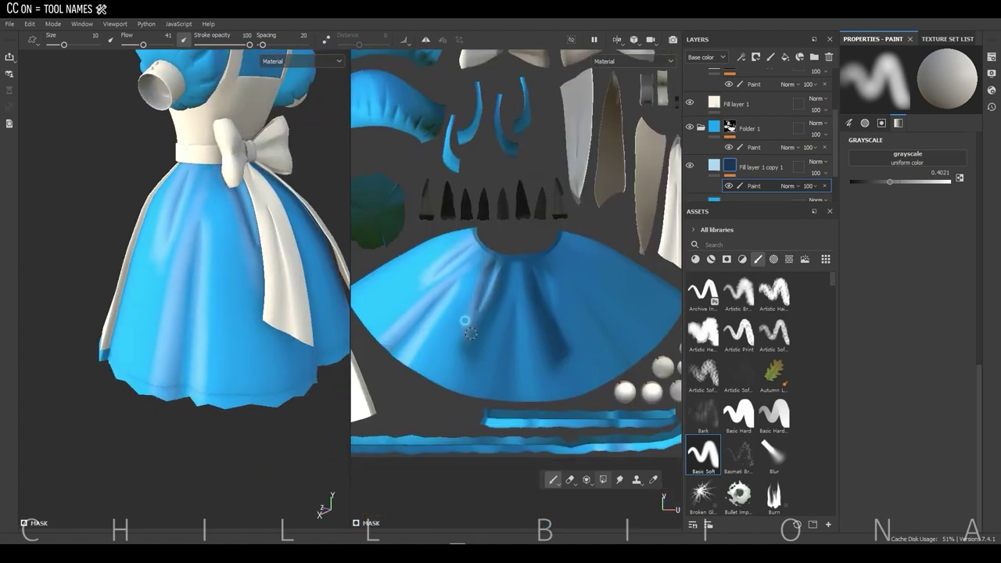
# Shrink the soft brush and paint pale-blue fold streaks on the first sleeve UV piece
pyautogui.press('f')
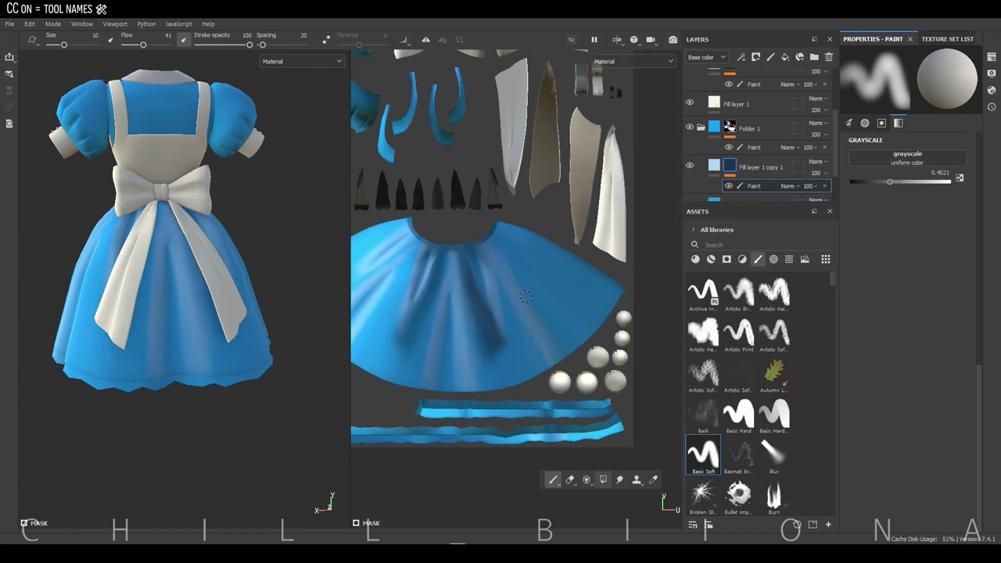
pyautogui.keyDown('ctrl'); pyautogui.moveTo(579, 325); pyautogui.dragTo(594, 324, button='right'); pyautogui.keyUp('ctrl')
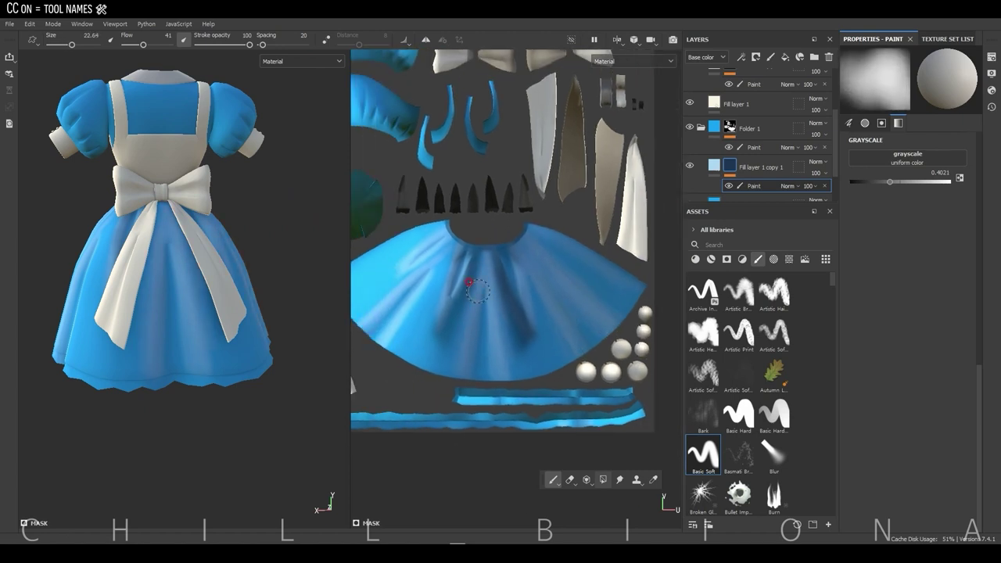
pyautogui.keyDown('alt'); pyautogui.moveTo(594, 324); pyautogui.dragTo(572, 279); pyautogui.keyUp('alt')
pyautogui.press('f')
pyautogui.keyDown('alt'); pyautogui.moveTo(220, 396); pyautogui.dragTo(273, 430); pyautogui.keyUp('alt')
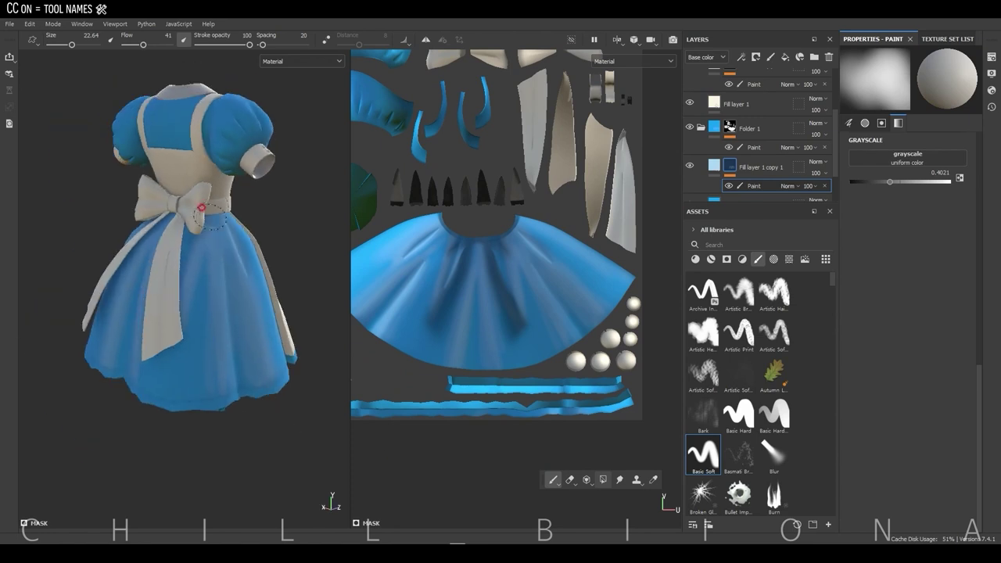
pyautogui.scroll(5, 471, 115)
pyautogui.keyDown('ctrl'); pyautogui.moveTo(471, 115); pyautogui.dragTo(472, 95, button='right'); pyautogui.keyUp('ctrl')
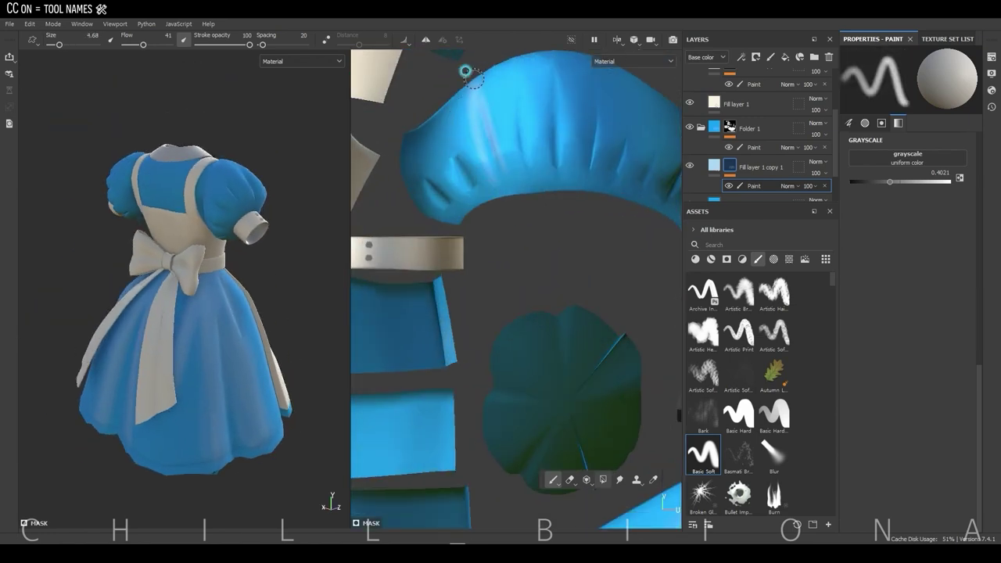
pyautogui.moveTo(512, 74); pyautogui.dragTo(513, 160)
pyautogui.keyDown('alt'); pyautogui.moveTo(234, 297); pyautogui.dragTo(269, 306); pyautogui.keyUp('alt')
pyautogui.moveTo(526, 78); pyautogui.dragTo(529, 273)
pyautogui.keyDown('alt'); pyautogui.moveTo(530, 273); pyautogui.dragTo(500, 234, button='middle'); pyautogui.keyUp('alt')
pyautogui.moveTo(501, 125); pyautogui.dragTo(485, 228)
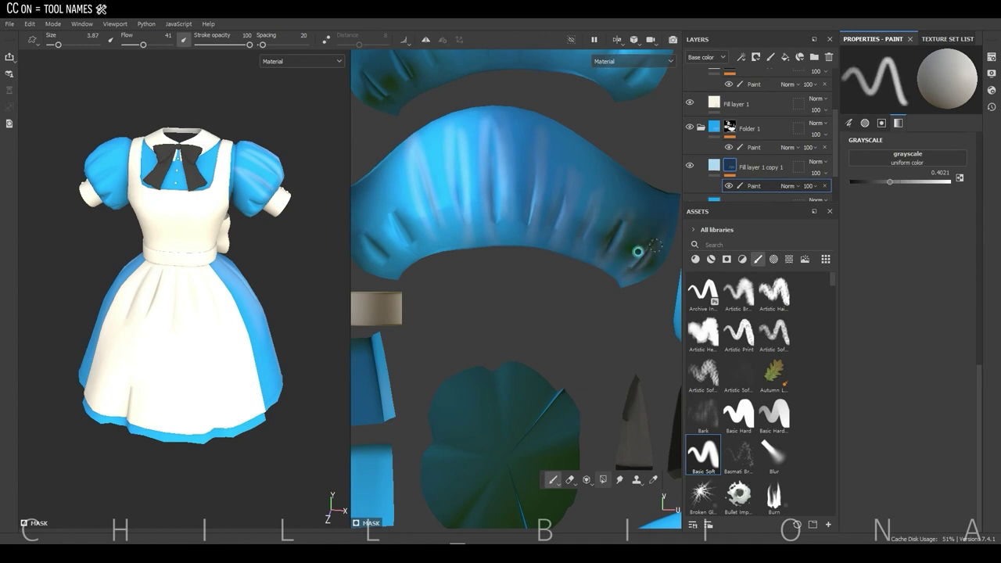
# Bring the second sleeve piece into view, then duplicate the fill layer as Fill layer 1 copy 2
pyautogui.moveTo(638, 251); pyautogui.dragTo(458, 234, button='middle')
pyautogui.scroll(3, 271, 180)
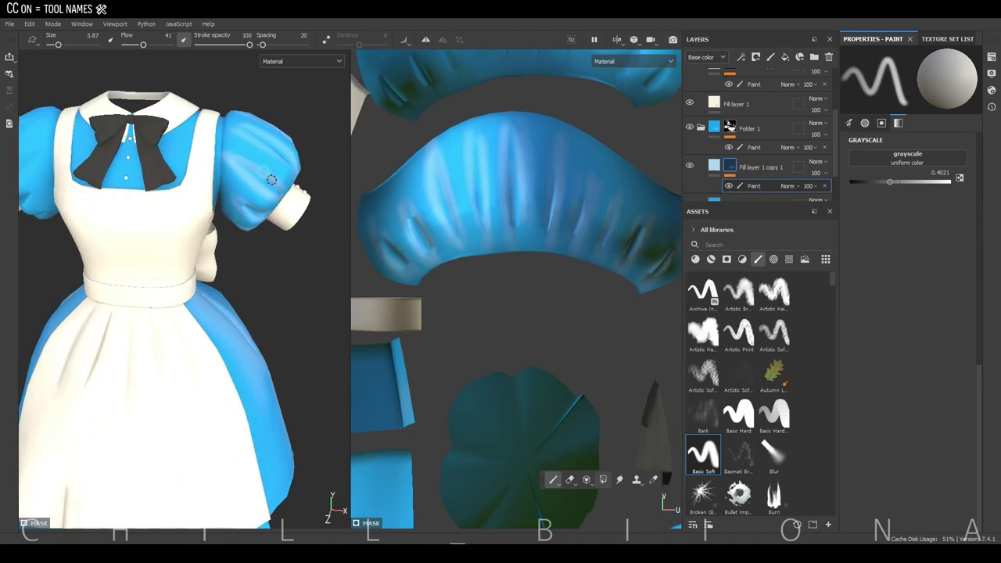
pyautogui.moveTo(291, 226)
pyautogui.keyDown('alt'); pyautogui.mouseDown()
pyautogui.moveTo(272, 346)
pyautogui.moveTo(235, 313)
pyautogui.moveTo(337, 469)
pyautogui.mouseUp(); pyautogui.keyUp('alt')
pyautogui.keyDown('alt'); pyautogui.moveTo(383, 63); pyautogui.dragTo(395, 219, button='middle'); pyautogui.keyUp('alt')
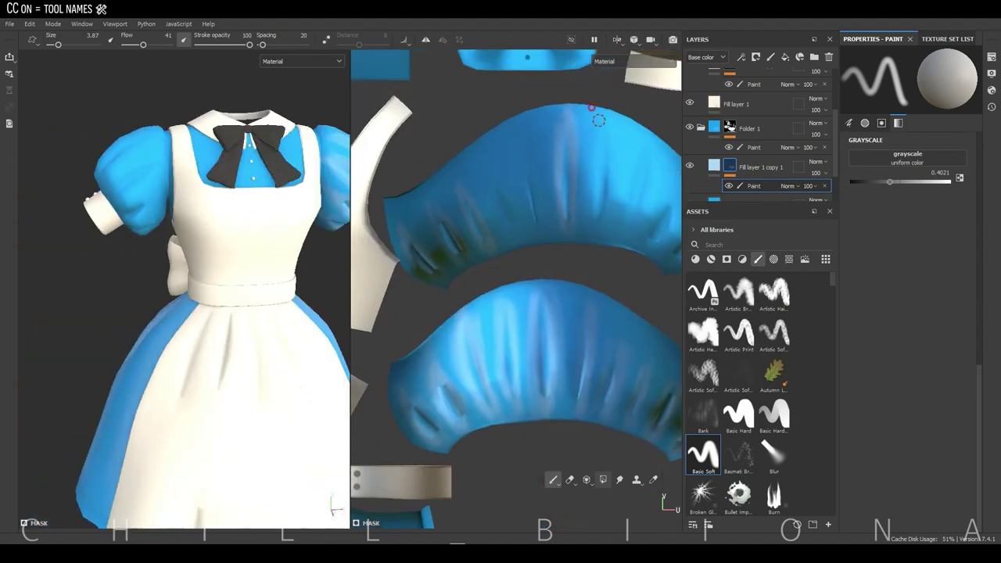
pyautogui.moveTo(598, 120)
pyautogui.mouseDown(button='middle')
pyautogui.moveTo(565, 263)
pyautogui.moveTo(561, 237)
pyautogui.mouseUp(button='middle')
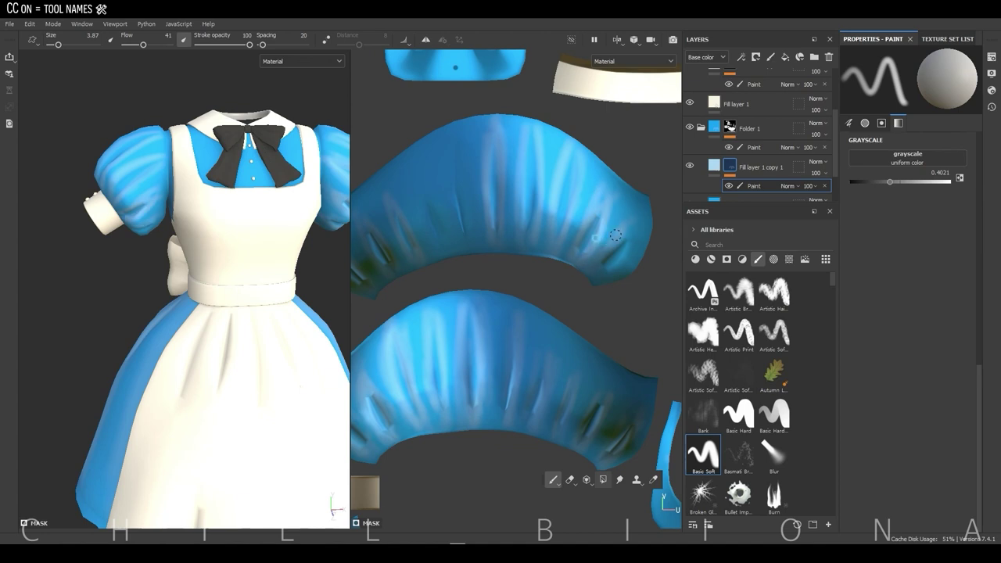
pyautogui.scroll(-1, 434, 213)
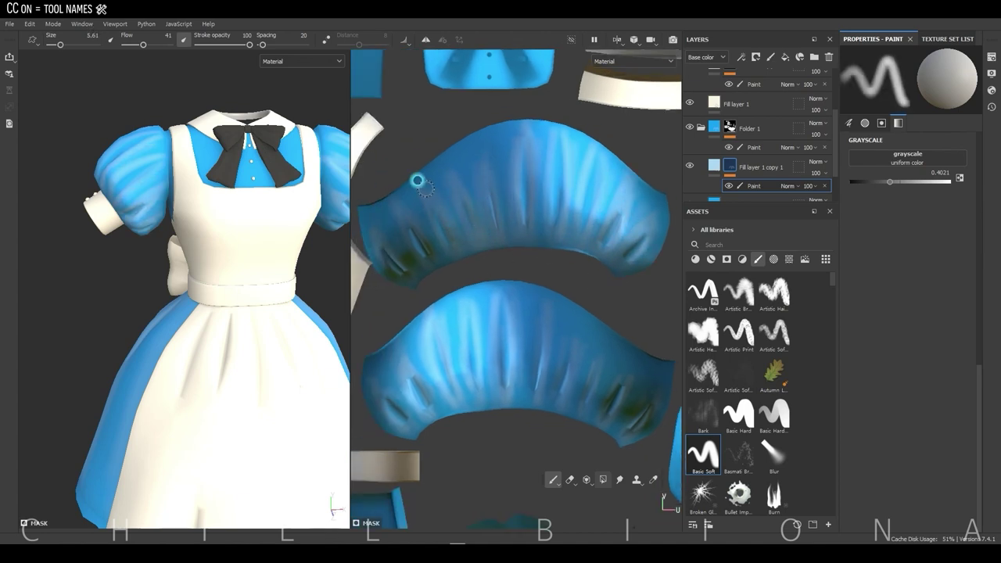
pyautogui.press('f')
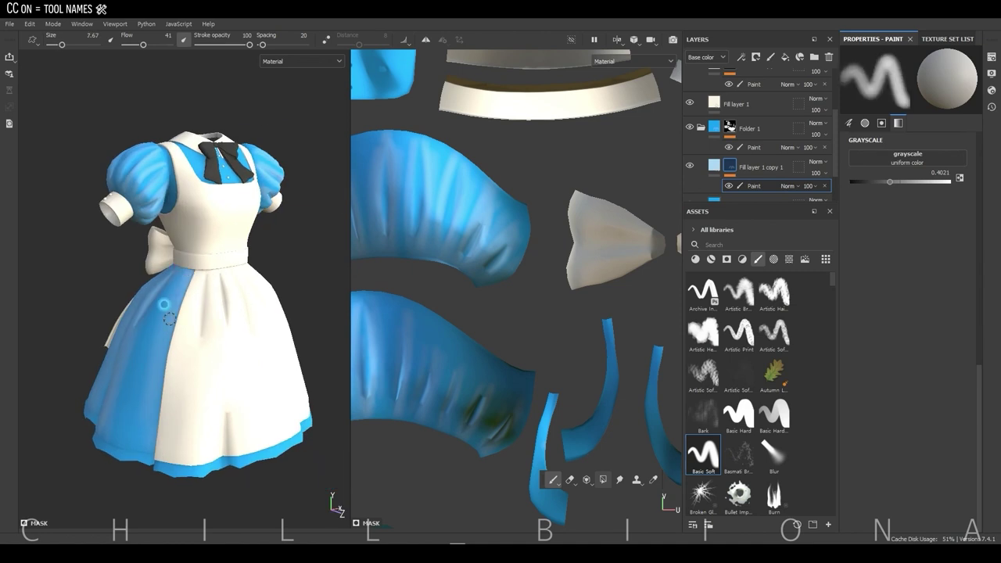
pyautogui.moveTo(134, 349)
pyautogui.keyDown('alt'); pyautogui.mouseDown()
pyautogui.moveTo(105, 438)
pyautogui.moveTo(224, 242)
pyautogui.mouseUp(); pyautogui.keyUp('alt')
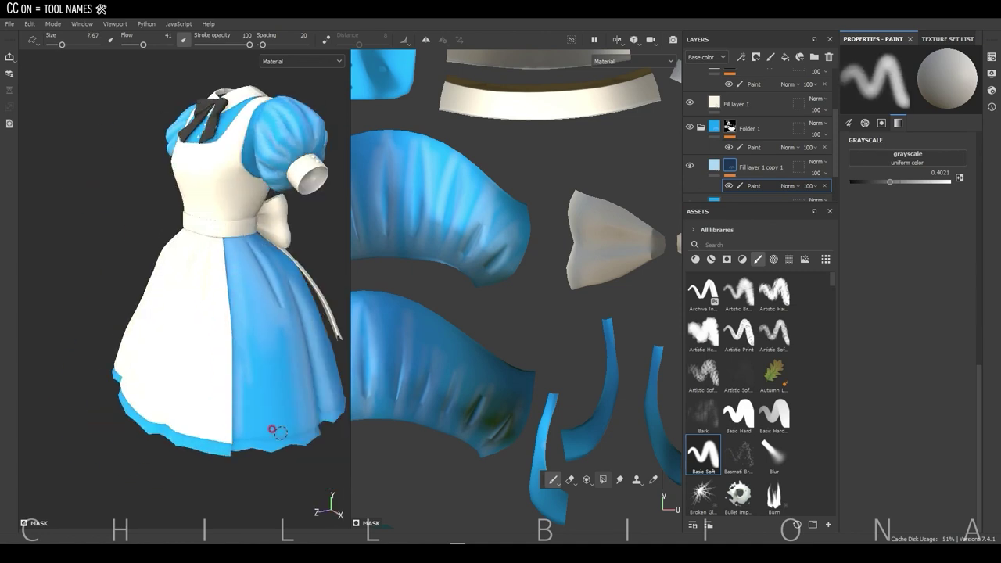
pyautogui.moveTo(272, 430)
pyautogui.keyDown('alt'); pyautogui.mouseDown()
pyautogui.moveTo(250, 422)
pyautogui.moveTo(242, 441)
pyautogui.mouseUp(); pyautogui.keyUp('alt')
pyautogui.hotkey('ctrl', 'd')
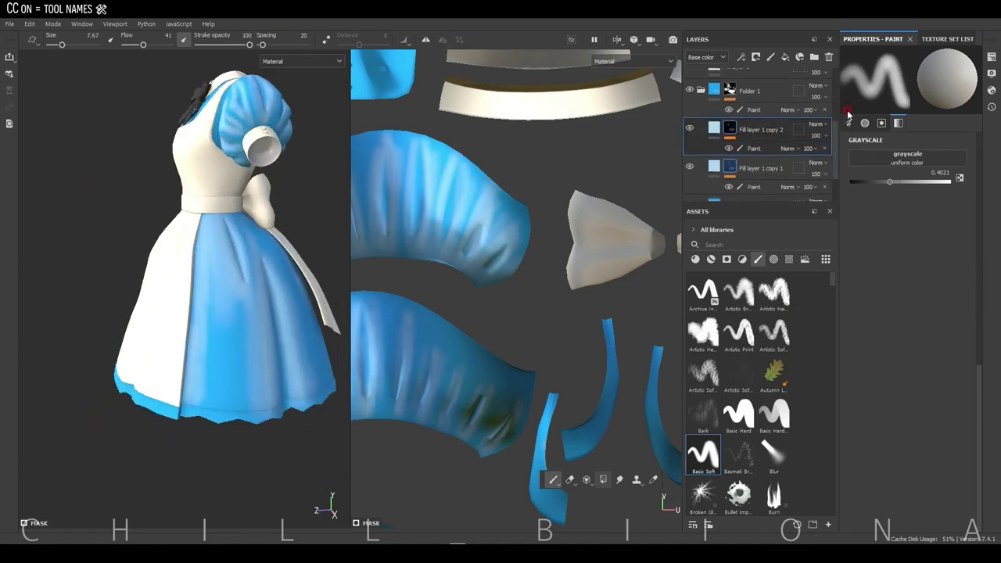
# Give Fill layer 1 copy 2 a dark blue base colour and add a Paint effect
pyautogui.click(923, 244)
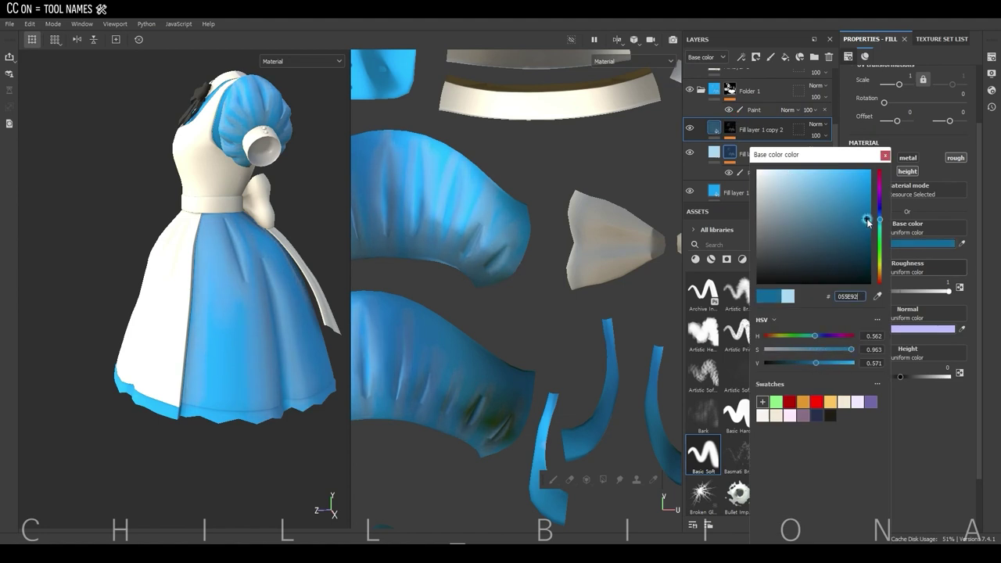
pyautogui.rightClick(735, 138)
pyautogui.click(728, 291)
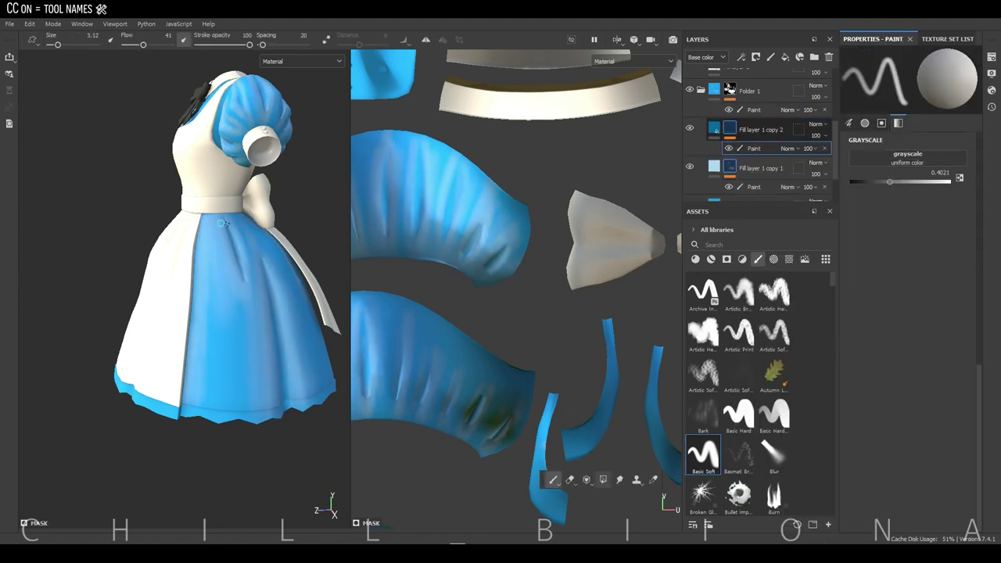
# Turn the dress to a three-quarter view with Fill layer 1 copy 2 active for painting
pyautogui.keyDown('alt'); pyautogui.moveTo(223, 222); pyautogui.dragTo(242, 336); pyautogui.keyUp('alt')
pyautogui.keyDown('alt'); pyautogui.moveTo(241, 335); pyautogui.dragTo(224, 201, button='right'); pyautogui.keyUp('alt')
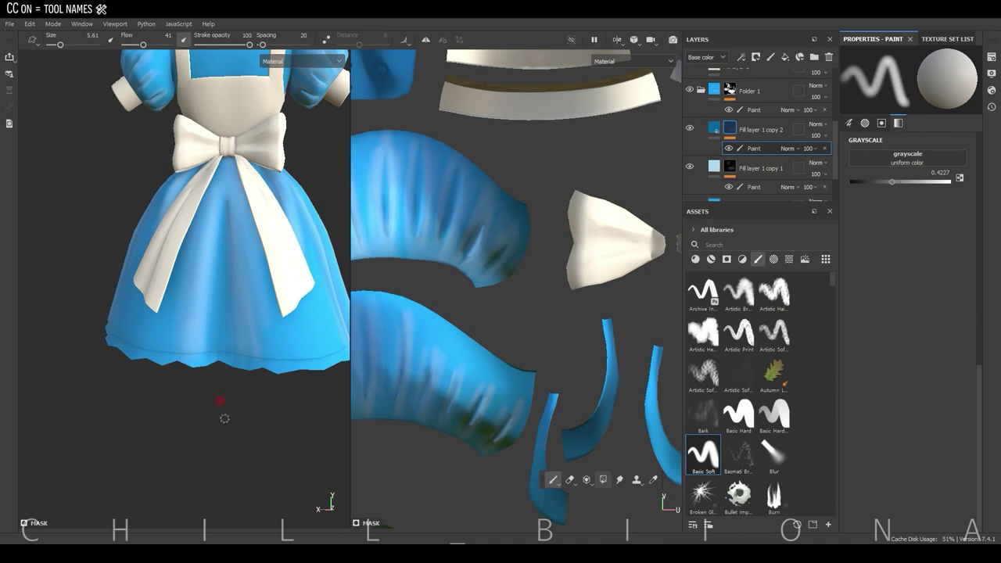
pyautogui.keyDown('alt'); pyautogui.moveTo(224, 419); pyautogui.dragTo(240, 239); pyautogui.keyUp('alt')
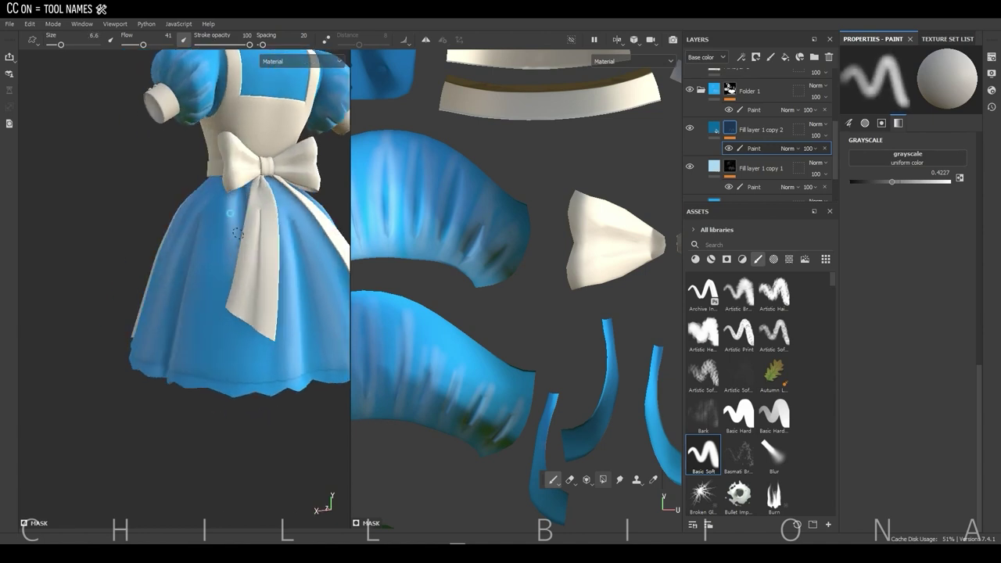
pyautogui.moveTo(219, 361)
pyautogui.keyDown('alt'); pyautogui.mouseDown()
pyautogui.moveTo(189, 165)
pyautogui.moveTo(258, 195)
pyautogui.mouseUp(); pyautogui.keyUp('alt')
pyautogui.click(692, 176)
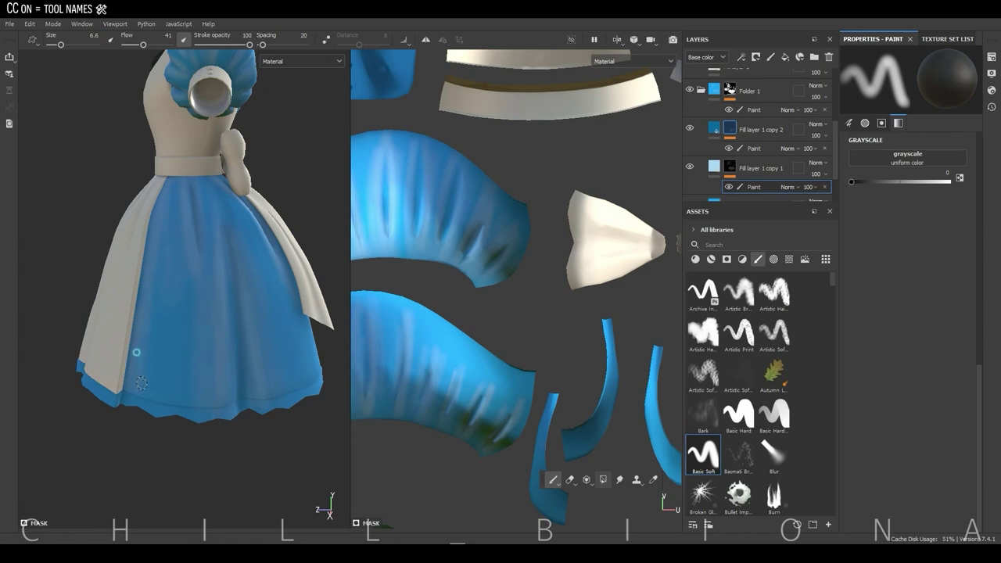
pyautogui.click(751, 148)
# Enlarge the brush and paint dark blue shadow folds on the front and both sleeves
pyautogui.keyDown('alt'); pyautogui.moveTo(258, 203); pyautogui.dragTo(175, 236); pyautogui.keyUp('alt')
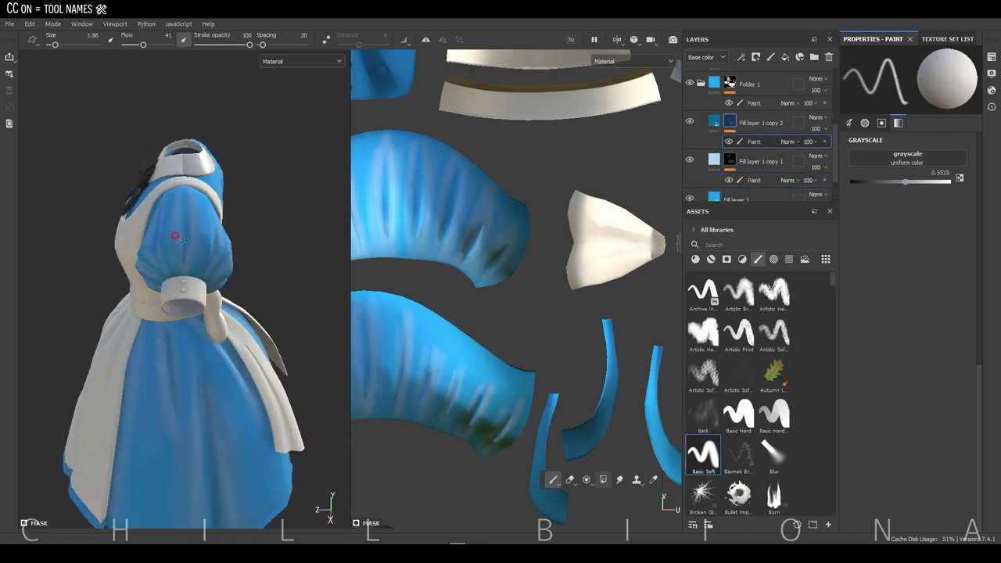
pyautogui.keyDown('alt'); pyautogui.moveTo(181, 196); pyautogui.dragTo(222, 176); pyautogui.keyUp('alt')
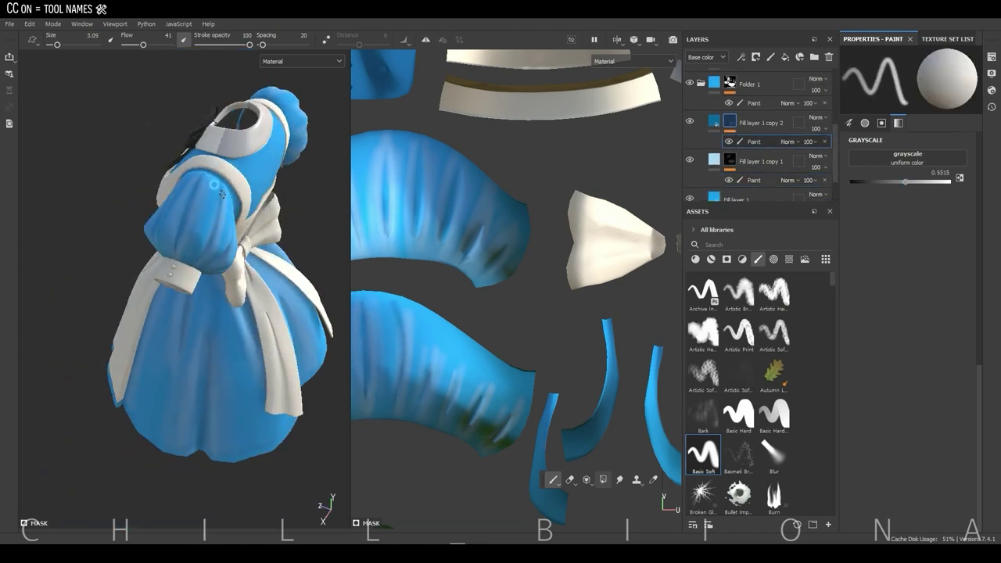
pyautogui.keyDown('alt'); pyautogui.moveTo(222, 194); pyautogui.dragTo(246, 255, button='right'); pyautogui.keyUp('alt')
pyautogui.keyDown('alt'); pyautogui.moveTo(246, 254); pyautogui.dragTo(205, 290); pyautogui.keyUp('alt')
pyautogui.keyDown('alt'); pyautogui.moveTo(215, 235); pyautogui.dragTo(274, 245); pyautogui.keyUp('alt')
pyautogui.keyDown('alt'); pyautogui.moveTo(273, 246); pyautogui.dragTo(294, 215, button='right'); pyautogui.keyUp('alt')
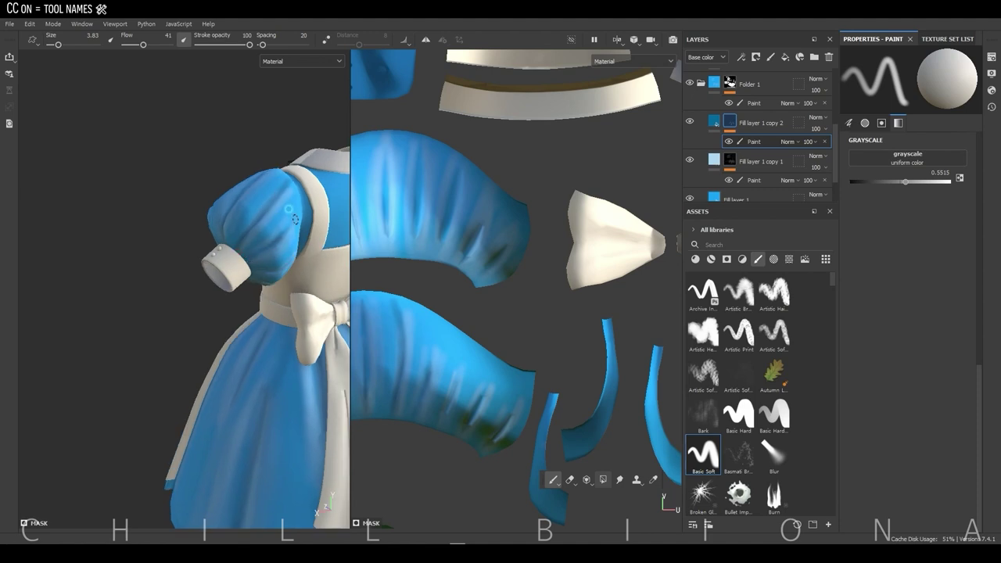
pyautogui.moveTo(295, 219)
pyautogui.keyDown('alt'); pyautogui.mouseDown()
pyautogui.moveTo(221, 250)
pyautogui.moveTo(230, 250)
pyautogui.moveTo(250, 351)
pyautogui.mouseUp(); pyautogui.keyUp('alt')
# Swap to black to remove excess shading and refine the puffed sleeve from the side and back
pyautogui.press('x')
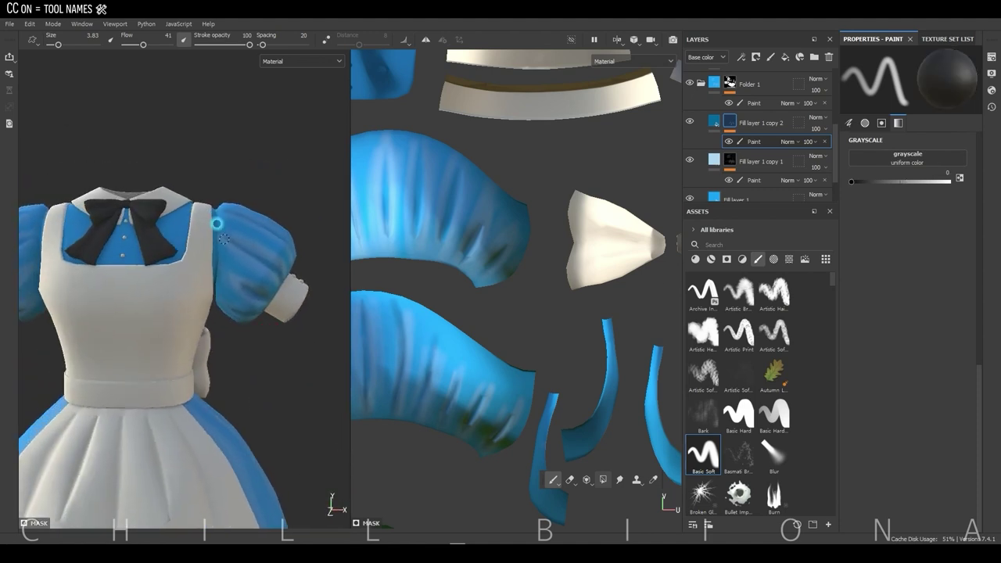
pyautogui.moveTo(258, 236)
pyautogui.keyDown('alt'); pyautogui.mouseDown()
pyautogui.moveTo(264, 211)
pyautogui.moveTo(235, 234)
pyautogui.mouseUp(); pyautogui.keyUp('alt')
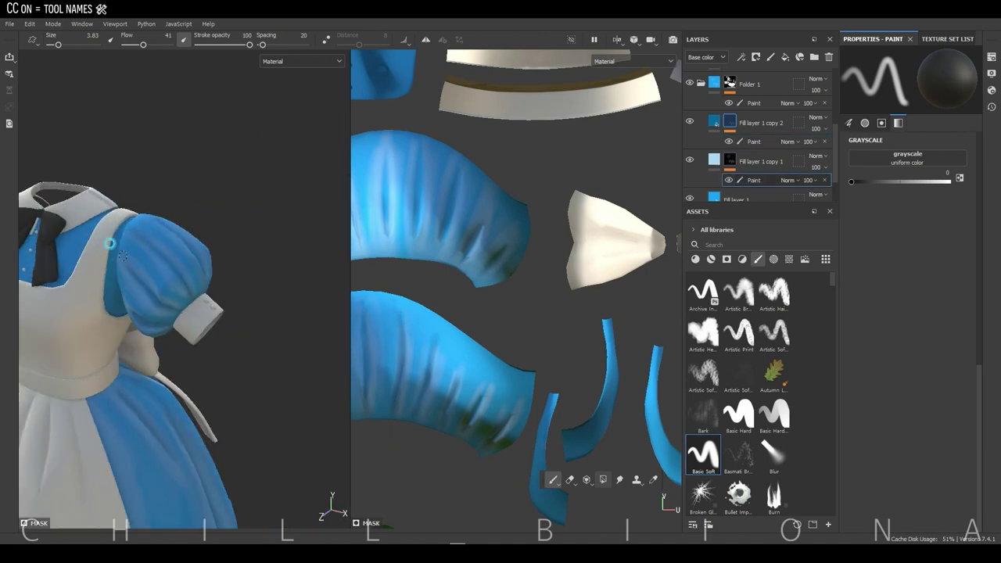
pyautogui.moveTo(223, 302)
pyautogui.keyDown('alt'); pyautogui.mouseDown()
pyautogui.moveTo(224, 213)
pyautogui.moveTo(134, 212)
pyautogui.moveTo(159, 230)
pyautogui.moveTo(122, 155)
pyautogui.moveTo(154, 166)
pyautogui.moveTo(163, 183)
pyautogui.moveTo(172, 222)
pyautogui.moveTo(161, 227)
pyautogui.mouseUp(); pyautogui.keyUp('alt')
pyautogui.keyDown('alt'); pyautogui.moveTo(264, 171); pyautogui.dragTo(182, 168); pyautogui.keyUp('alt')
pyautogui.keyDown('alt'); pyautogui.moveTo(223, 225); pyautogui.dragTo(148, 205); pyautogui.keyUp('alt')
pyautogui.keyDown('alt'); pyautogui.moveTo(148, 205); pyautogui.dragTo(132, 176, button='right'); pyautogui.keyUp('alt')
pyautogui.moveTo(131, 176)
pyautogui.keyDown('alt'); pyautogui.mouseDown()
pyautogui.moveTo(128, 165)
pyautogui.moveTo(137, 170)
pyautogui.mouseUp(); pyautogui.keyUp('alt')
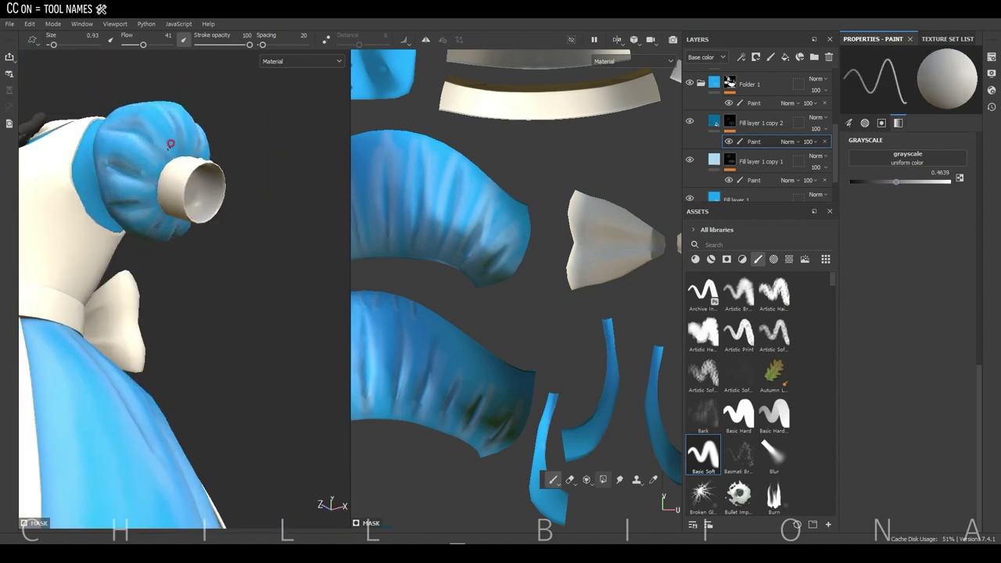
# Add a Blur filter to Fill layer 1 copy 1
pyautogui.press('f')
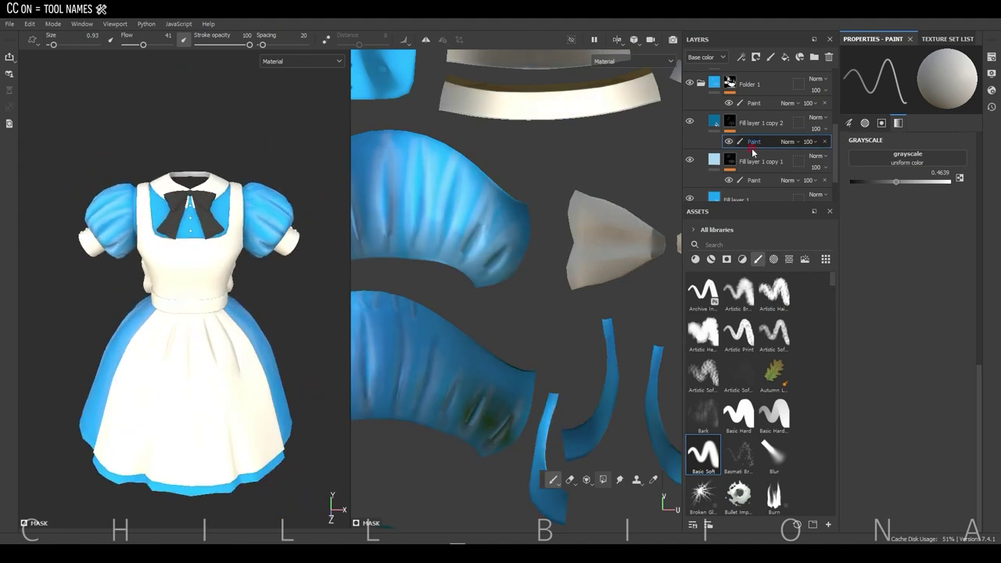
pyautogui.rightClick(753, 152)
pyautogui.click(724, 371)
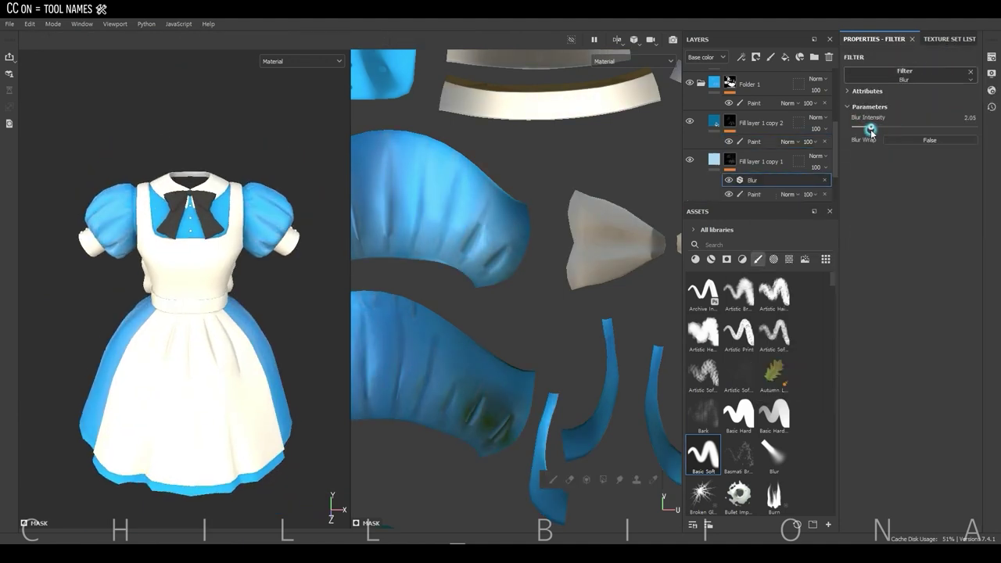
# Add a Blur filter to Fill layer 1 copy 2 and lower its intensity to about 0.9
pyautogui.keyDown('alt'); pyautogui.moveTo(312, 420); pyautogui.dragTo(313, 433); pyautogui.keyUp('alt')
pyautogui.rightClick(746, 136)
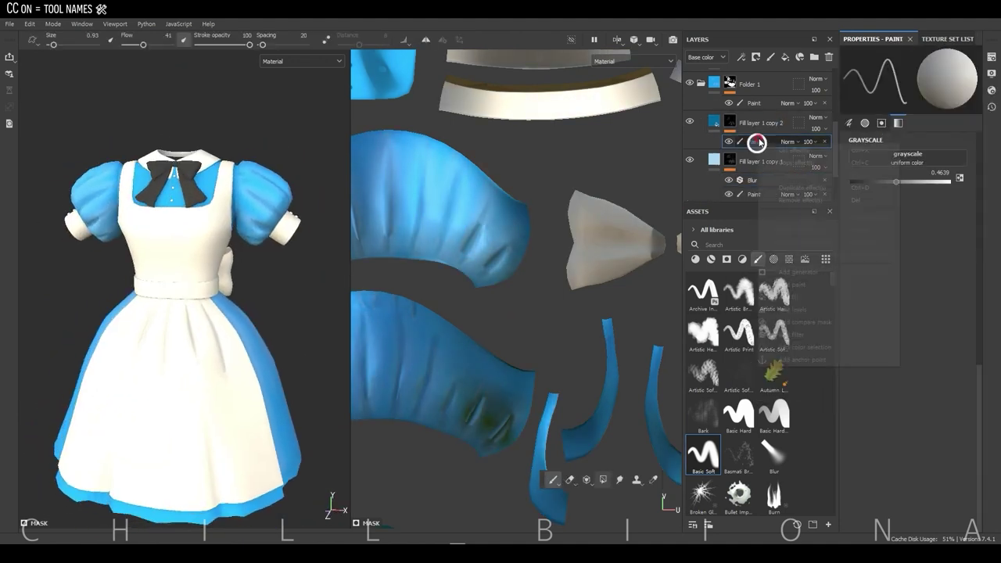
pyautogui.click(782, 168)
pyautogui.rightClick(822, 140)
pyautogui.click(781, 356)
pyautogui.click(862, 128)
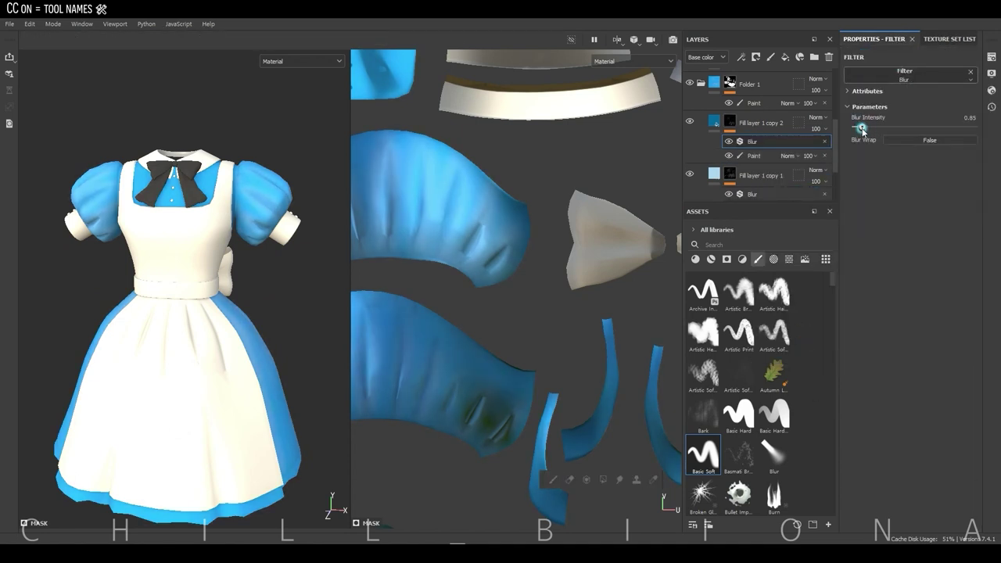
pyautogui.moveTo(862, 129); pyautogui.dragTo(868, 129)
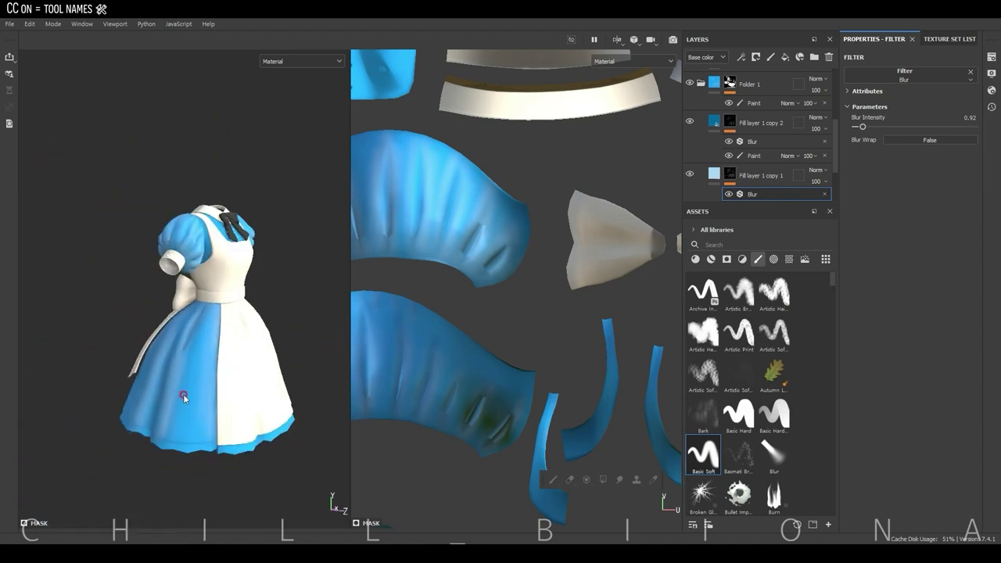
# Duplicate the cream fill layer, make the copy beige, and give it a black mask
pyautogui.hotkey('ctrl', 'd')
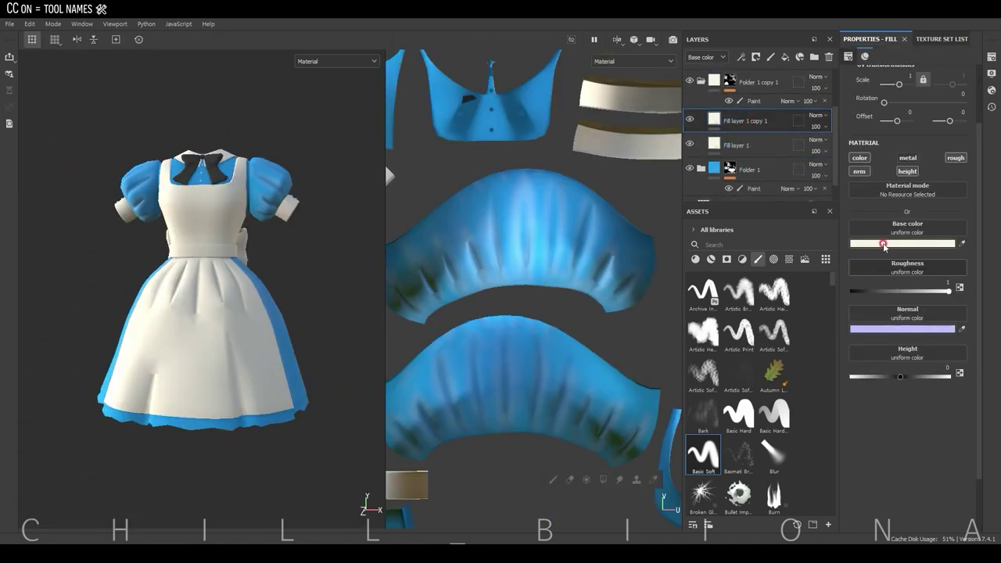
pyautogui.click(902, 244)
pyautogui.click(761, 186)
pyautogui.click(804, 135)
pyautogui.rightClick(803, 135)
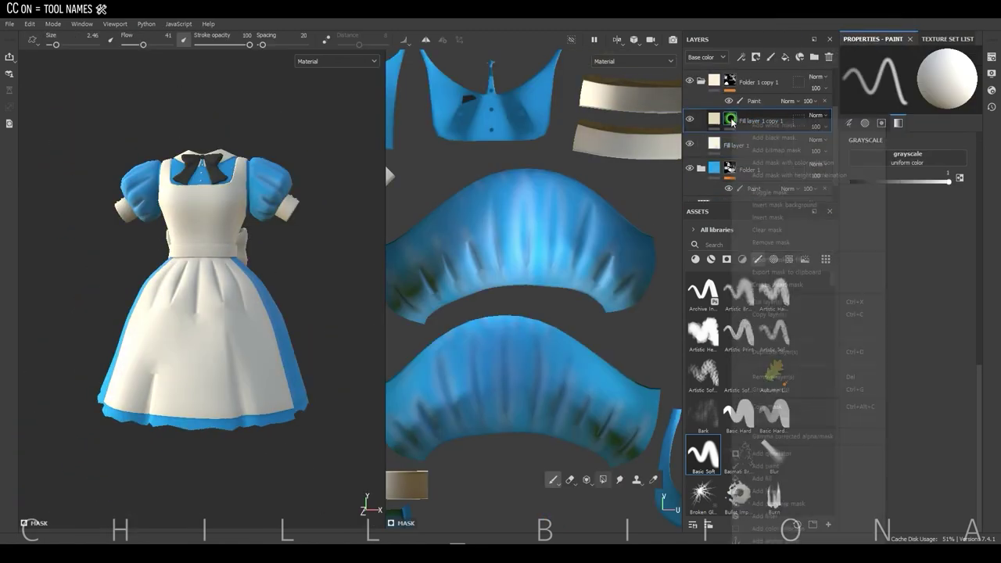
# Paint soft shading onto the apron and bow while working around the skirt
pyautogui.scroll(3, 190, 261)
pyautogui.scroll(1, 189, 261)
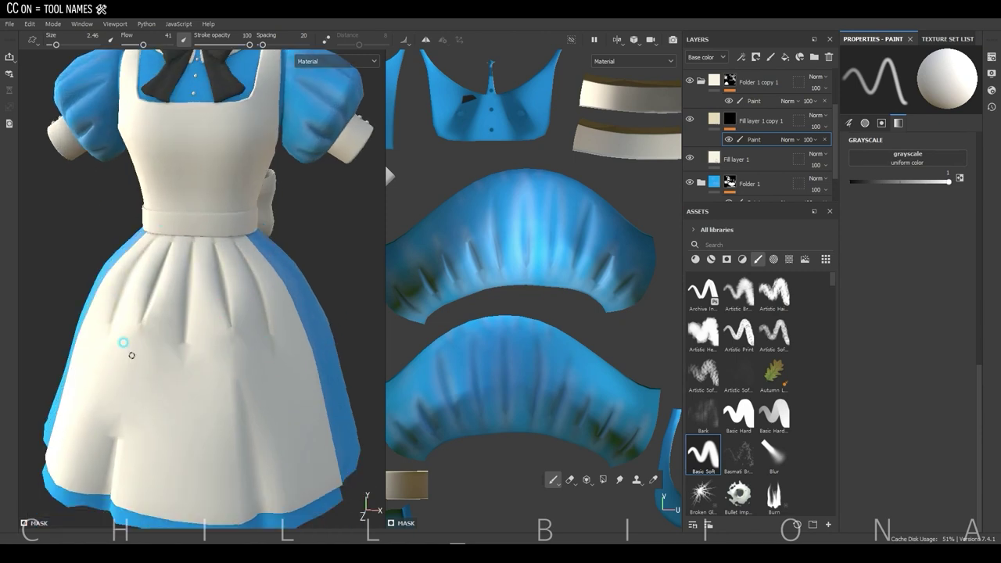
pyautogui.moveTo(127, 347); pyautogui.dragTo(132, 415, button='middle')
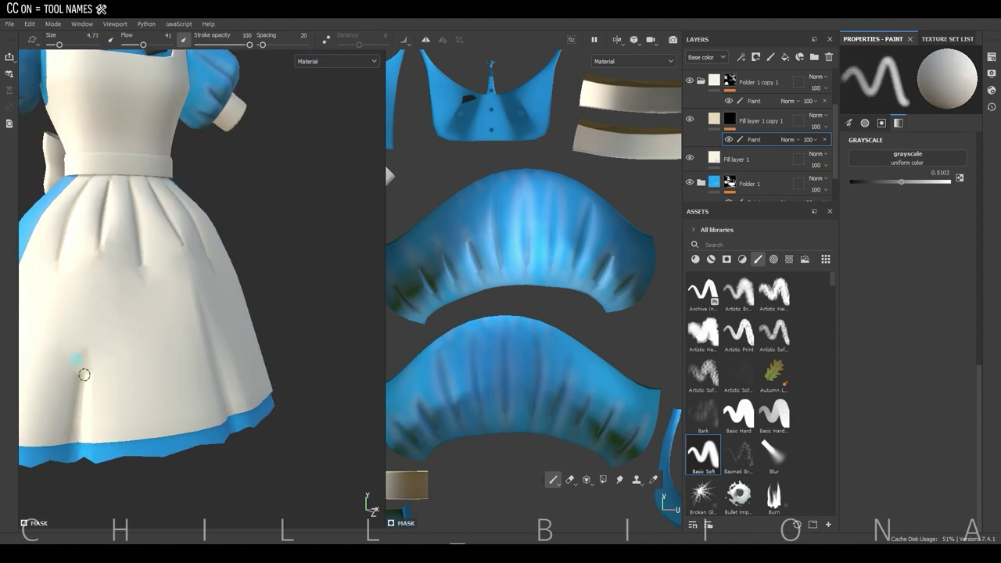
pyautogui.moveTo(78, 427)
pyautogui.keyDown('alt'); pyautogui.mouseDown()
pyautogui.moveTo(209, 249)
pyautogui.moveTo(182, 431)
pyautogui.mouseUp(); pyautogui.keyUp('alt')
pyautogui.scroll(3, 183, 431)
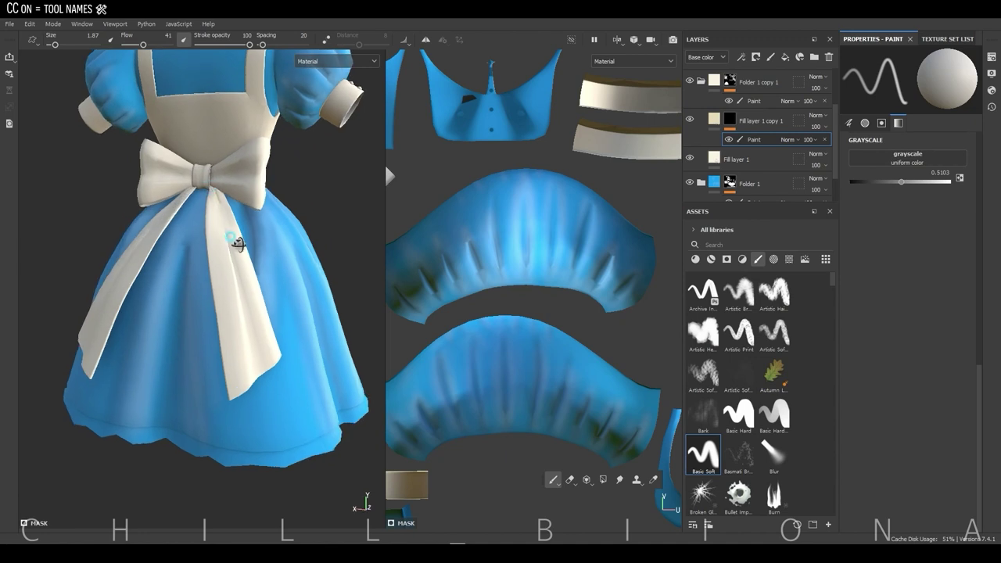
pyautogui.keyDown('alt'); pyautogui.moveTo(253, 339); pyautogui.dragTo(153, 292); pyautogui.keyUp('alt')
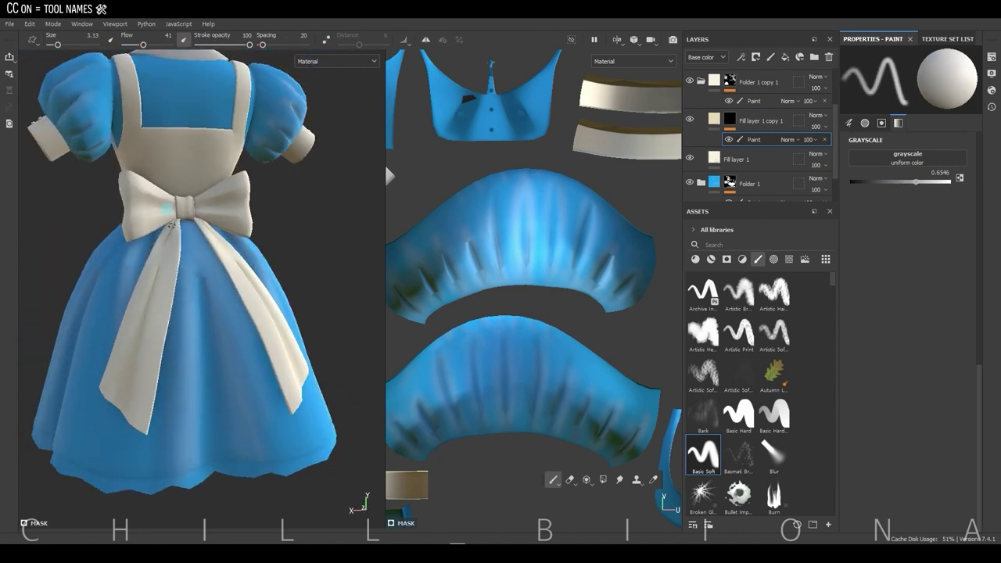
pyautogui.scroll(3, 159, 206)
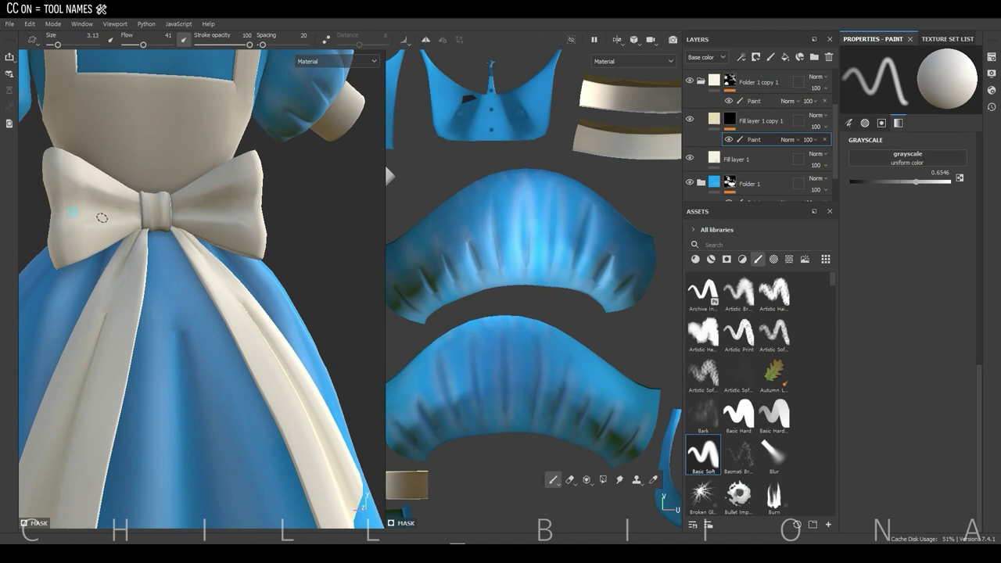
pyautogui.press('f')
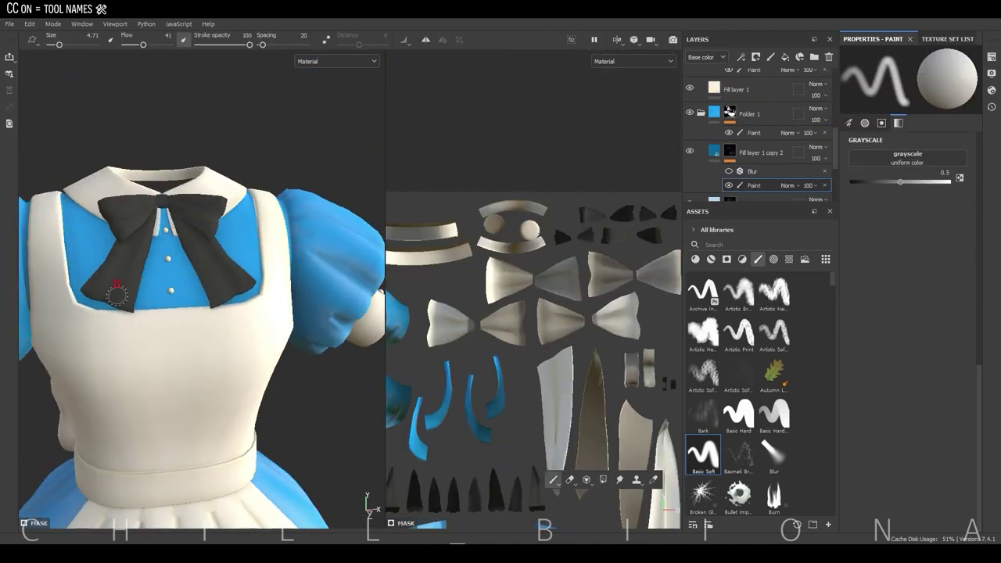
pyautogui.keyDown('alt'); pyautogui.moveTo(264, 280); pyautogui.dragTo(247, 305); pyautogui.keyUp('alt')
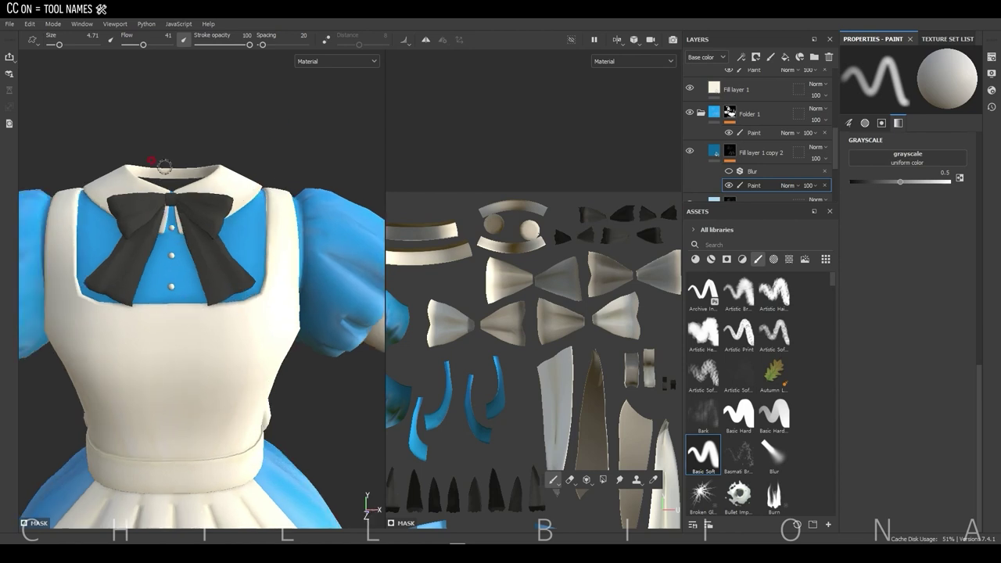
pyautogui.scroll(-5, 13, 185)
pyautogui.moveTo(13, 186)
pyautogui.keyDown('alt'); pyautogui.mouseDown()
pyautogui.moveTo(308, 308)
pyautogui.moveTo(378, 237)
pyautogui.moveTo(280, 284)
pyautogui.mouseUp(); pyautogui.keyUp('alt')
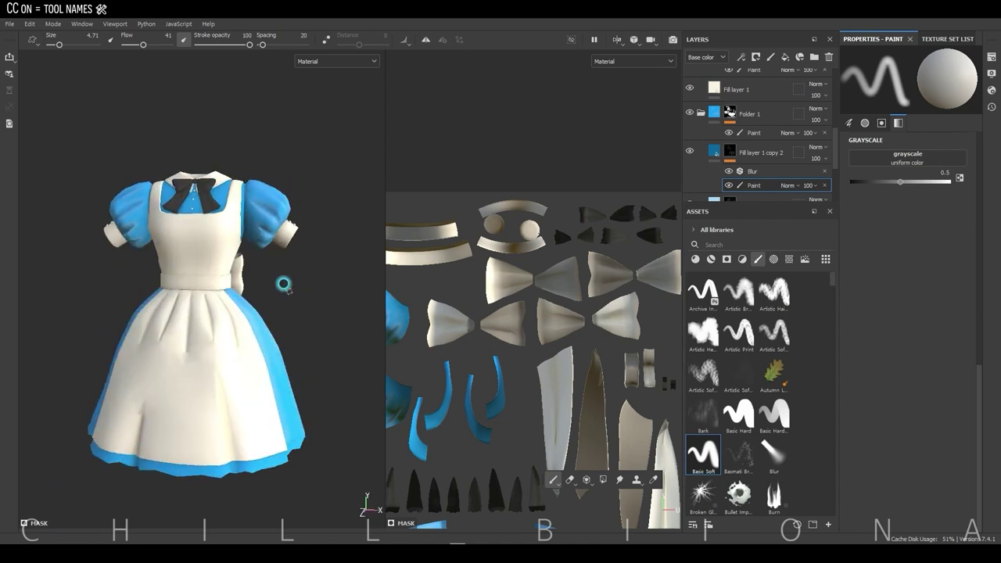
# Set Fill layer 1 copy 2's base colour to the pasted blue value
pyautogui.click(747, 144)
pyautogui.click(739, 182)
pyautogui.click(907, 243)
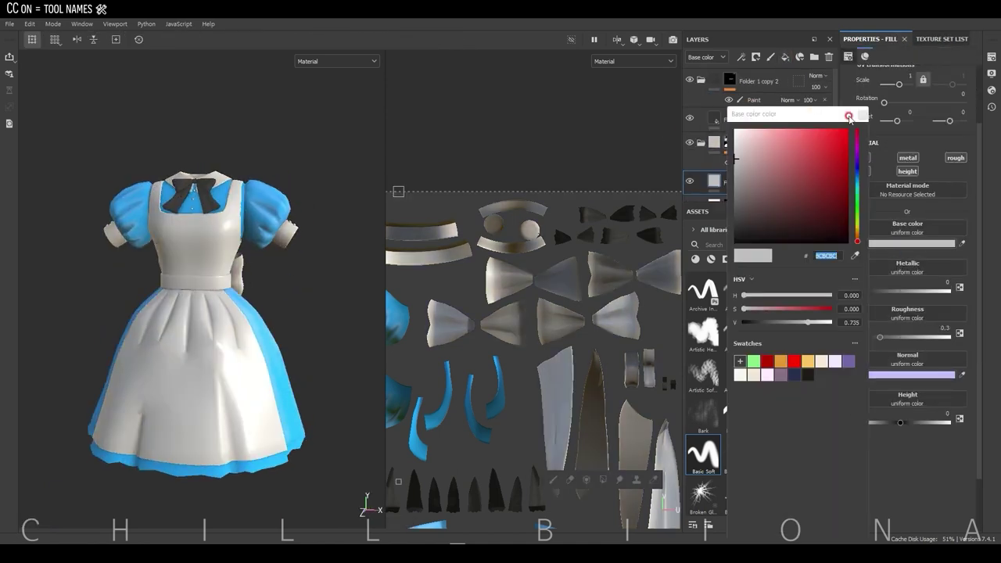
pyautogui.hotkey('ctrl', 'v')
pyautogui.click(738, 182)
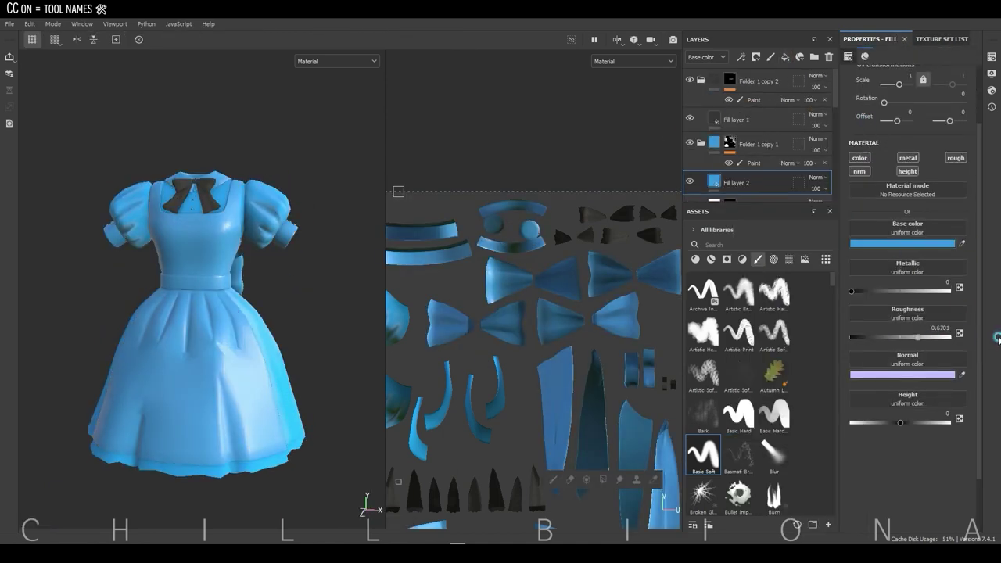
# Paint two thin blue stripes along the apron hem, reorder the layer, and add a black mask
pyautogui.scroll(-3, 548, 312)
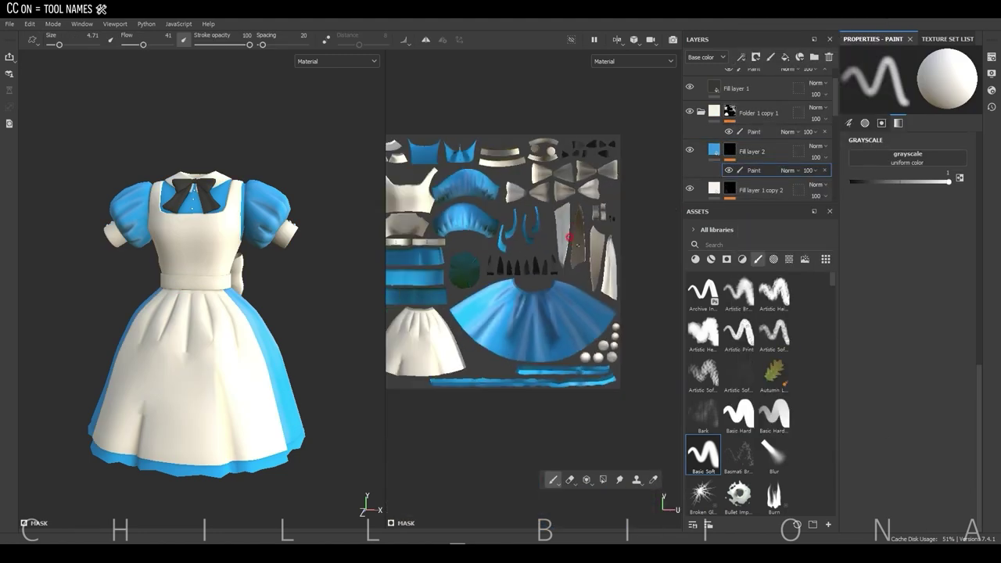
pyautogui.moveTo(547, 313); pyautogui.dragTo(607, 288, button='middle')
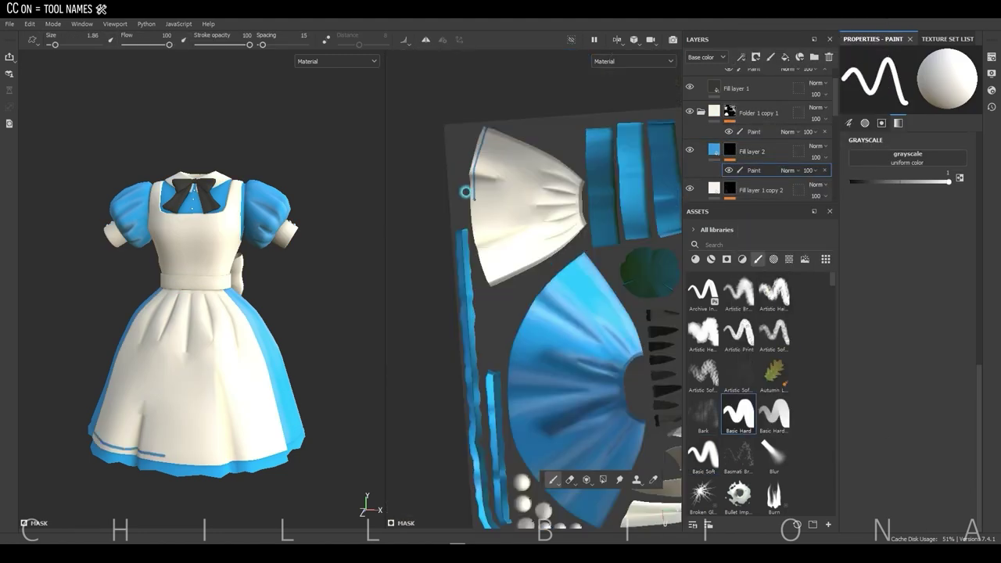
pyautogui.keyDown('alt'); pyautogui.moveTo(302, 290); pyautogui.dragTo(315, 306); pyautogui.keyUp('alt')
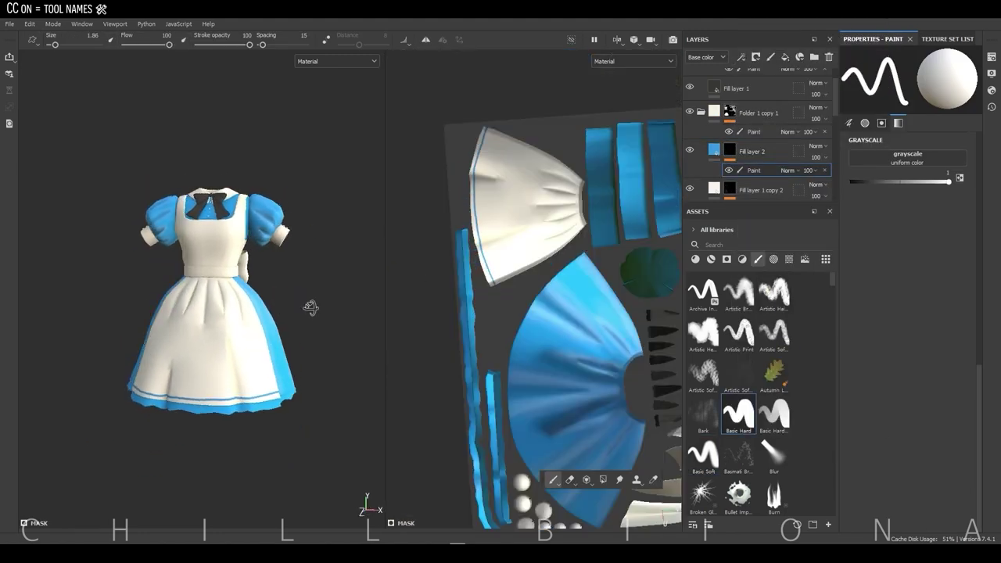
pyautogui.moveTo(765, 194)
pyautogui.mouseDown()
pyautogui.moveTo(738, 187)
pyautogui.moveTo(739, 176)
pyautogui.mouseUp()
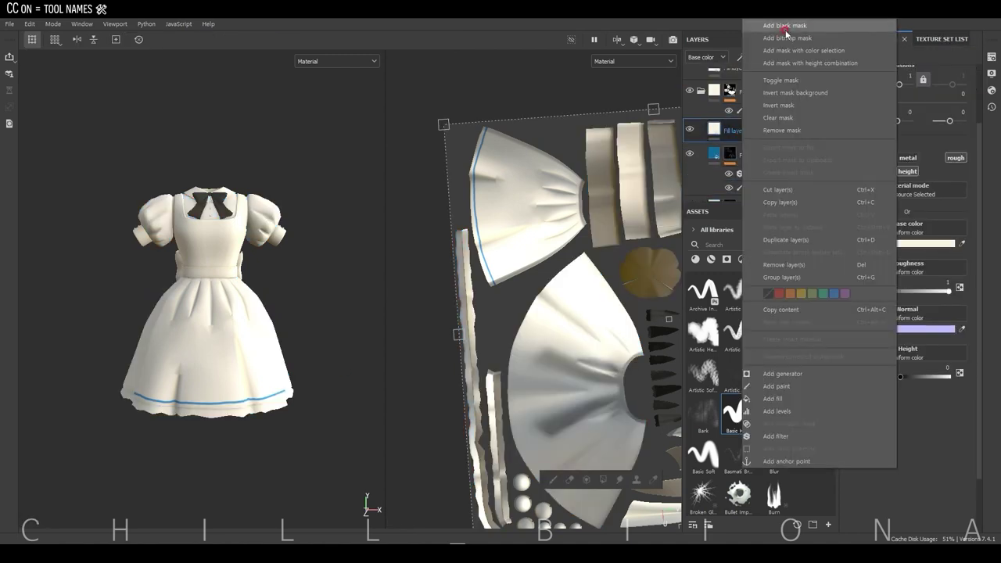
pyautogui.rightClick(724, 125)
pyautogui.click(791, 480)
pyautogui.scroll(5, 153, 392)
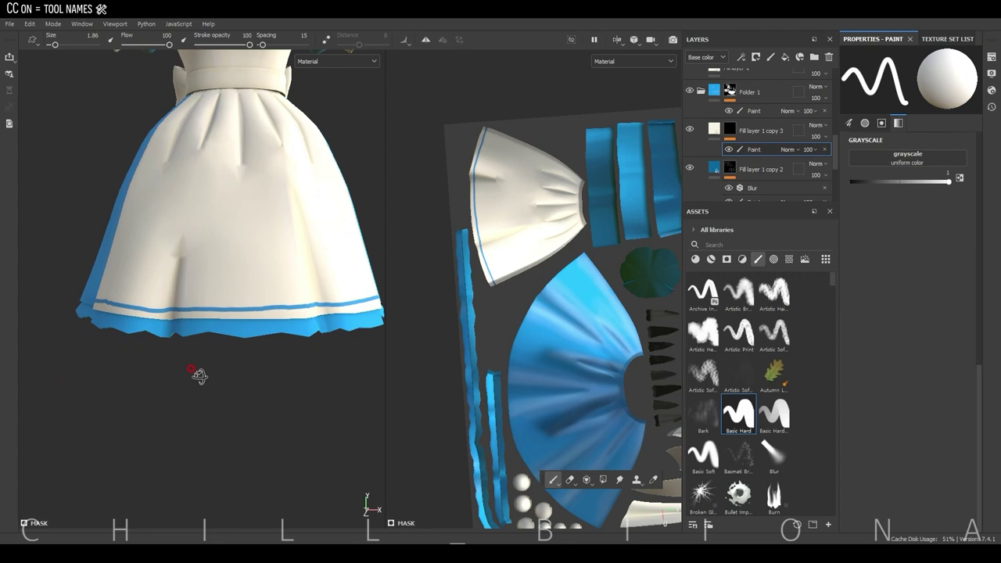
# Load the Card Diamond alpha onto the brush
pyautogui.click(773, 259)
pyautogui.scroll(-5, 835, 302)
pyautogui.scroll(-5, 833, 297)
pyautogui.click(754, 306)
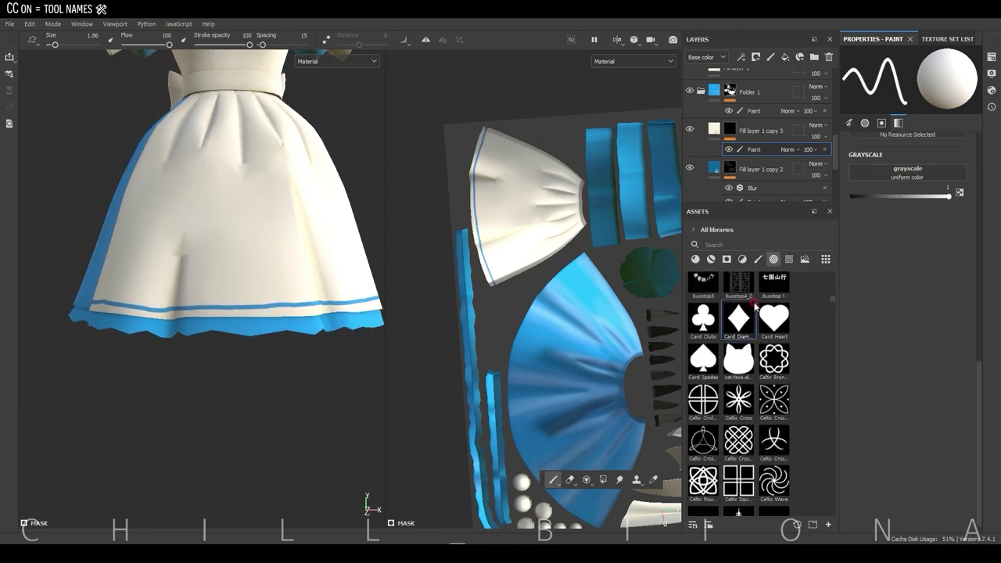
pyautogui.moveTo(875, 172); pyautogui.dragTo(876, 174)
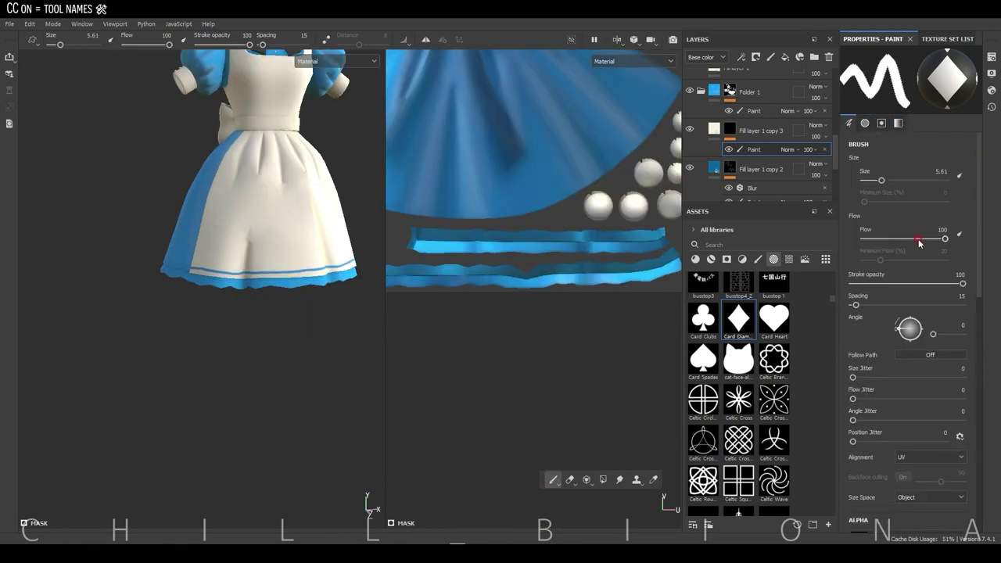
# Stamp rows of diamonds along both hem strips at spacing about 188
pyautogui.scroll(-2, 451, 269)
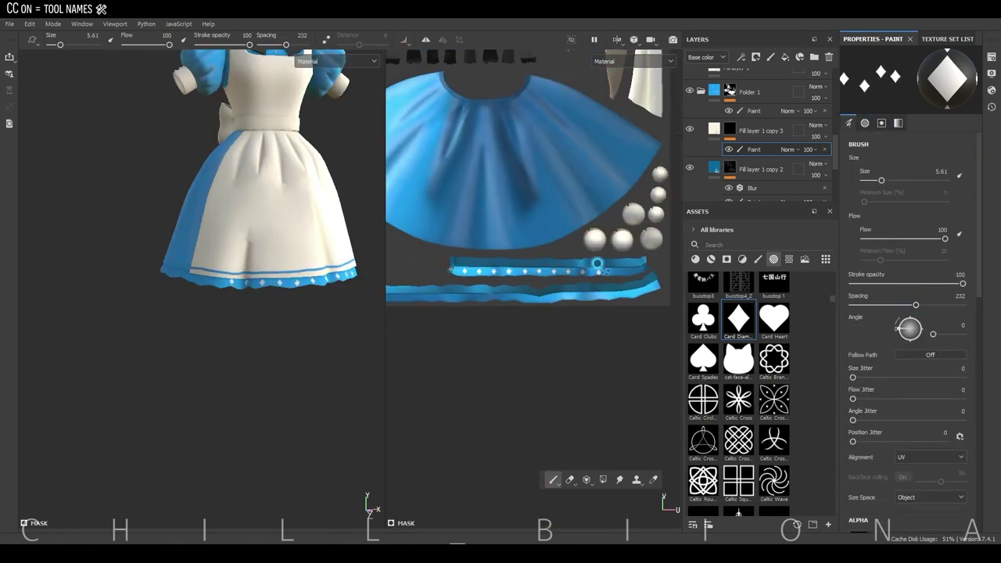
pyautogui.moveTo(436, 268); pyautogui.dragTo(401, 235, button='middle')
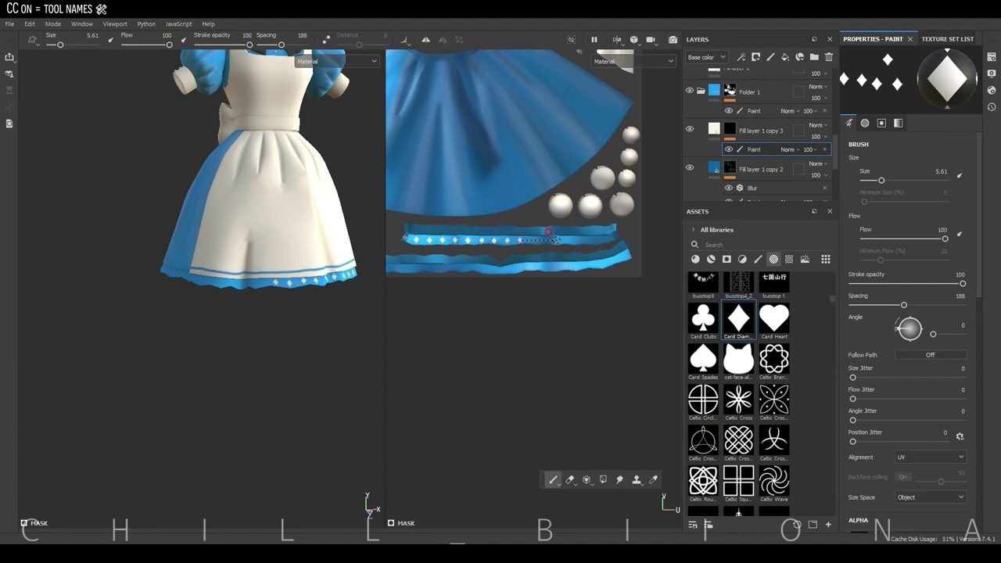
pyautogui.scroll(2, 576, 279)
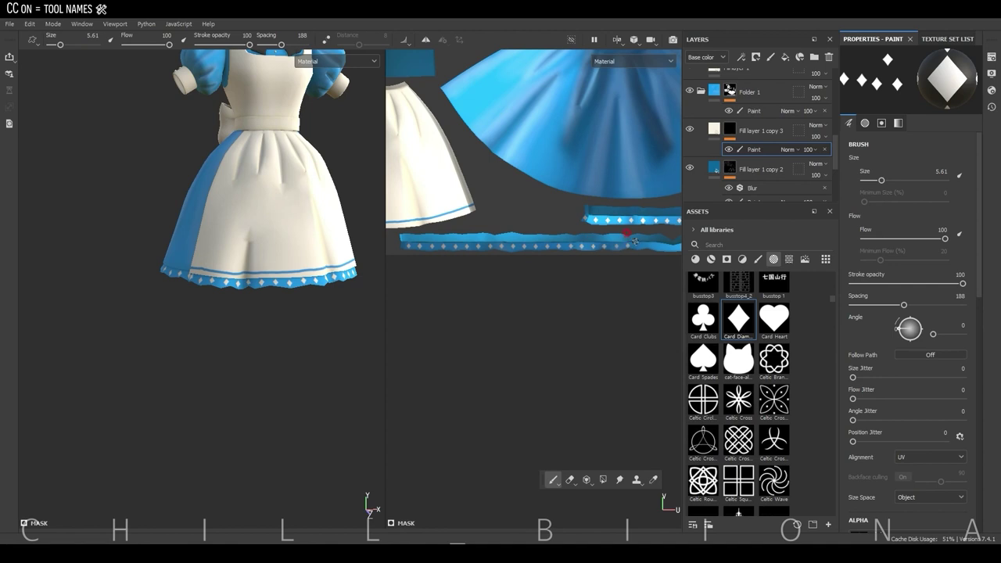
pyautogui.moveTo(634, 240); pyautogui.dragTo(482, 239, button='middle')
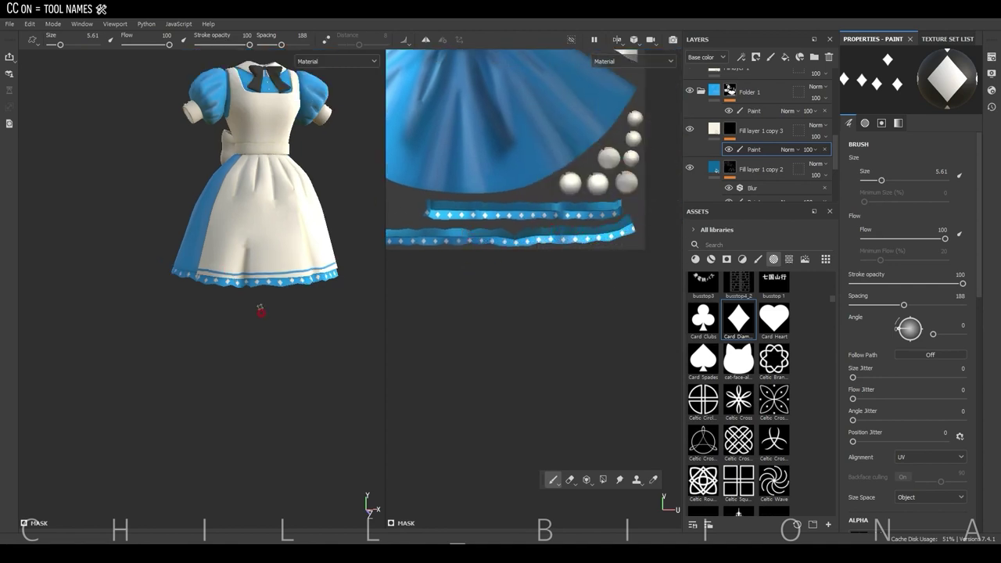
# Select Fill layer 1 copy 3 and give the diamond trim a height of 0.1237
pyautogui.keyDown('alt'); pyautogui.moveTo(257, 308); pyautogui.dragTo(280, 346); pyautogui.keyUp('alt')
pyautogui.scroll(2, 737, 156)
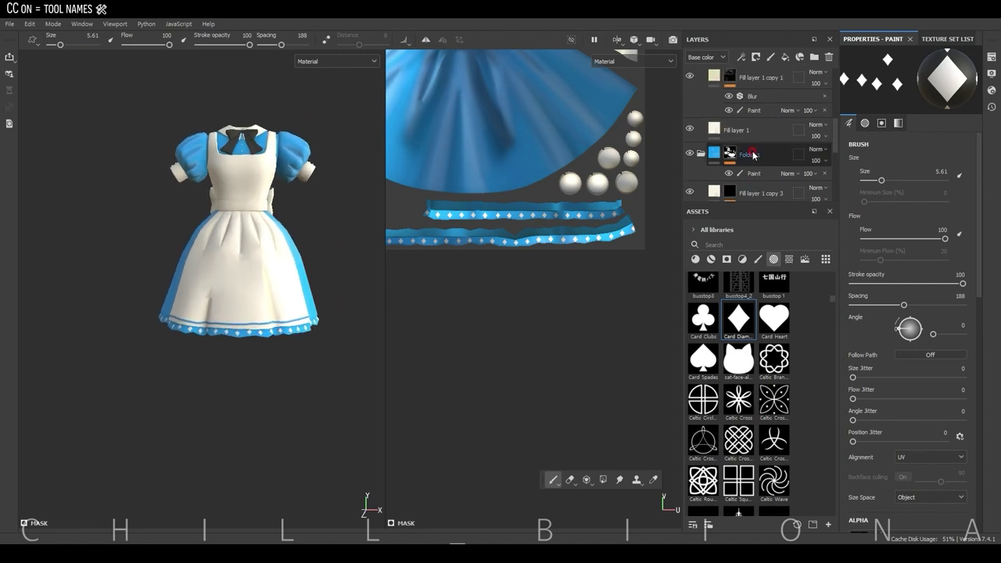
pyautogui.scroll(2, 277, 298)
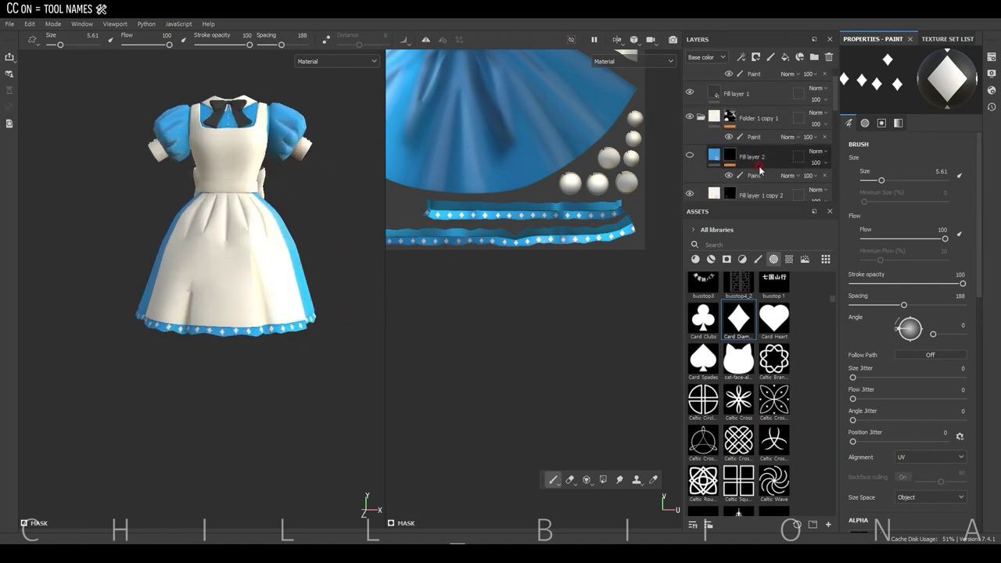
pyautogui.scroll(-5, 738, 391)
pyautogui.scroll(-2, 305, 351)
pyautogui.scroll(3, 306, 351)
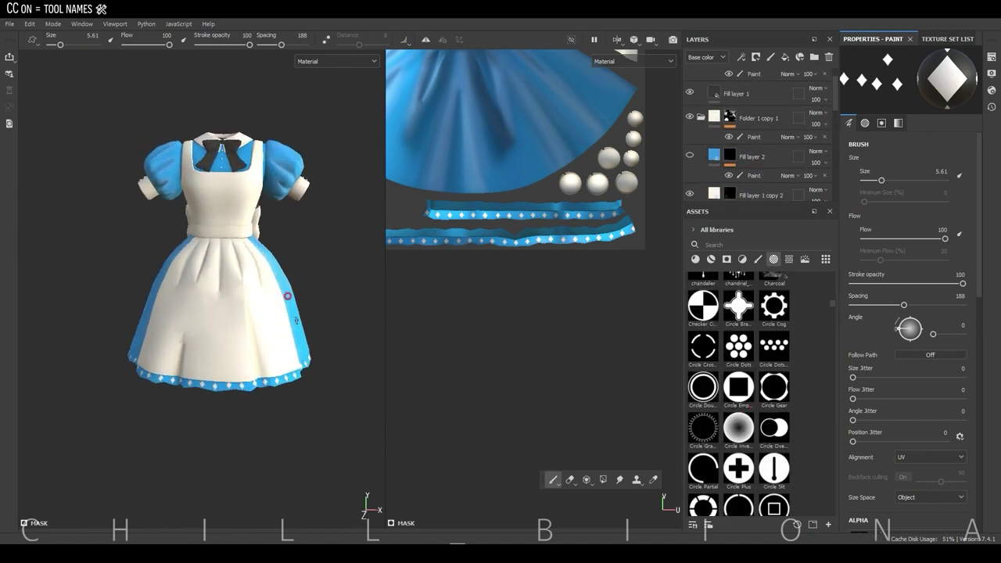
pyautogui.scroll(-3, 508, 148)
pyautogui.scroll(2, 718, 156)
pyautogui.scroll(2, 719, 187)
pyautogui.click(719, 193)
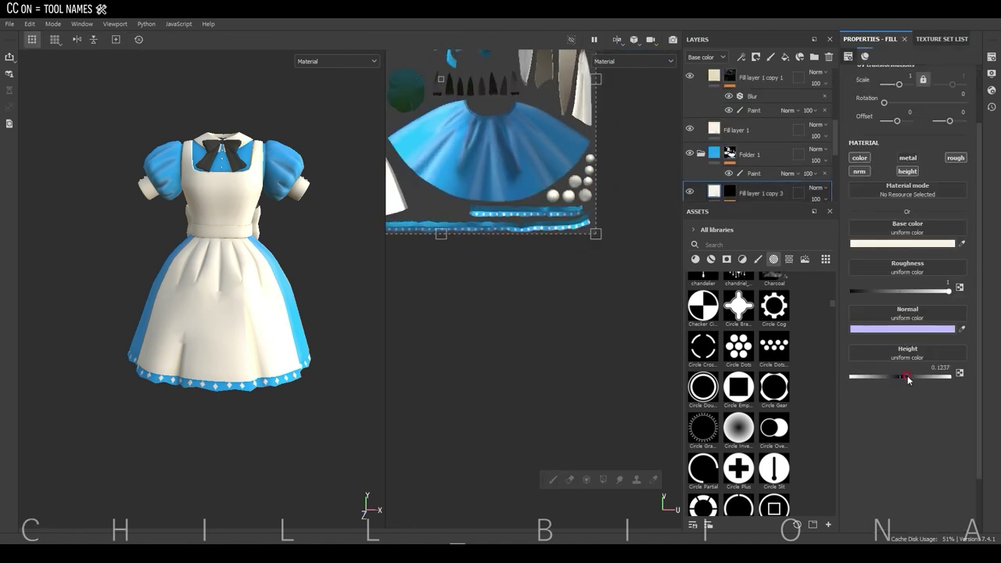
pyautogui.press('f')
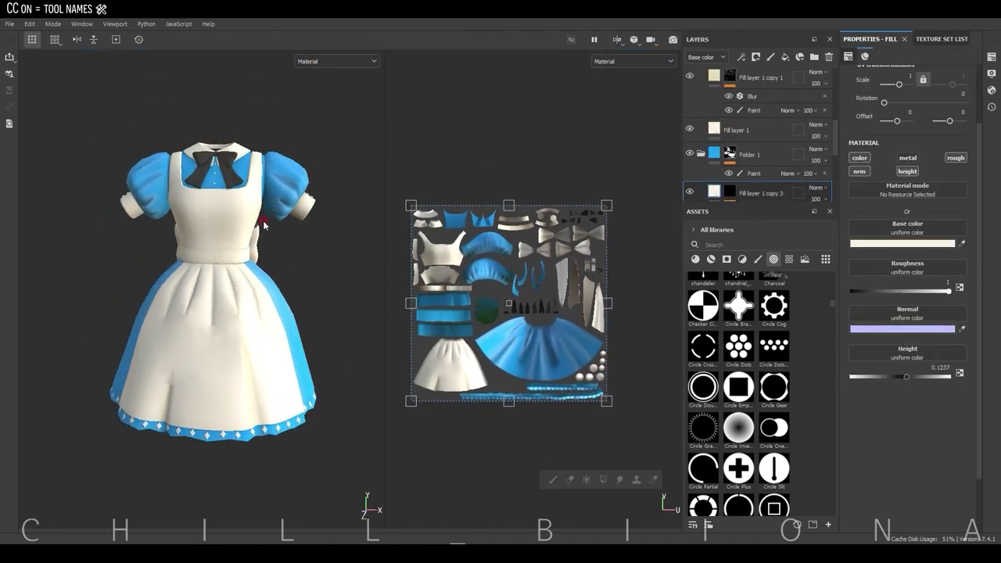
# Set a fill layer's base colour to dark grey #484946 and add a Paint effect
pyautogui.scroll(2, 719, 141)
pyautogui.click(719, 119)
pyautogui.click(902, 243)
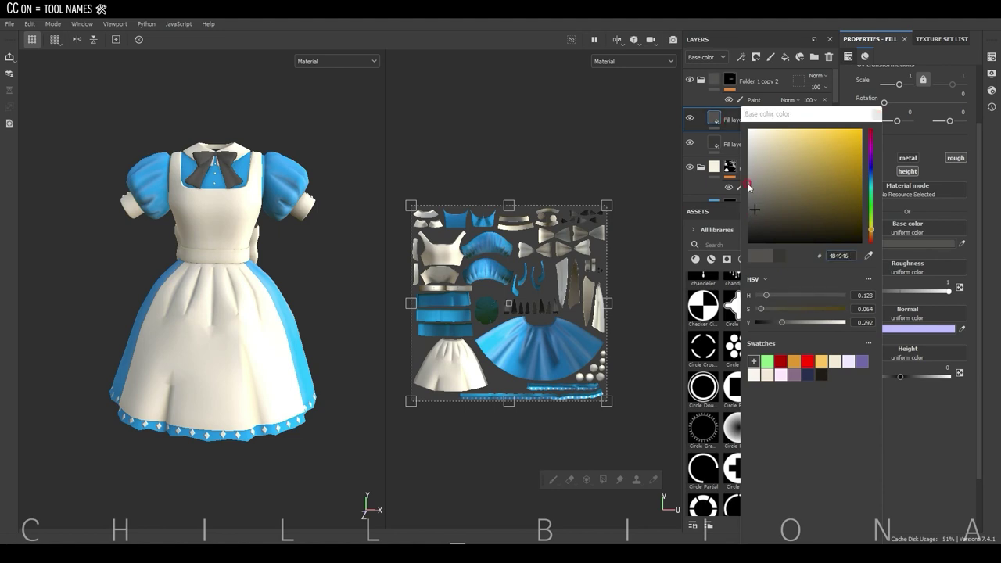
pyautogui.rightClick(729, 121)
pyautogui.click(748, 454)
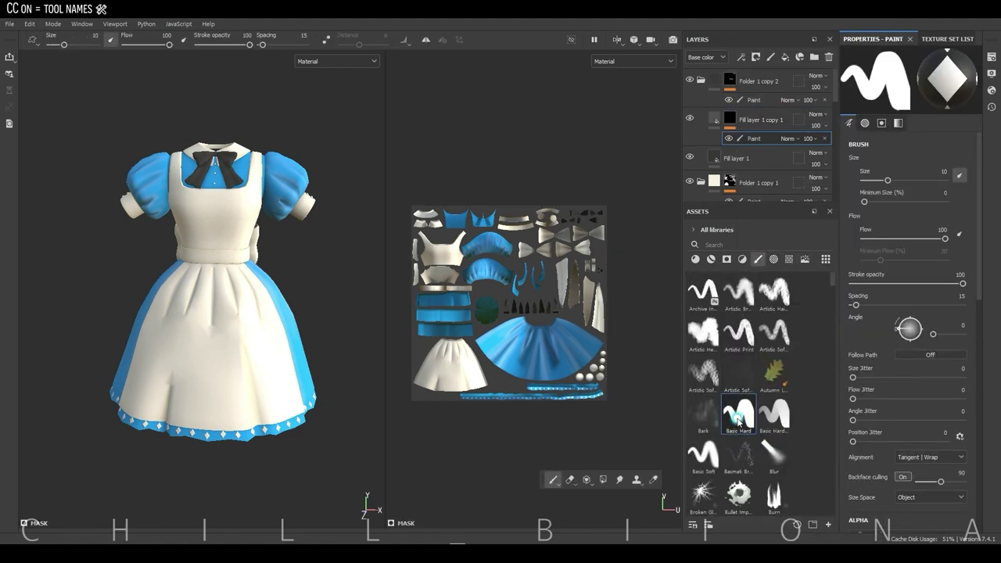
# Paint the chest bow dark grey while orbiting around the bodice
pyautogui.scroll(5, 222, 96)
pyautogui.keyDown('ctrl'); pyautogui.moveTo(234, 95); pyautogui.dragTo(222, 95, button='right'); pyautogui.keyUp('ctrl')
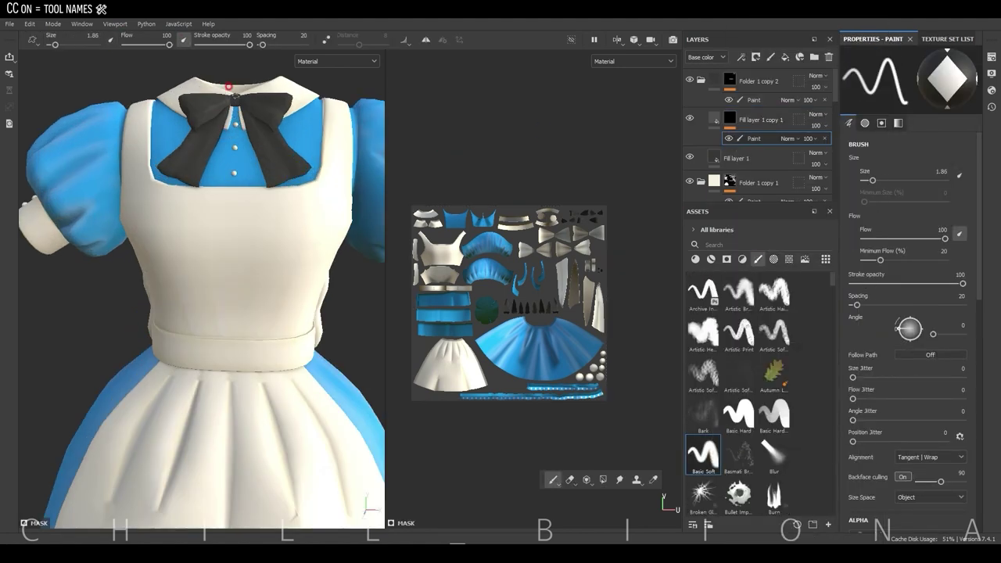
pyautogui.keyDown('alt'); pyautogui.moveTo(229, 86); pyautogui.dragTo(380, 190); pyautogui.keyUp('alt')
pyautogui.scroll(-5, 911, 313)
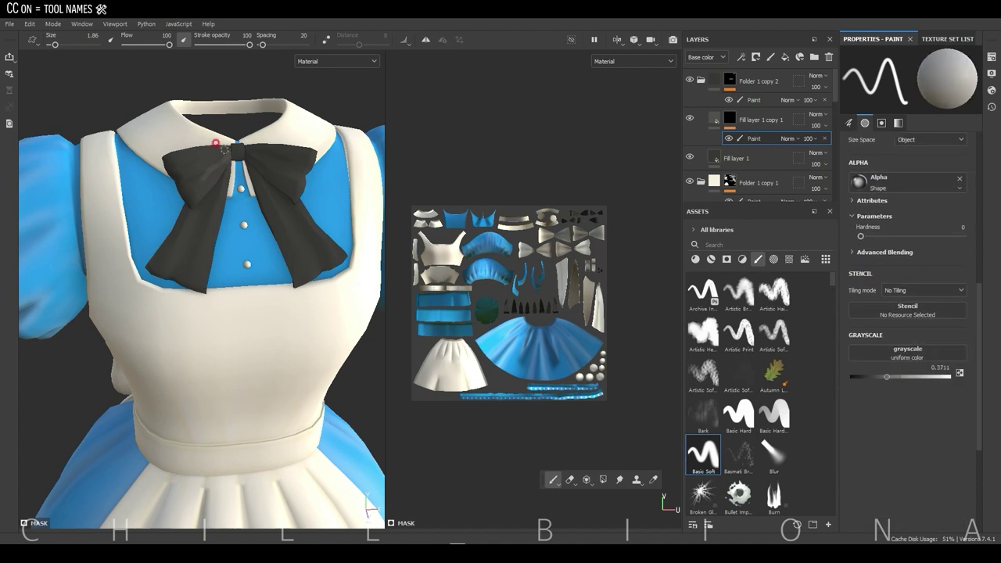
pyautogui.keyDown('alt'); pyautogui.moveTo(268, 166); pyautogui.dragTo(281, 150); pyautogui.keyUp('alt')
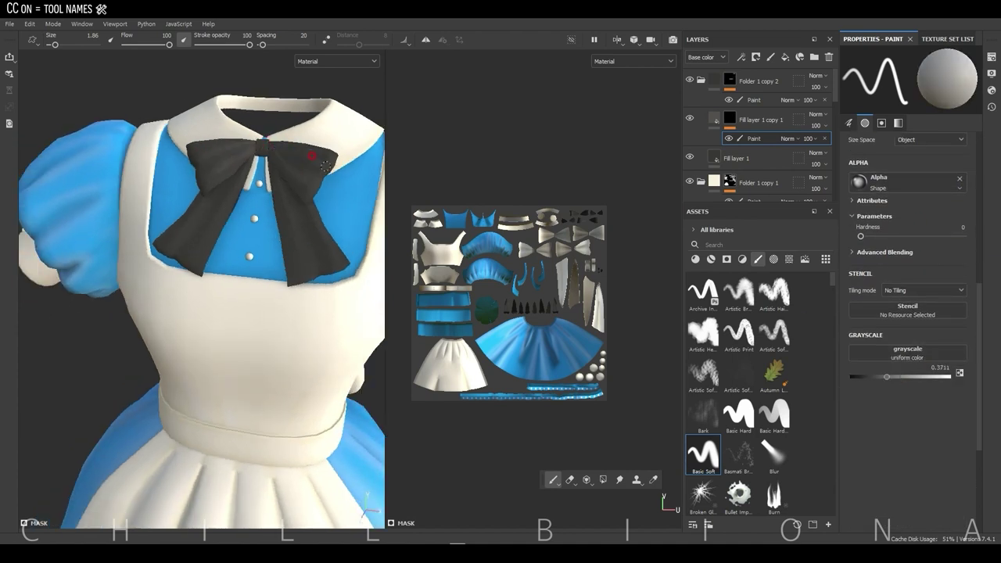
pyautogui.keyDown('alt'); pyautogui.moveTo(246, 221); pyautogui.dragTo(284, 208); pyautogui.keyUp('alt')
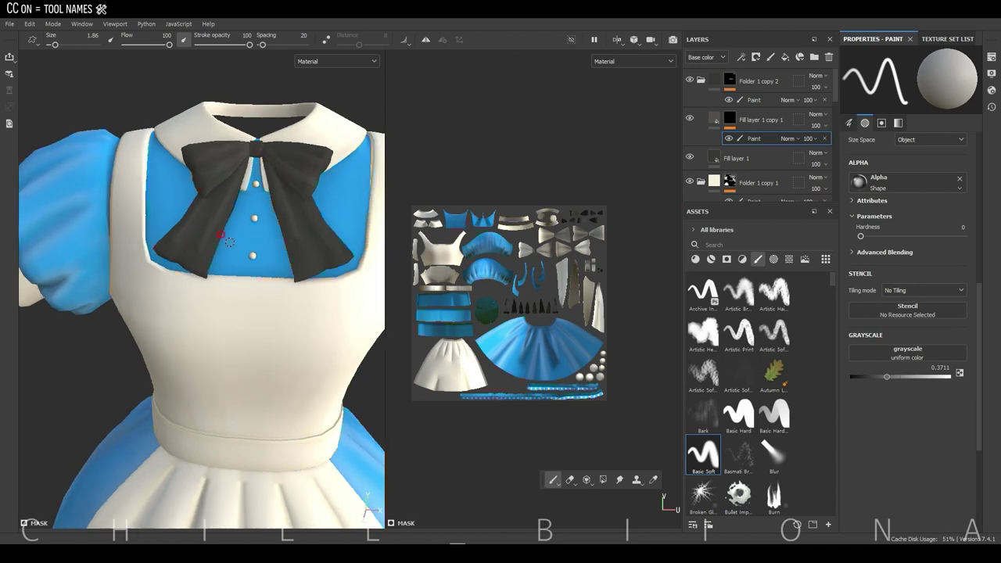
pyautogui.keyDown('alt'); pyautogui.moveTo(227, 241); pyautogui.dragTo(245, 141); pyautogui.keyUp('alt')
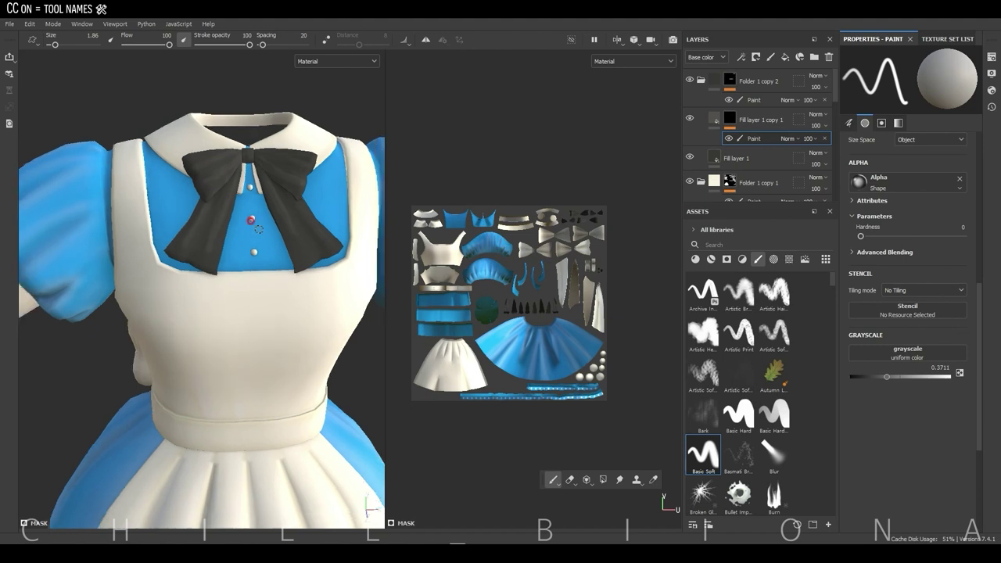
pyautogui.scroll(-3, 200, 204)
# Add a filter to Fill layer 1 copy 1's mask and change it from Bevel to Blur
pyautogui.rightClick(739, 138)
pyautogui.click(774, 234)
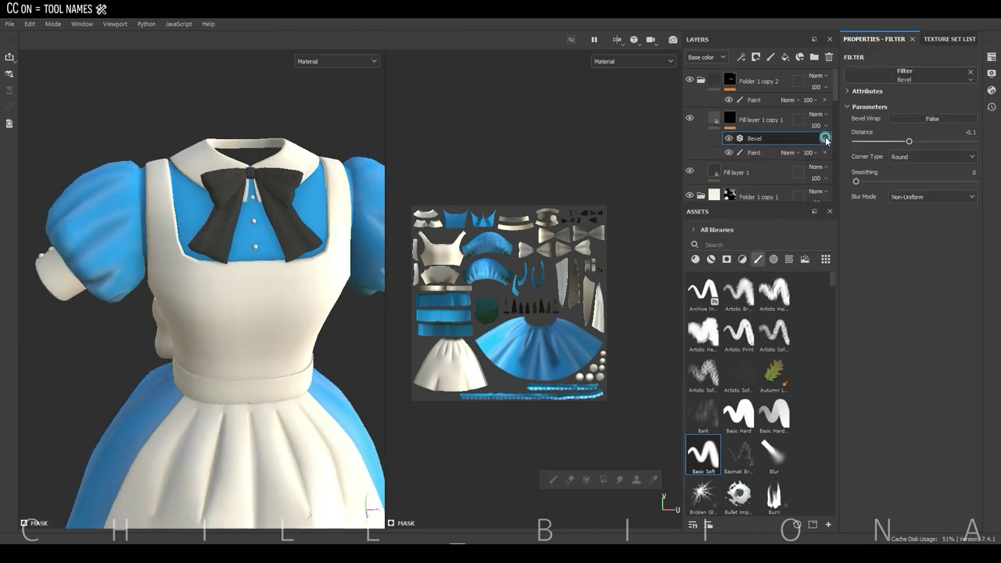
pyautogui.click(905, 74)
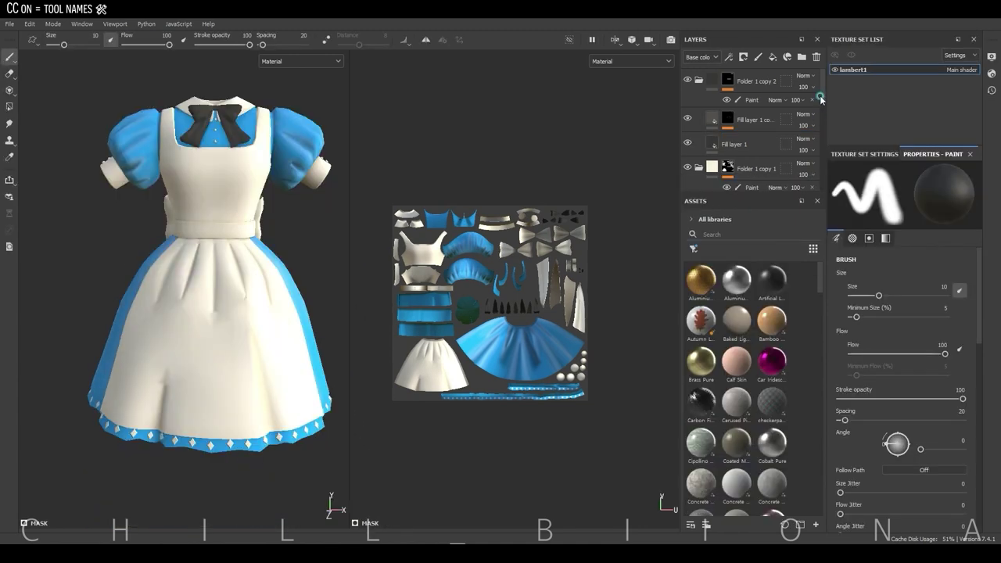
# Make Fill layer 2 red and stamp a red diamond and heart on the belt
pyautogui.moveTo(757, 192); pyautogui.dragTo(757, 243)
pyautogui.scroll(-1, 757, 157)
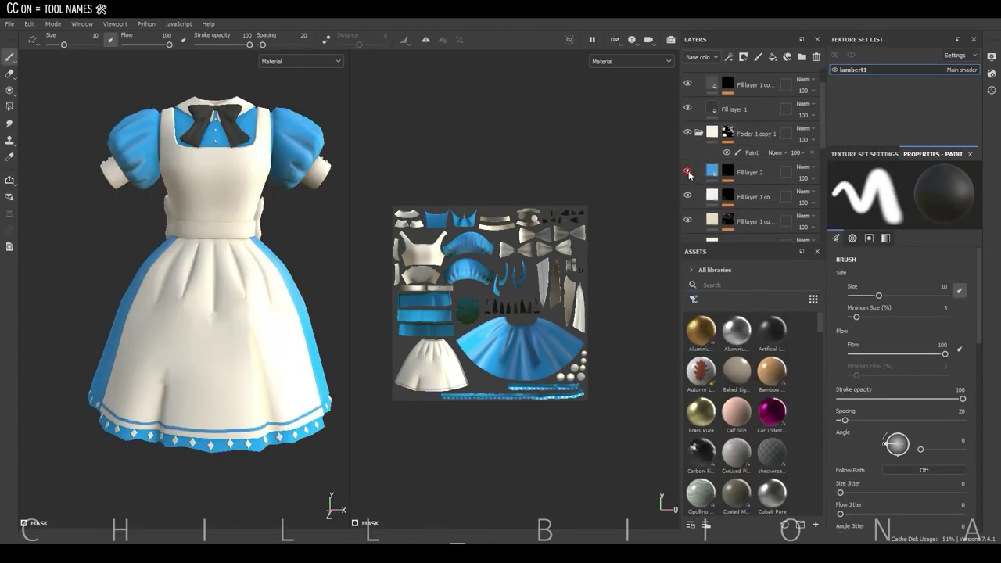
pyautogui.click(769, 174)
pyautogui.click(922, 420)
pyautogui.click(881, 358)
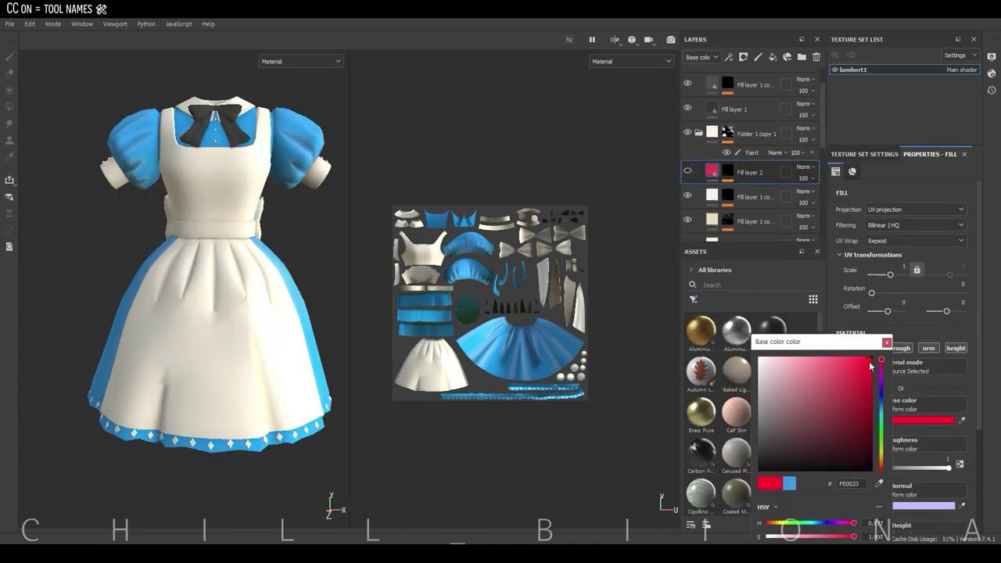
pyautogui.click(729, 174)
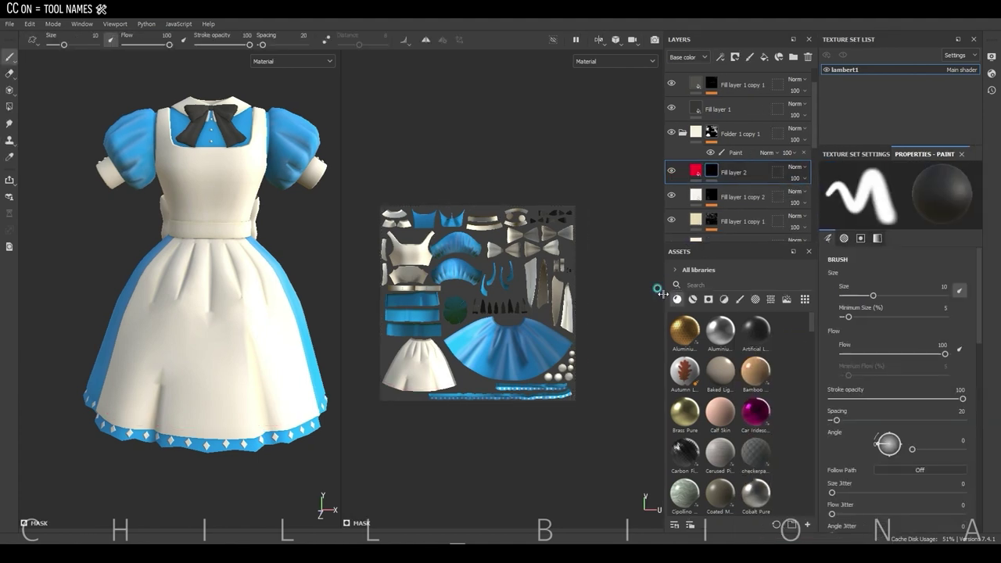
pyautogui.scroll(-5, 811, 337)
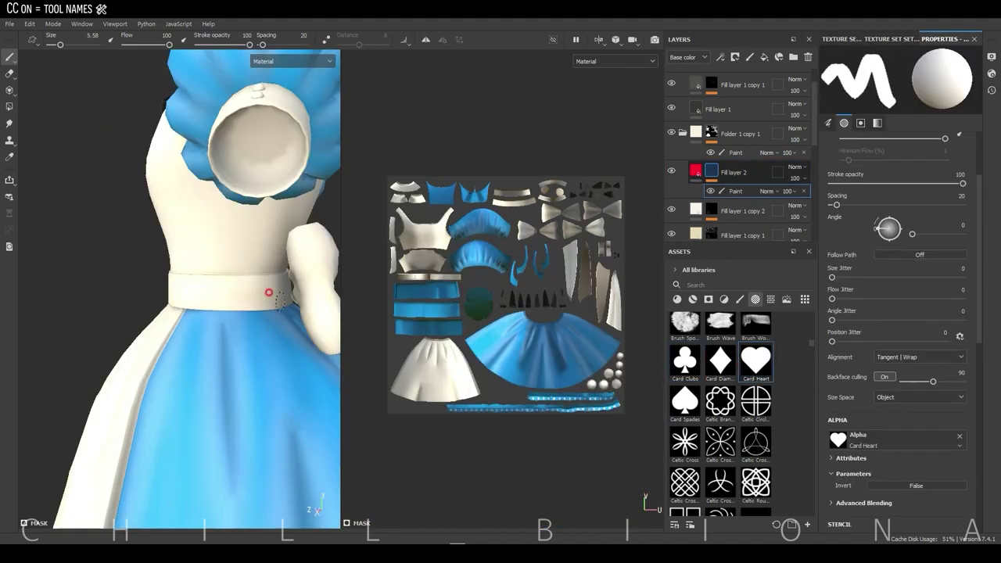
pyautogui.click(222, 291)
pyautogui.moveTo(222, 291)
pyautogui.keyDown('alt'); pyautogui.mouseDown()
pyautogui.moveTo(251, 396)
pyautogui.moveTo(152, 286)
pyautogui.moveTo(164, 289)
pyautogui.moveTo(142, 288)
pyautogui.mouseUp(); pyautogui.keyUp('alt')
pyautogui.click(137, 289)
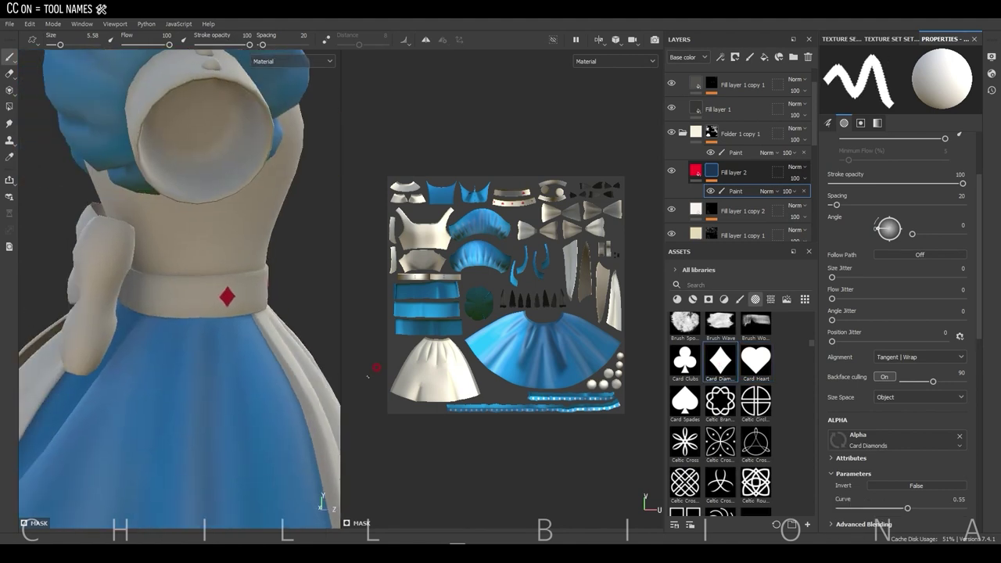
# Duplicate the red suit layer, make it near-black, and stamp spades and clubs on the belt
pyautogui.click(748, 172)
pyautogui.hotkey('ctrl', 'd')
pyautogui.click(904, 302)
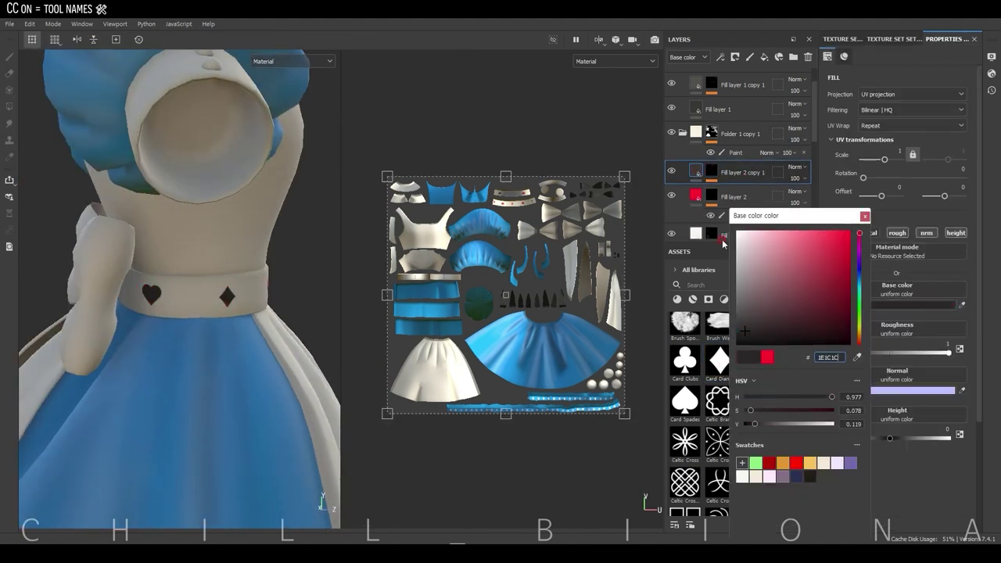
pyautogui.click(782, 397)
pyautogui.click(735, 191)
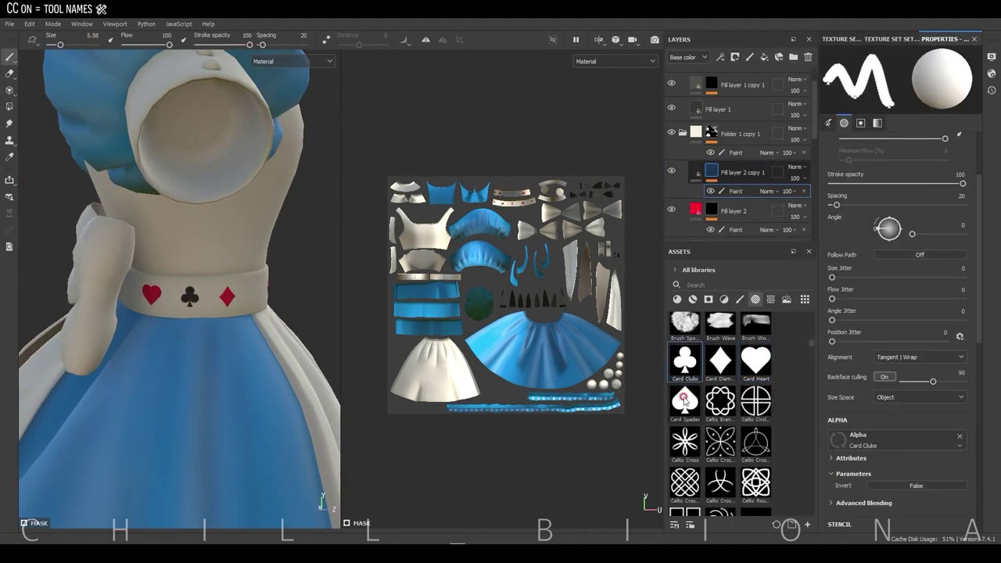
pyautogui.click(684, 400)
pyautogui.moveTo(262, 395)
pyautogui.keyDown('alt'); pyautogui.mouseDown()
pyautogui.moveTo(239, 331)
pyautogui.moveTo(208, 406)
pyautogui.moveTo(258, 409)
pyautogui.moveTo(264, 370)
pyautogui.moveTo(112, 409)
pyautogui.moveTo(243, 301)
pyautogui.moveTo(230, 417)
pyautogui.moveTo(227, 293)
pyautogui.mouseUp(); pyautogui.keyUp('alt')
pyautogui.moveTo(250, 368)
pyautogui.keyDown('alt'); pyautogui.mouseDown()
pyautogui.moveTo(223, 266)
pyautogui.moveTo(235, 266)
pyautogui.mouseUp(); pyautogui.keyUp('alt')
pyautogui.click(734, 229)
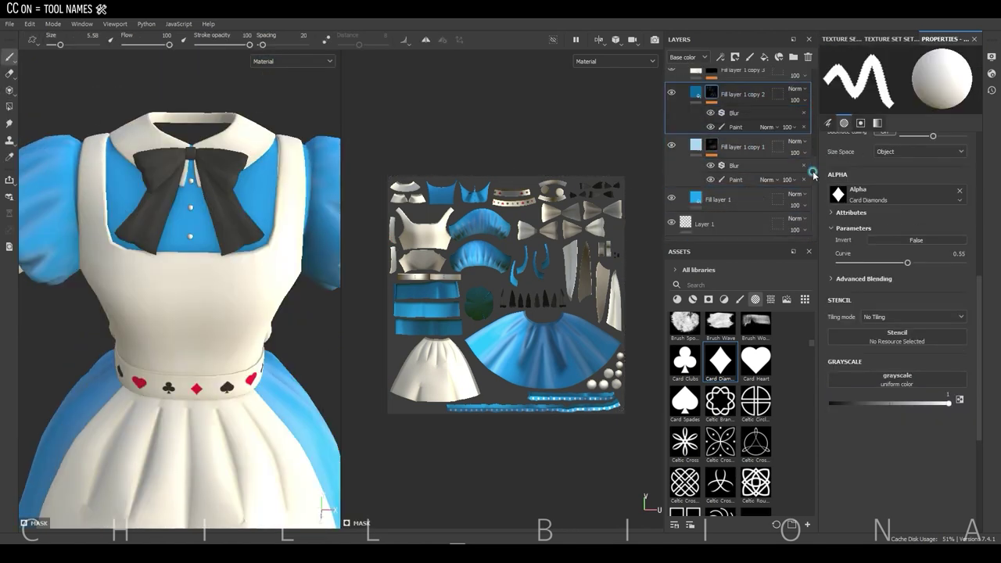
# Give Fill layer 1 copy 4 a black mask, height about 0.8, and a Paint effect
pyautogui.rightClick(735, 199)
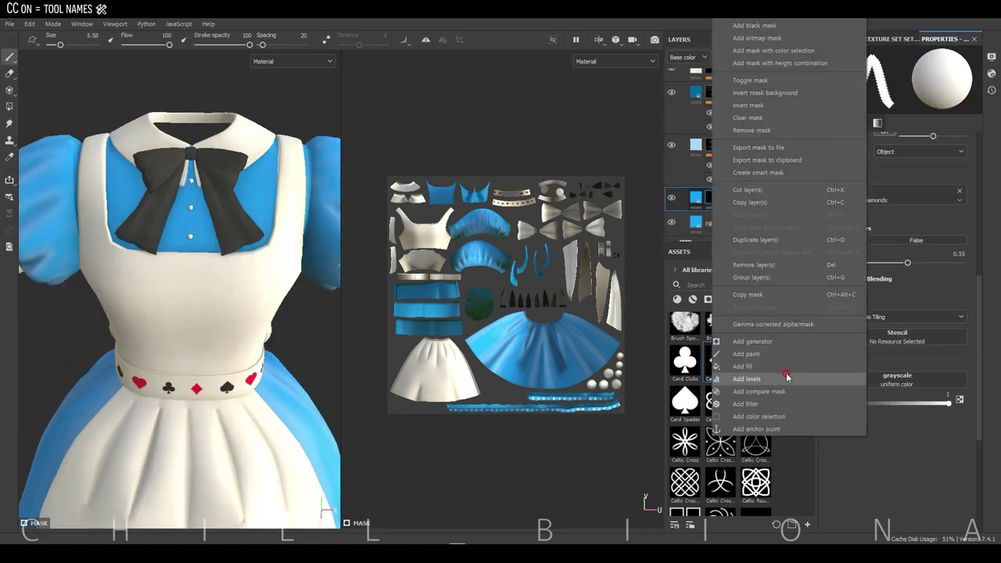
pyautogui.click(789, 380)
pyautogui.moveTo(889, 438); pyautogui.dragTo(967, 432)
pyautogui.click(740, 300)
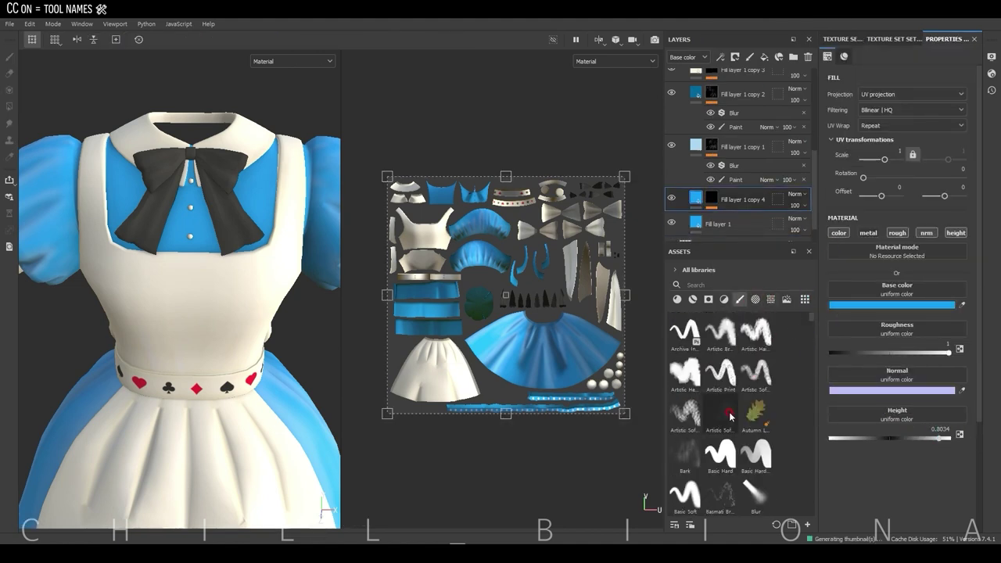
pyautogui.click(720, 454)
# Draw raised seam lines along both sides of the bodice's button strip
pyautogui.scroll(3, 195, 195)
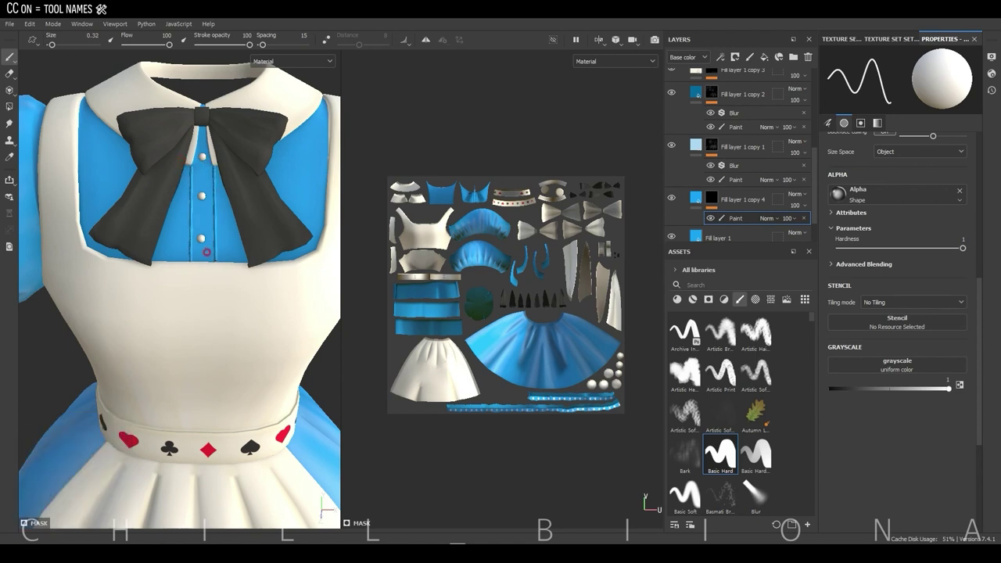
pyautogui.scroll(-5, 208, 250)
pyautogui.keyDown('alt'); pyautogui.moveTo(207, 250); pyautogui.dragTo(264, 273); pyautogui.keyUp('alt')
pyautogui.scroll(5, 185, 179)
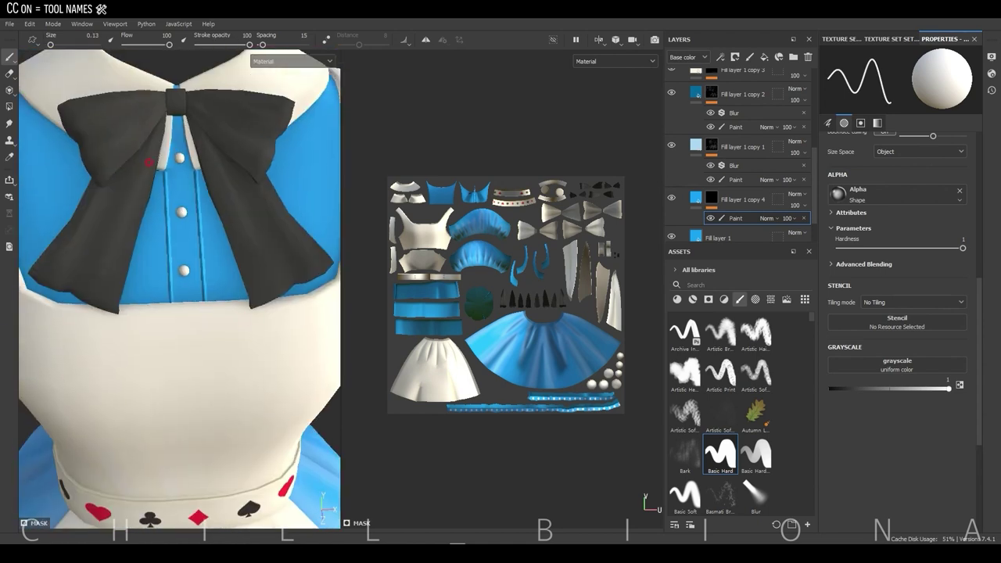
pyautogui.keyDown('alt'); pyautogui.moveTo(205, 230); pyautogui.dragTo(191, 176); pyautogui.keyUp('alt')
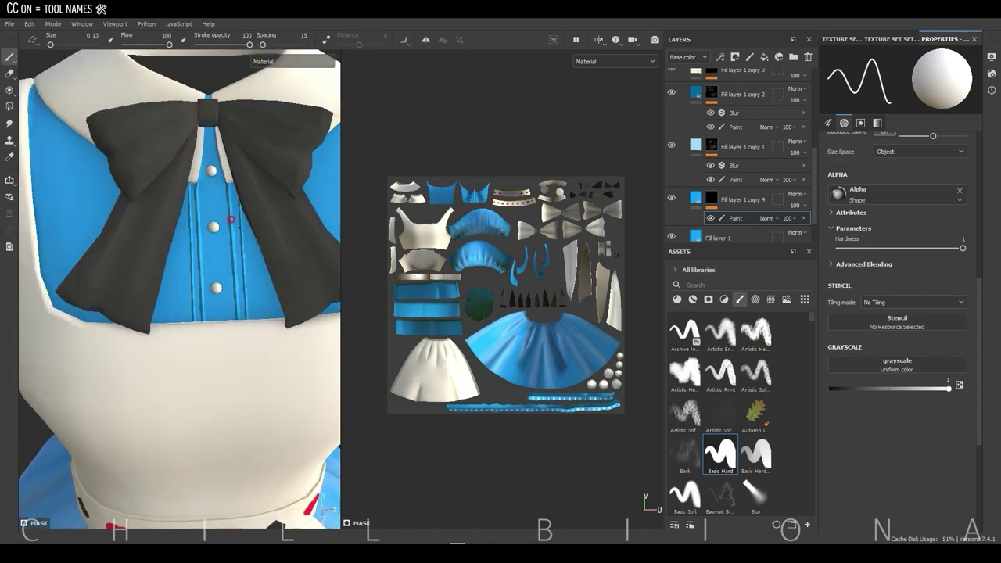
pyautogui.scroll(-5, 273, 380)
pyautogui.keyDown('alt'); pyautogui.moveTo(272, 380); pyautogui.dragTo(276, 335); pyautogui.keyUp('alt')
pyautogui.scroll(4, 276, 334)
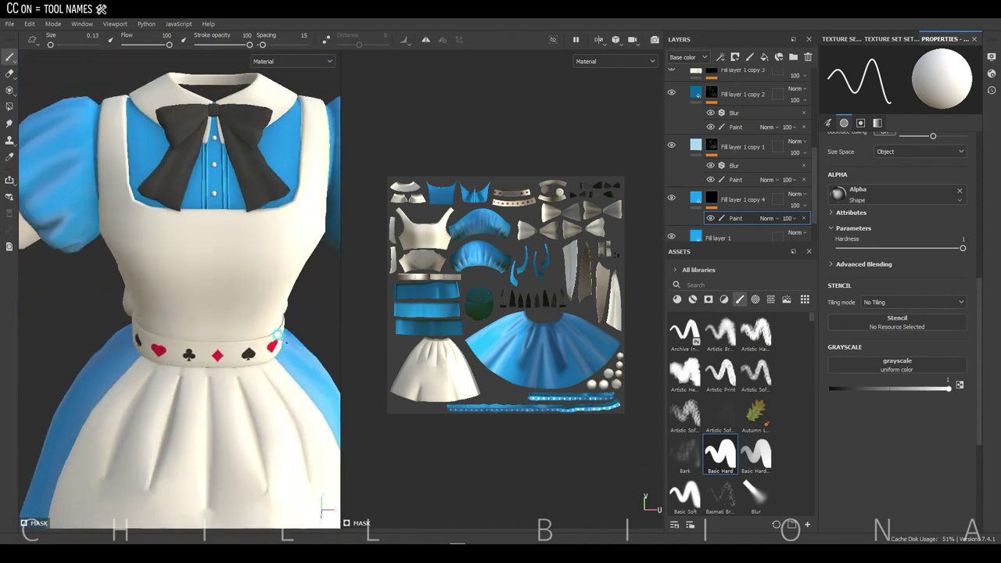
pyautogui.scroll(3, 213, 146)
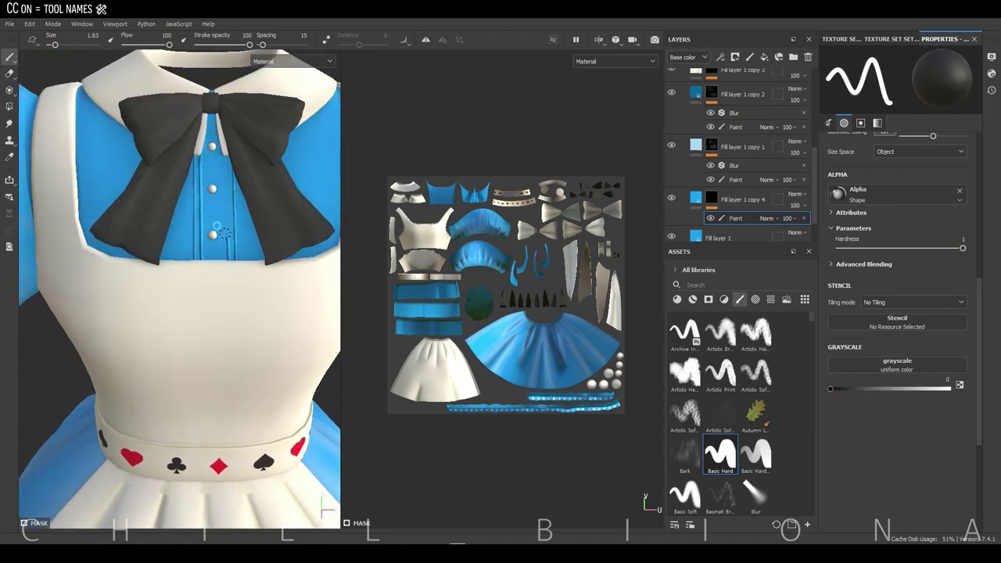
pyautogui.press('x')
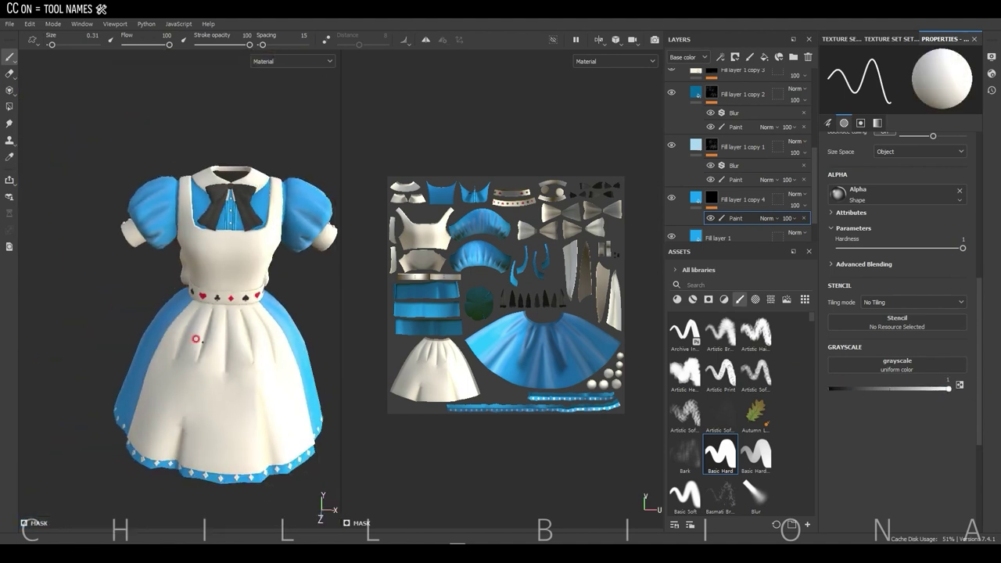
pyautogui.moveTo(275, 331)
pyautogui.keyDown('alt'); pyautogui.mouseDown()
pyautogui.moveTo(297, 341)
pyautogui.moveTo(273, 330)
pyautogui.moveTo(79, 338)
pyautogui.moveTo(245, 410)
pyautogui.mouseUp(); pyautogui.keyUp('alt')
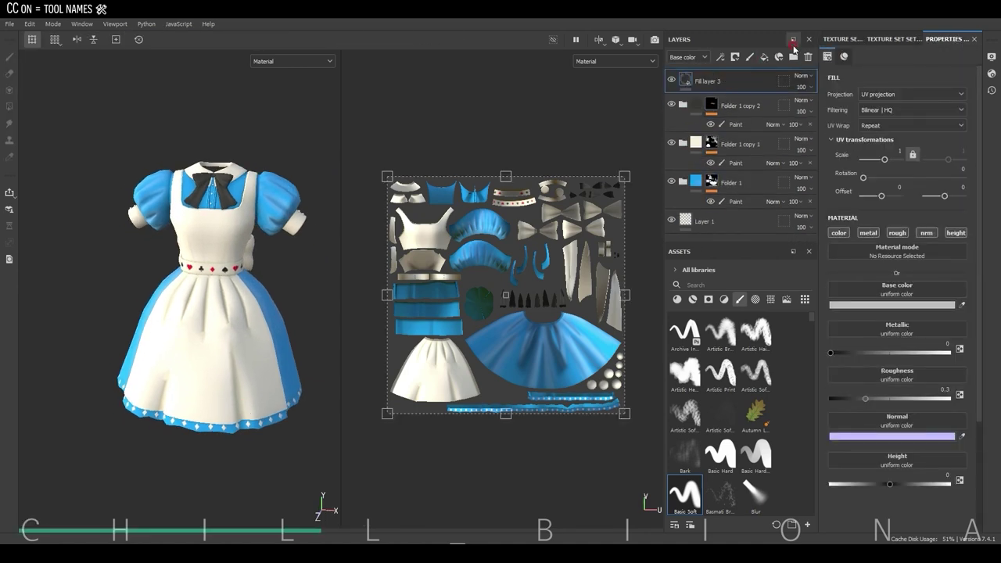
# Move Fill layer 3 to the bottom and give it a black mask filled with the fibers texture
pyautogui.moveTo(716, 81); pyautogui.dragTo(751, 227)
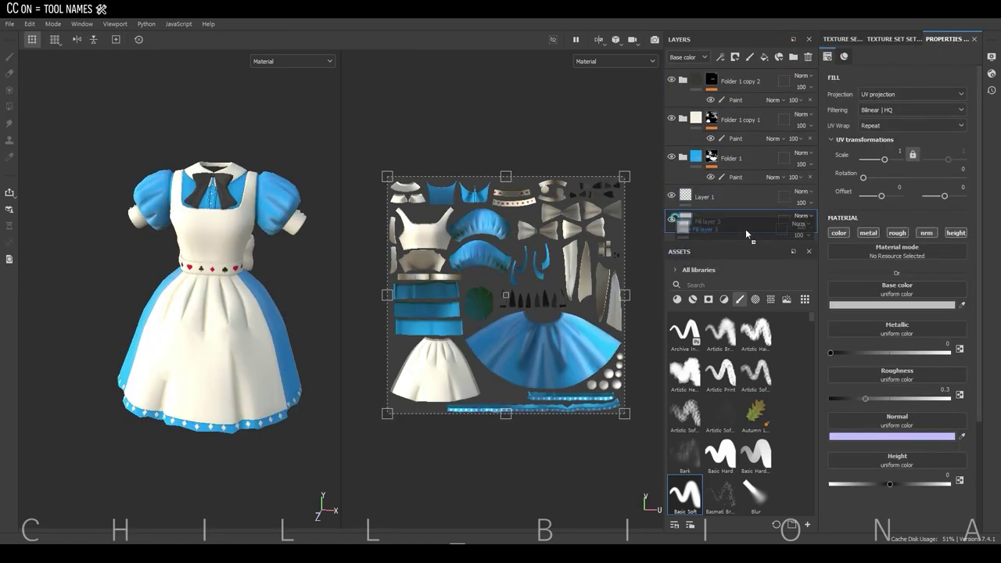
pyautogui.click(770, 299)
pyautogui.rightClick(701, 221)
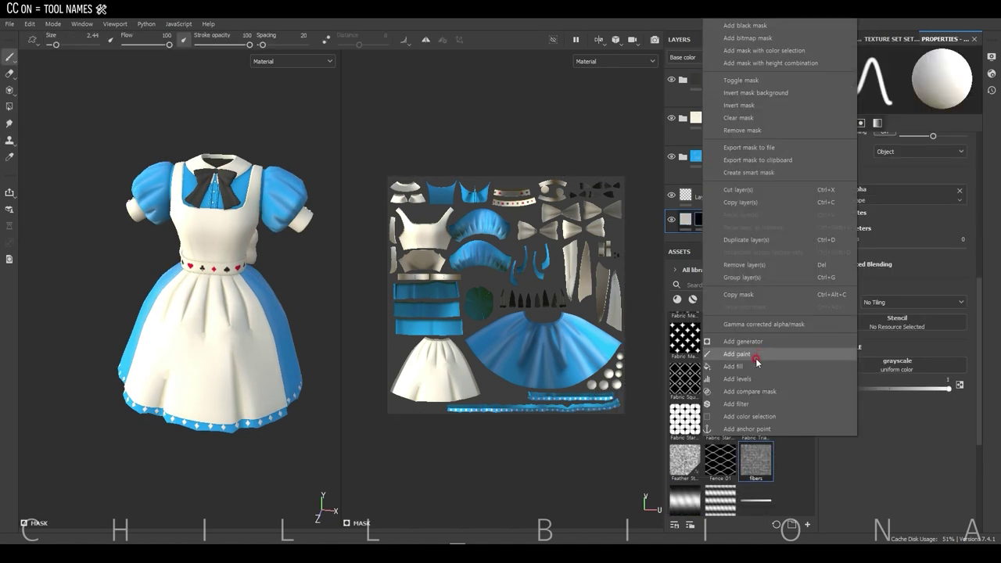
pyautogui.click(753, 351)
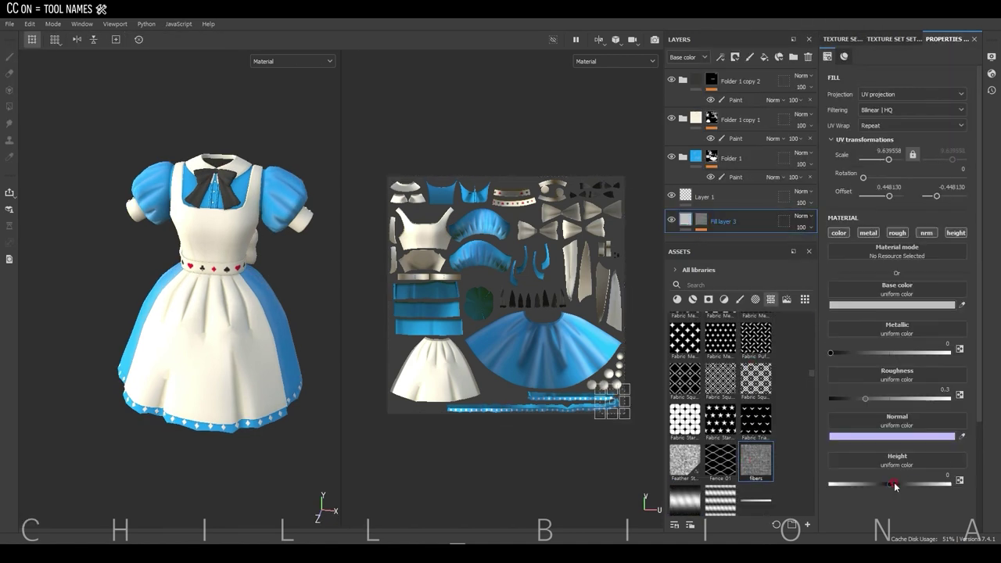
pyautogui.moveTo(893, 485); pyautogui.dragTo(916, 485)
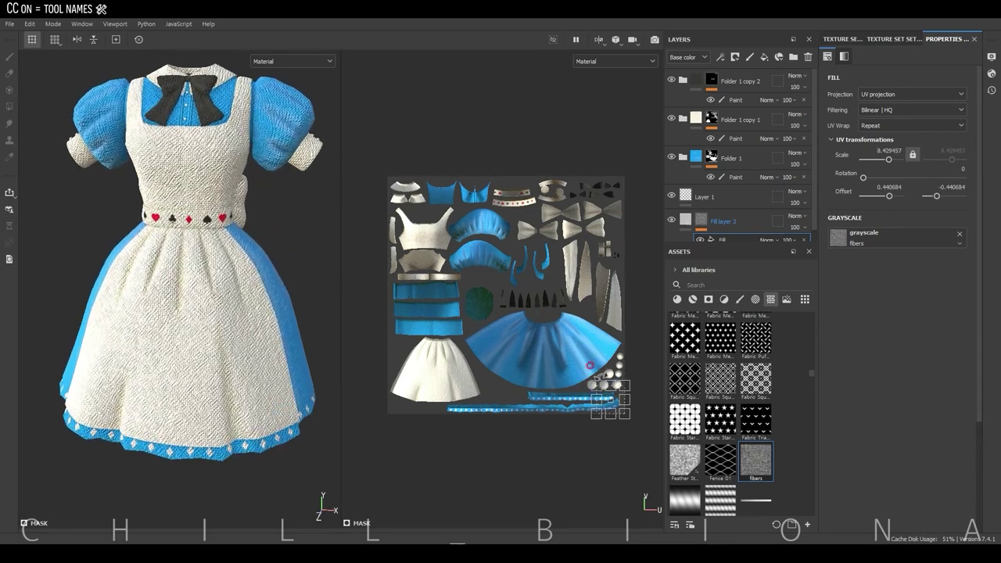
# Set the fibre relief Height to 0.03 and start the Iray render of the dress
pyautogui.moveTo(898, 489); pyautogui.dragTo(896, 490)
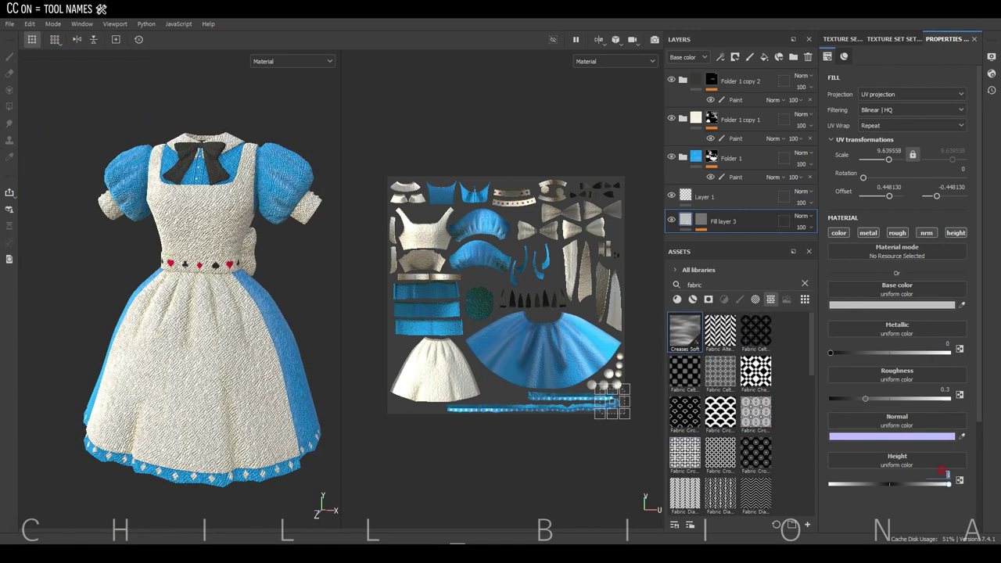
pyautogui.click(954, 474)
pyautogui.write('0.02')
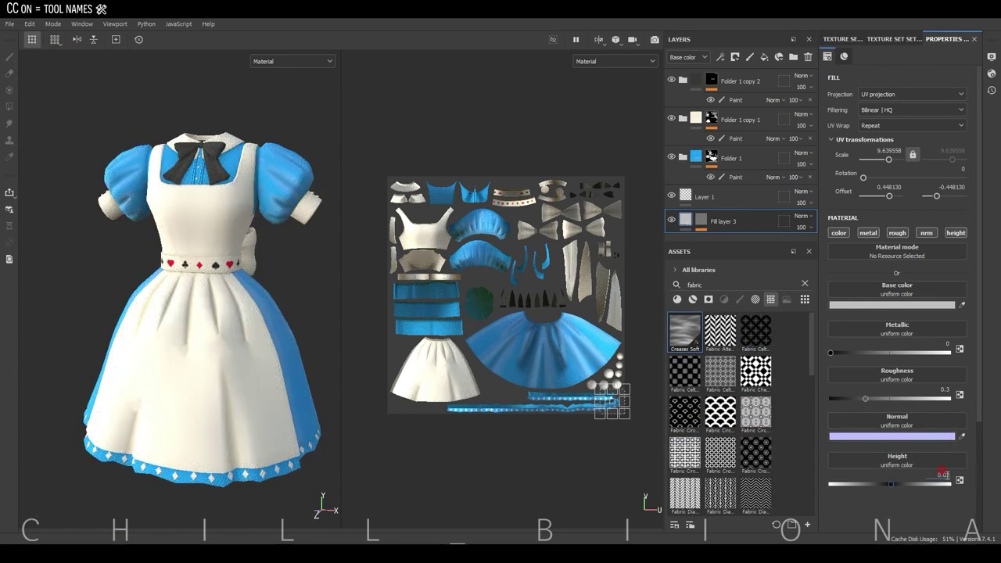
pyautogui.write('0.03')
pyautogui.press('Return')
pyautogui.scroll(3, 290, 368)
pyautogui.scroll(-3, 297, 352)
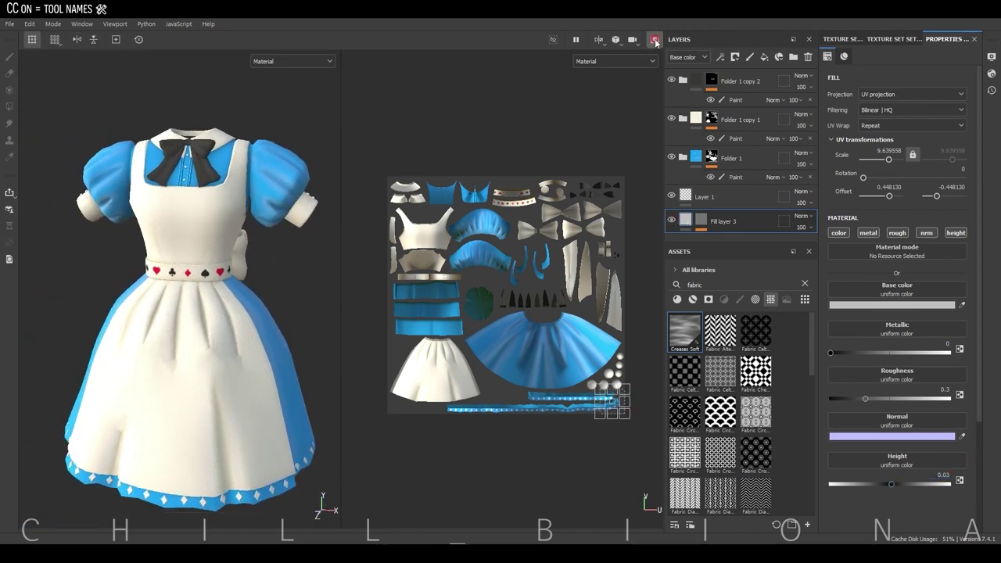
pyautogui.click(659, 45)
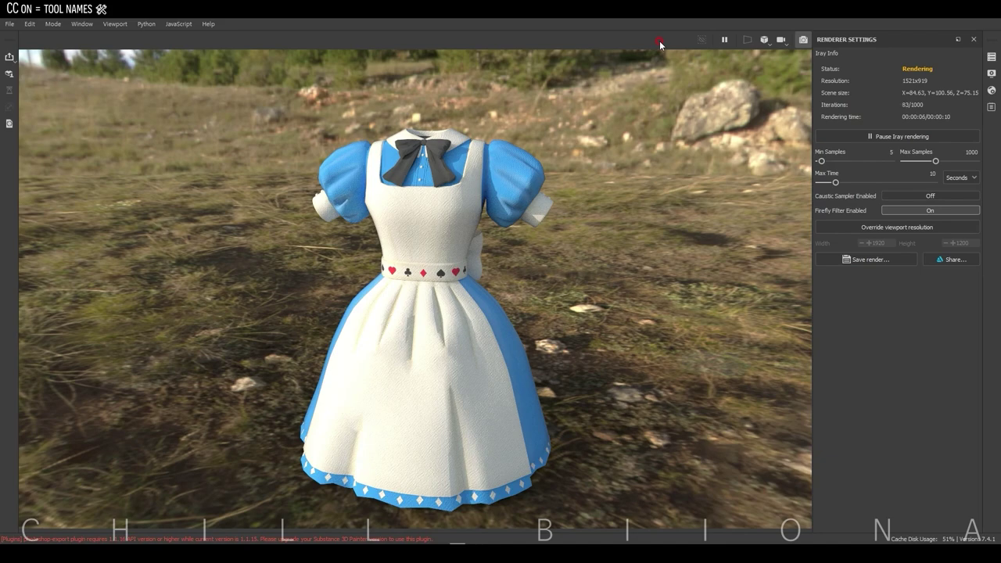